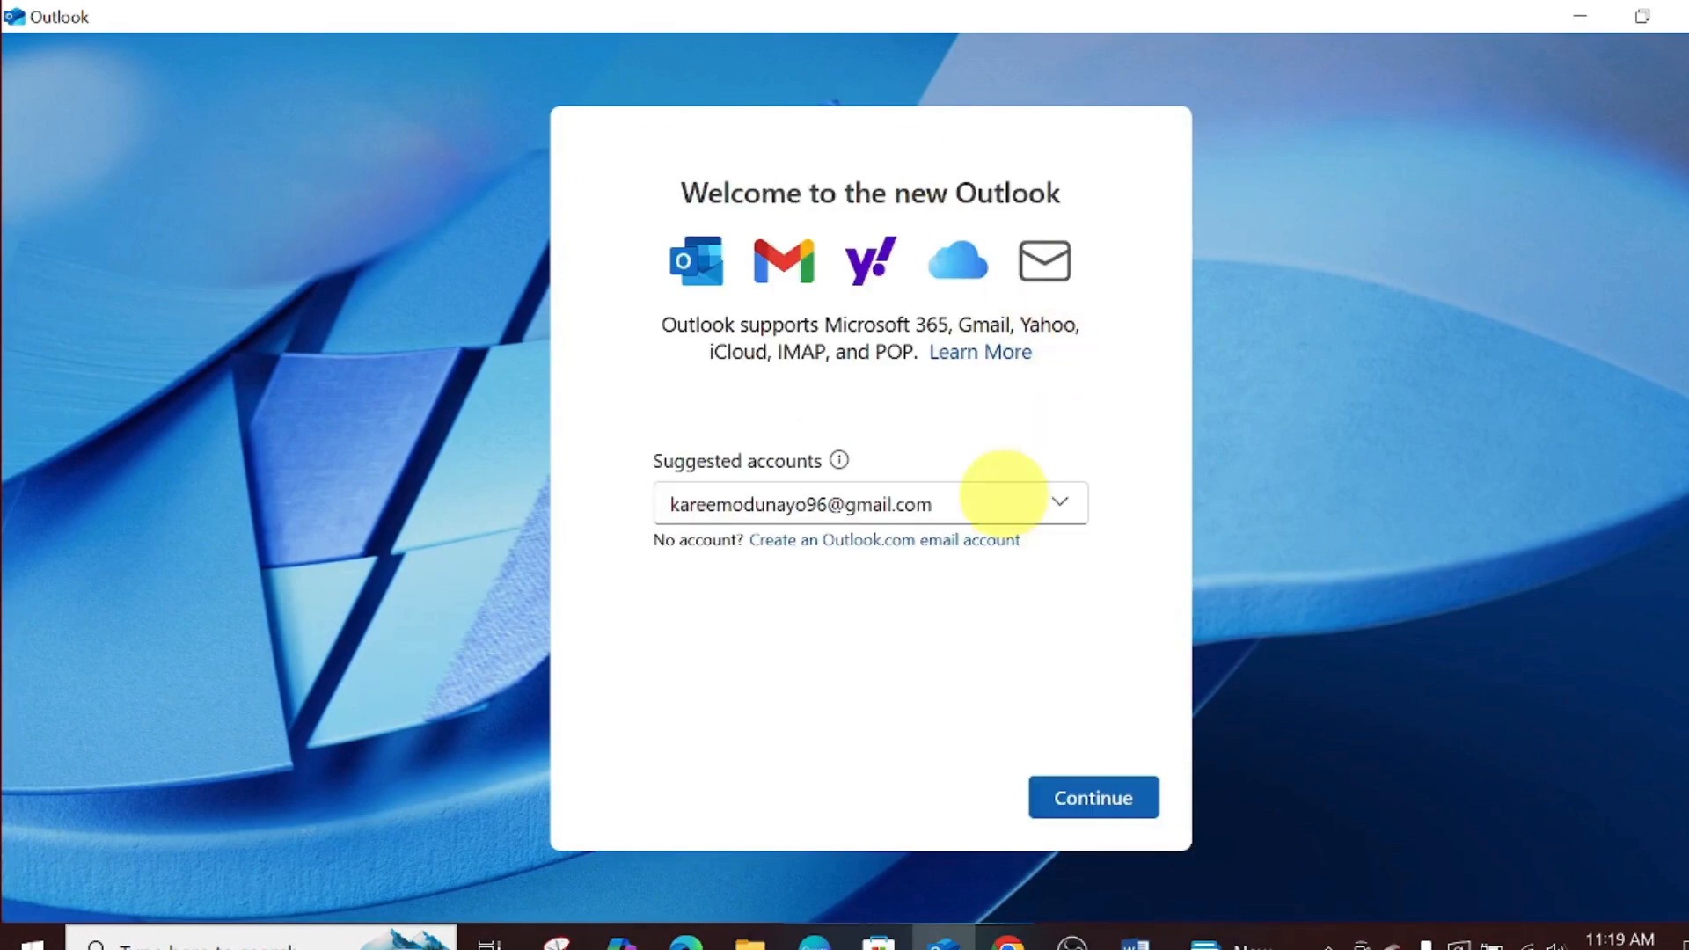
- Replace the suggested account with the other Gmail address and continue to Google sign-in
left_click(1060, 507)
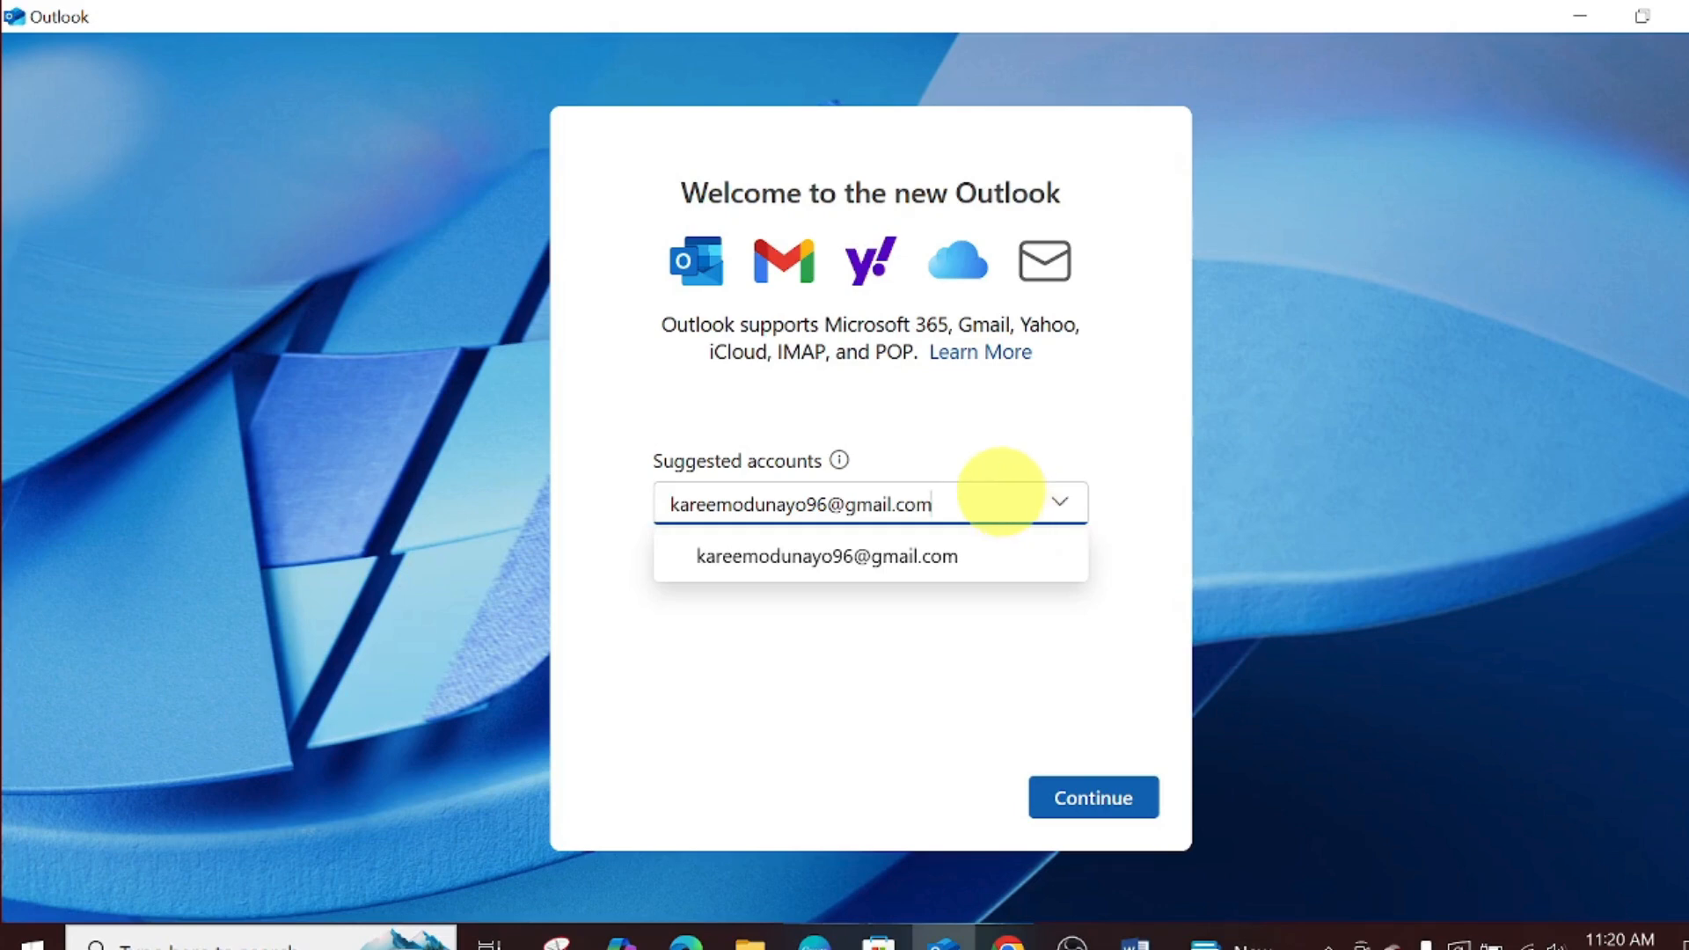
key("BackSpace")
key("BackSpace")
key("BackSpace")
key("BackSpace")
key("BackSpace")
key("BackSpace")
key("BackSpace")
key("BackSpace")
key("BackSpace")
key("BackSpace")
key("BackSpace")
key("BackSpace")
key("BackSpace")
key("BackSpace")
key("BackSpace")
key("BackSpace")
key("BackSpace")
key("BackSpace")
key("BackSpace")
key("BackSpace")
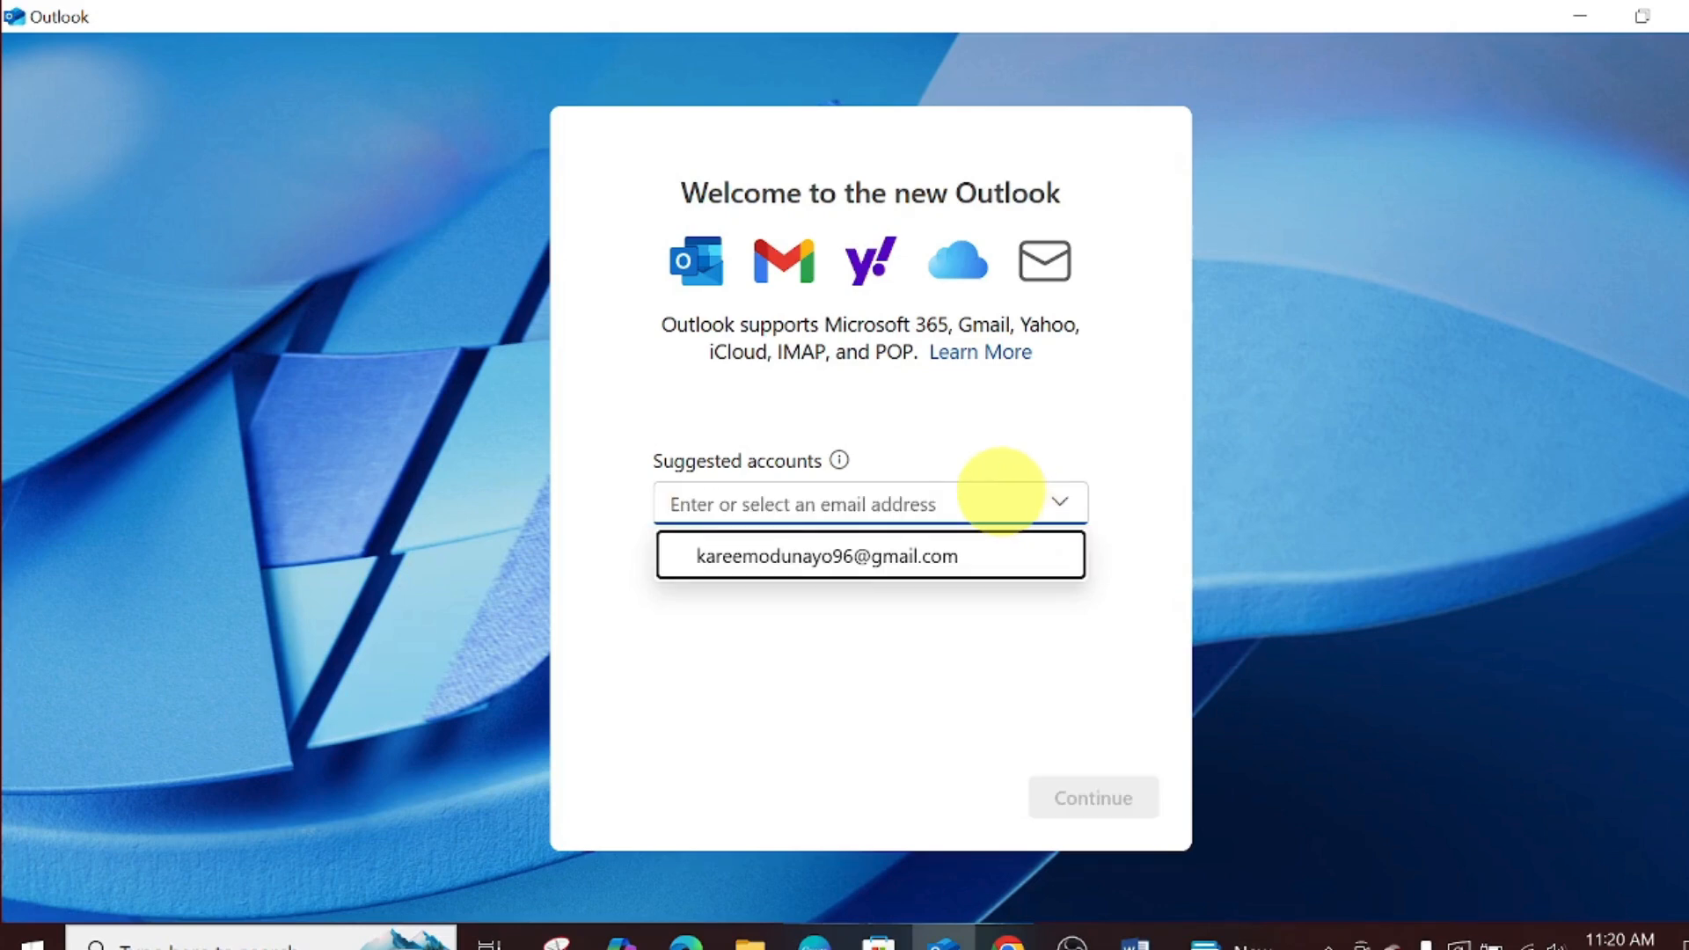
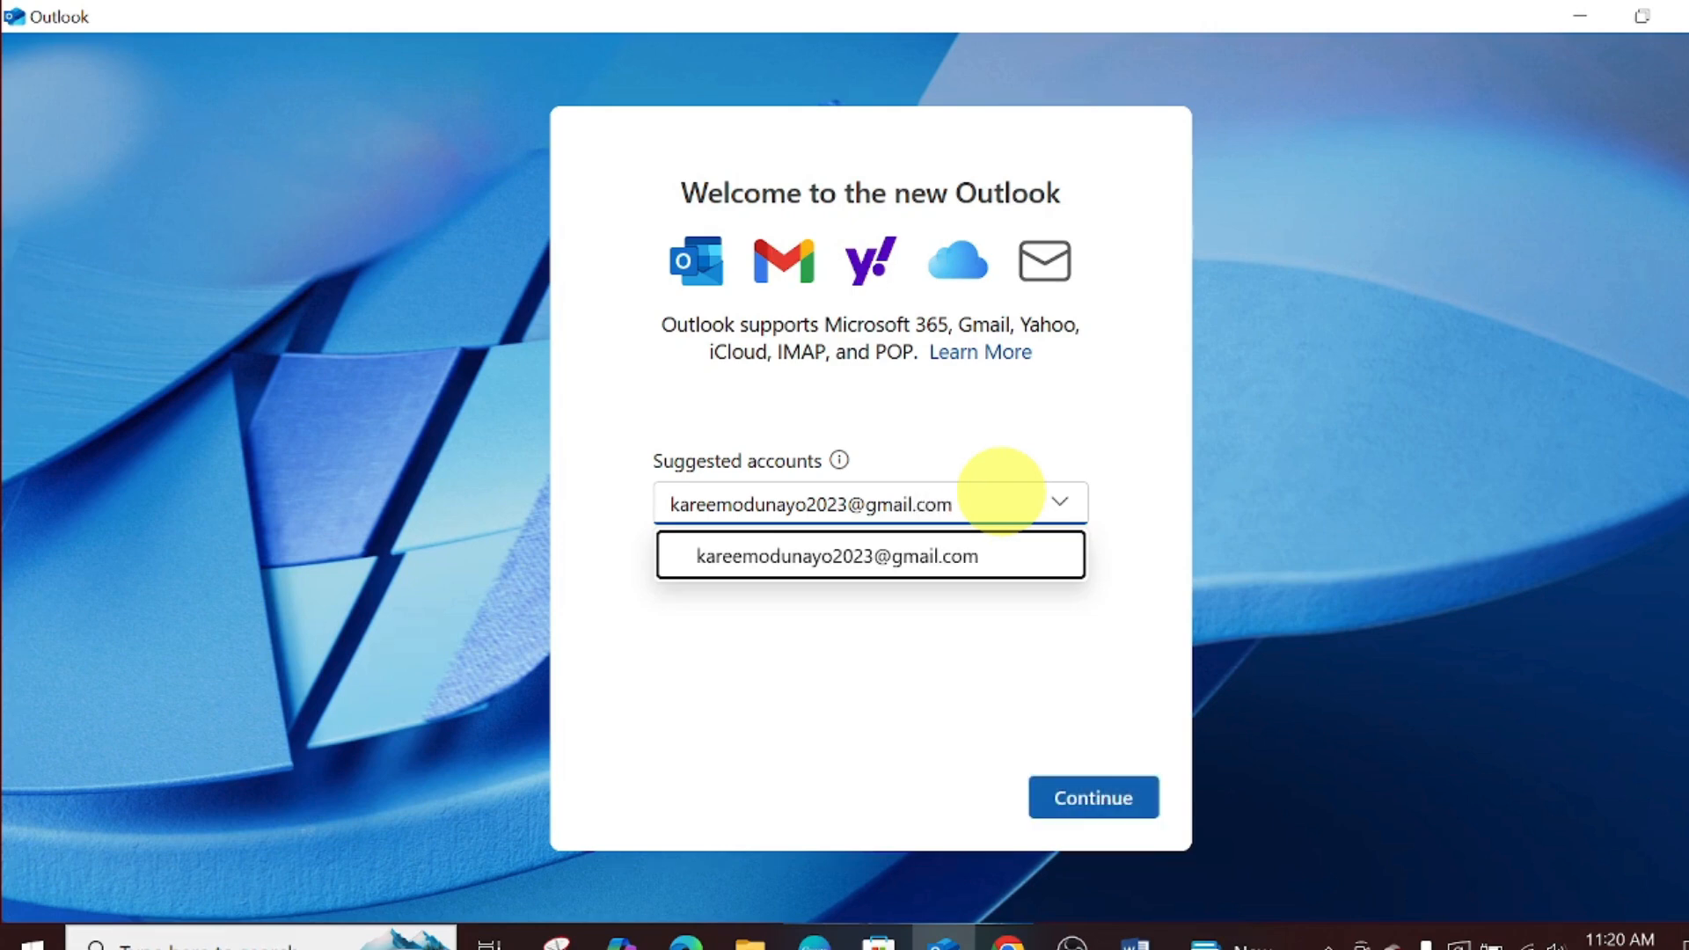
left_click(1110, 805)
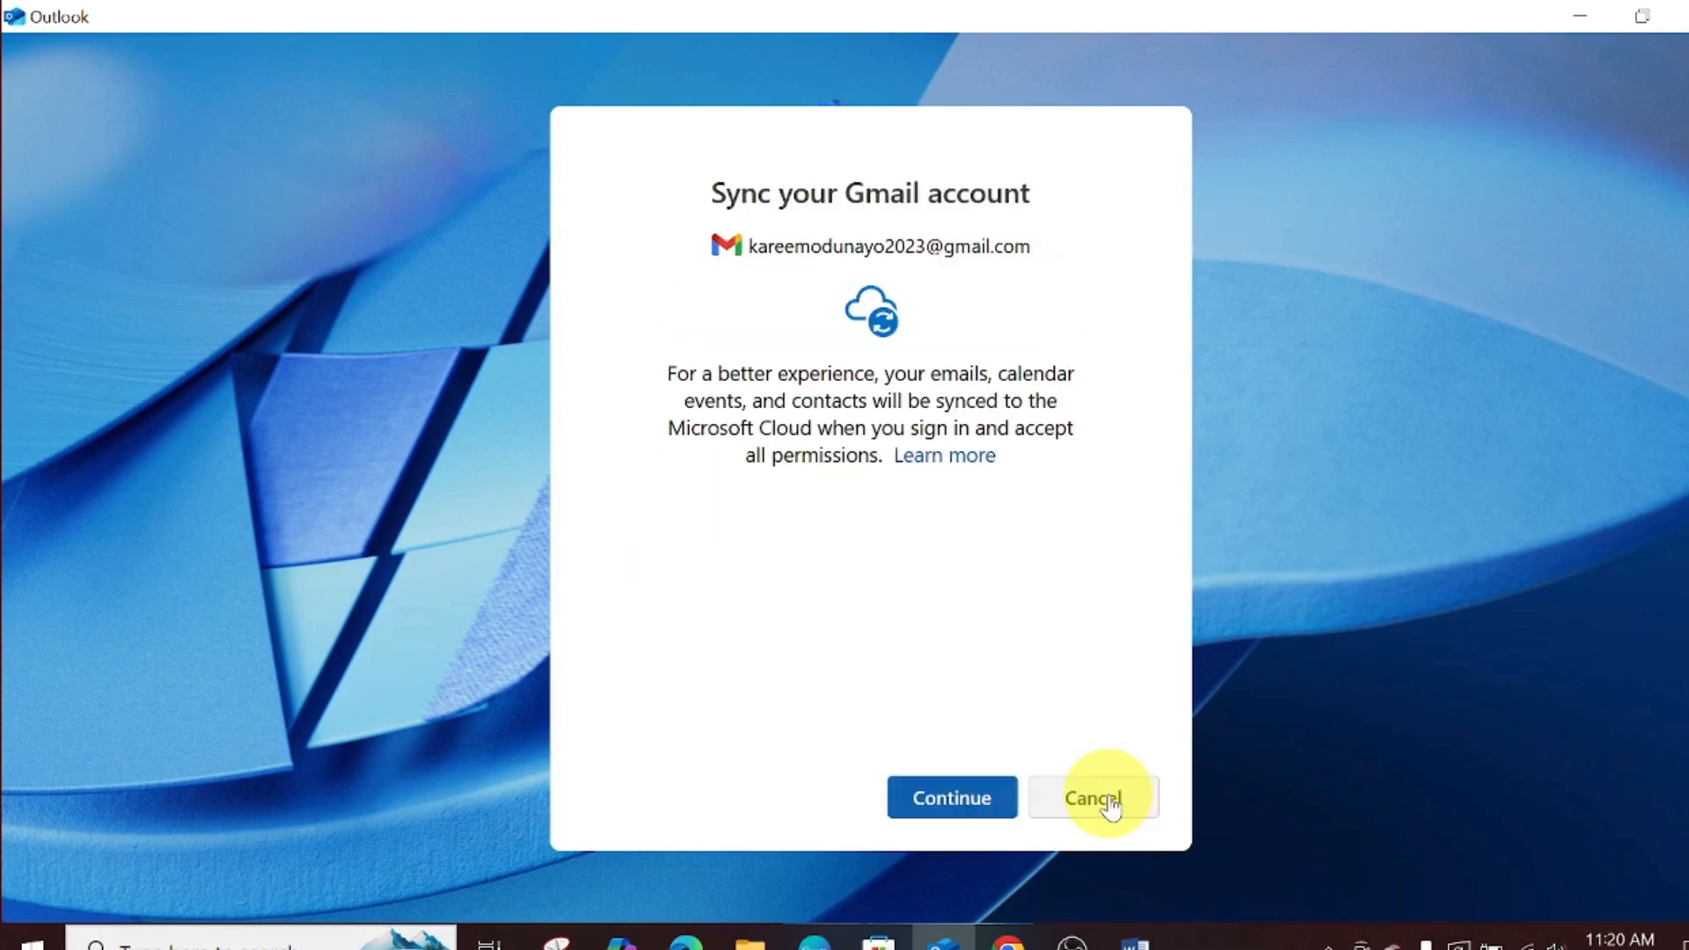
left_click(947, 802)
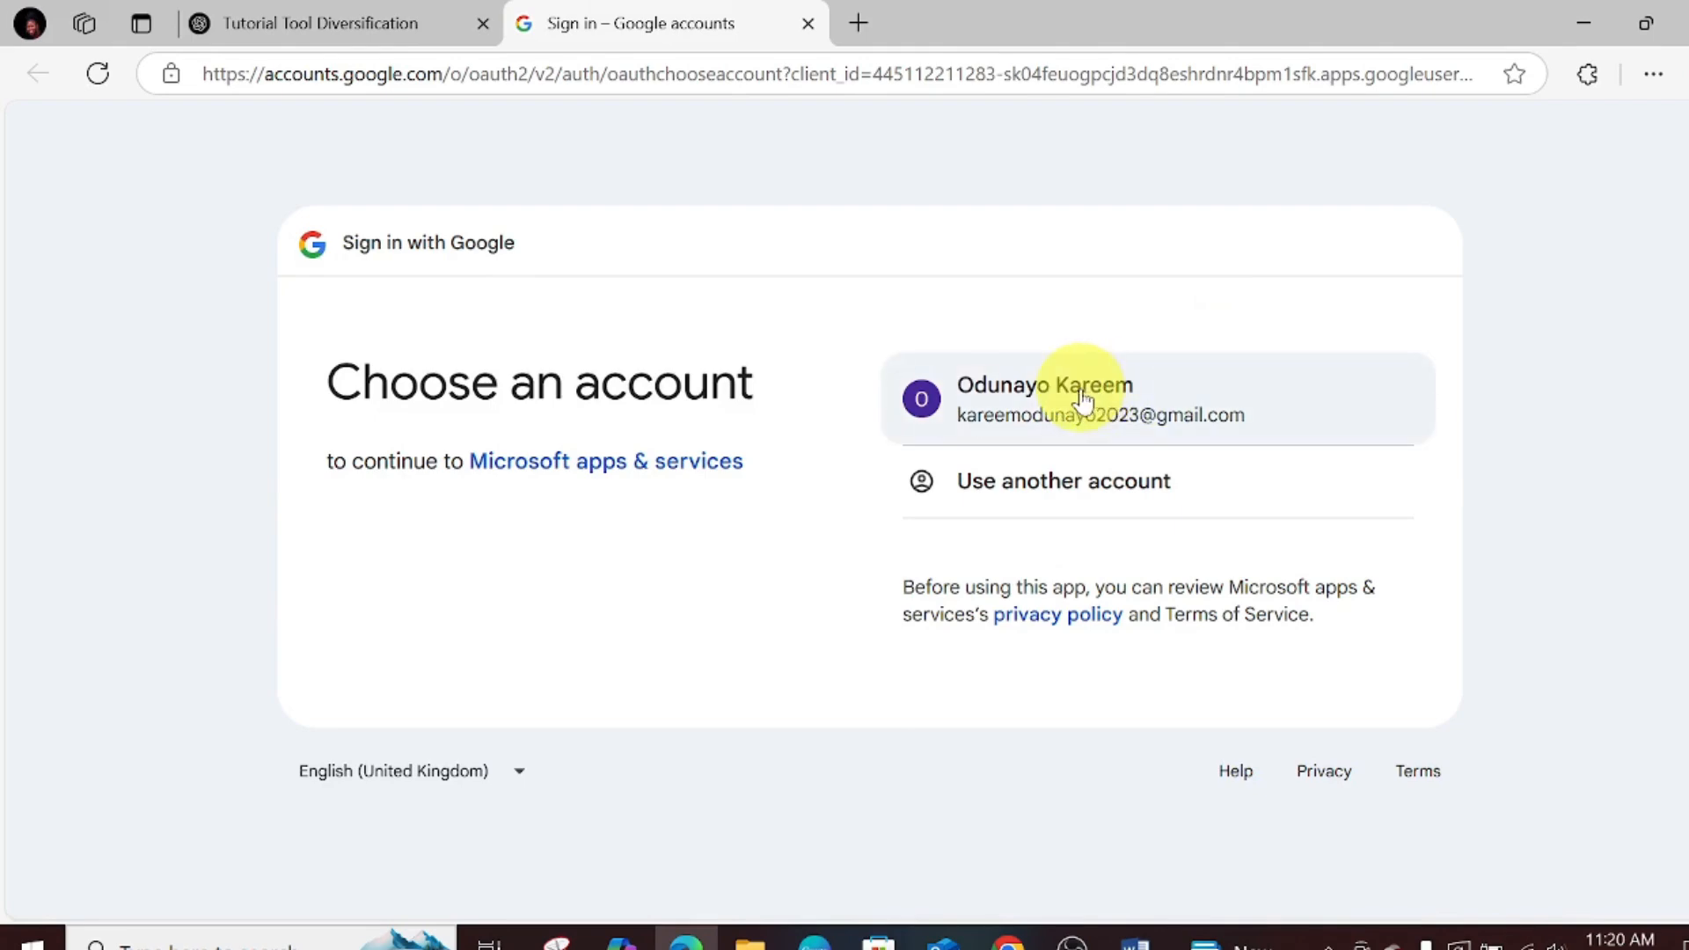
- Pick the Gmail account, allow Microsoft apps & services, select all permissions and confirm access
left_click(1043, 423)
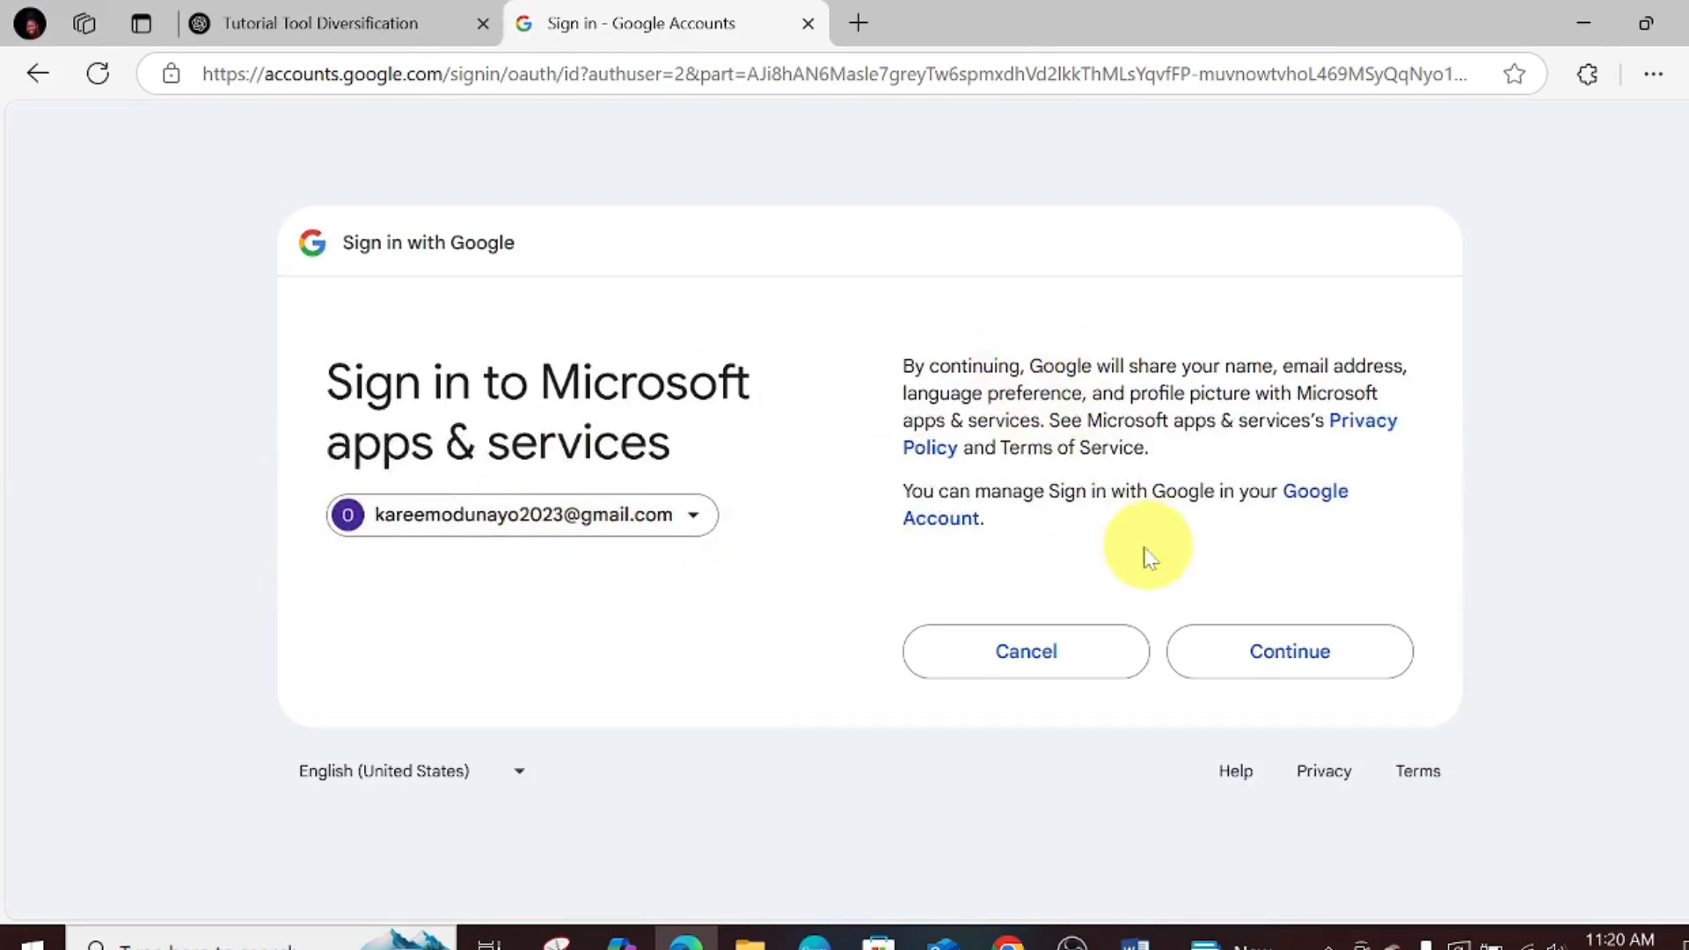
left_click(1310, 673)
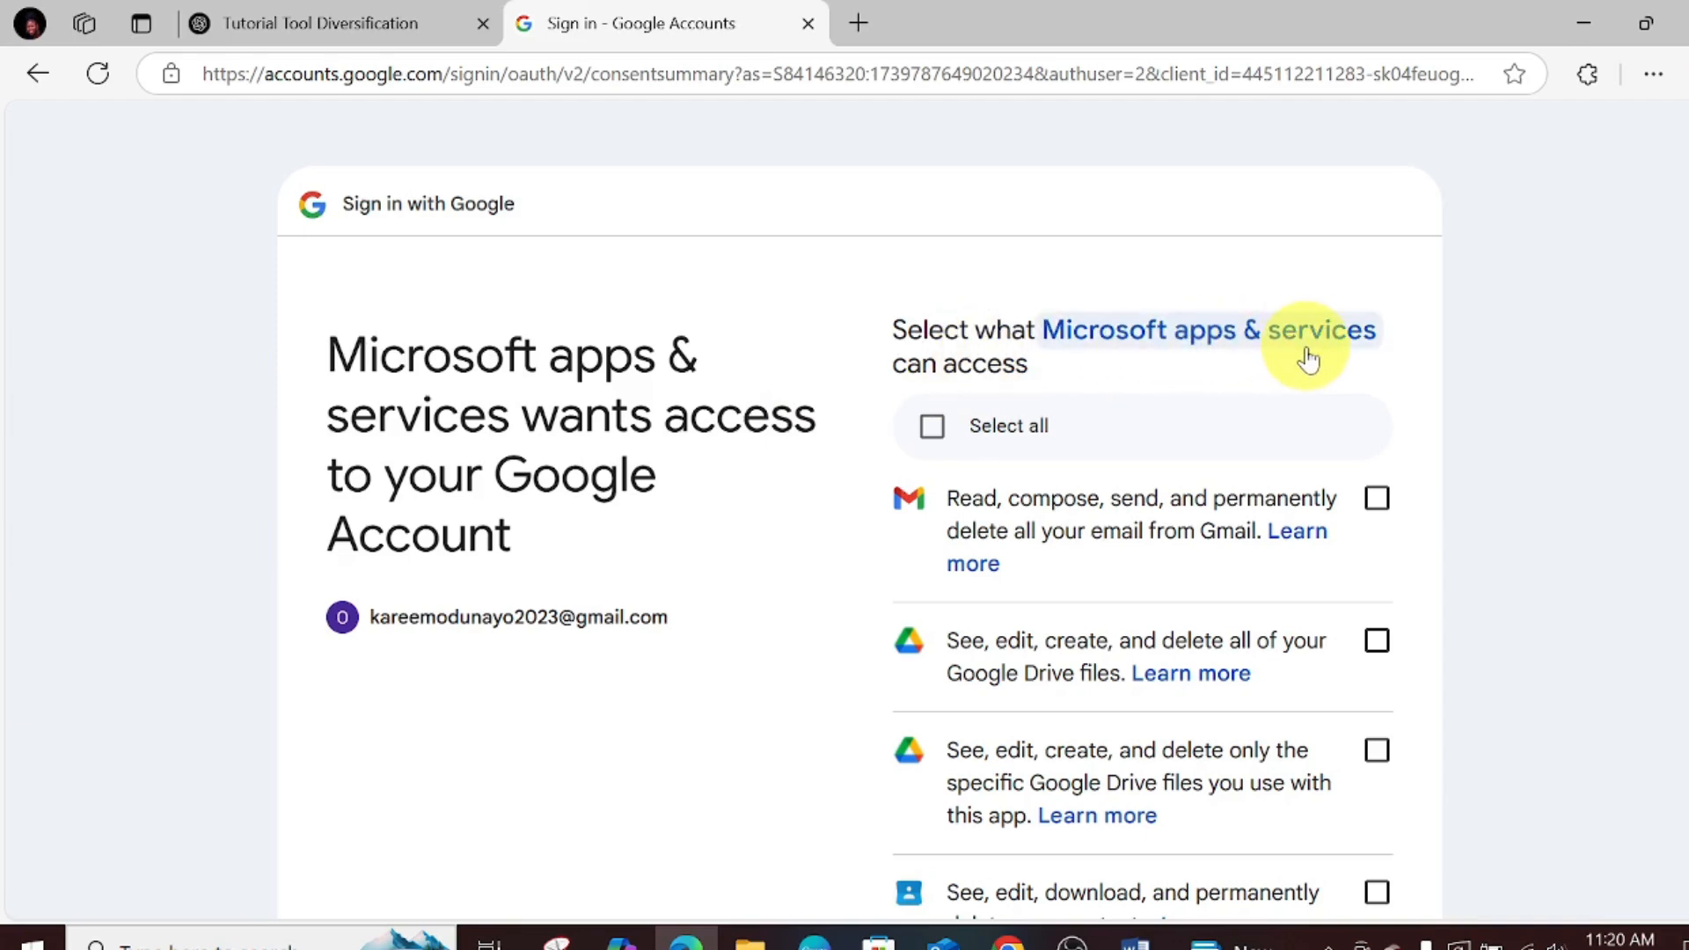
left_click(934, 427)
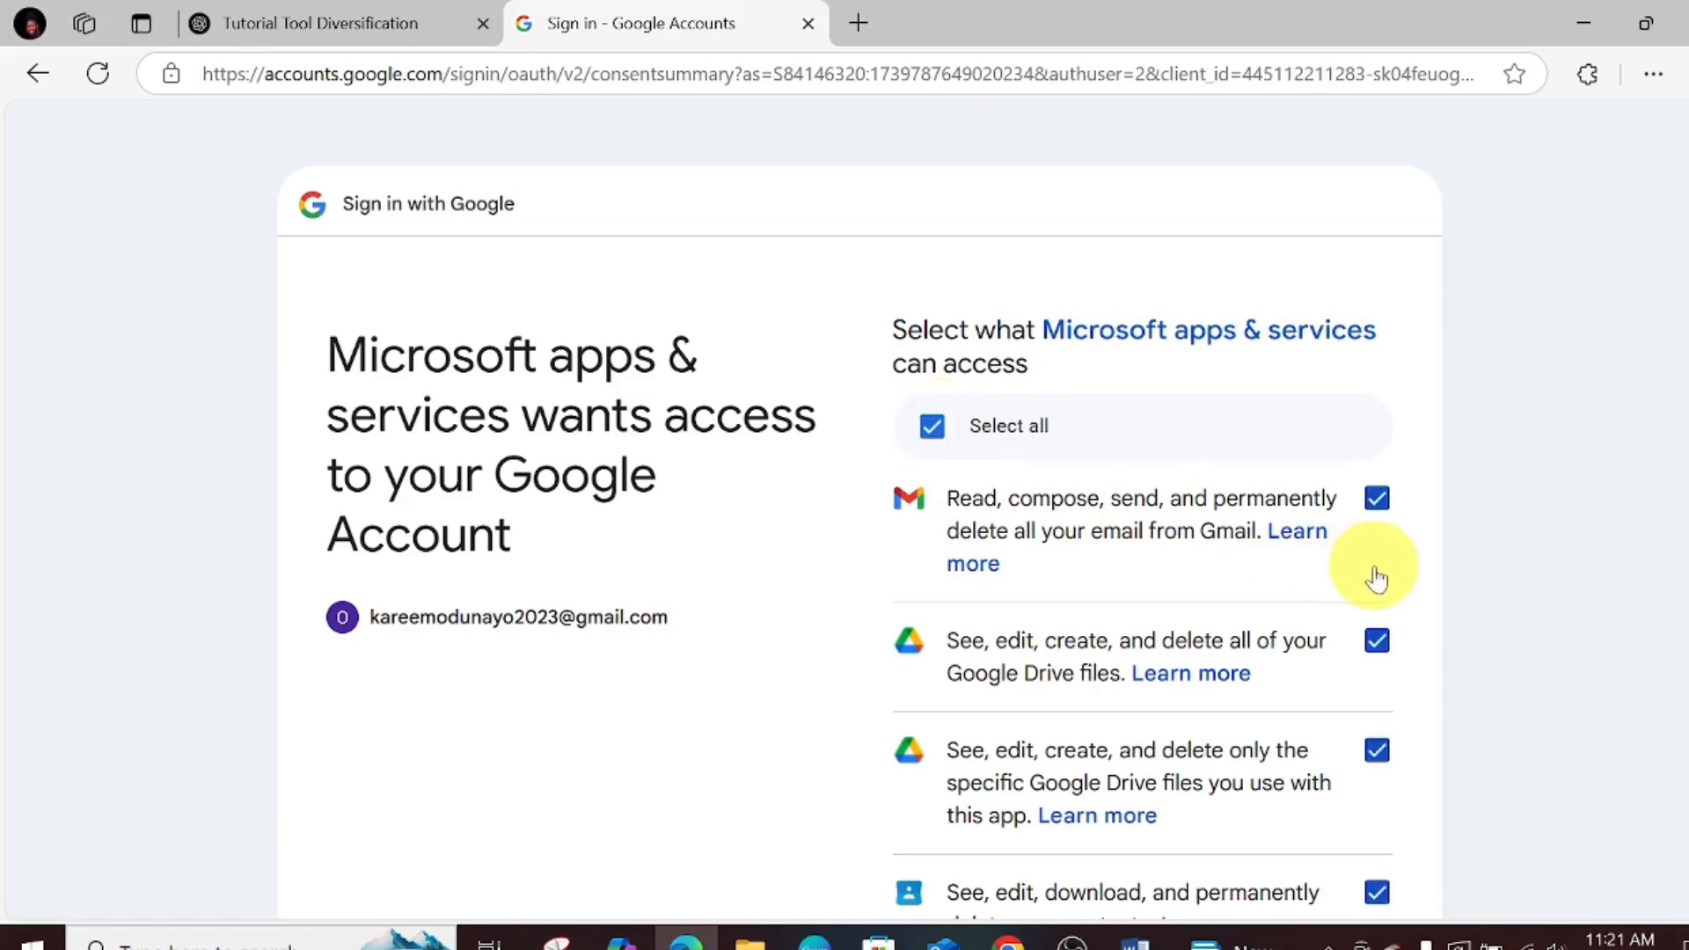
scroll(1682, 304, "down", 15)
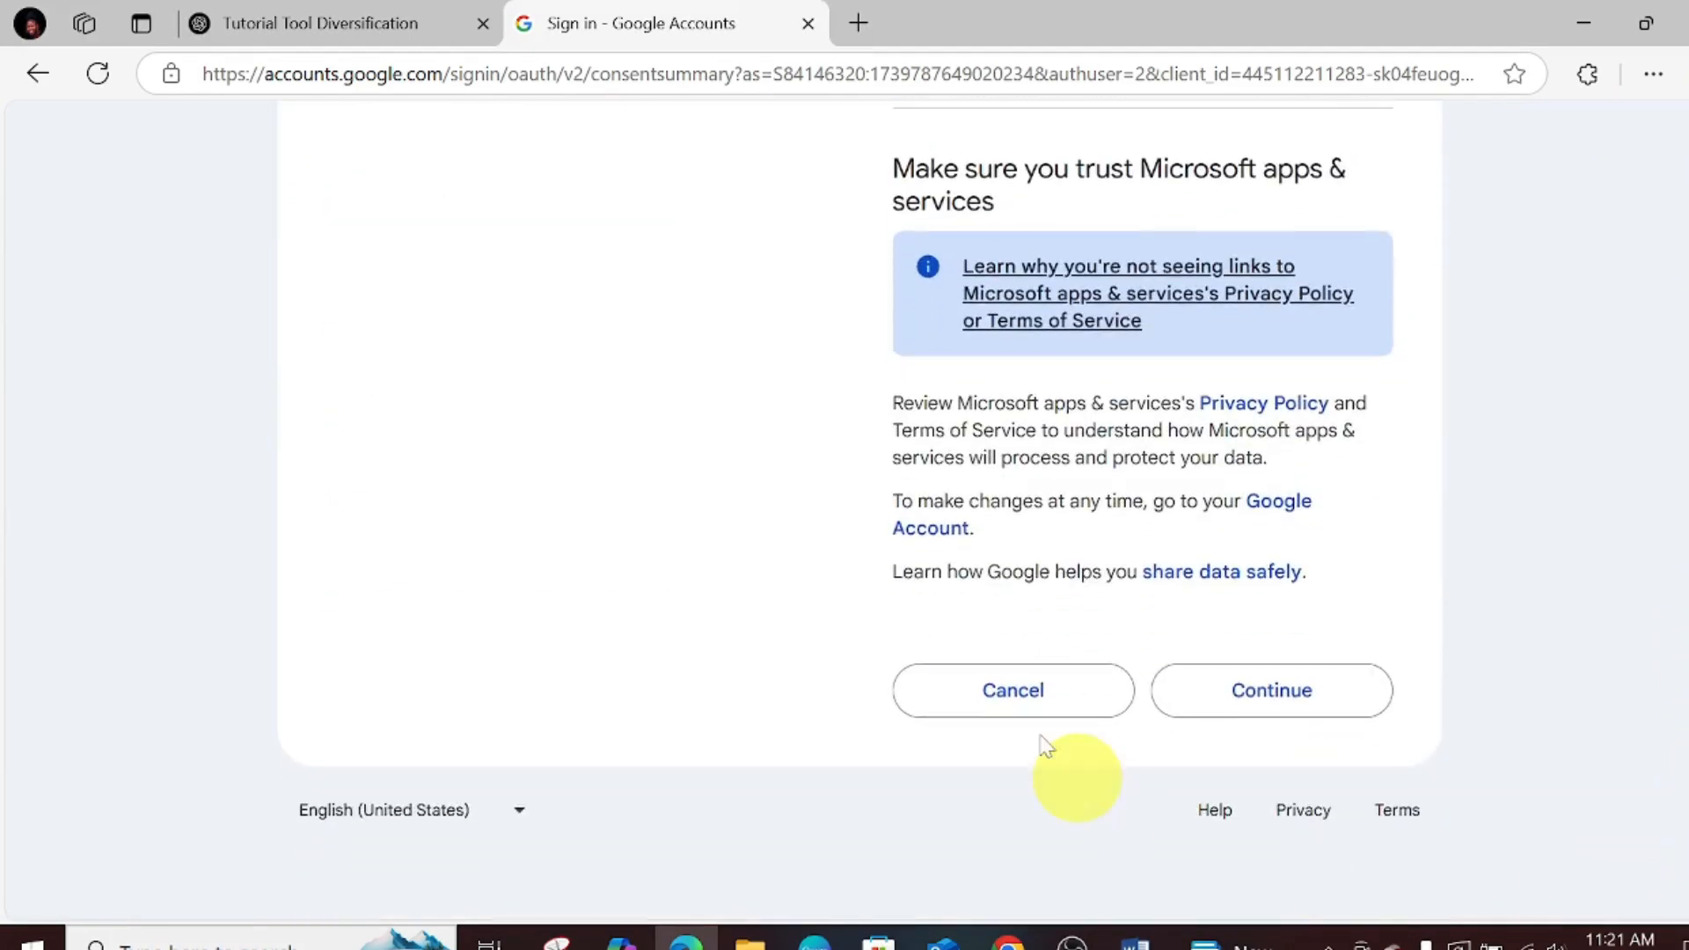
left_click(1259, 710)
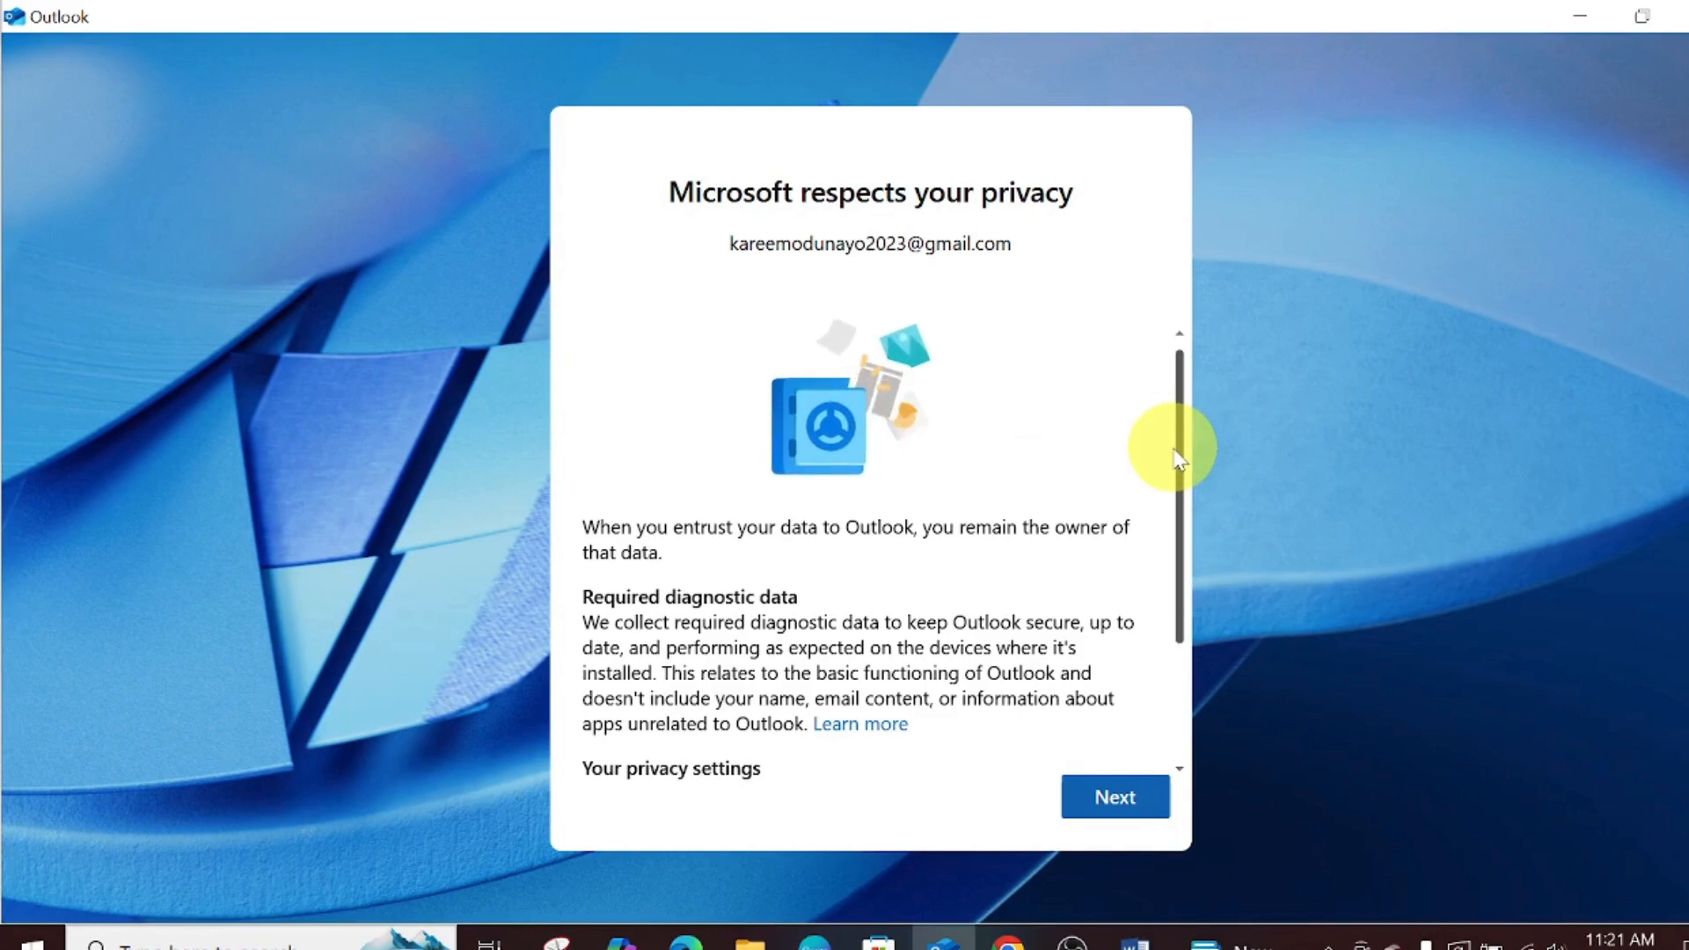
- Pass the privacy notices choosing 'No, don't send optional data', then apply the Windows settings
left_click_drag(1180, 446, 1192, 555)
left_click(1105, 794)
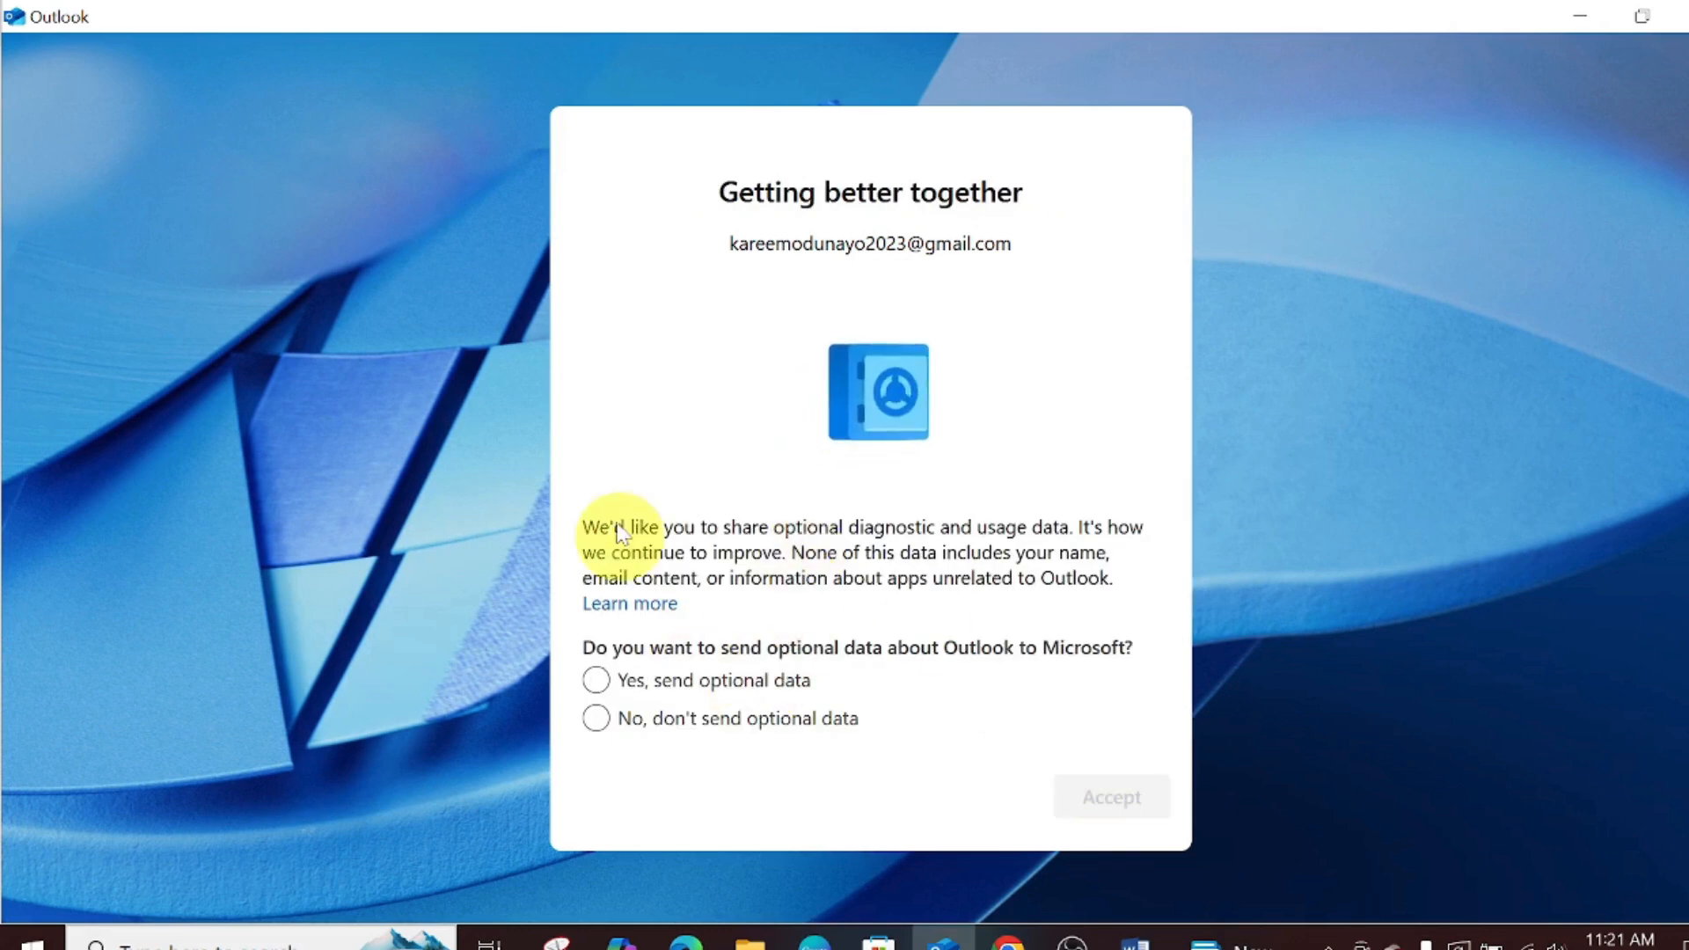
left_click(596, 679)
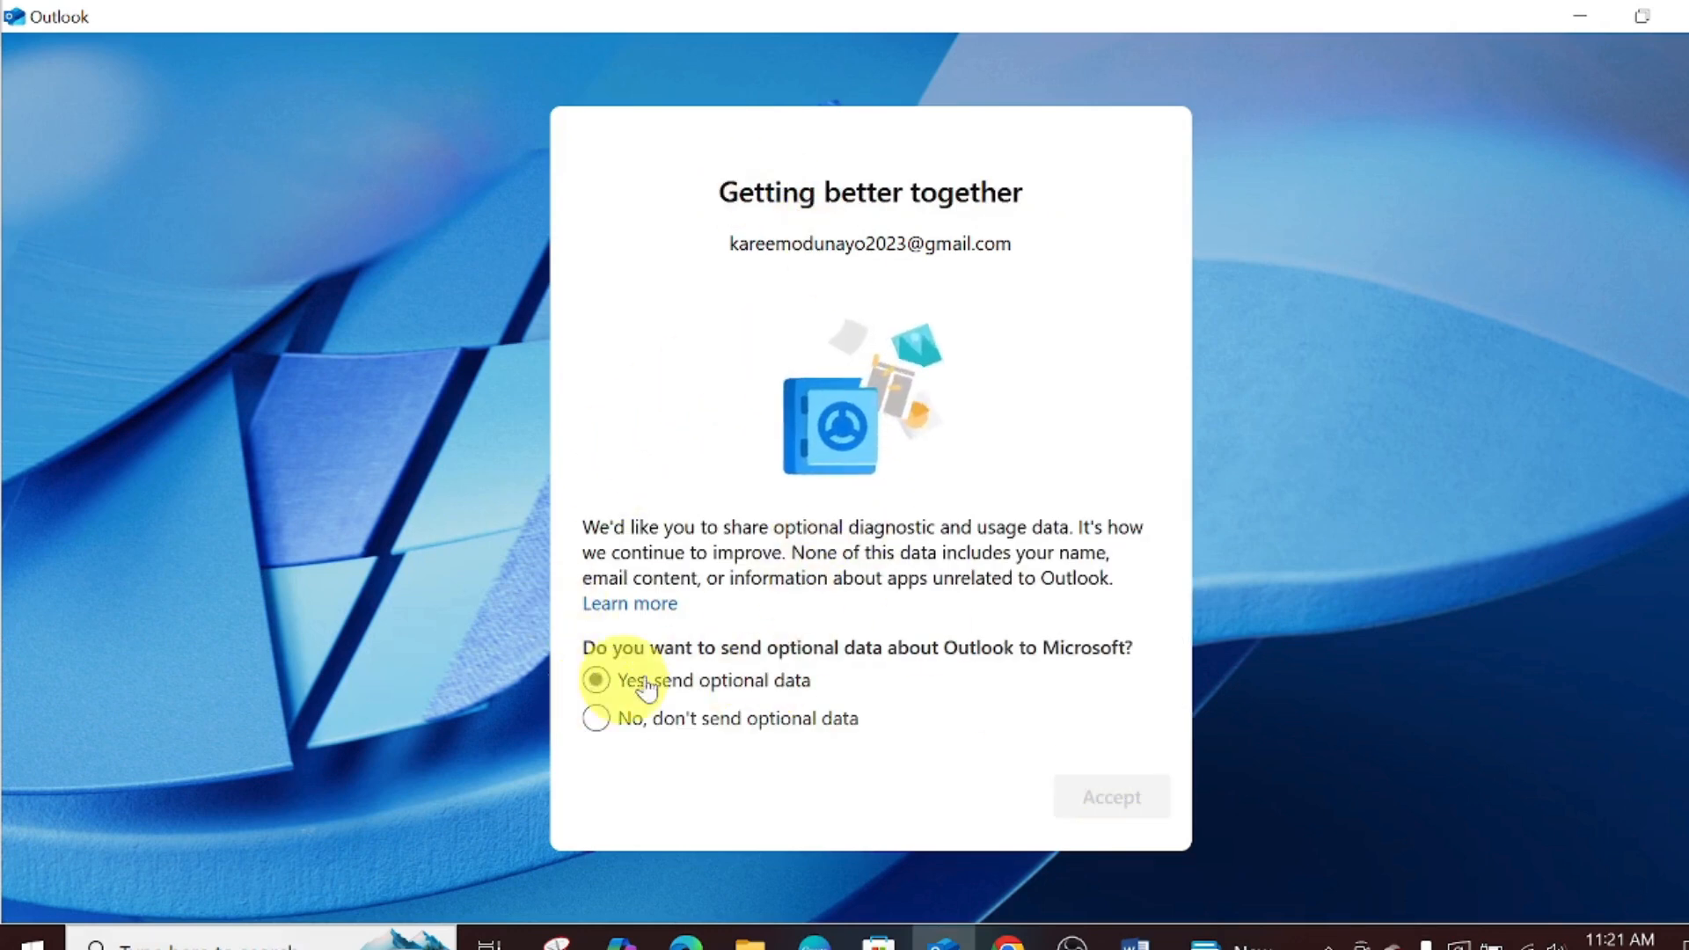
left_click(596, 718)
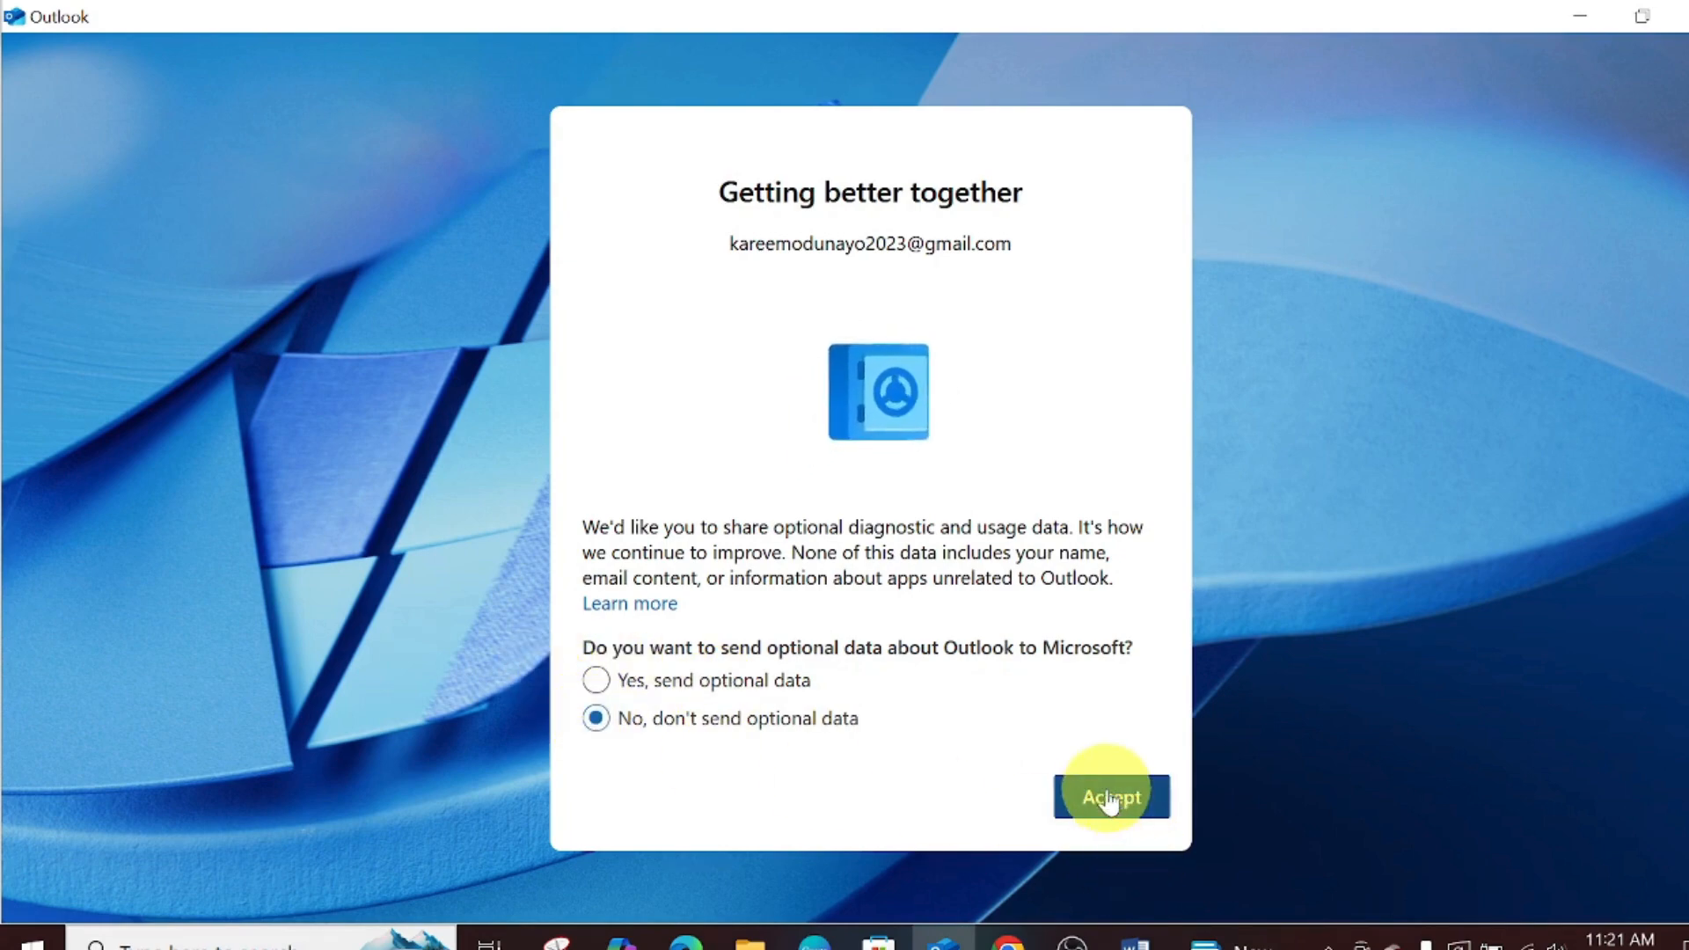
left_click(1110, 798)
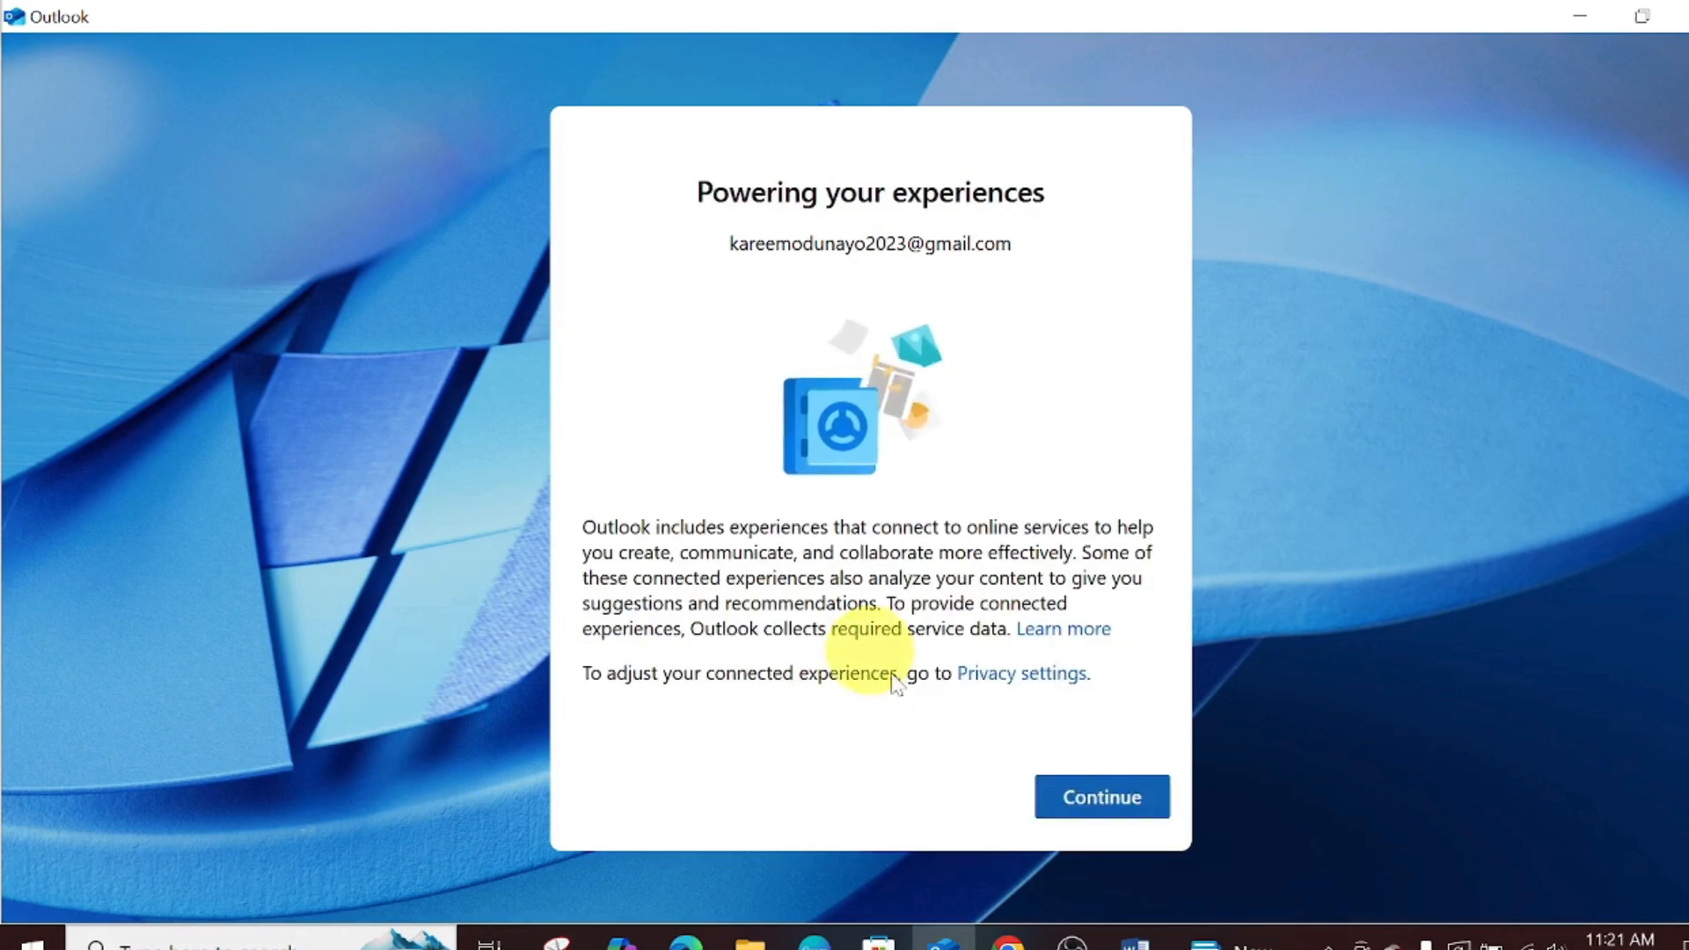
left_click(1100, 797)
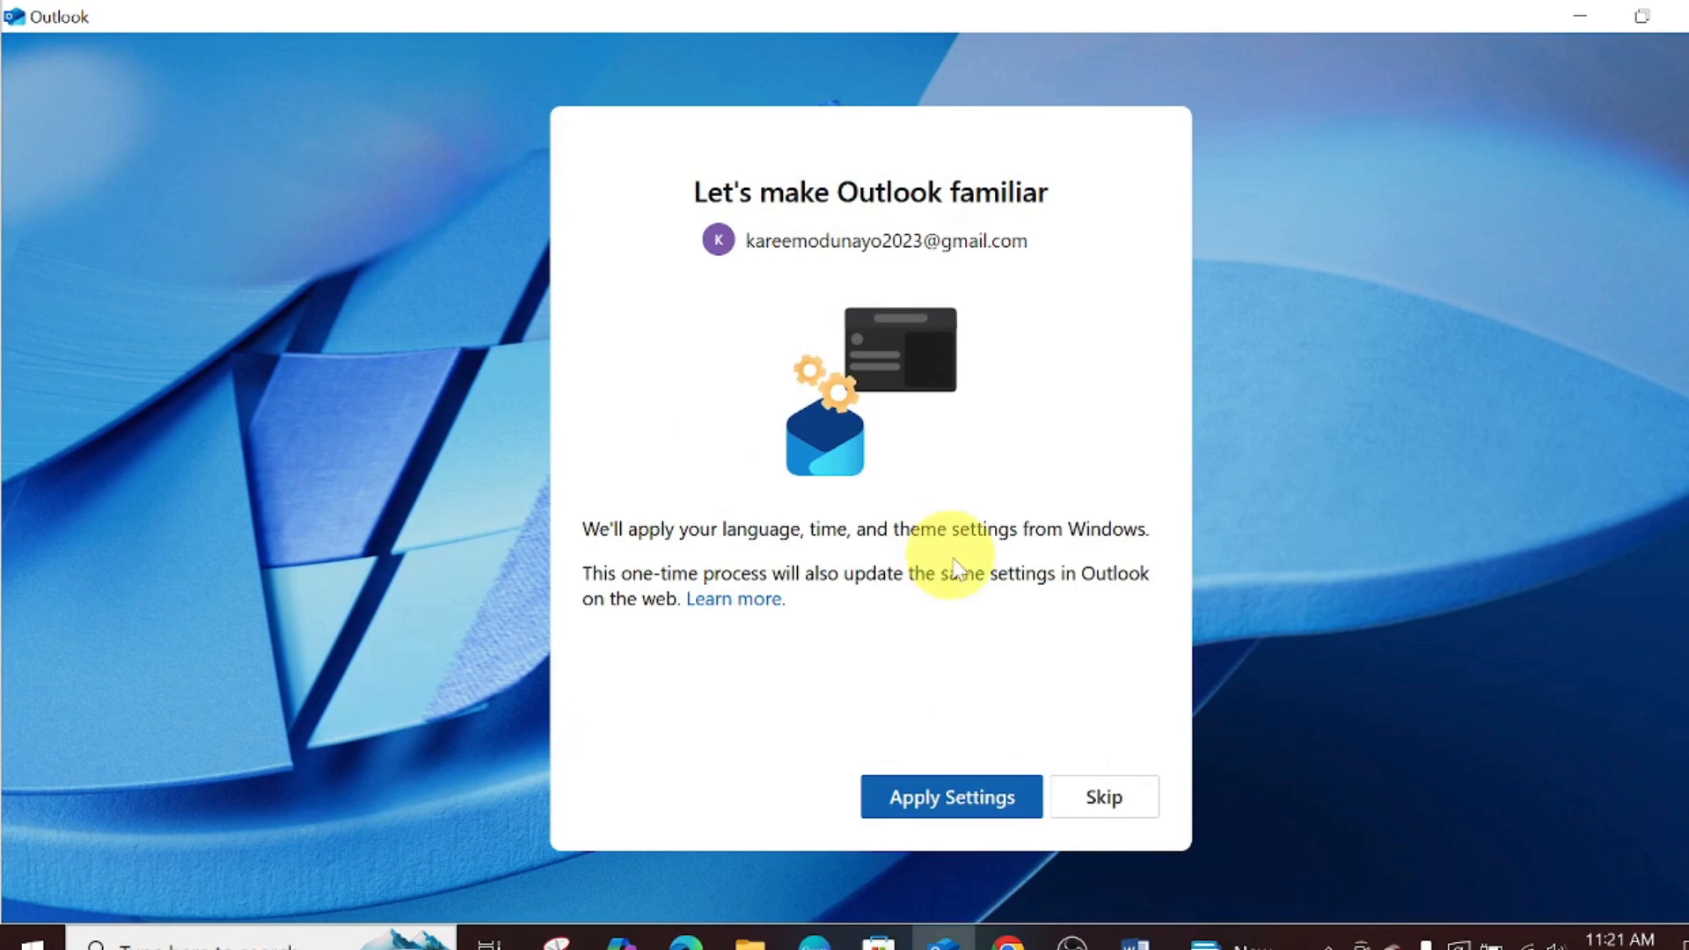
left_click(1013, 813)
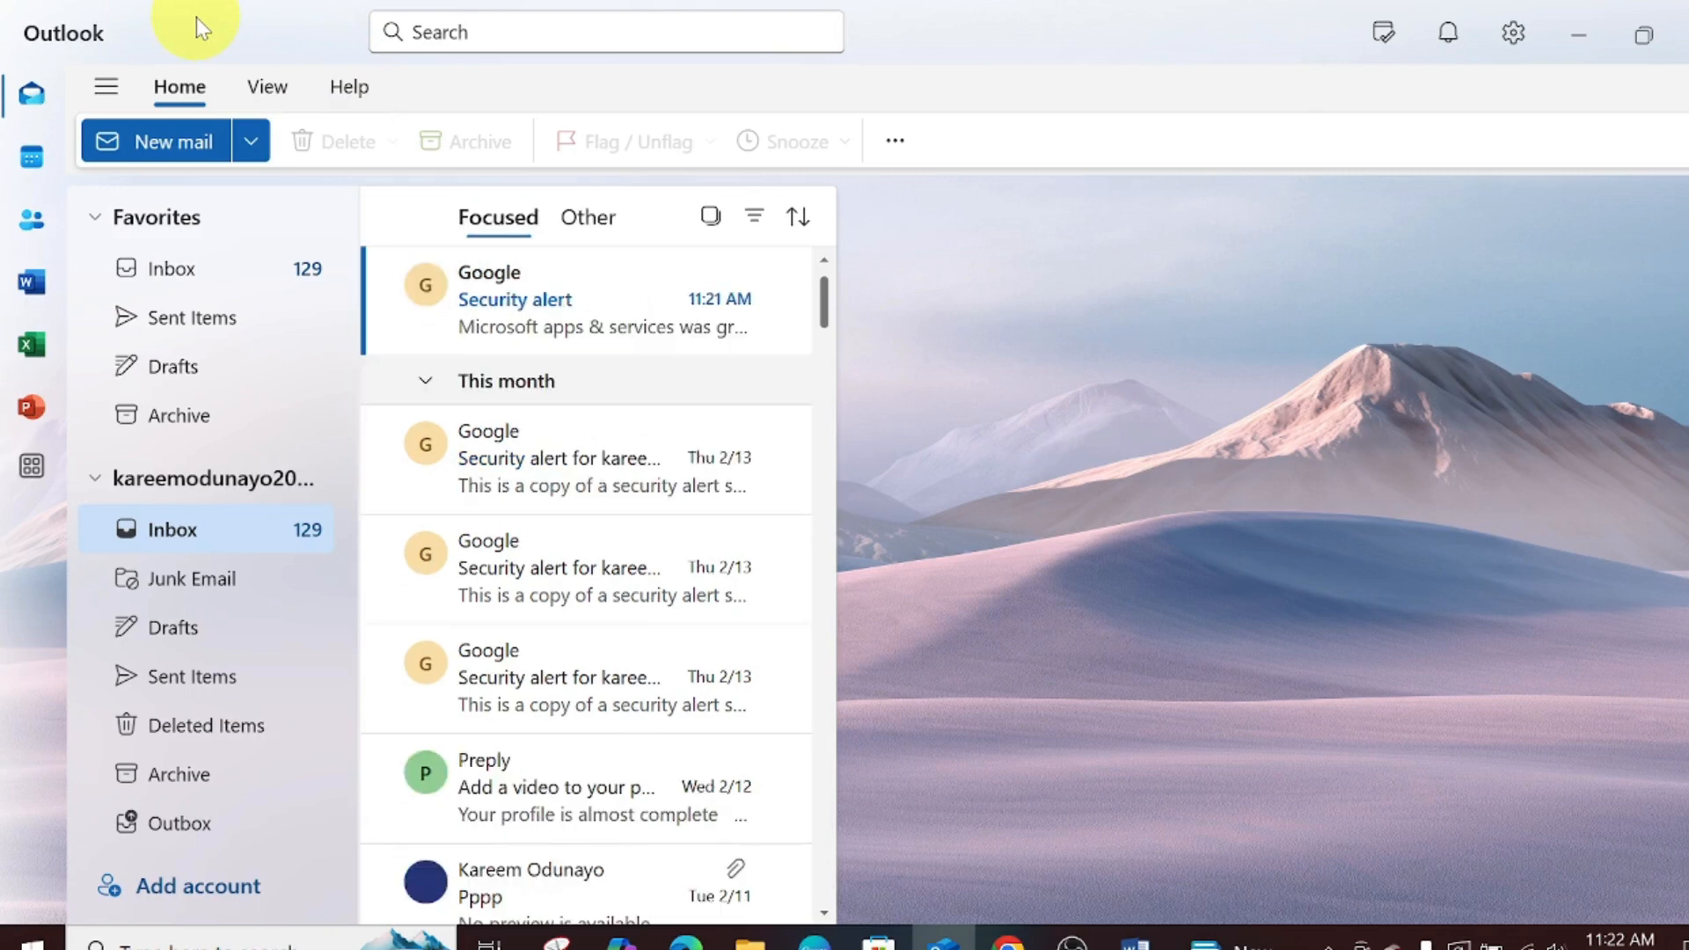
- Toggle the folder list off and on twice, leave it shown, and go to View
left_click(106, 91)
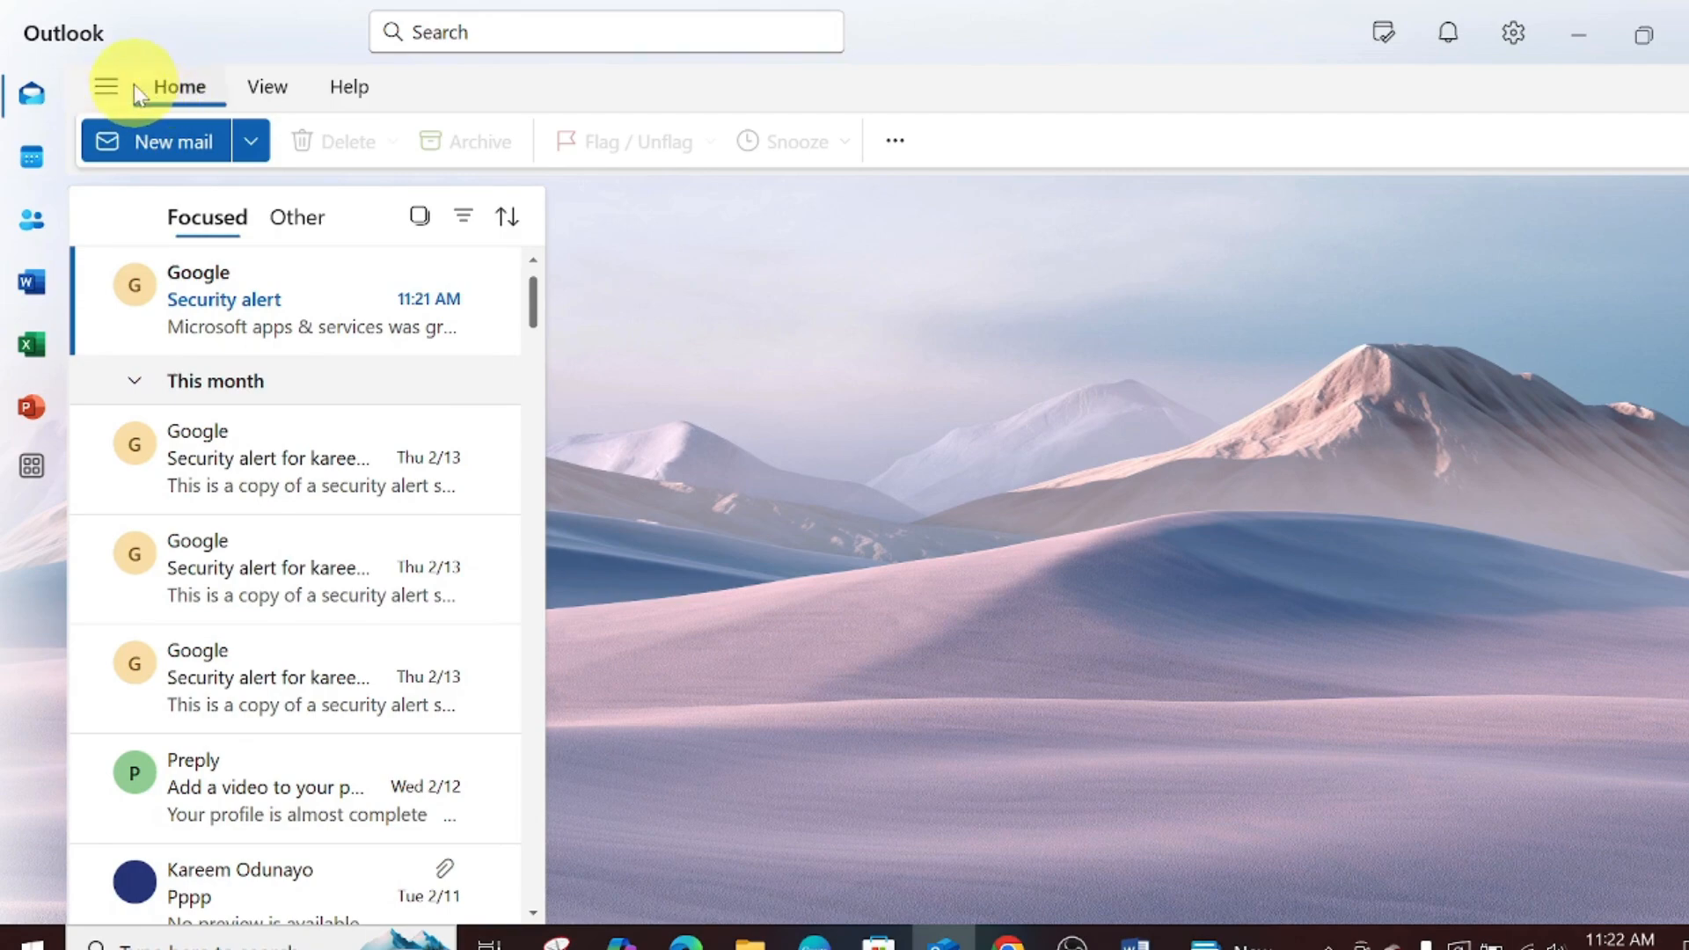
left_click(106, 91)
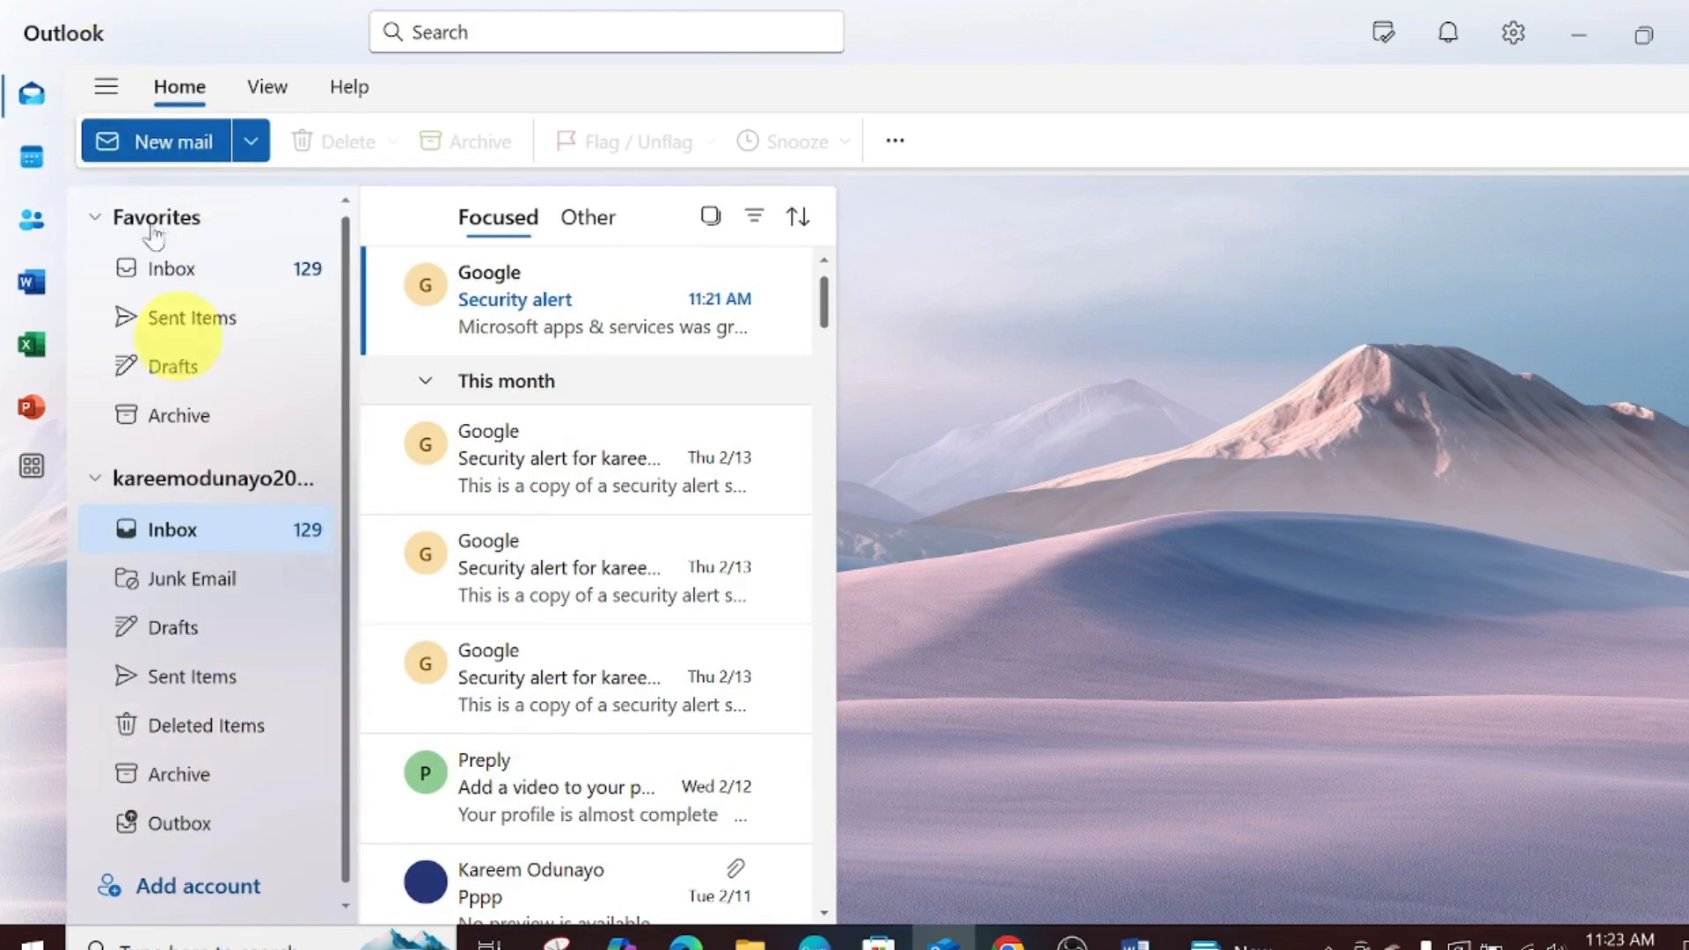
left_click(104, 90)
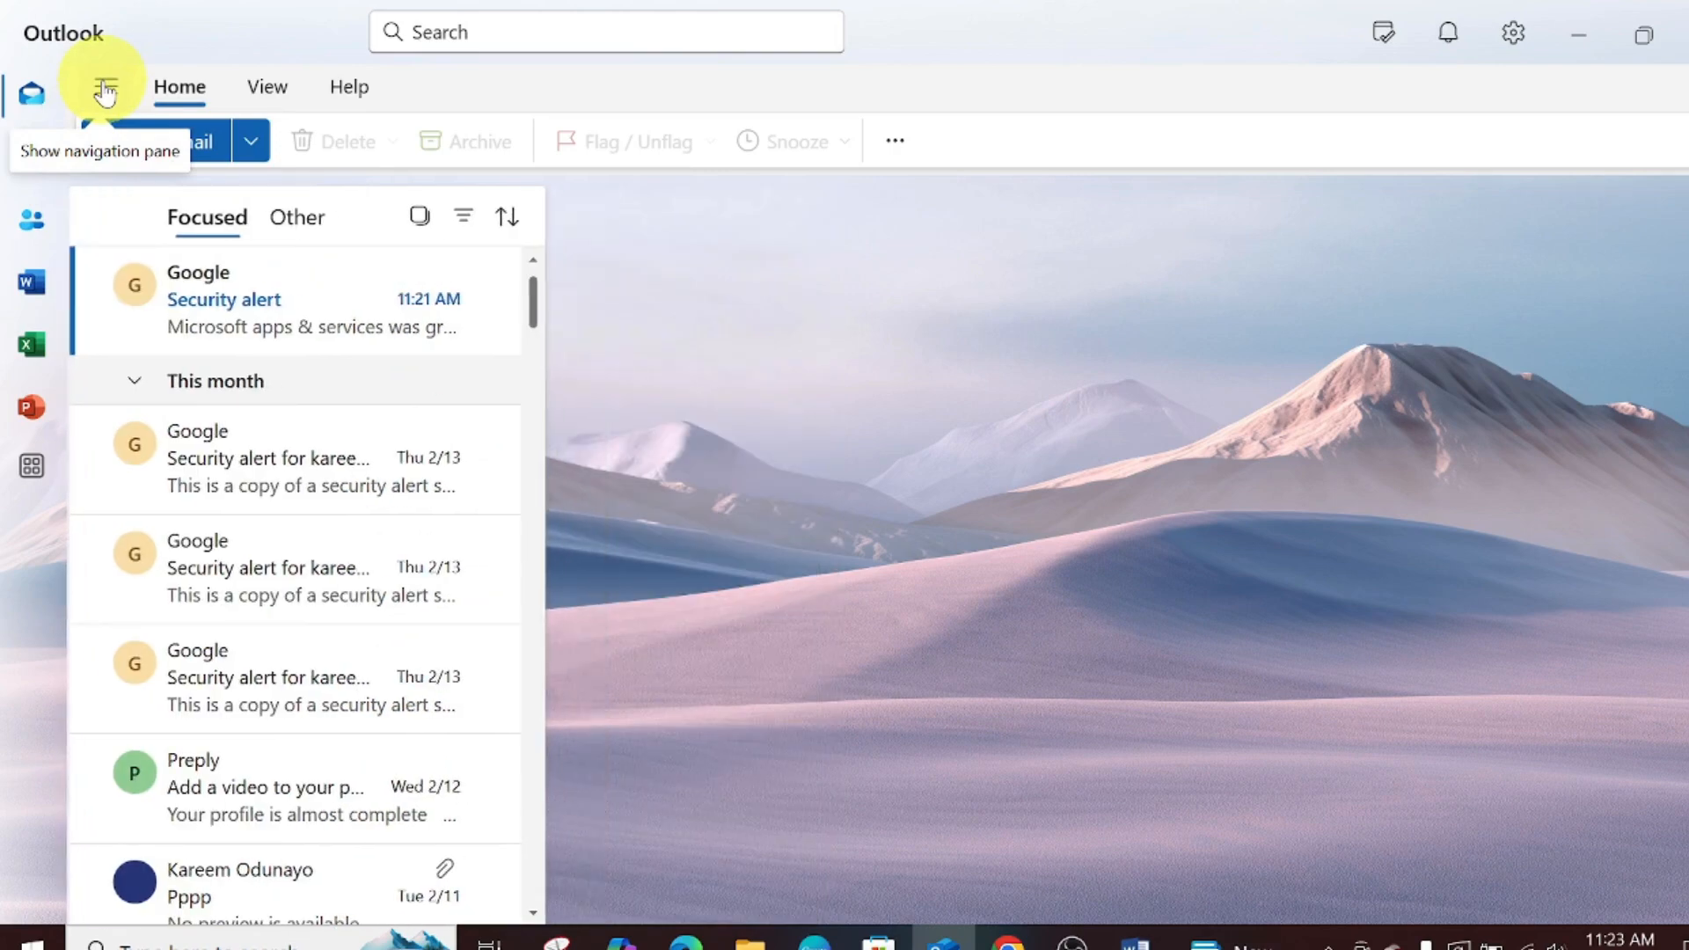
left_click(105, 90)
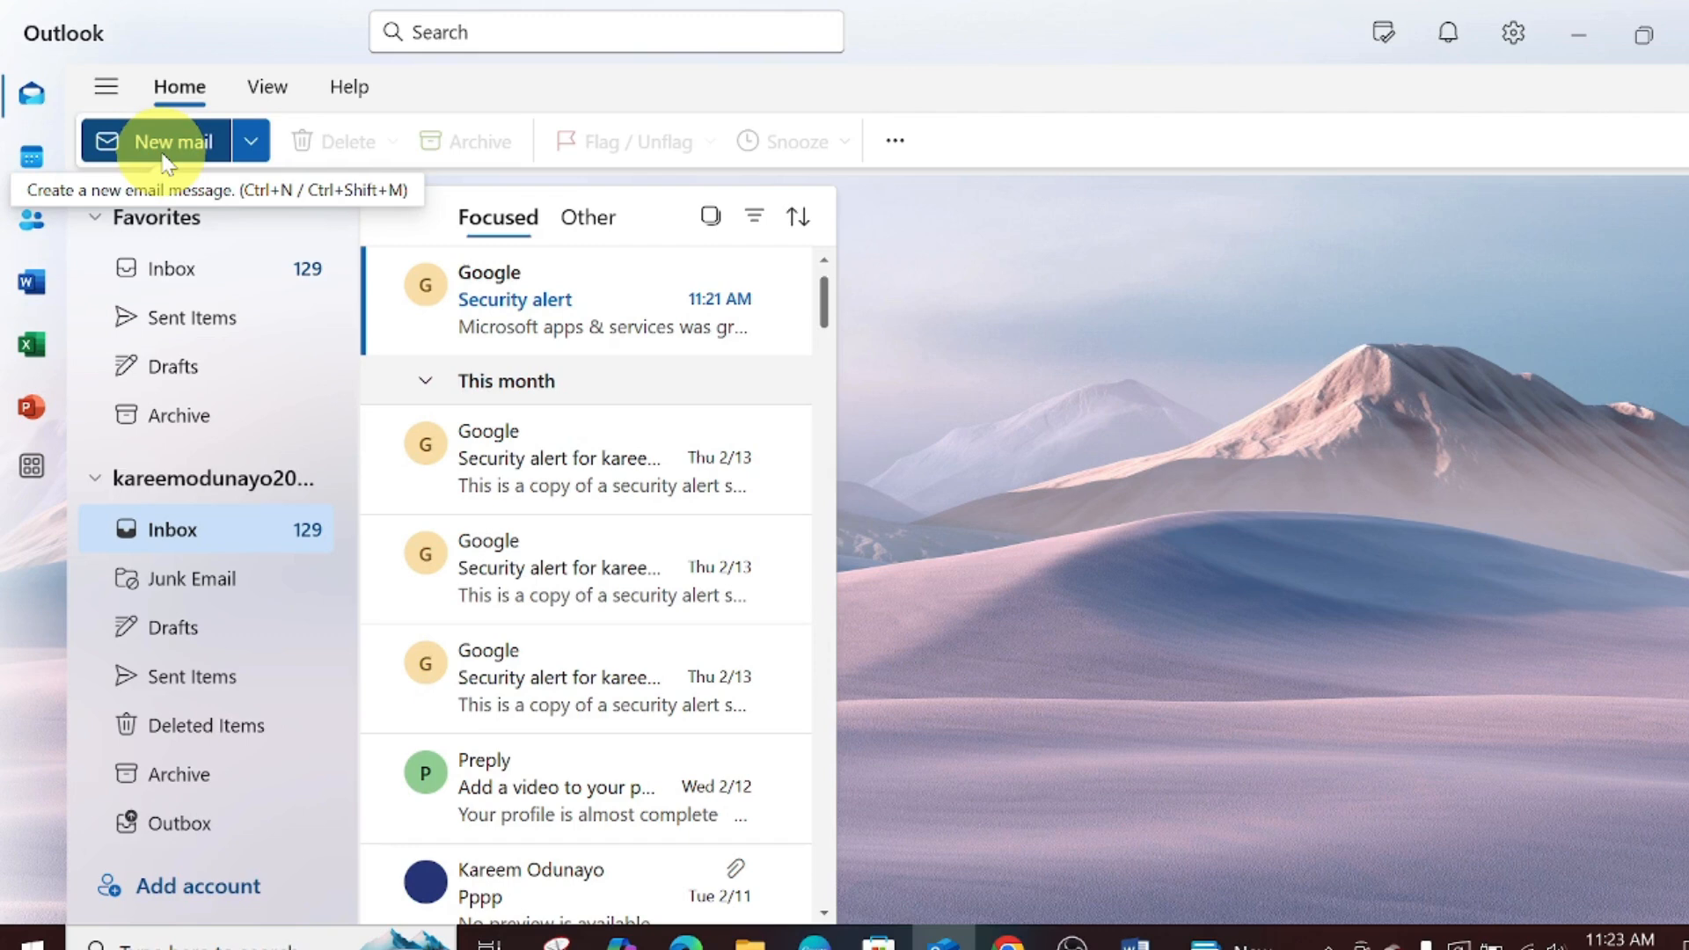
left_click(268, 91)
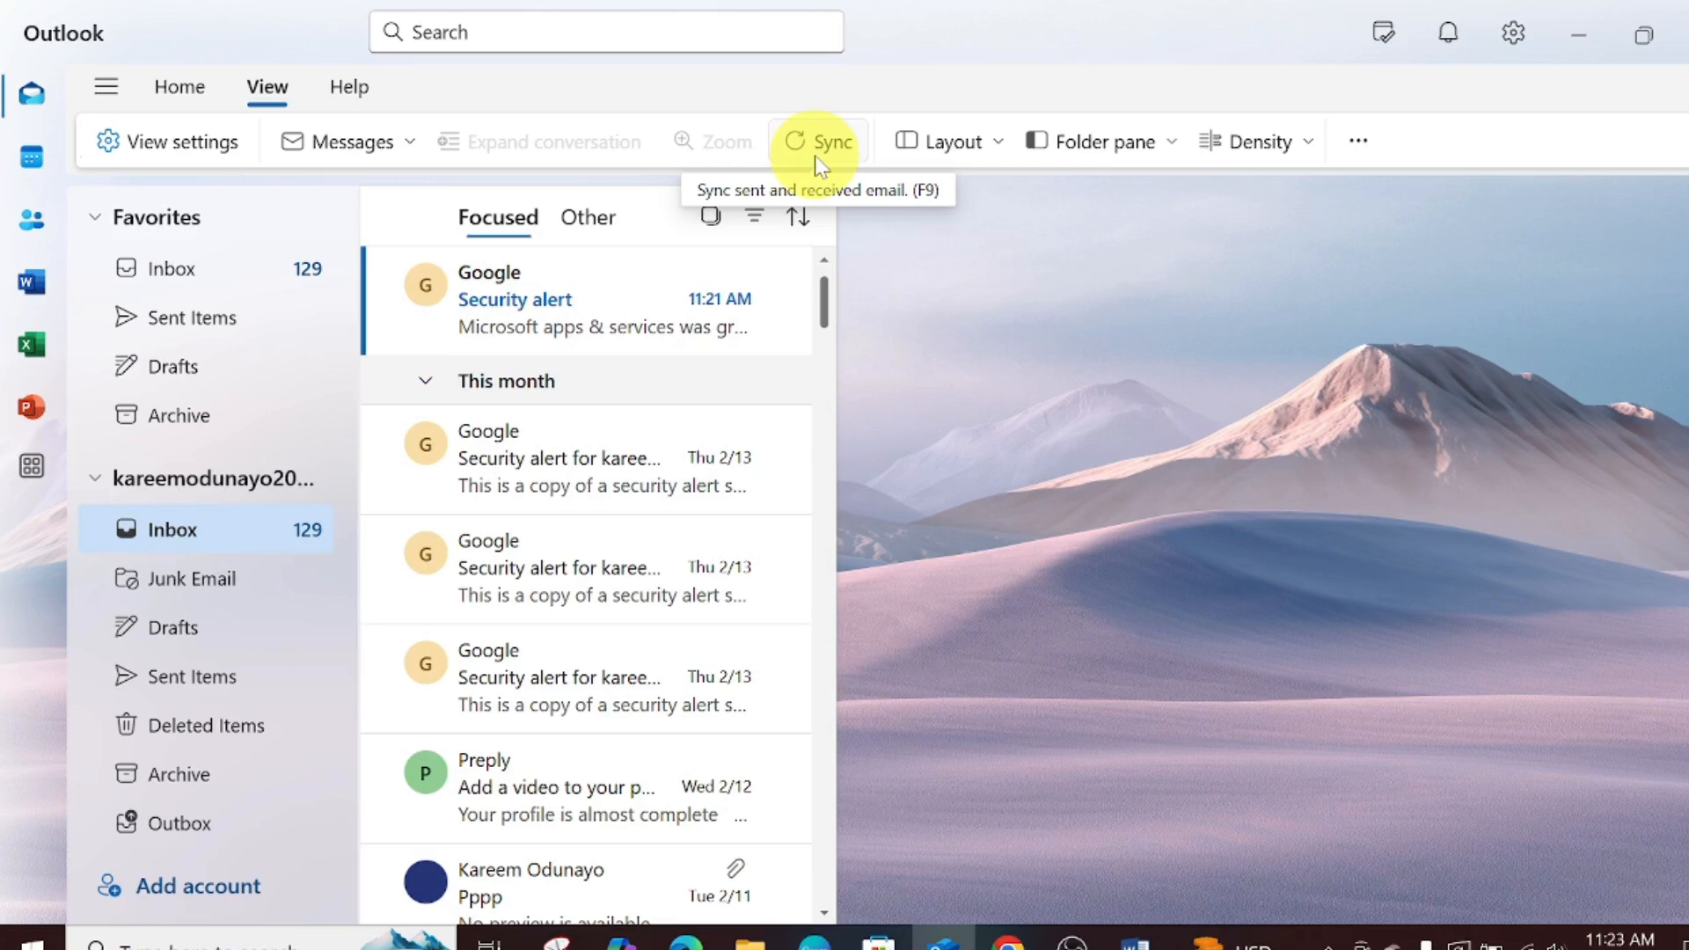
- Browse the Layout, Folder pane and Density dropdowns, then open View settings on Mail Layout
left_click(937, 155)
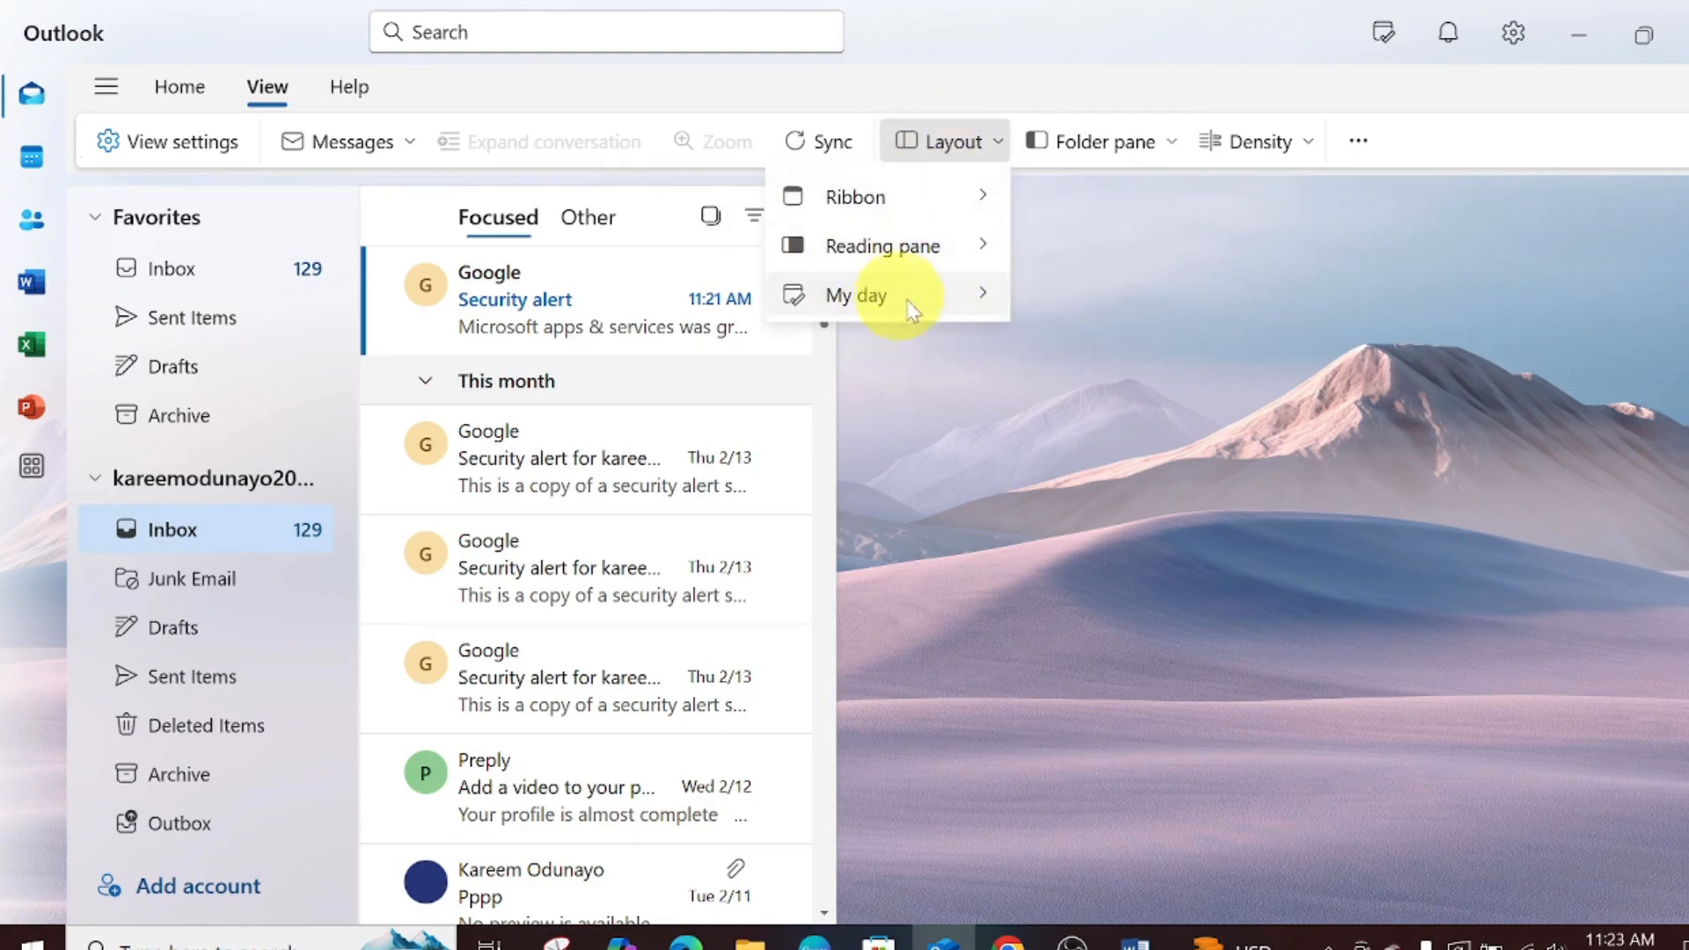
left_click(1082, 145)
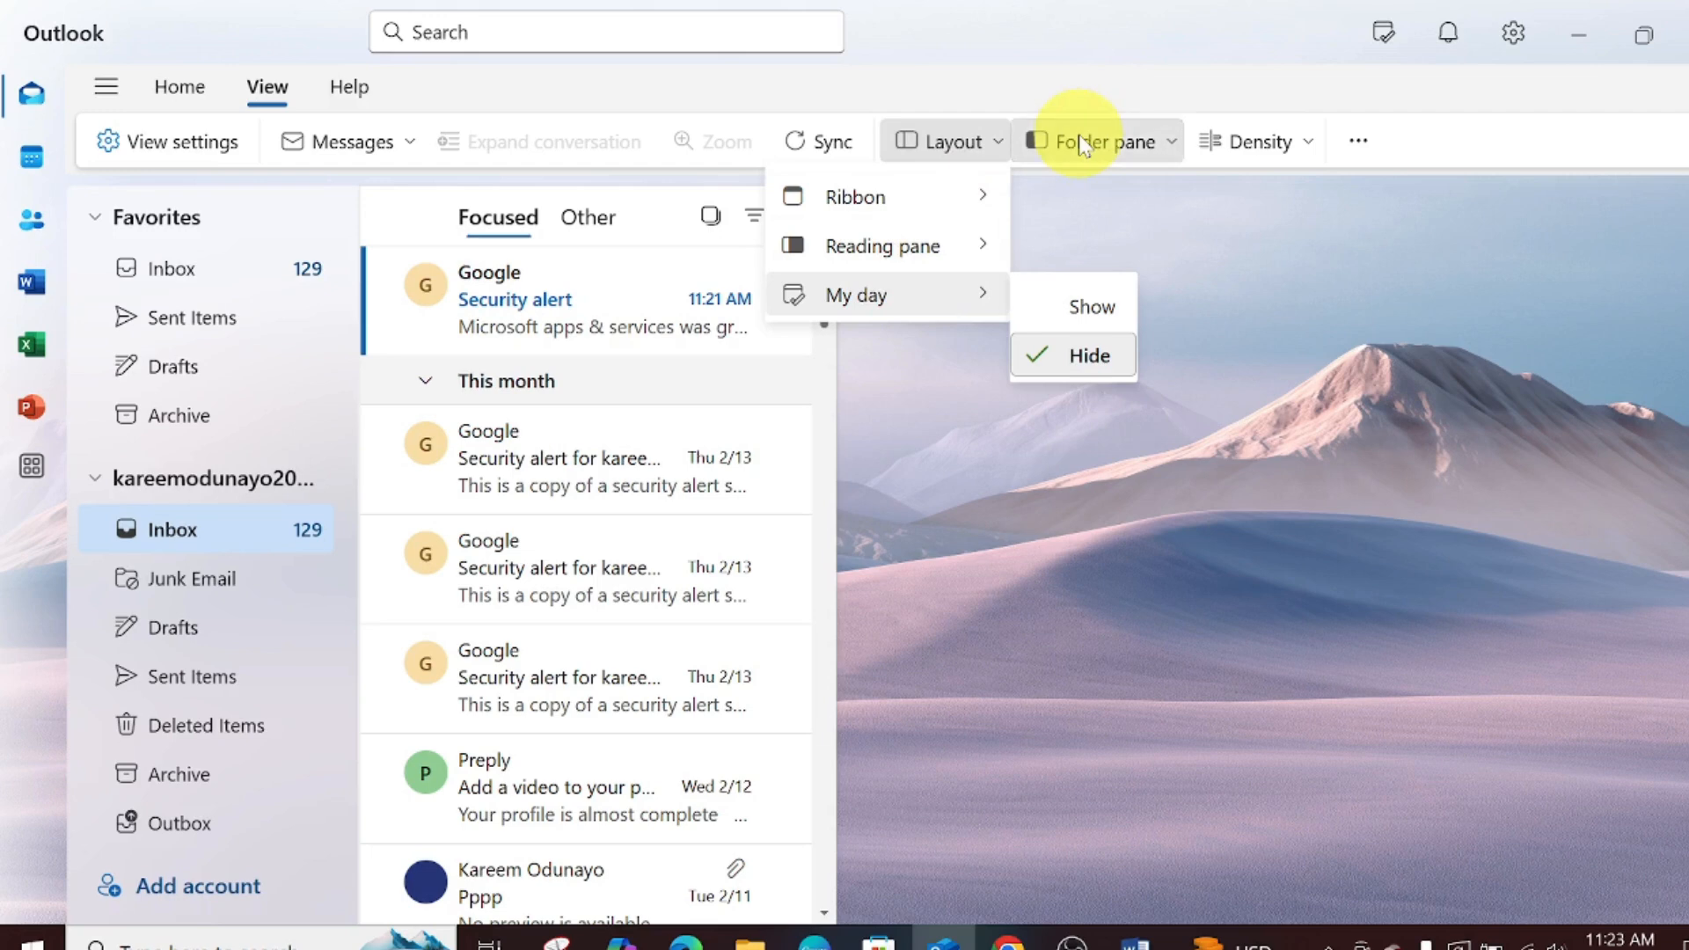
left_click(1256, 141)
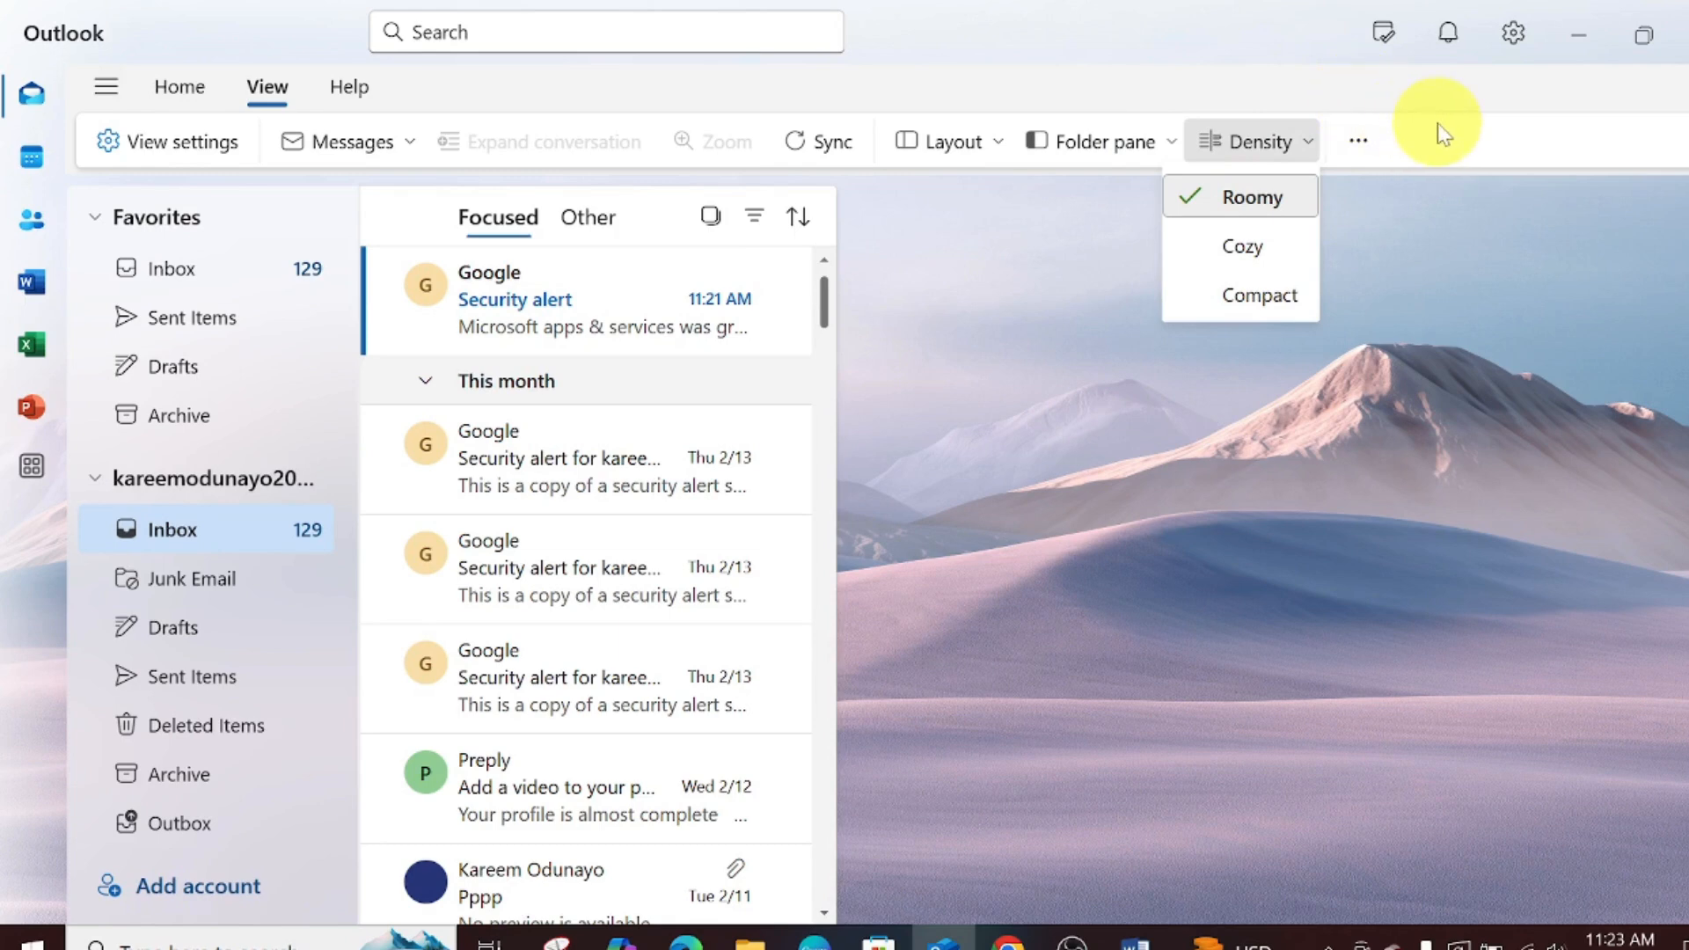
left_click(132, 145)
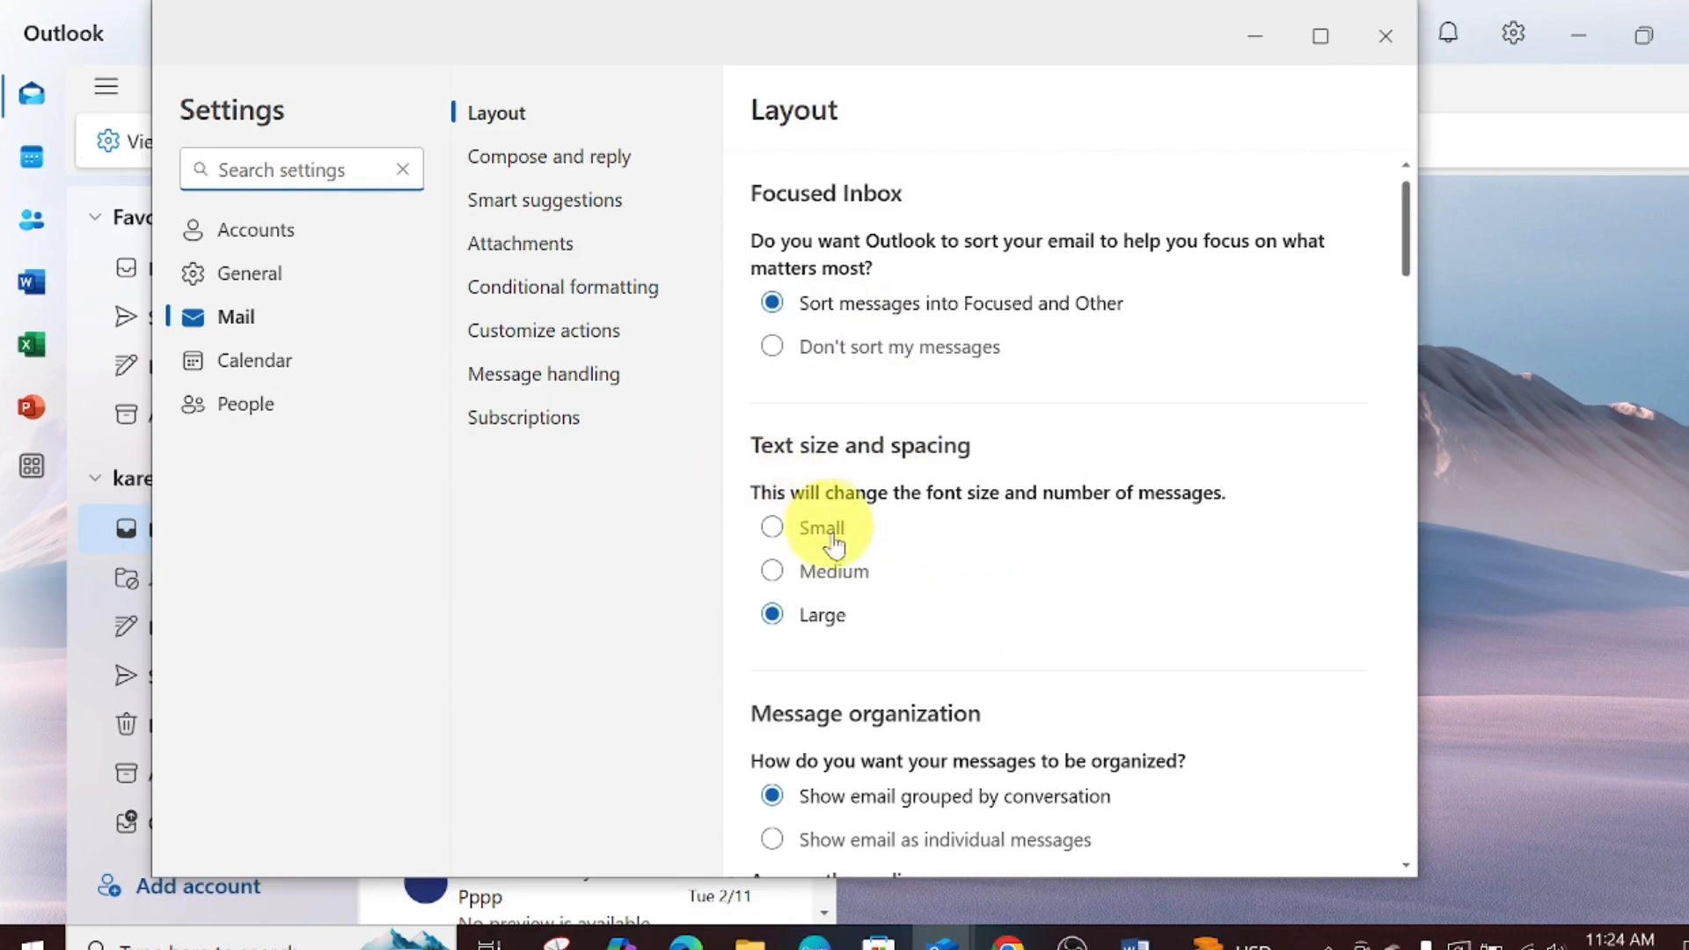
- Try Medium mail text size, set it back to Large, and close Settings
left_click(772, 573)
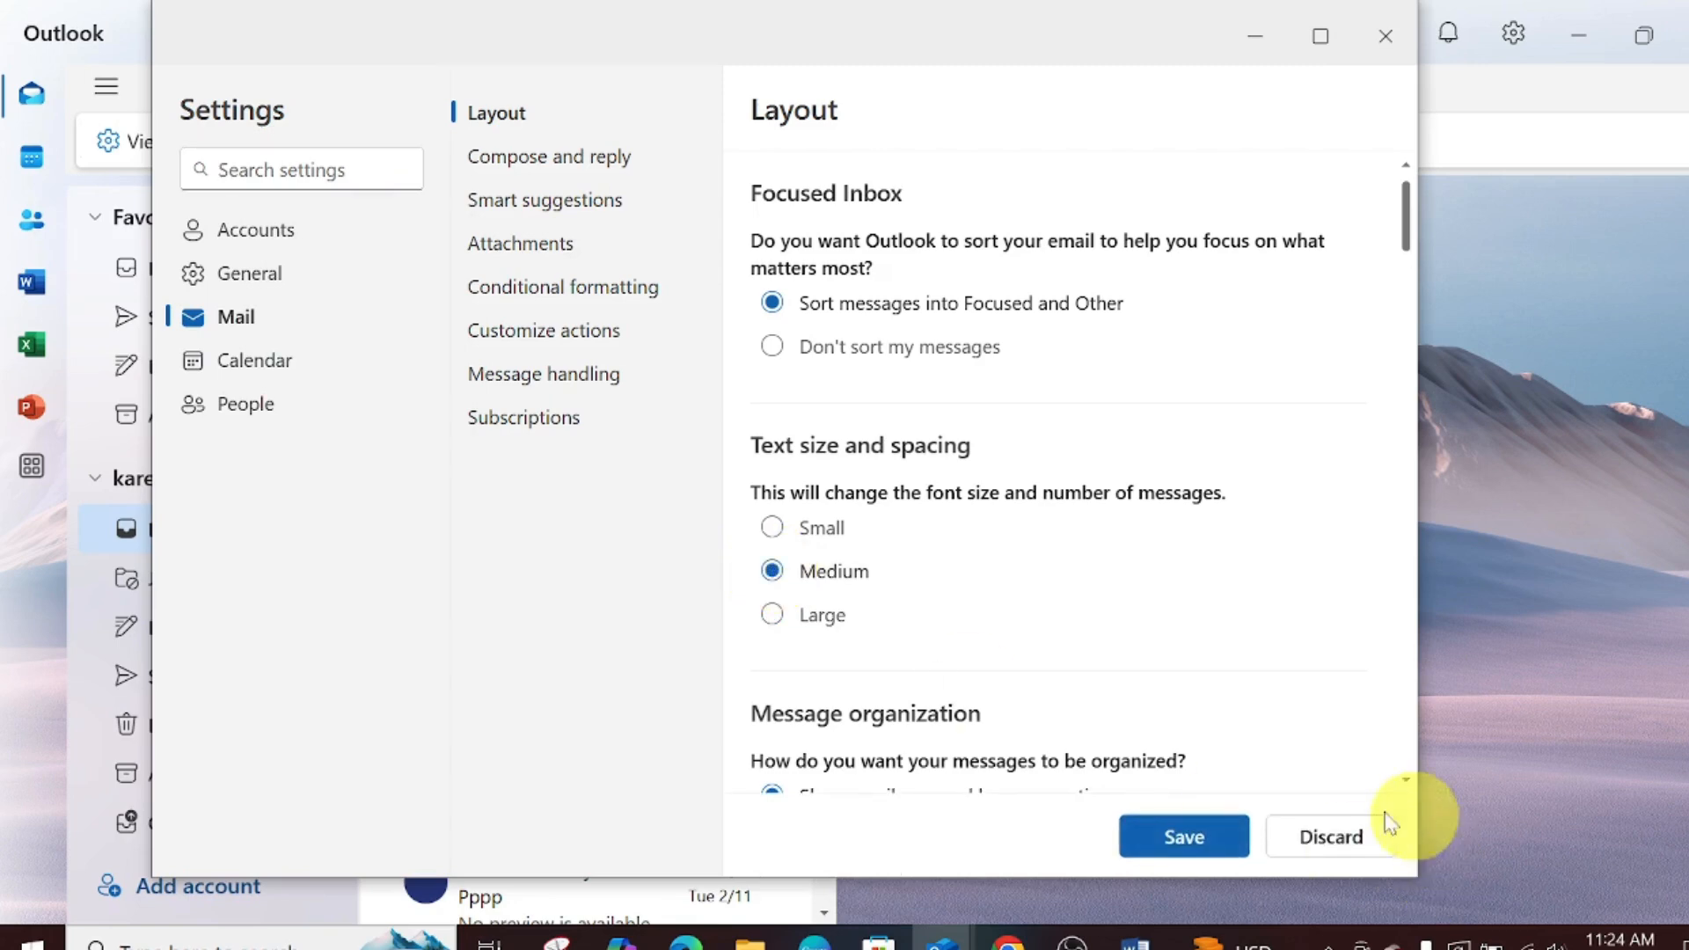
left_click(773, 627)
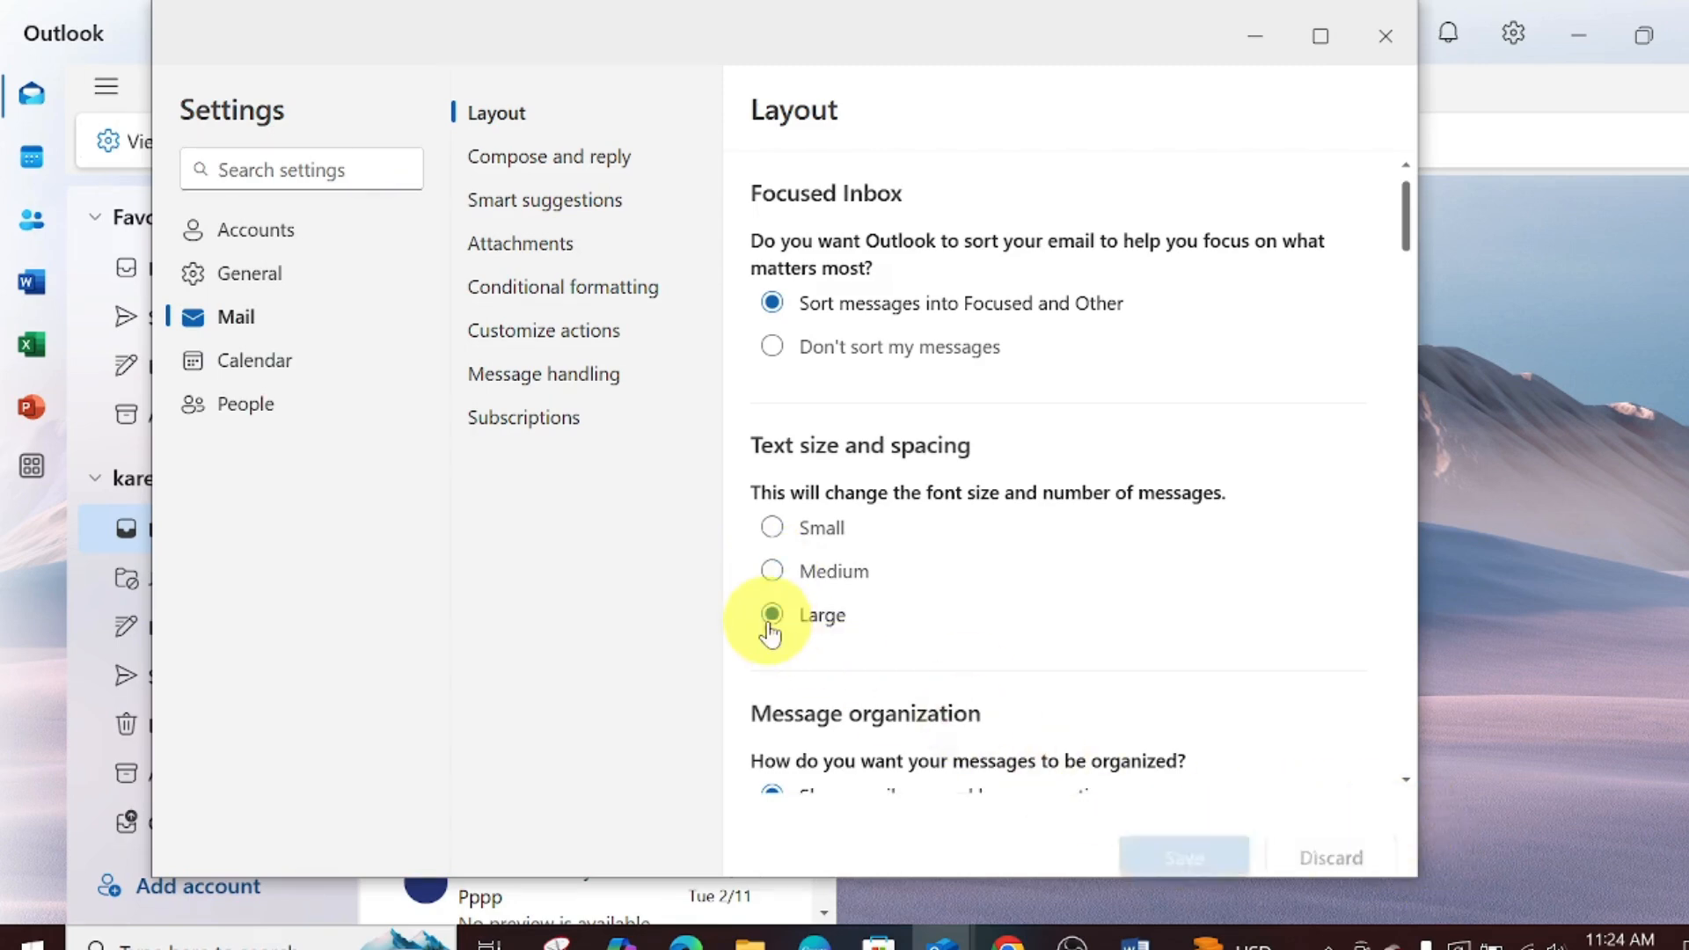
left_click_drag(1405, 256, 1338, 124)
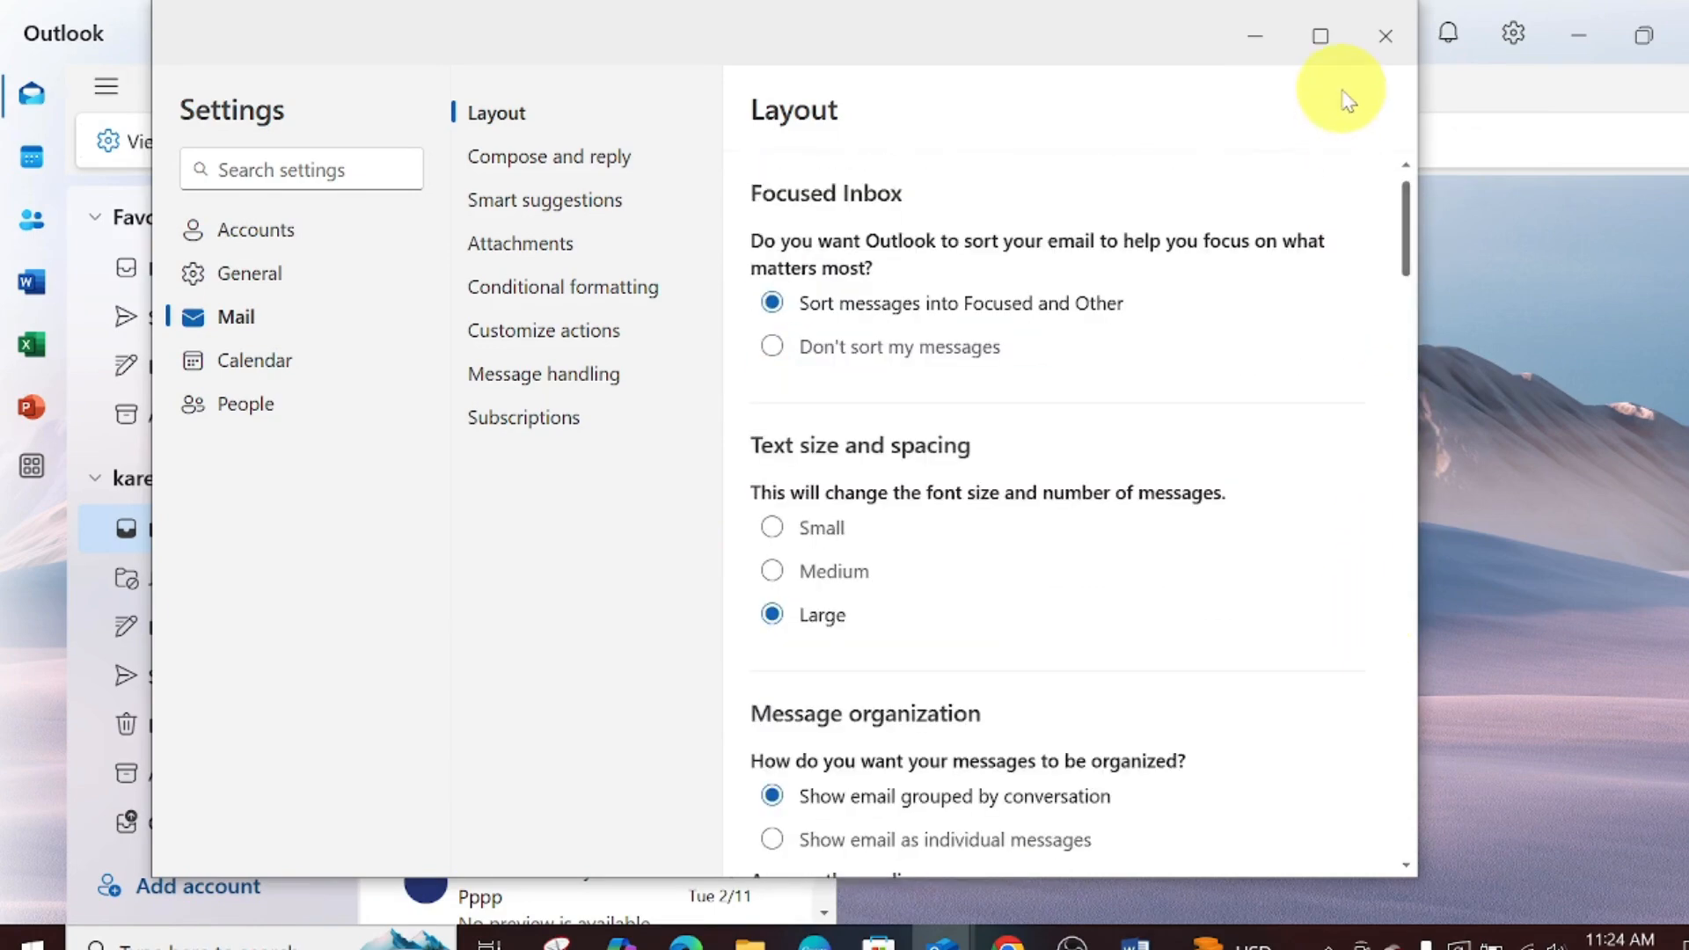
left_click(1384, 37)
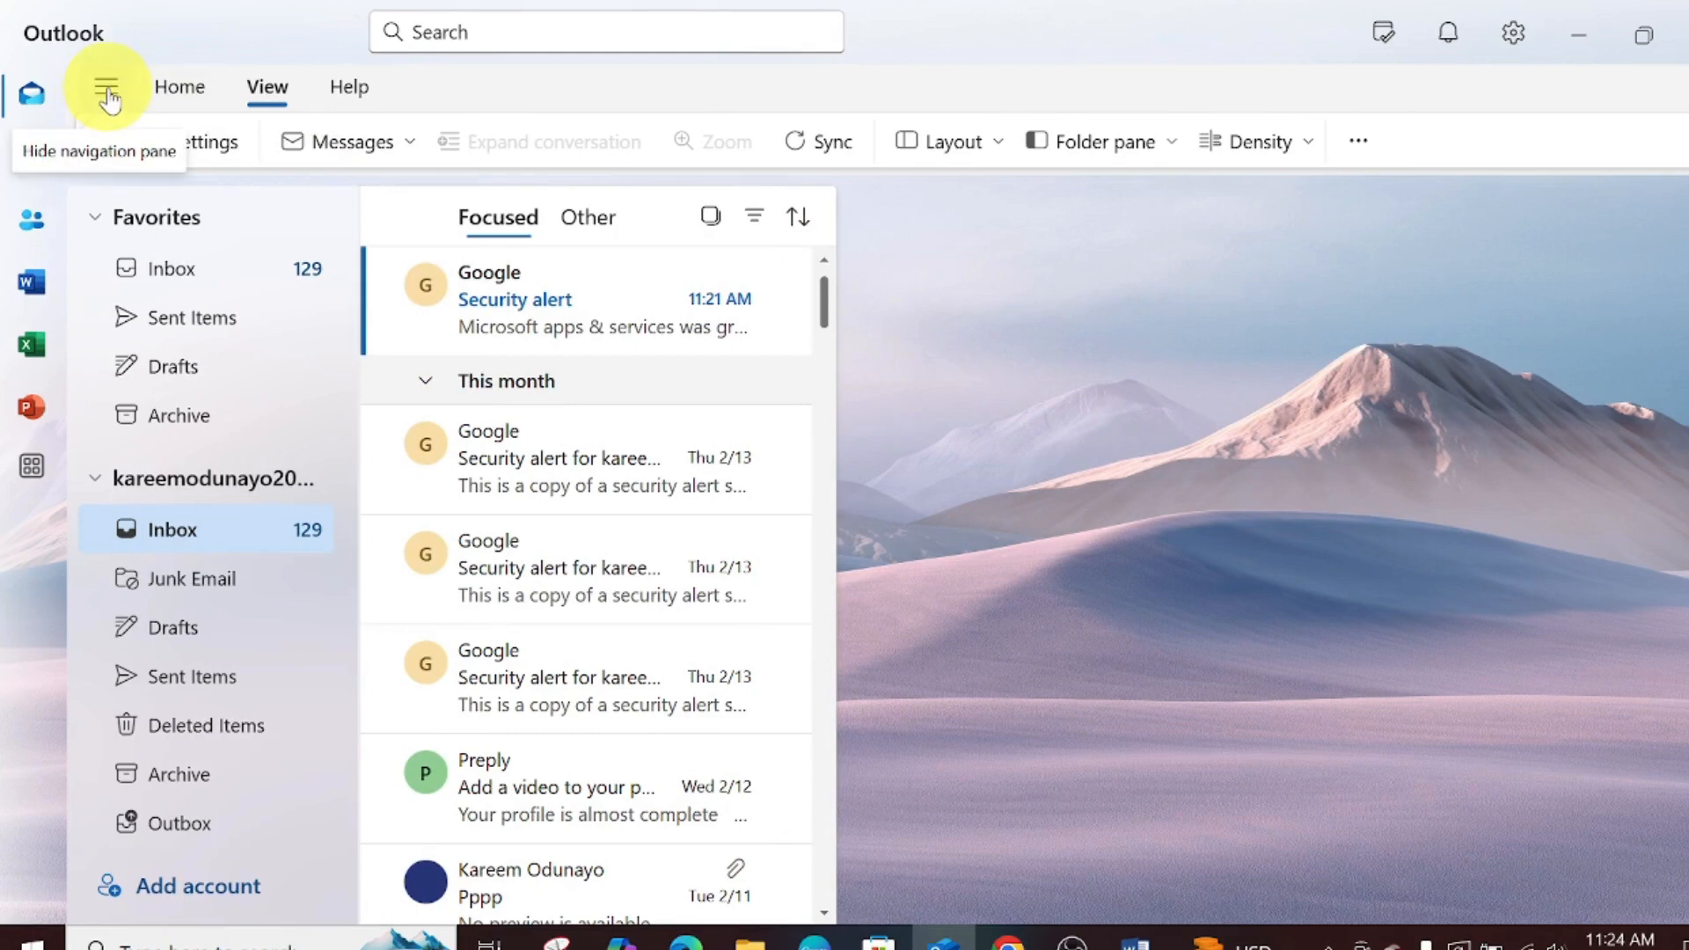
- Check the Messages view options without changes, then run Sync and dismiss the Syncing notice
left_click(176, 88)
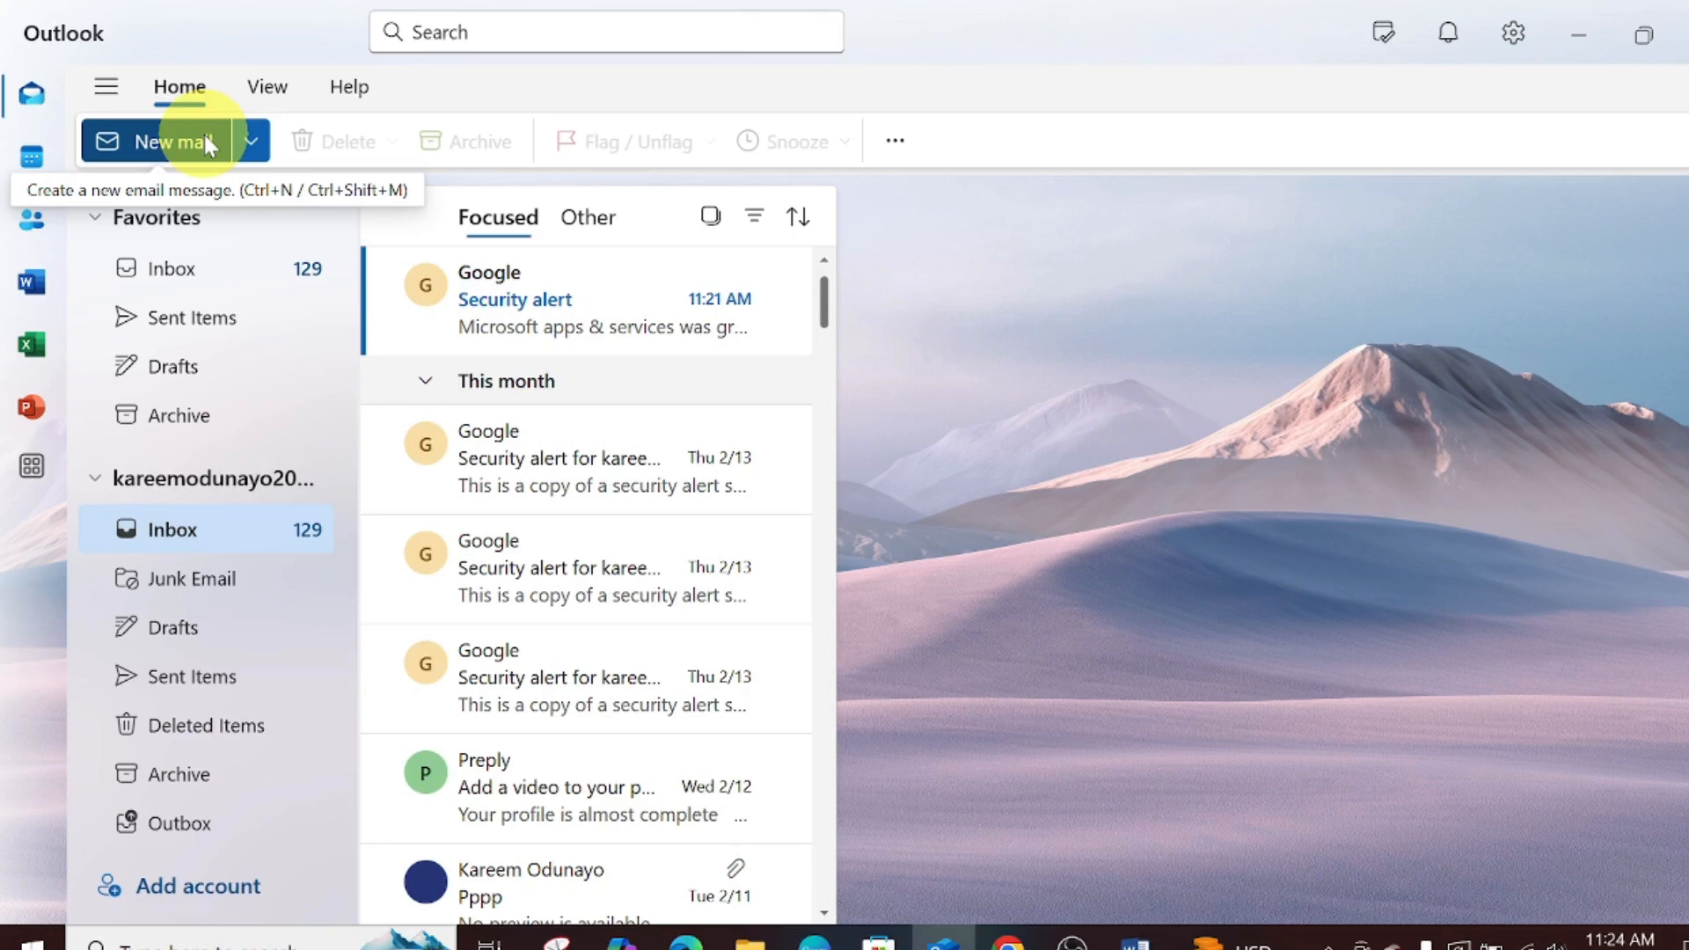
left_click(264, 85)
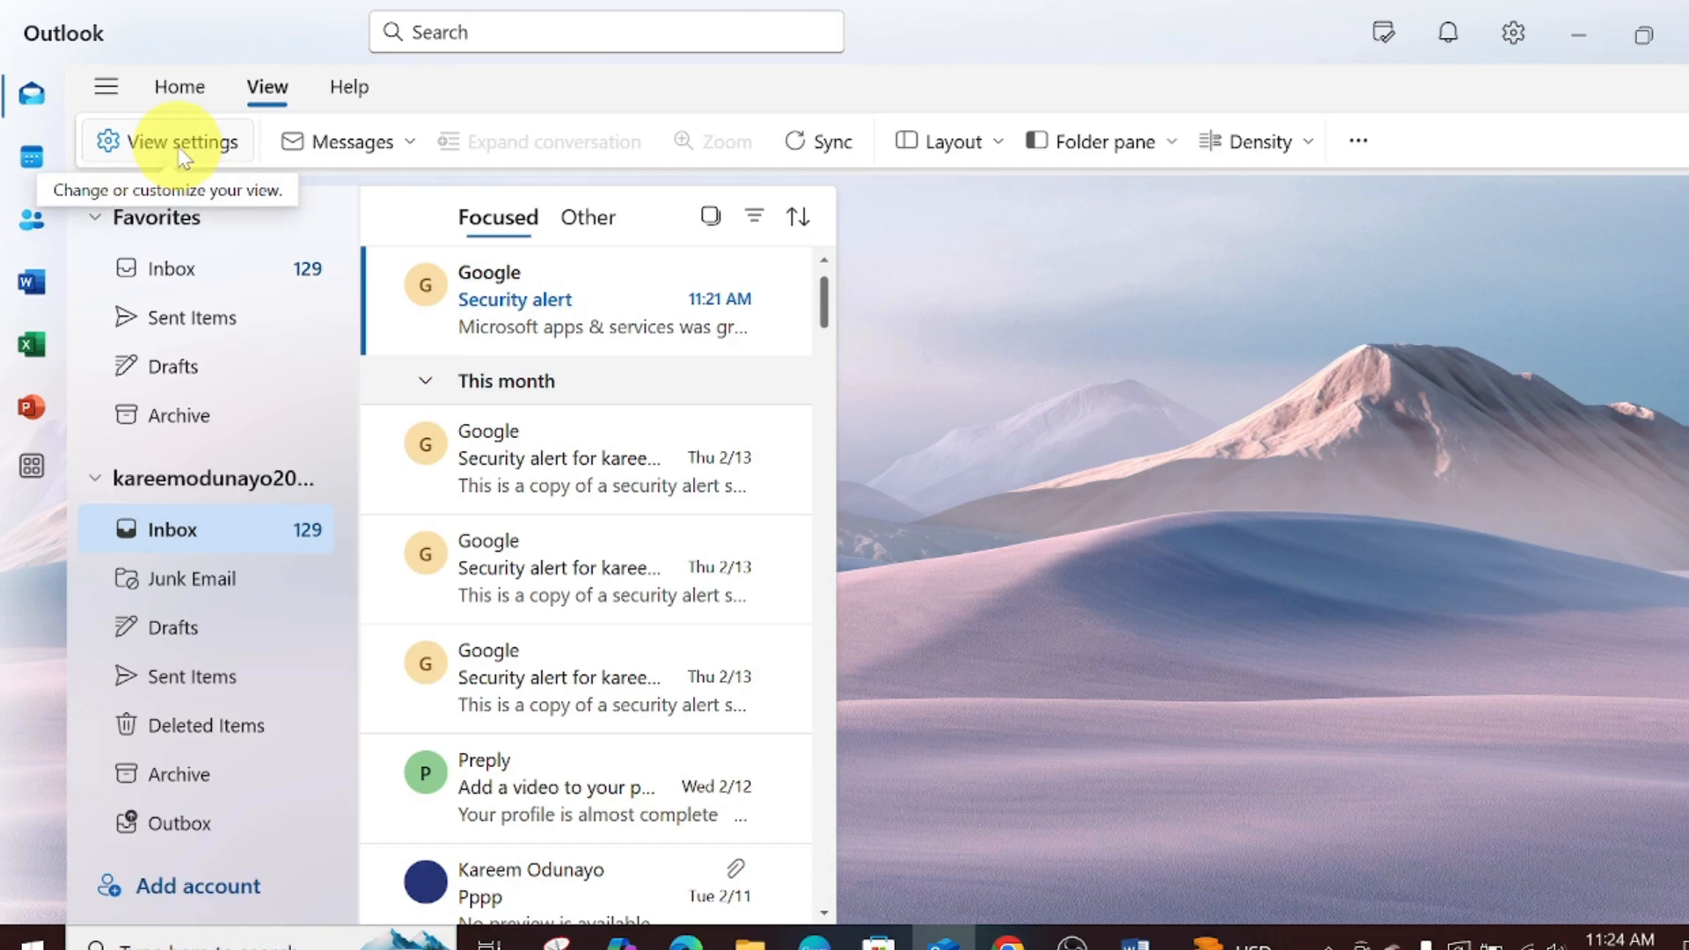
left_click(329, 148)
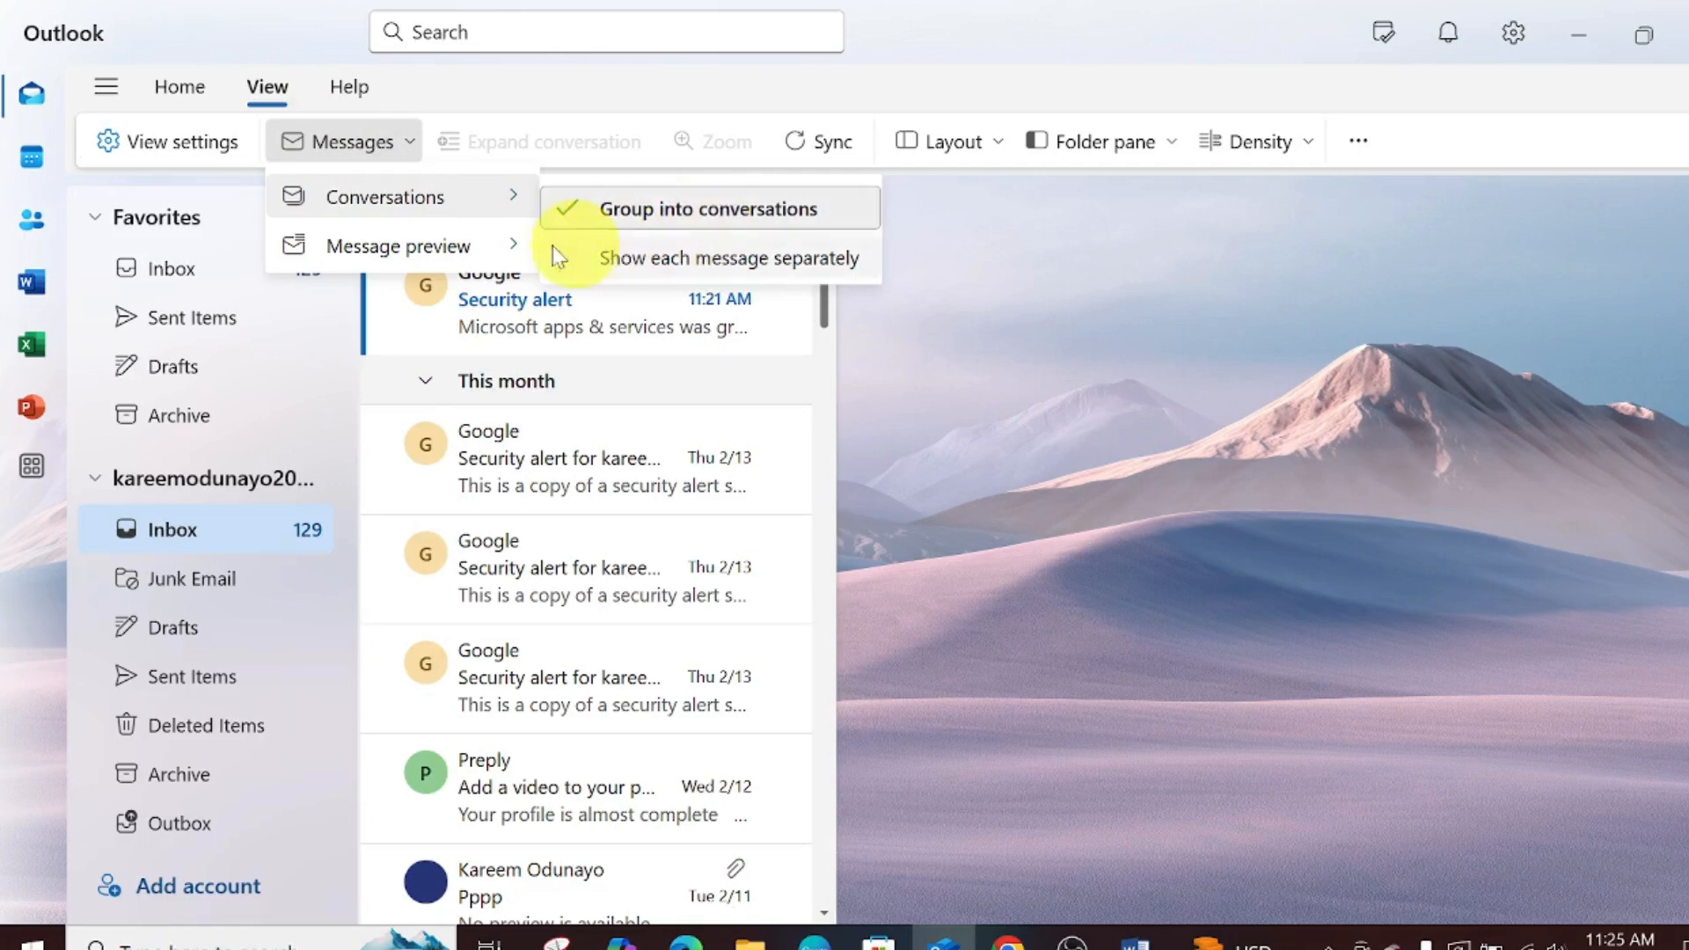
mouse_move(438, 249)
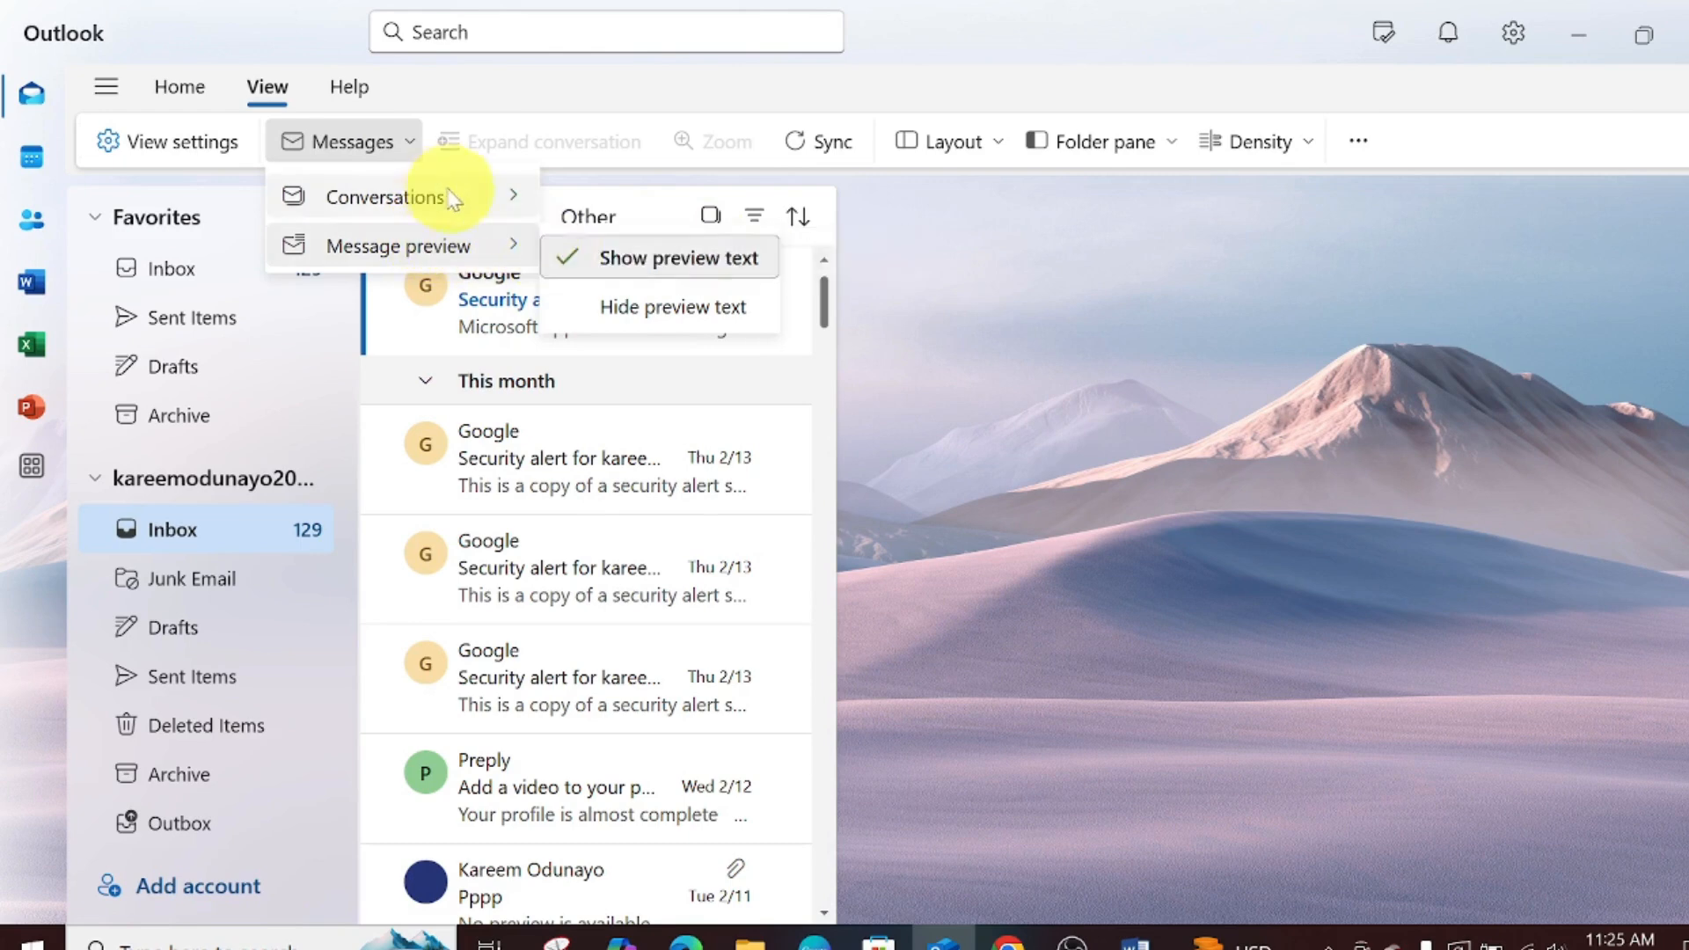
mouse_move(438, 209)
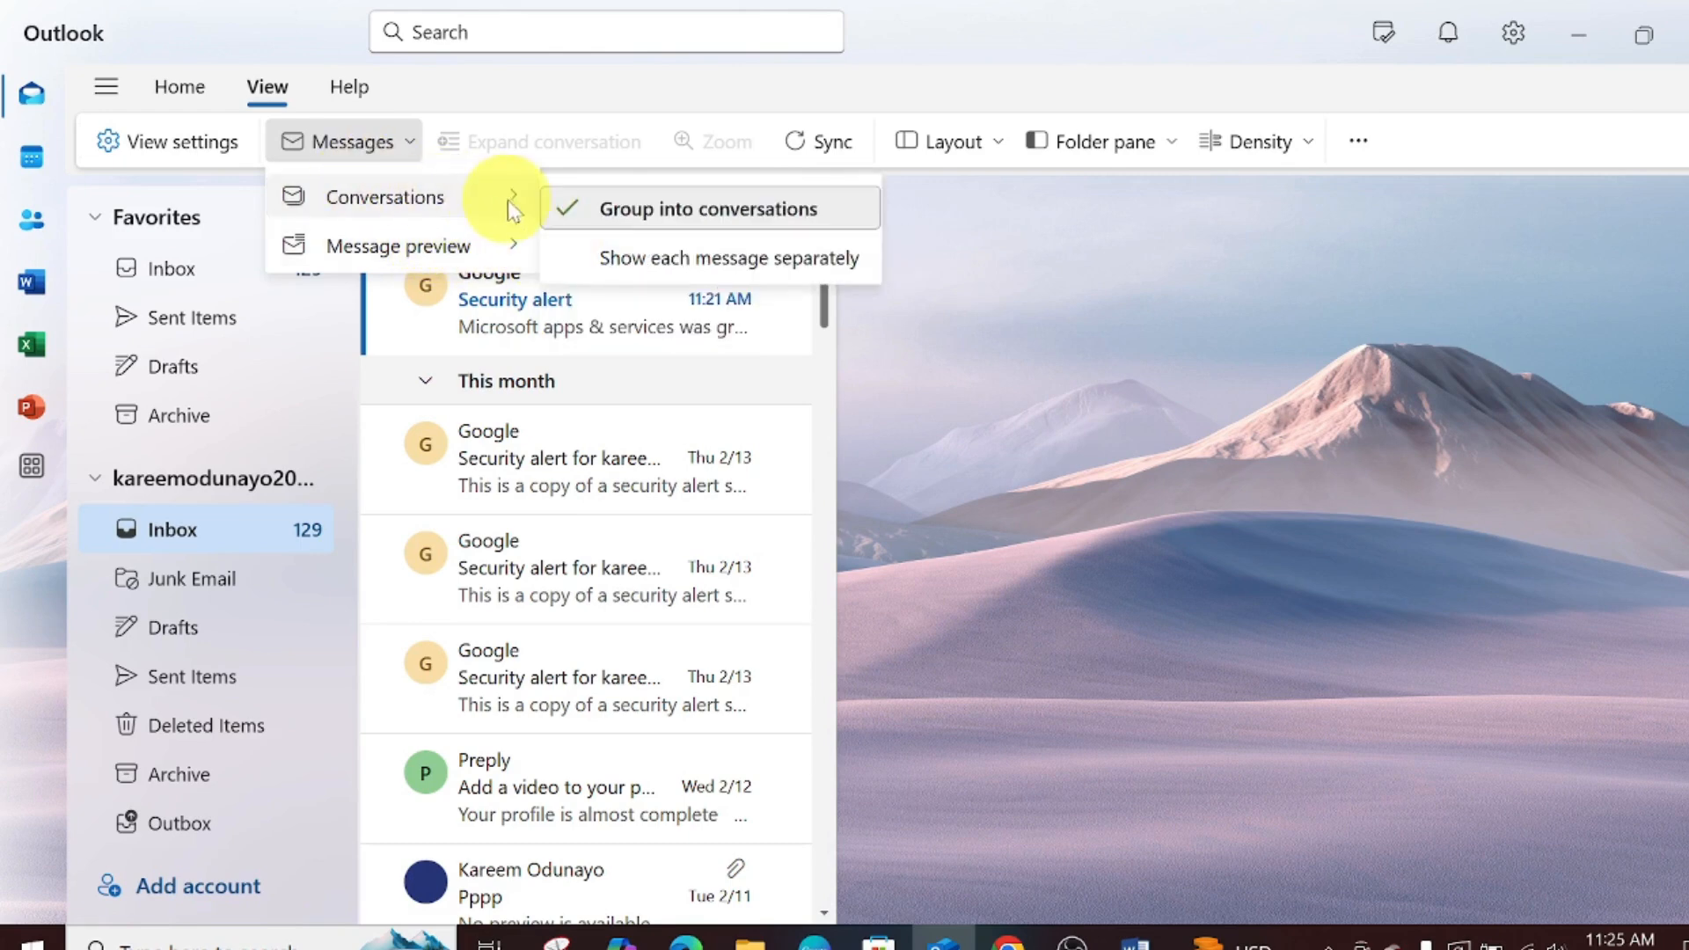
left_click(970, 222)
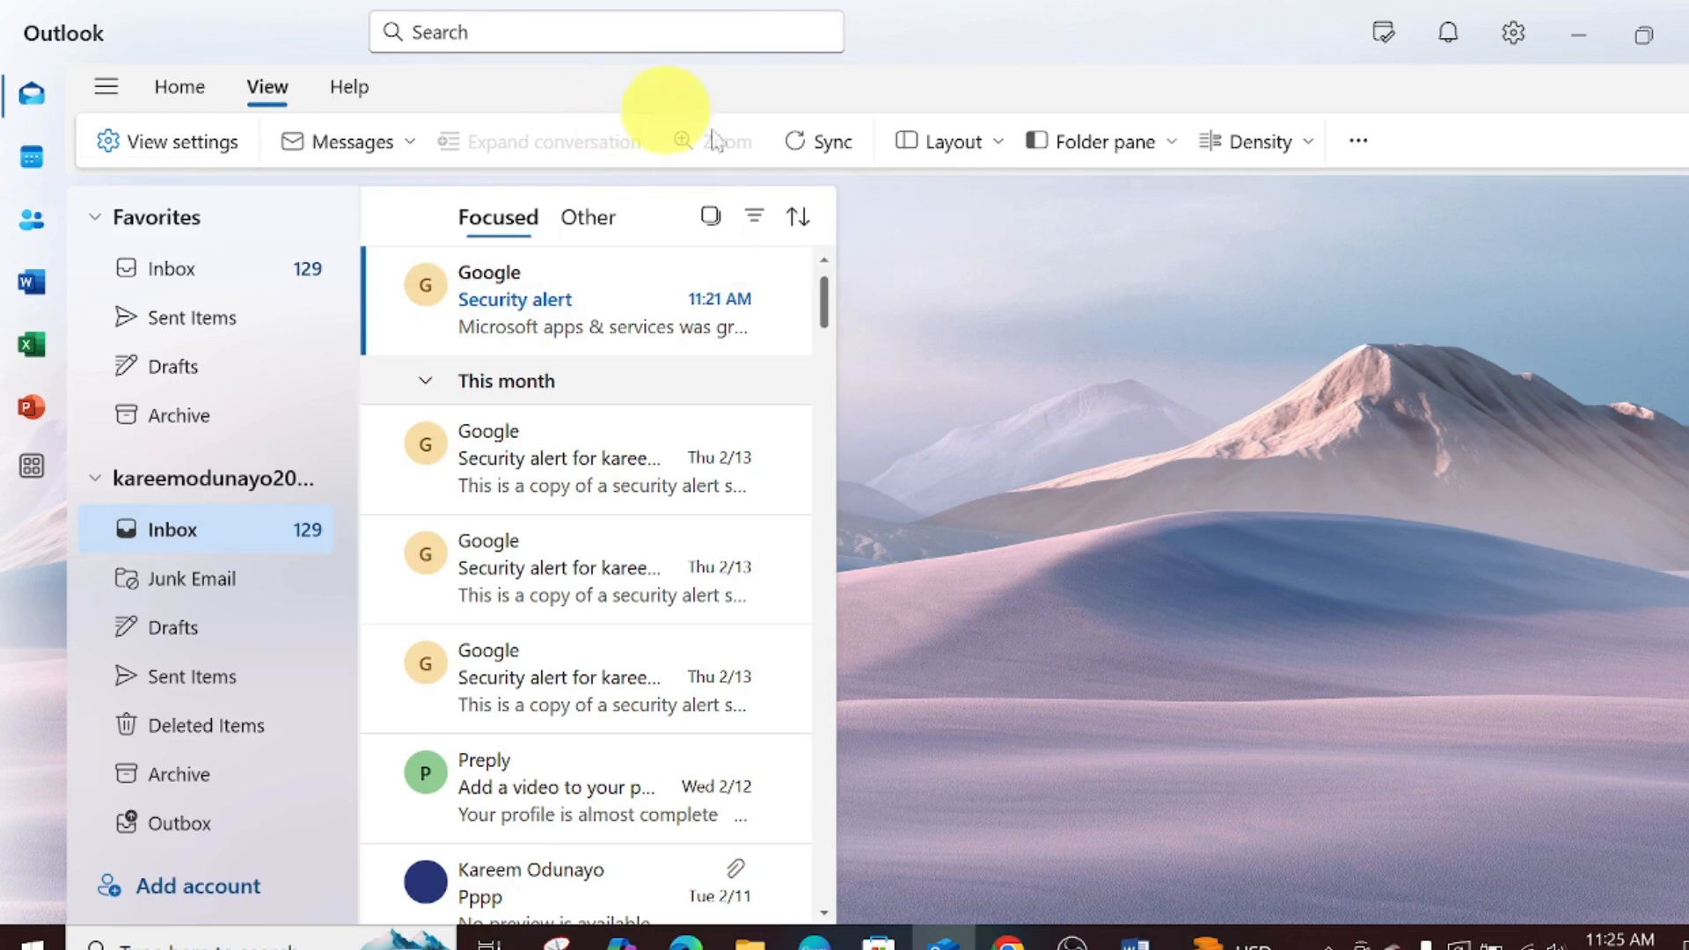
left_click(827, 156)
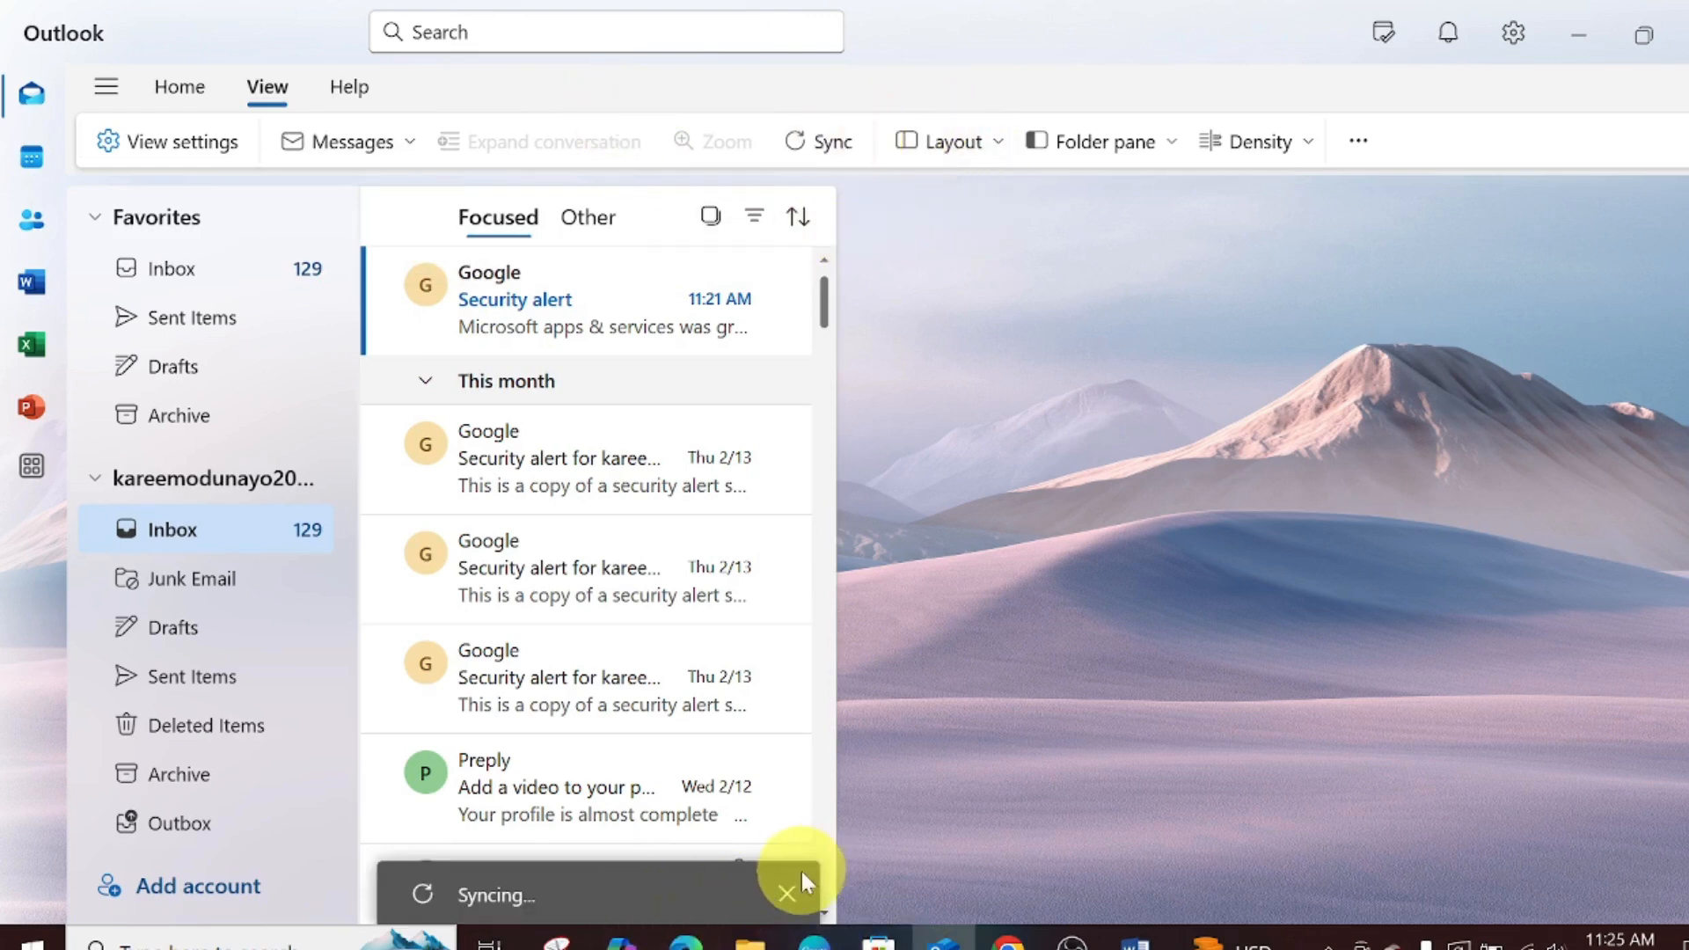
left_click(790, 897)
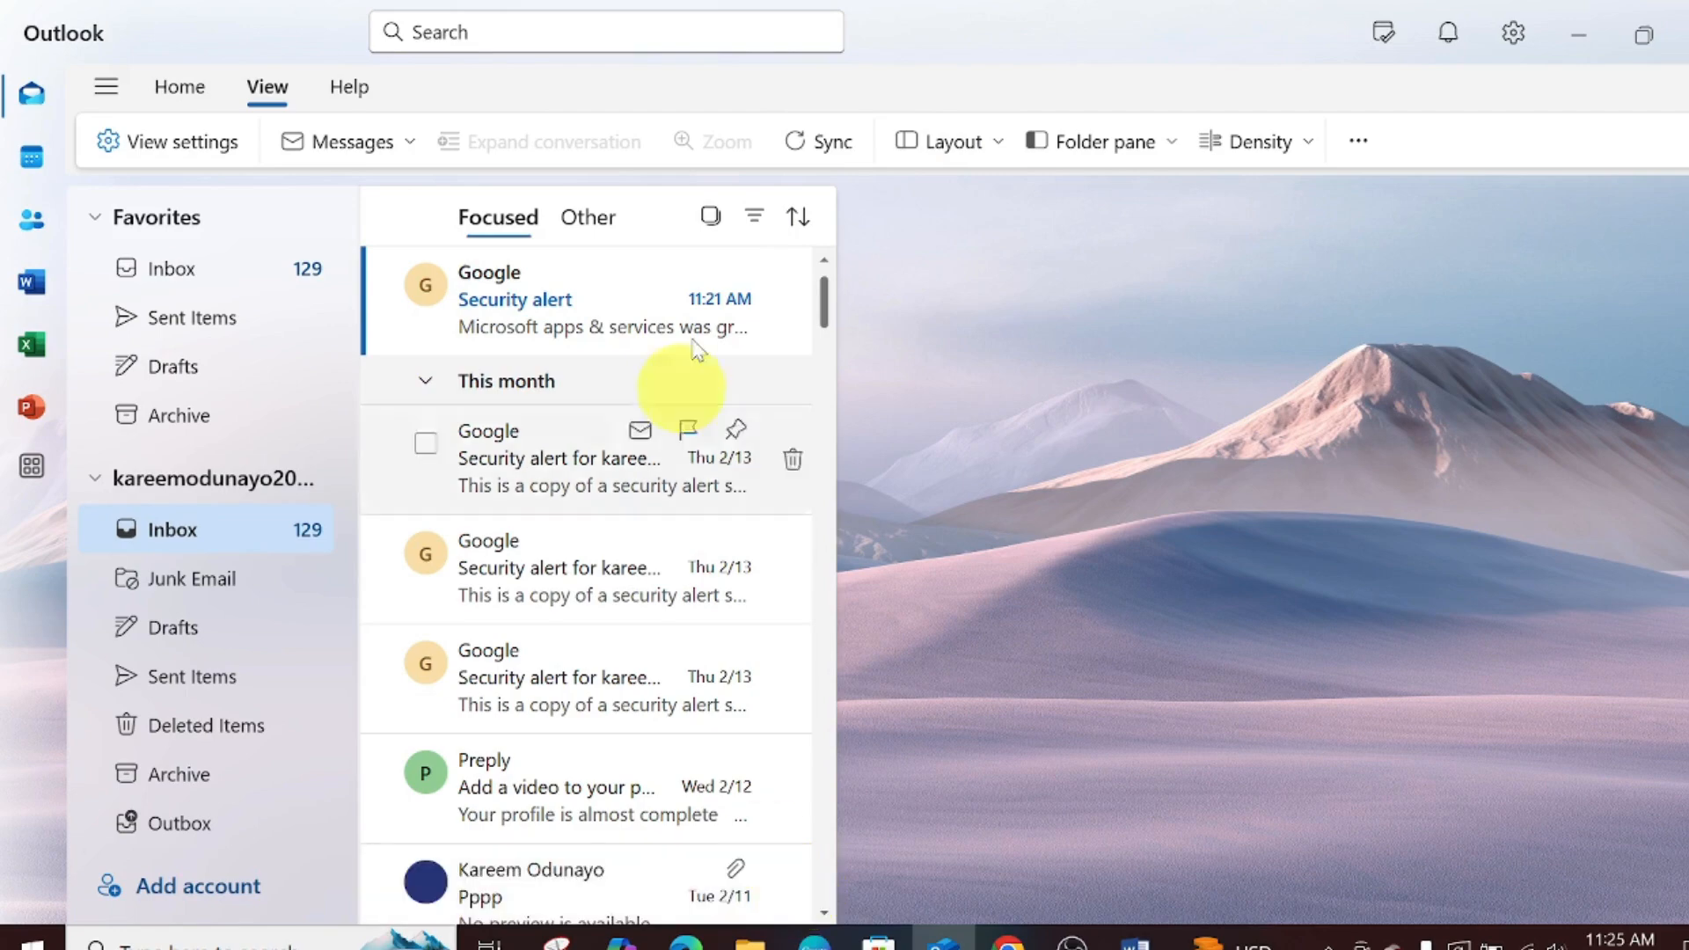
left_click(951, 143)
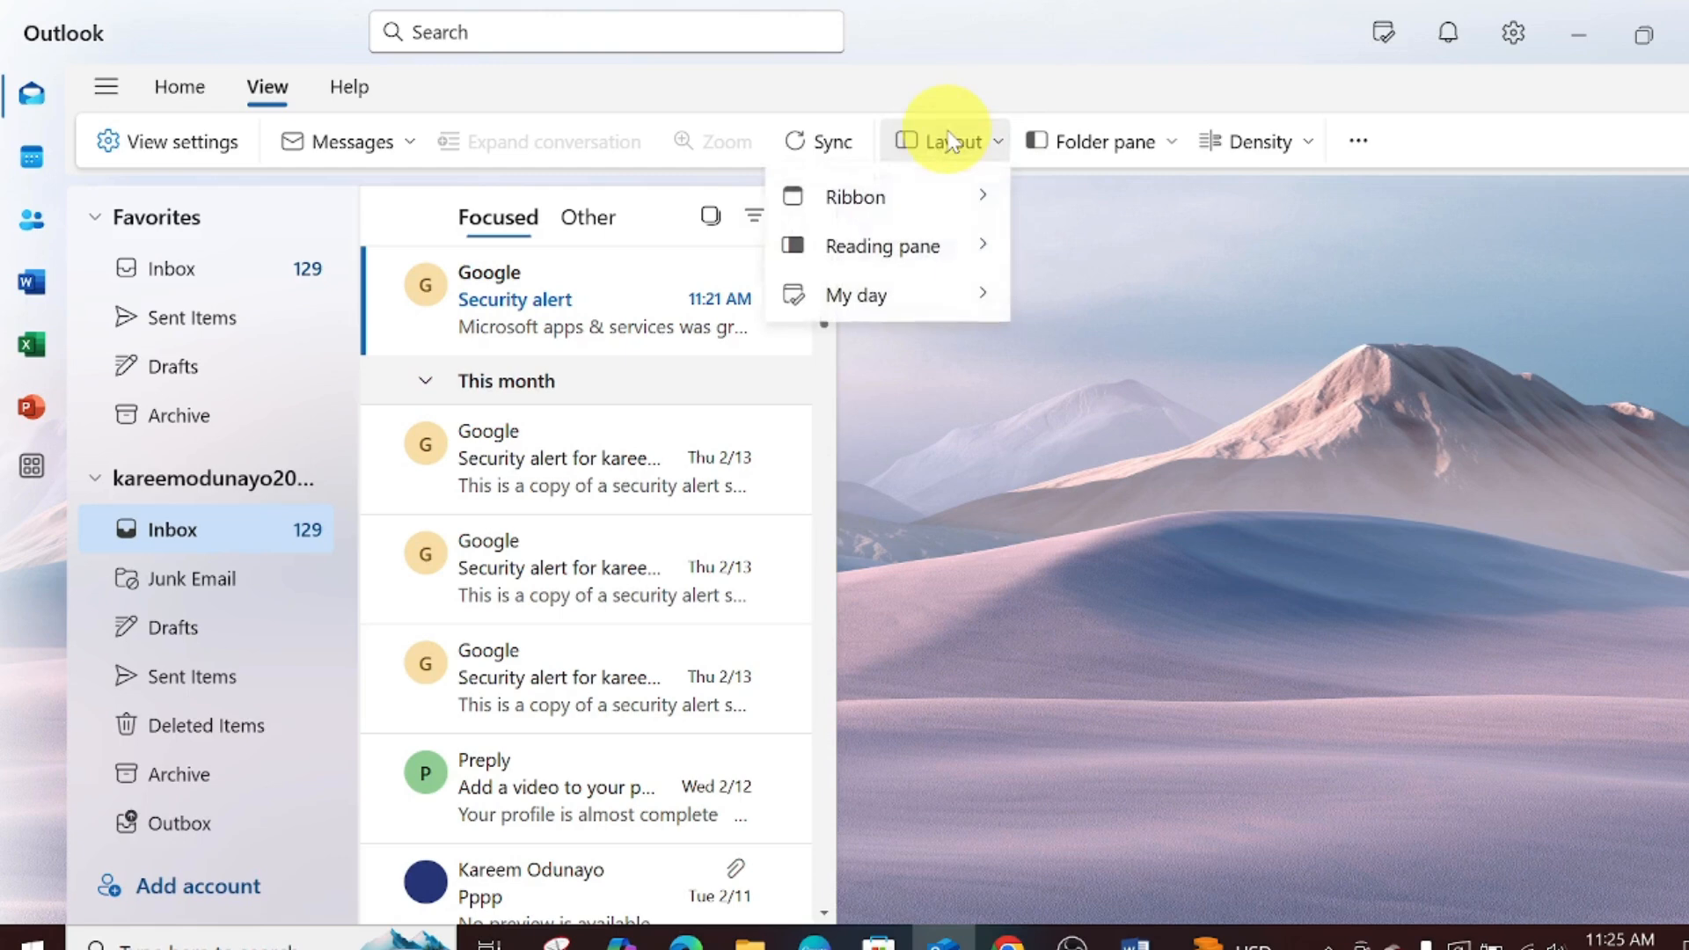
mouse_move(858, 201)
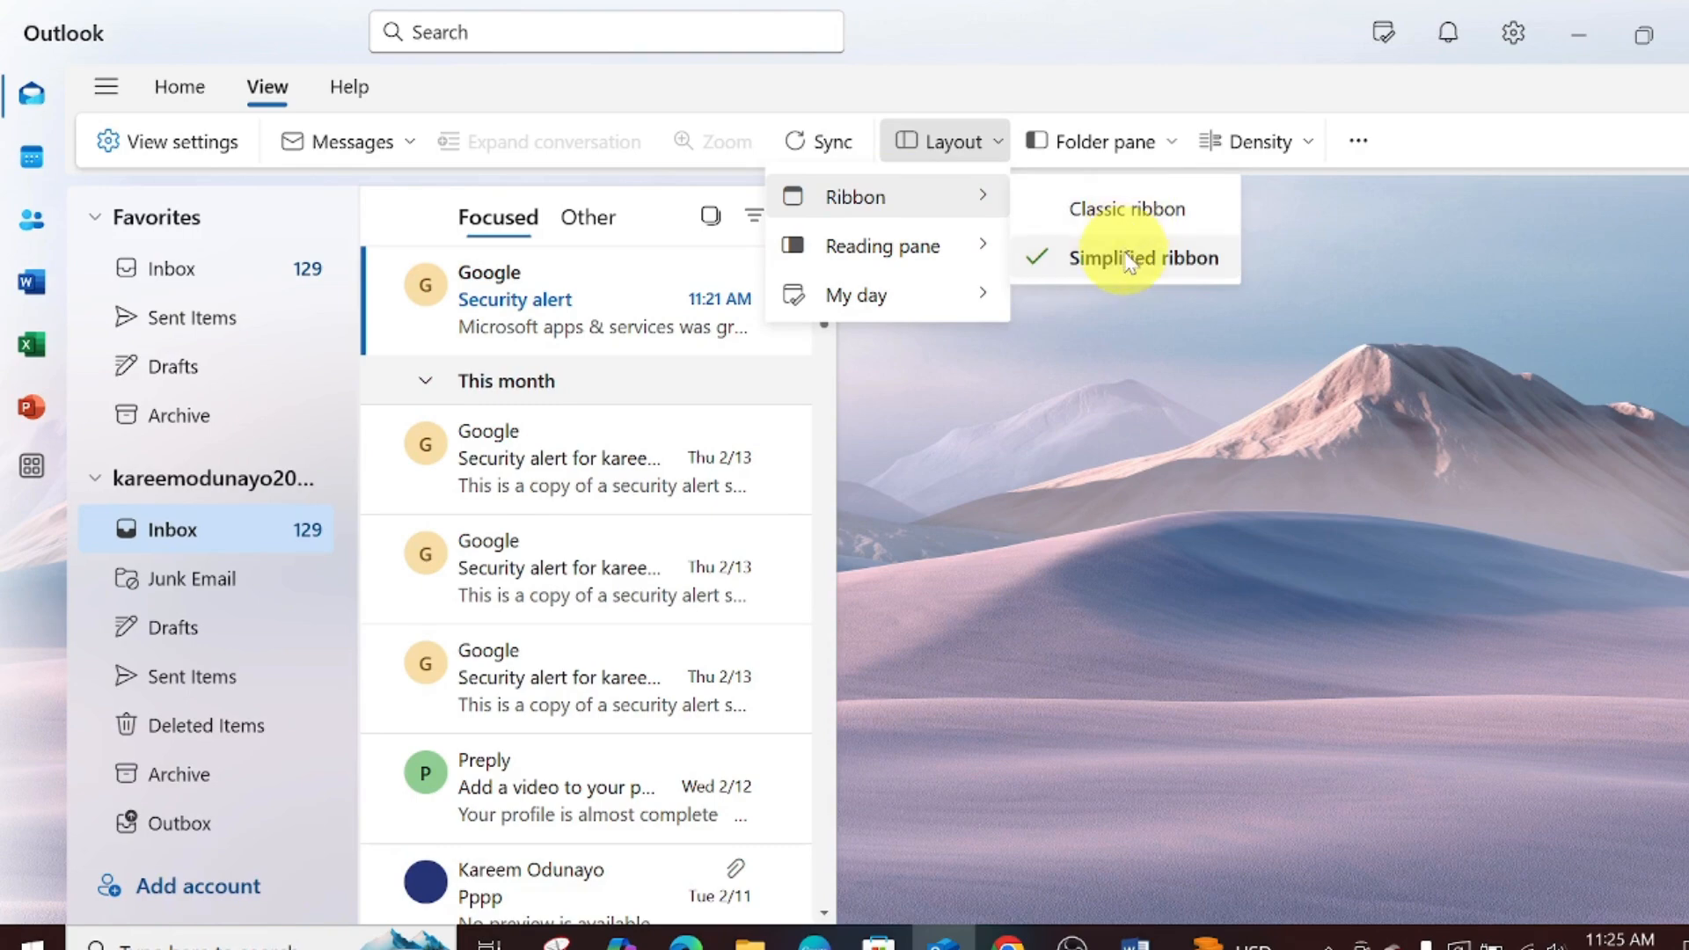
left_click(1138, 207)
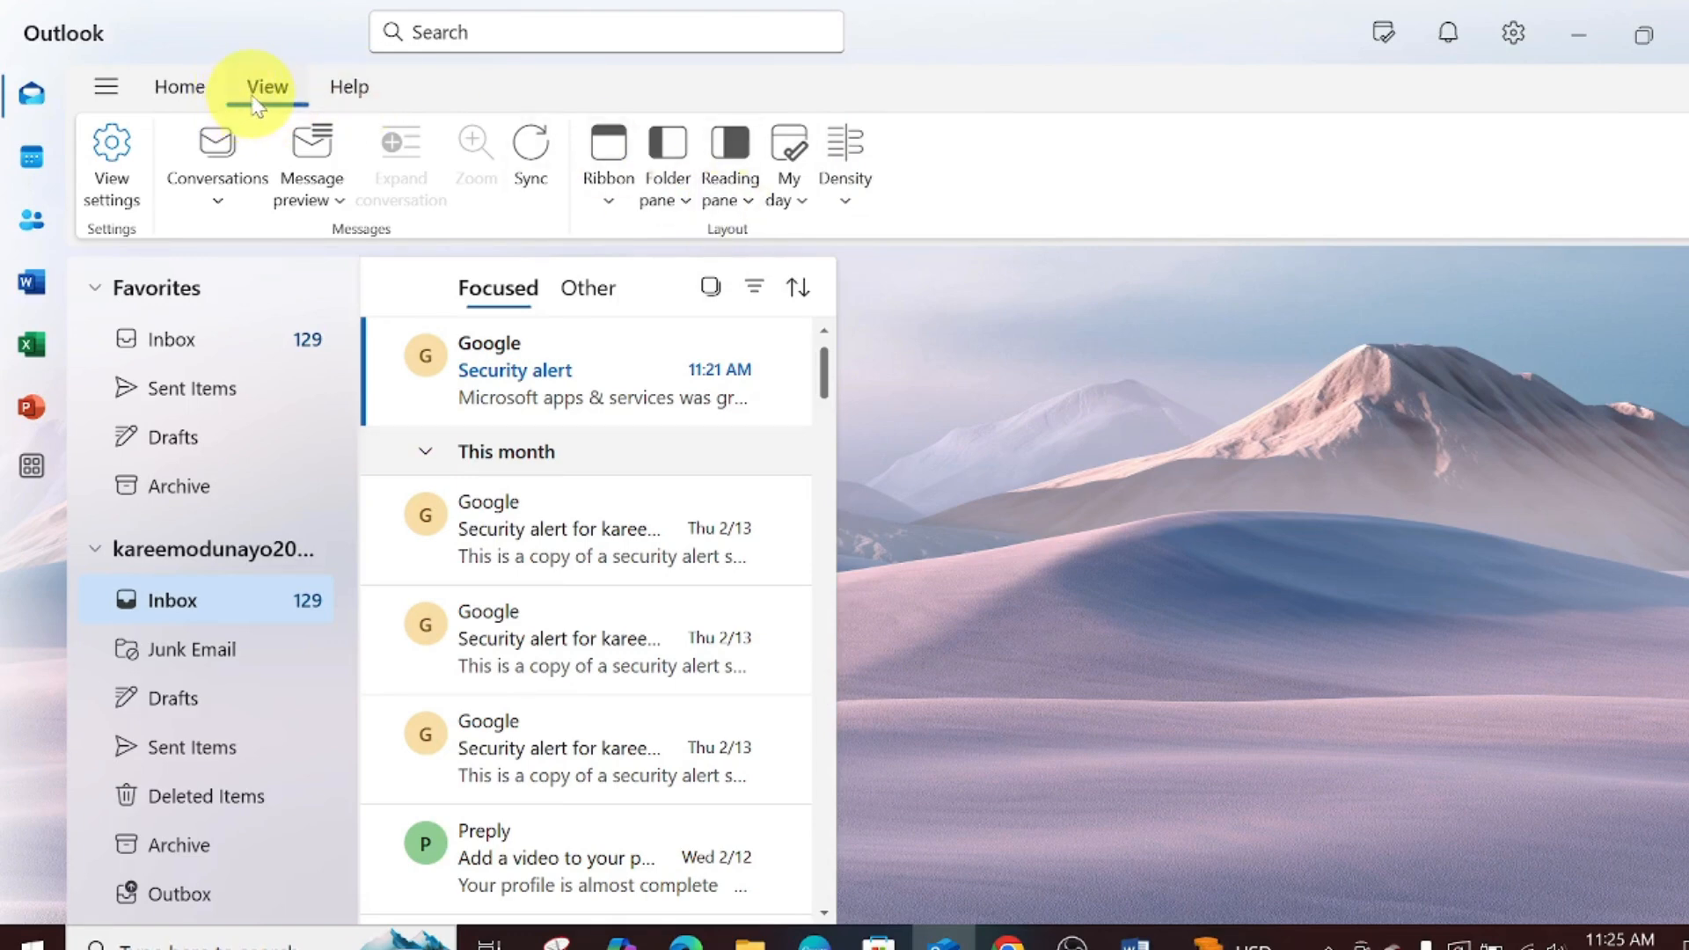
left_click(609, 200)
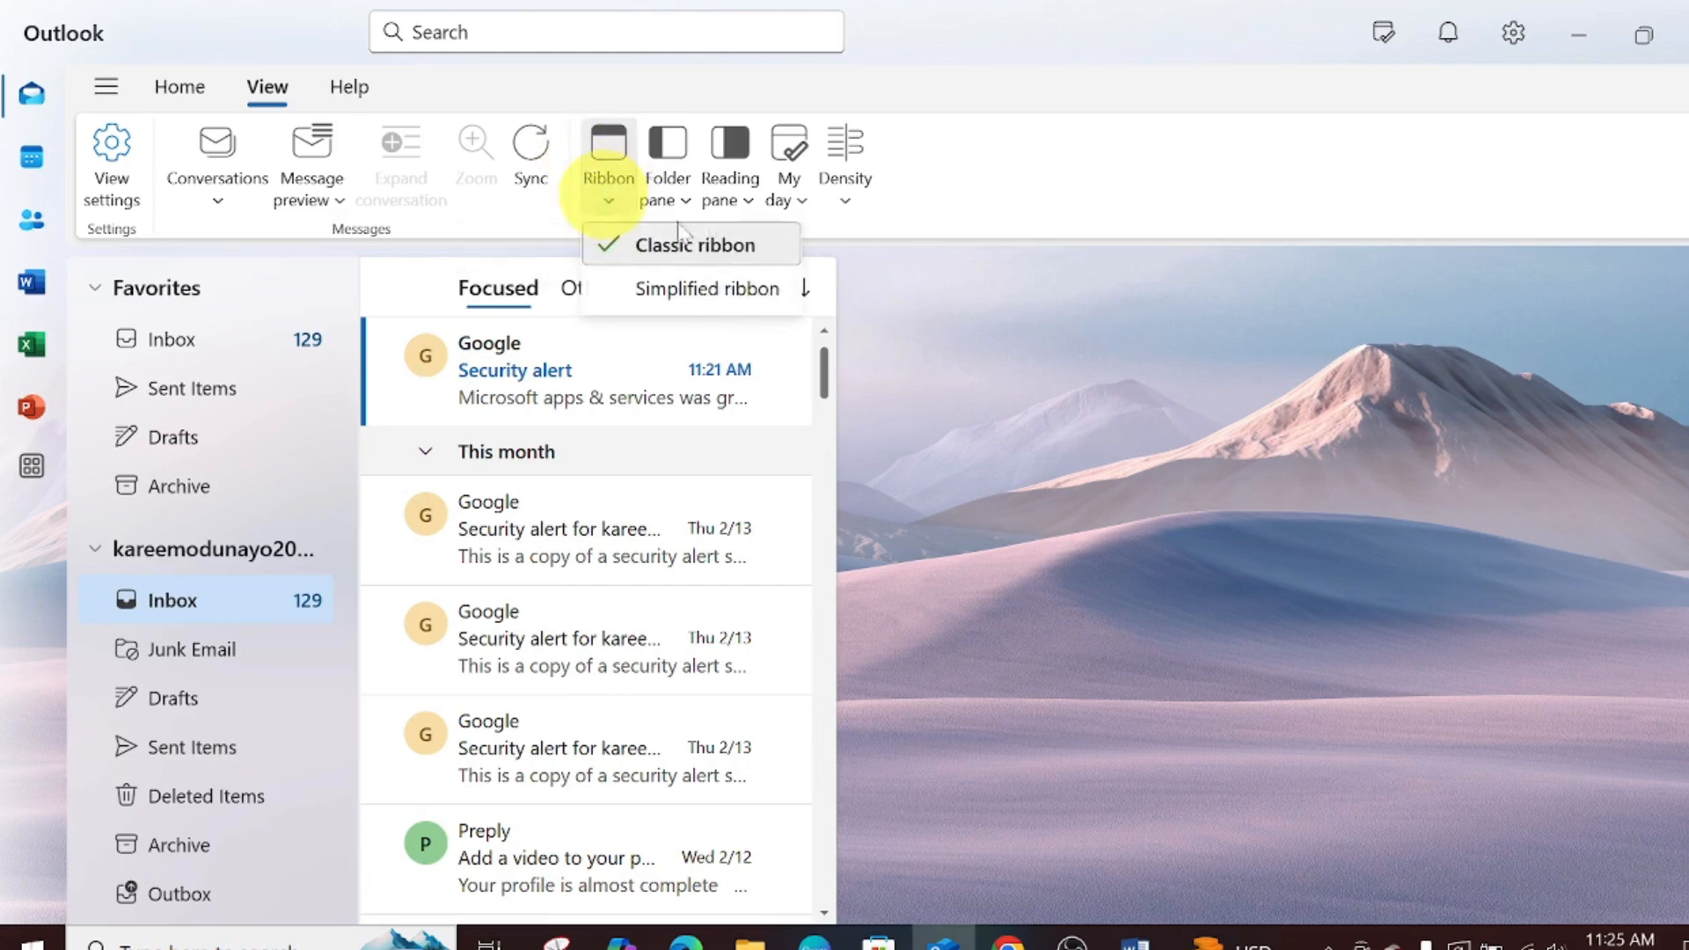
left_click(735, 295)
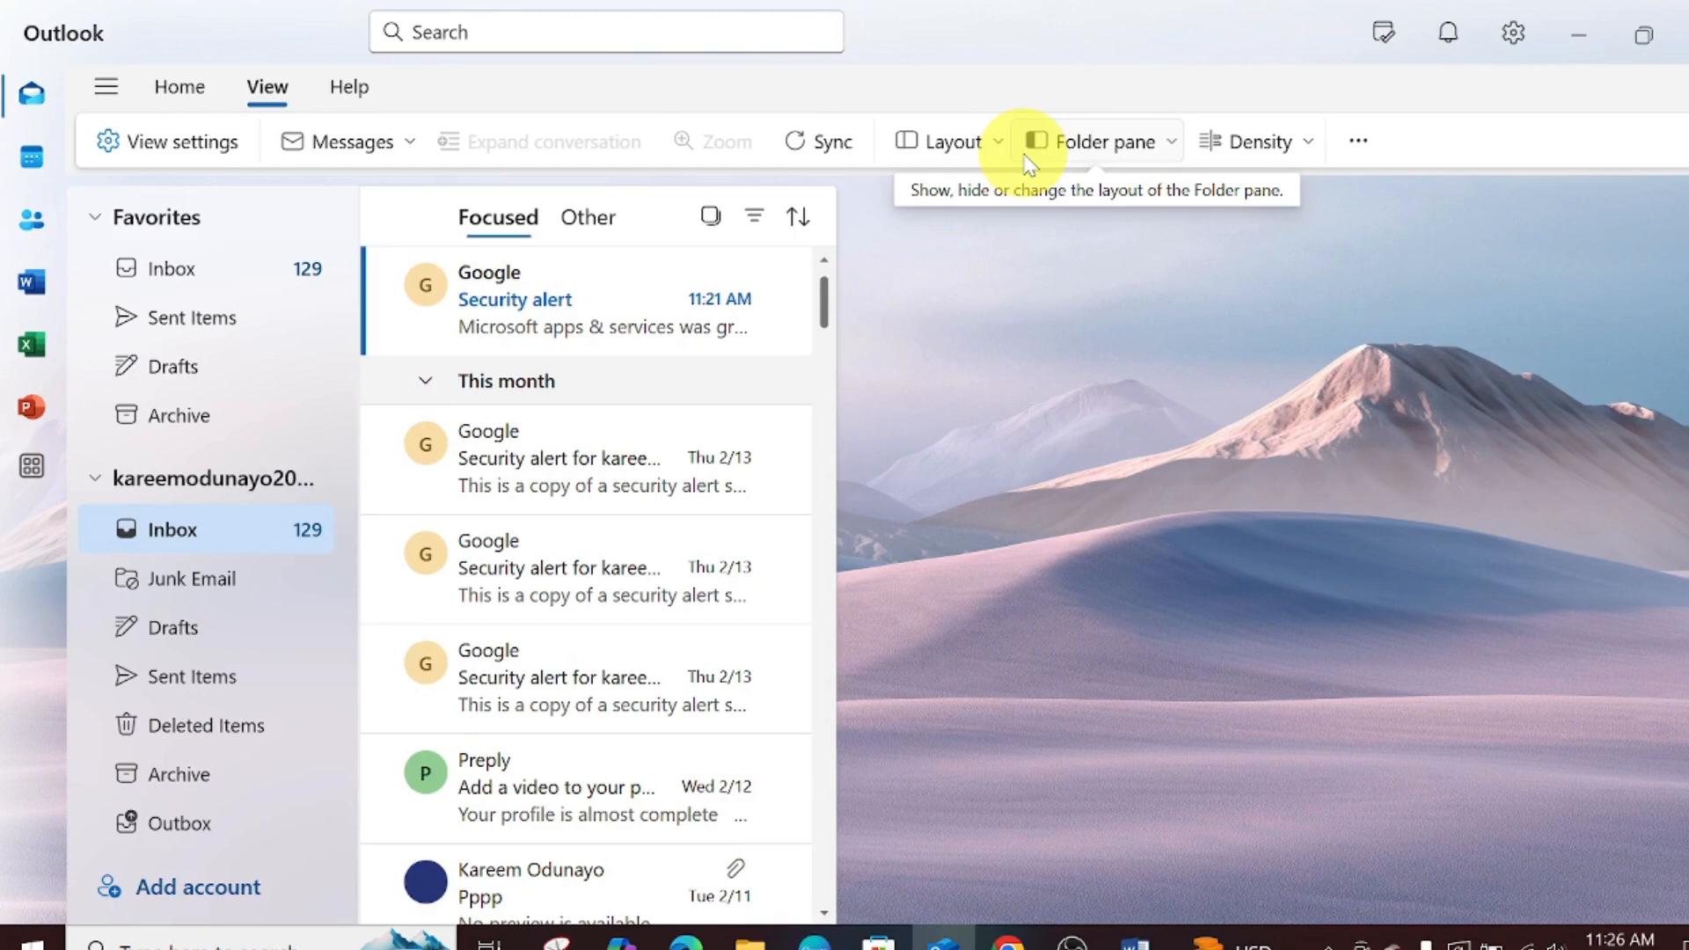
left_click(995, 148)
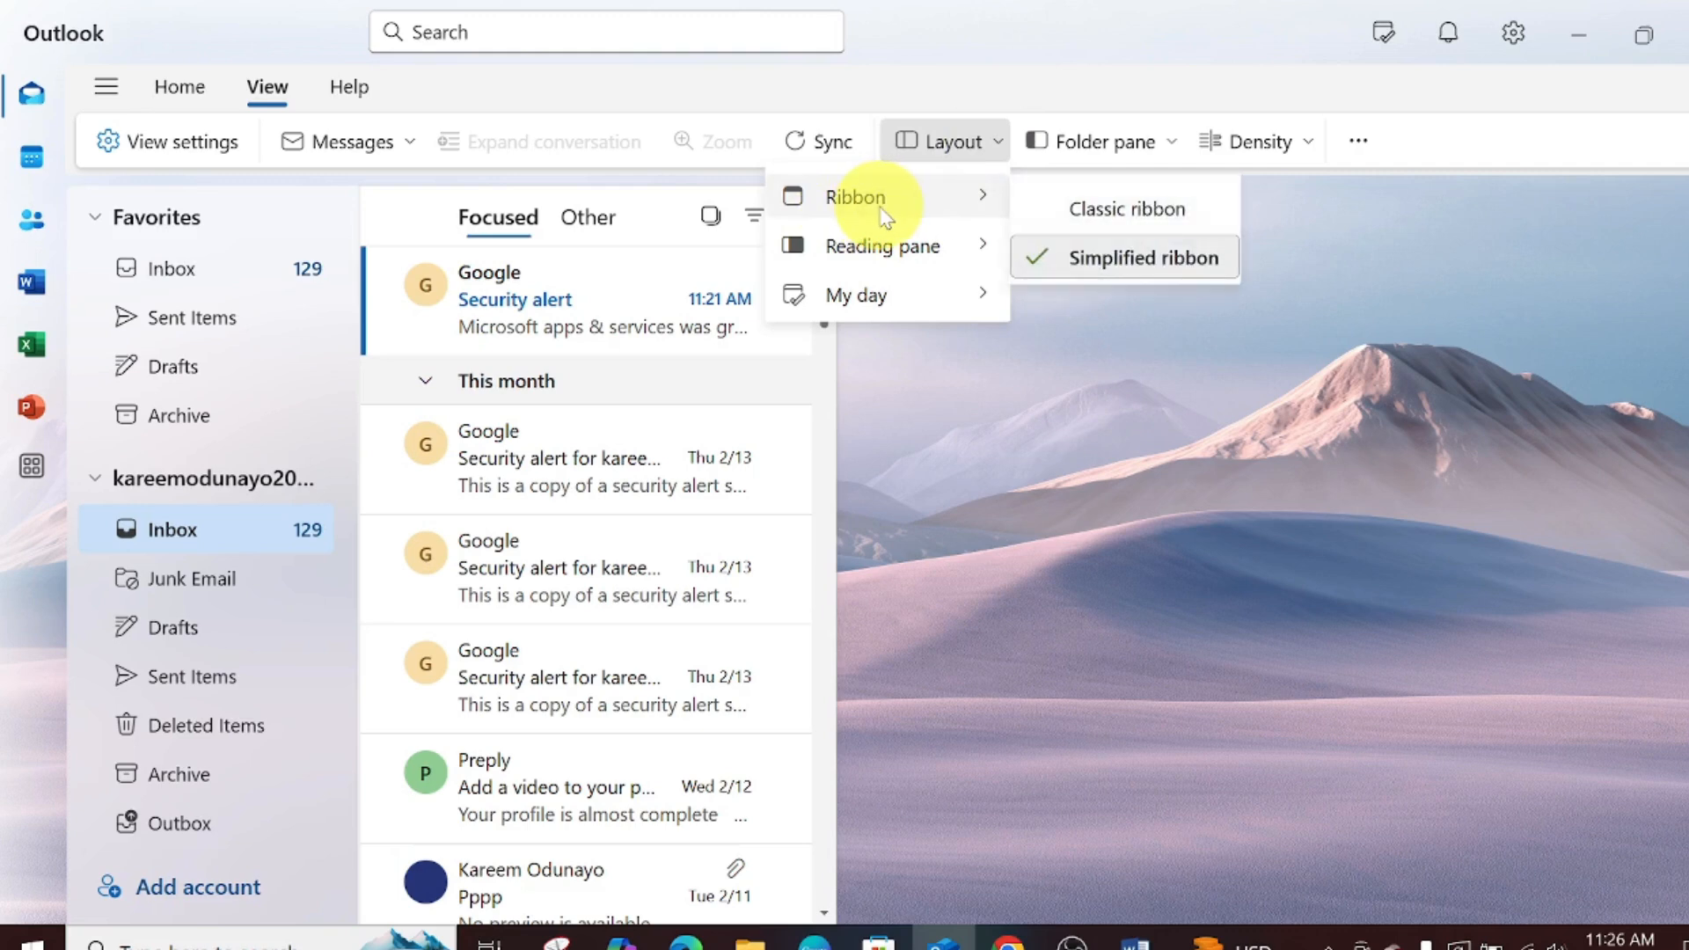
mouse_move(883, 255)
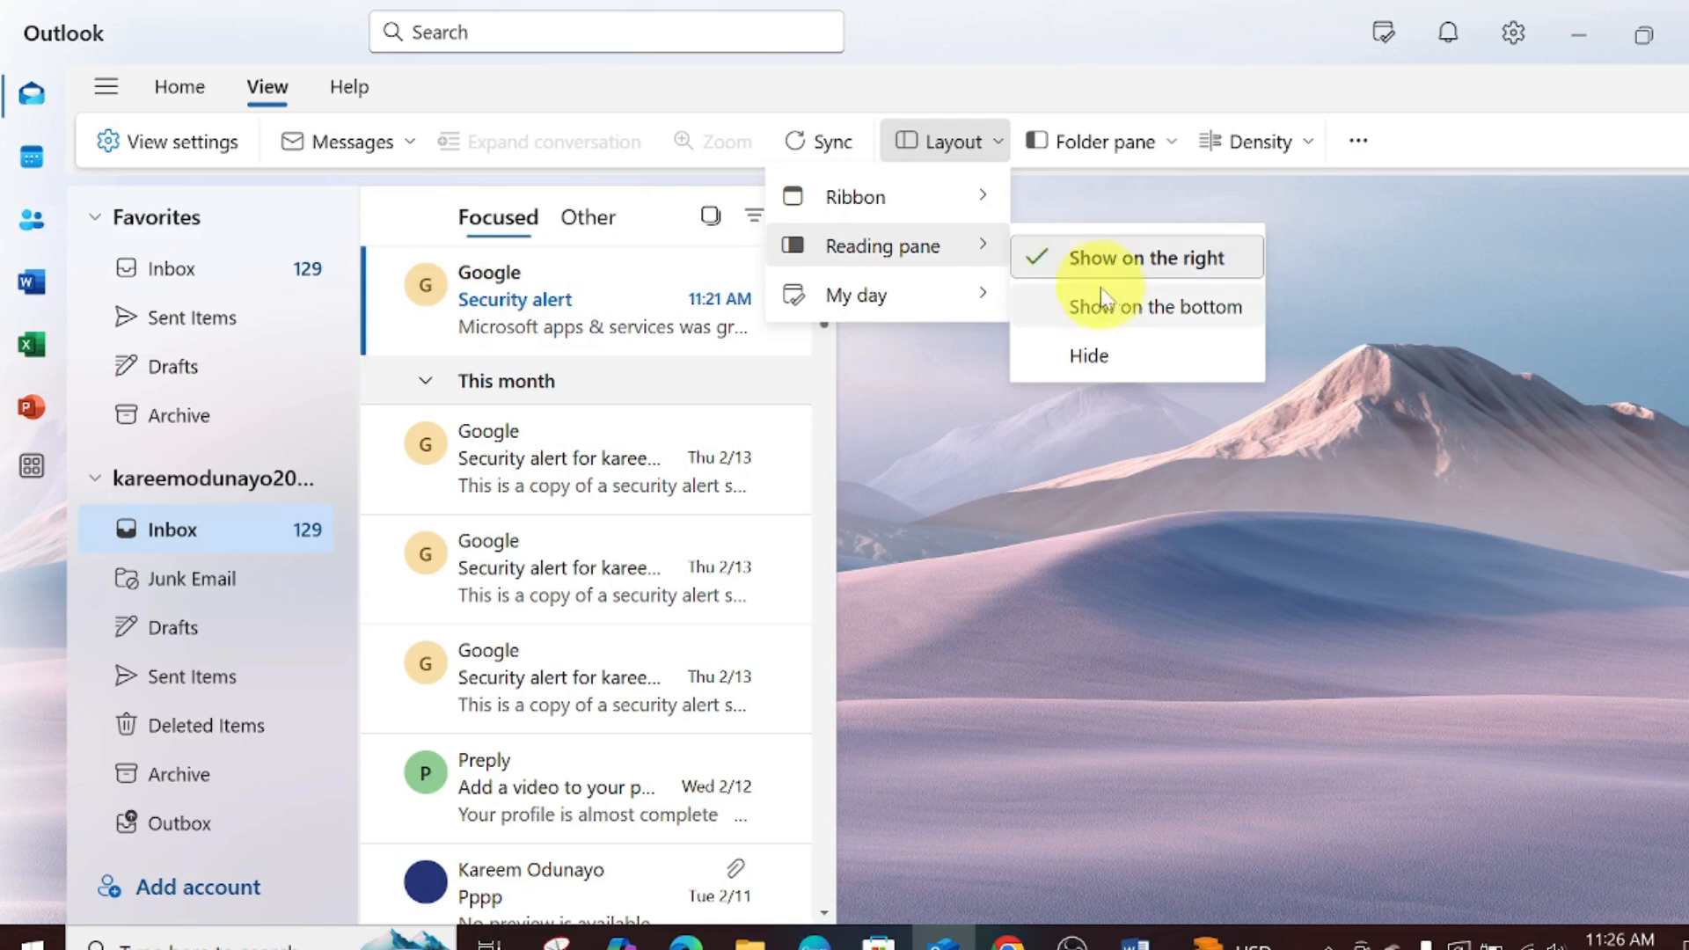
left_click(1112, 308)
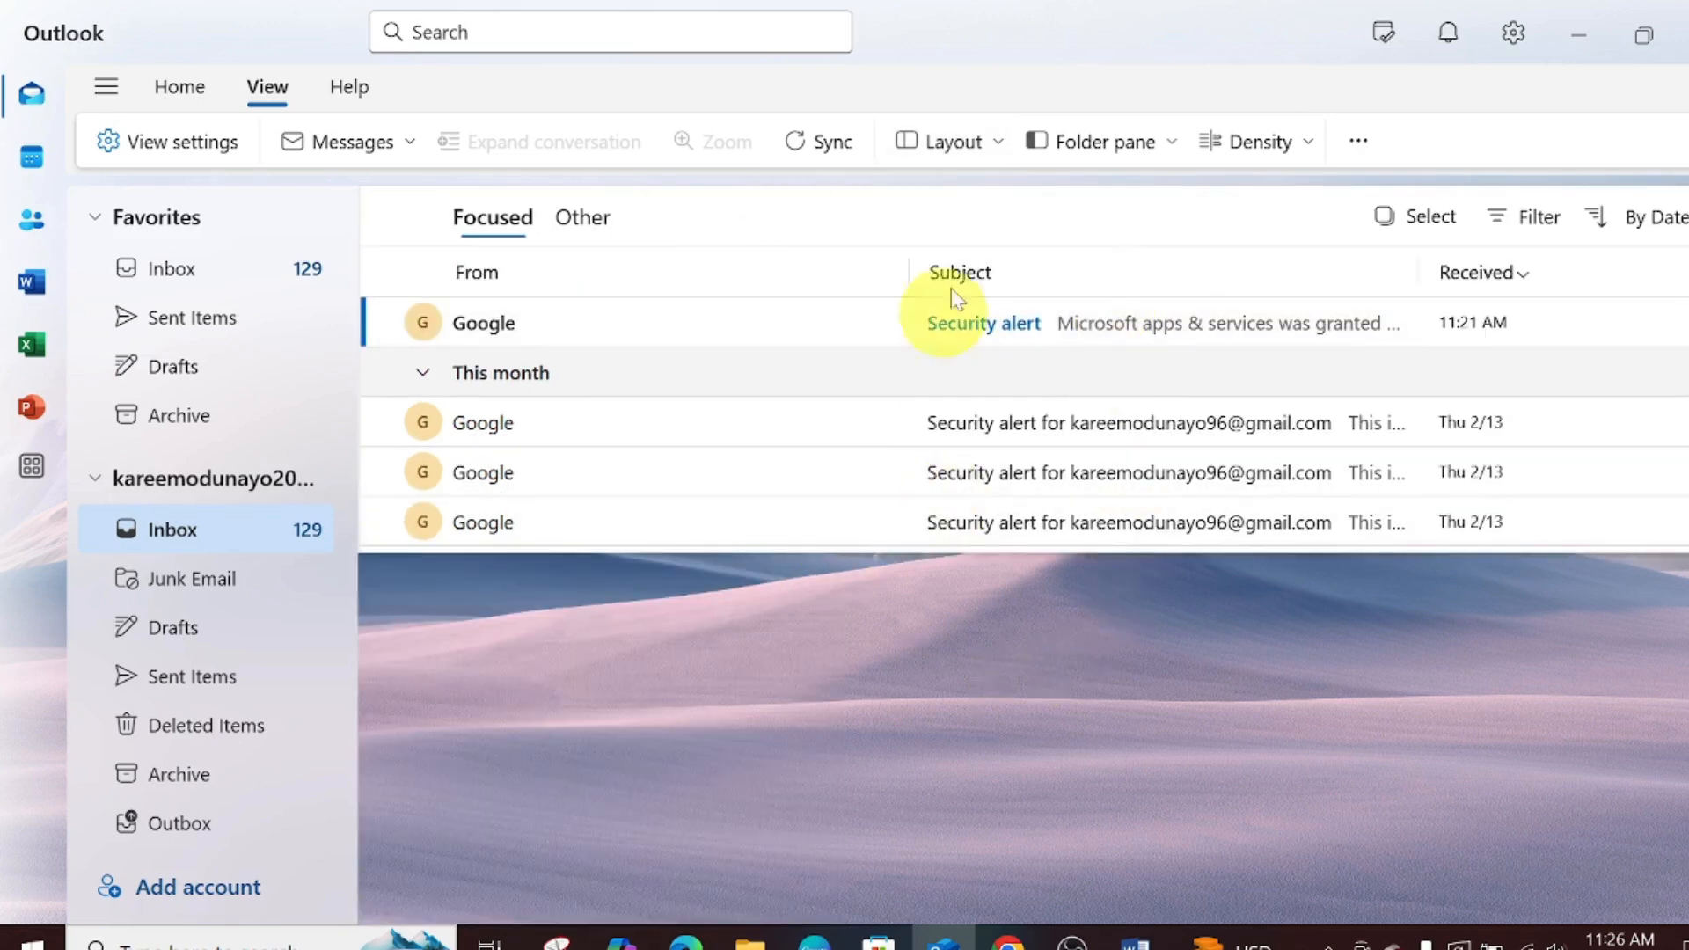
left_click(996, 144)
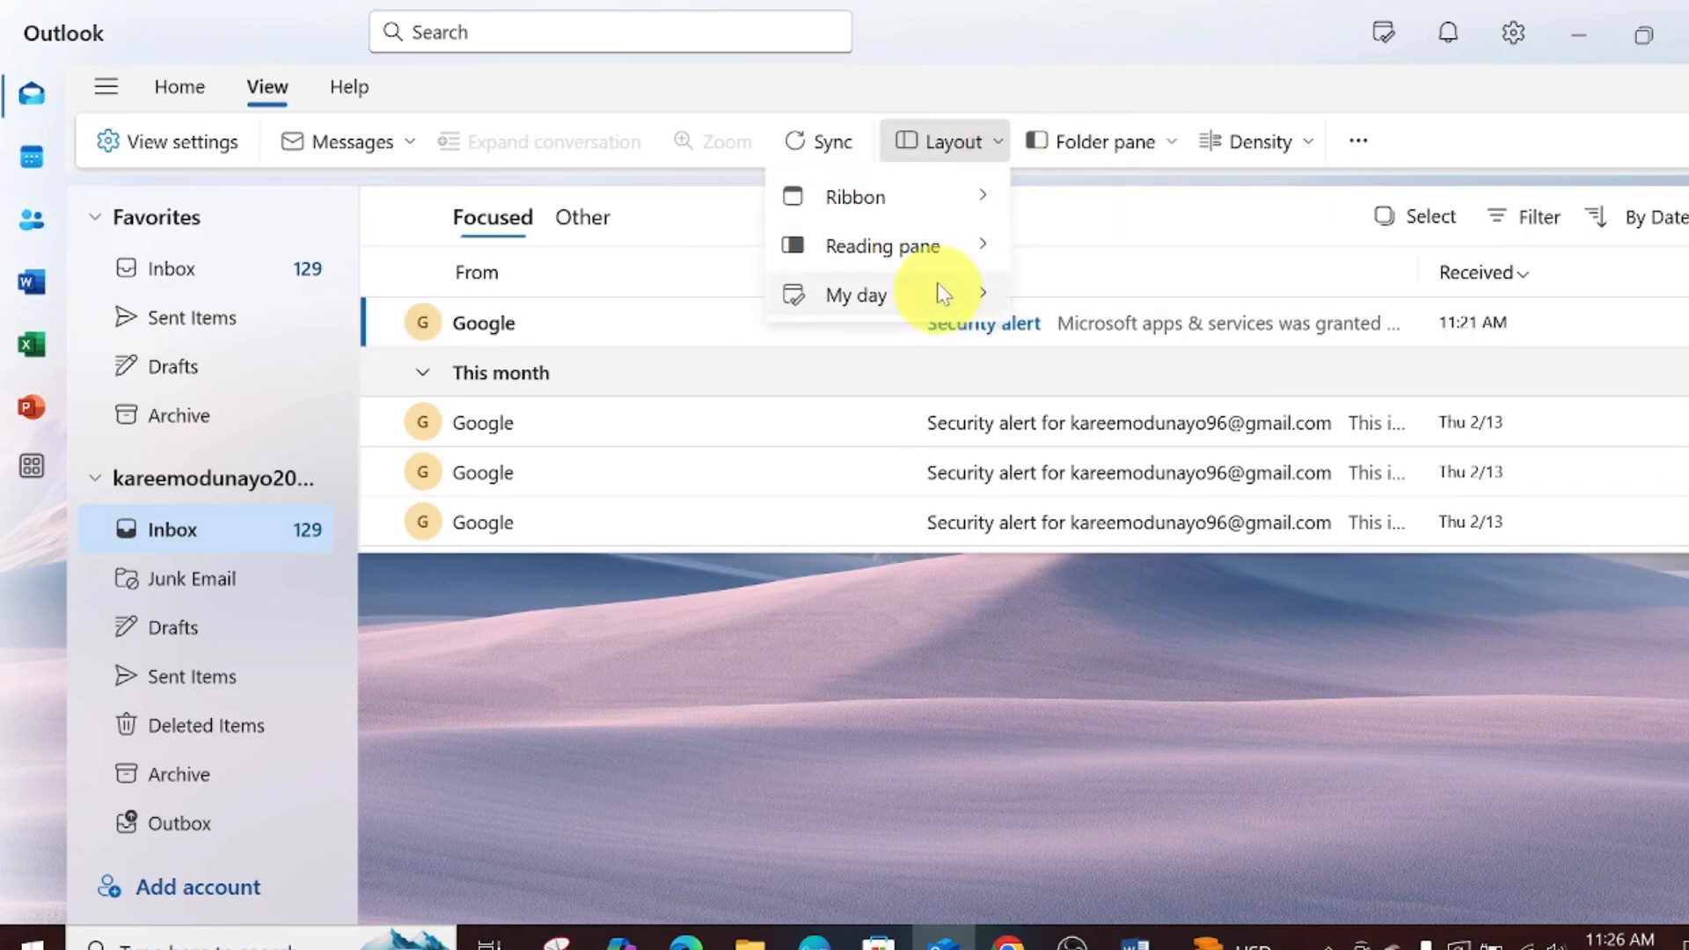
mouse_move(942, 246)
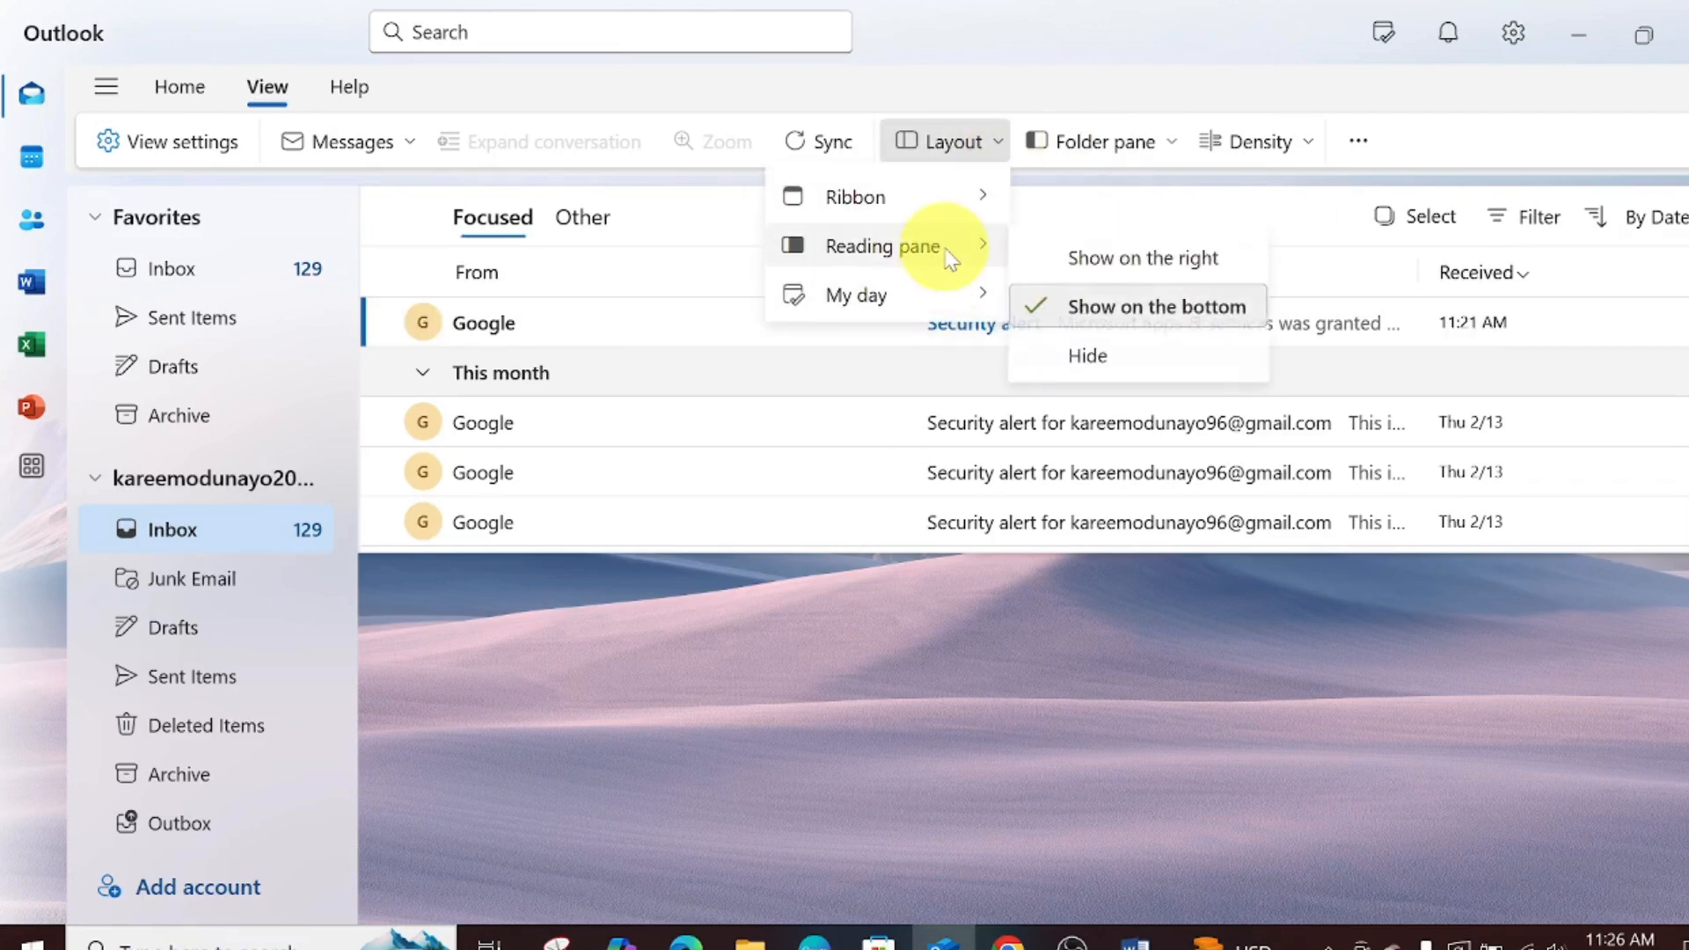
left_click(1114, 369)
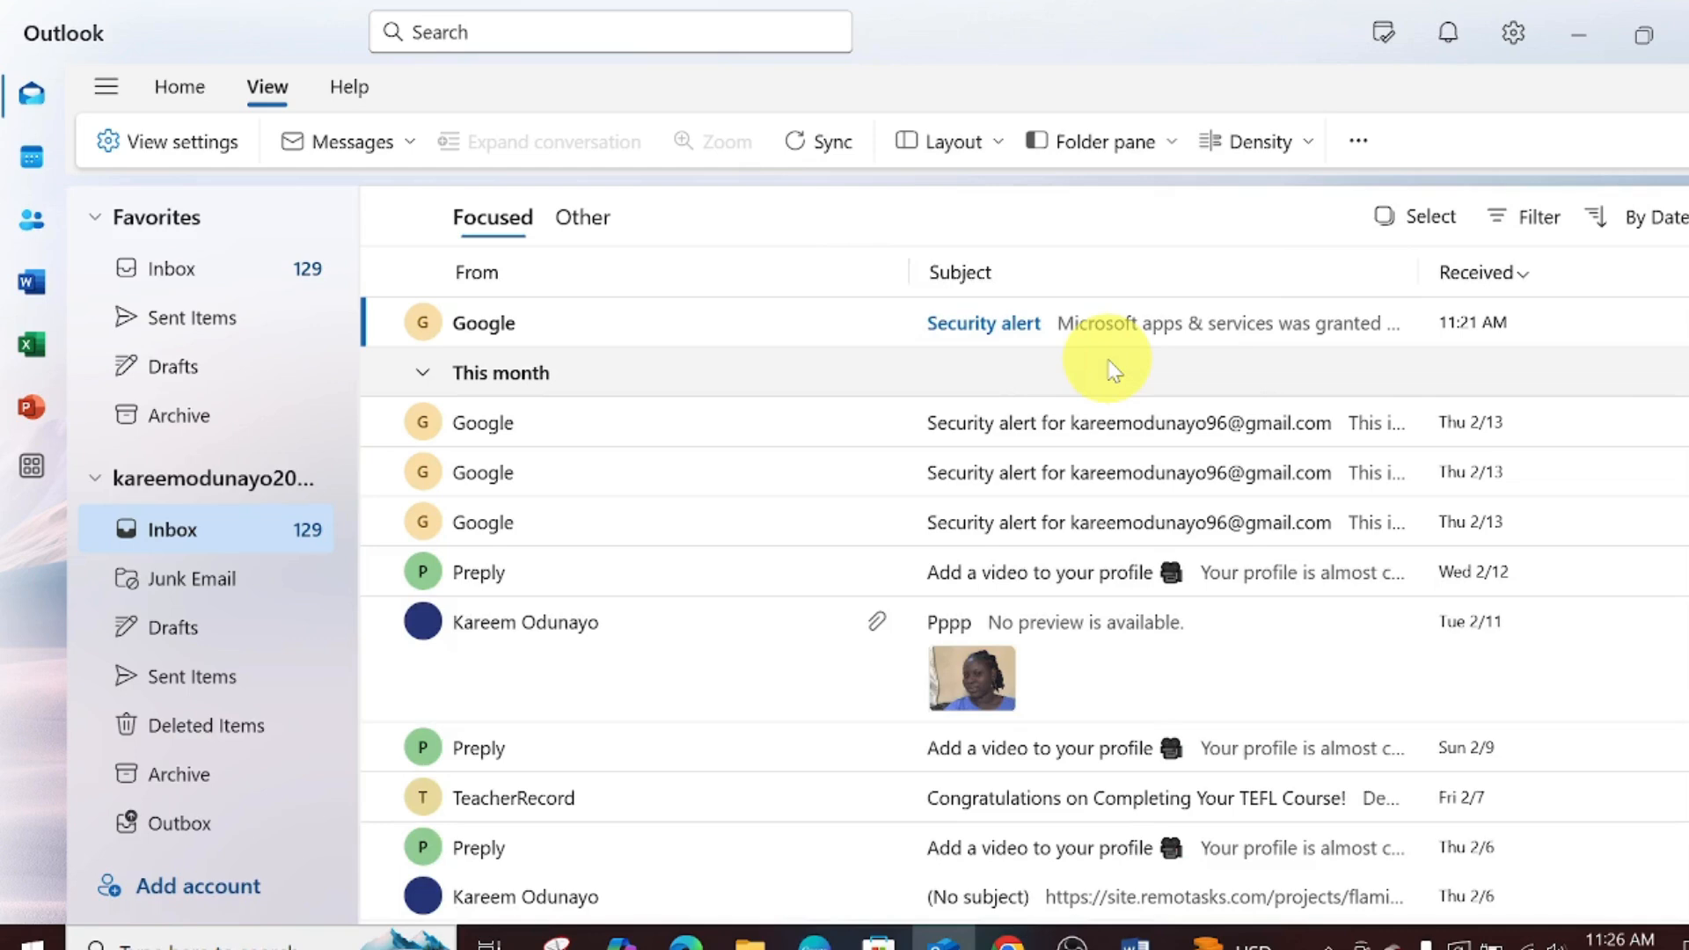
left_click(942, 141)
mouse_move(972, 254)
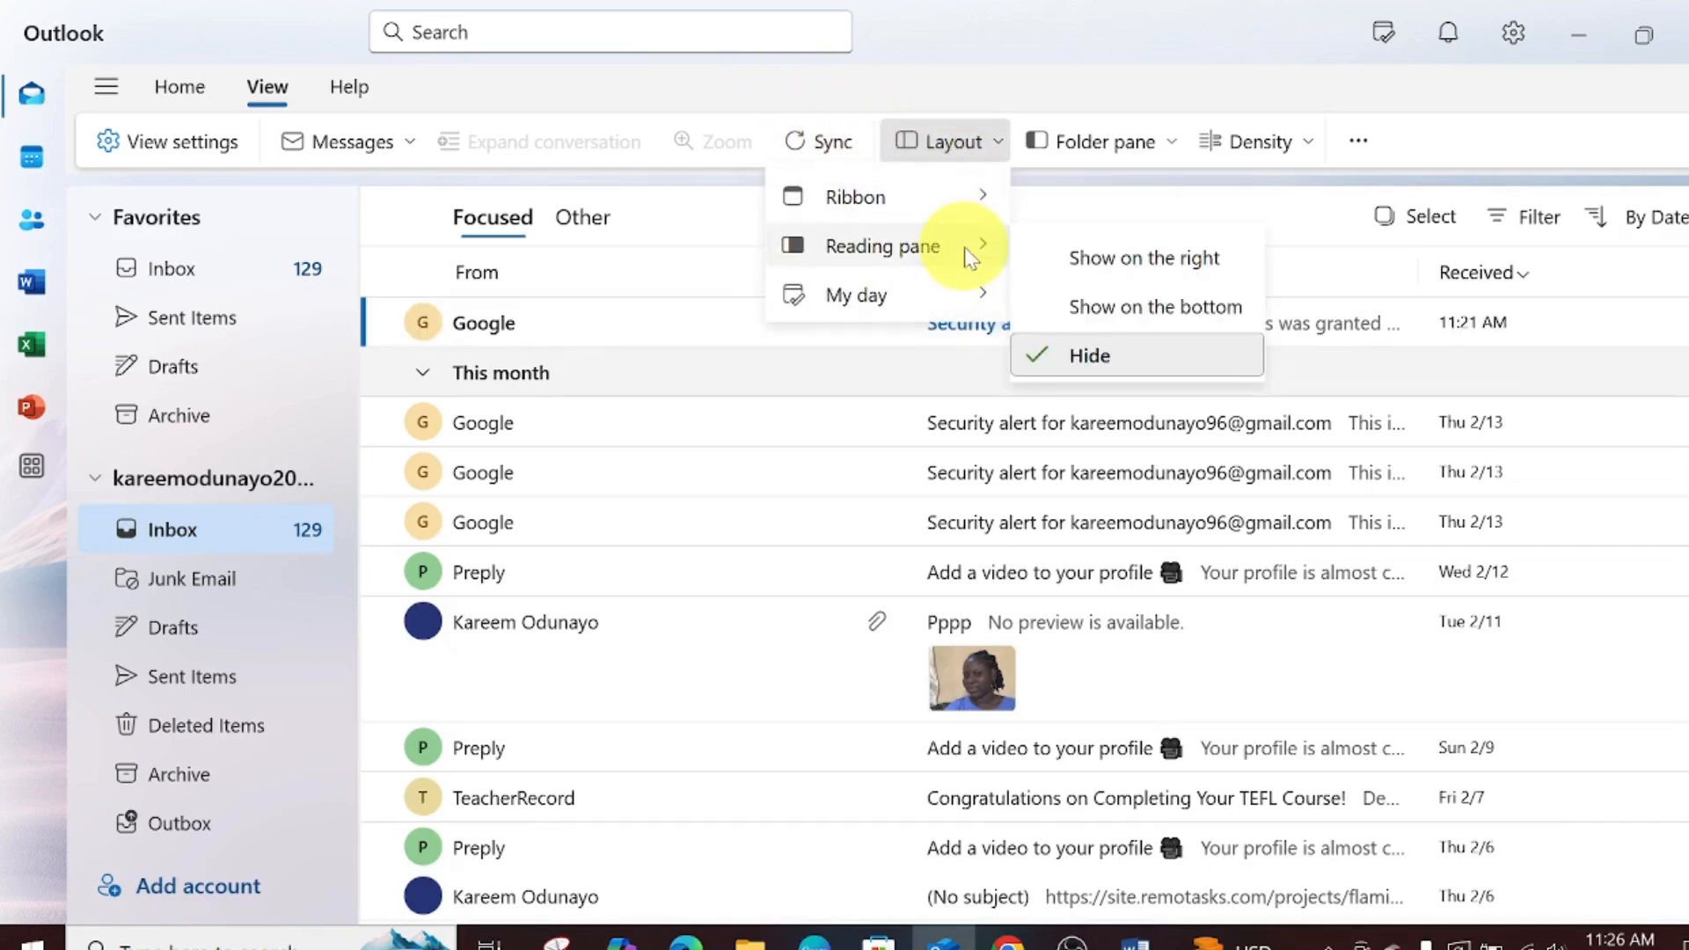
left_click(1134, 273)
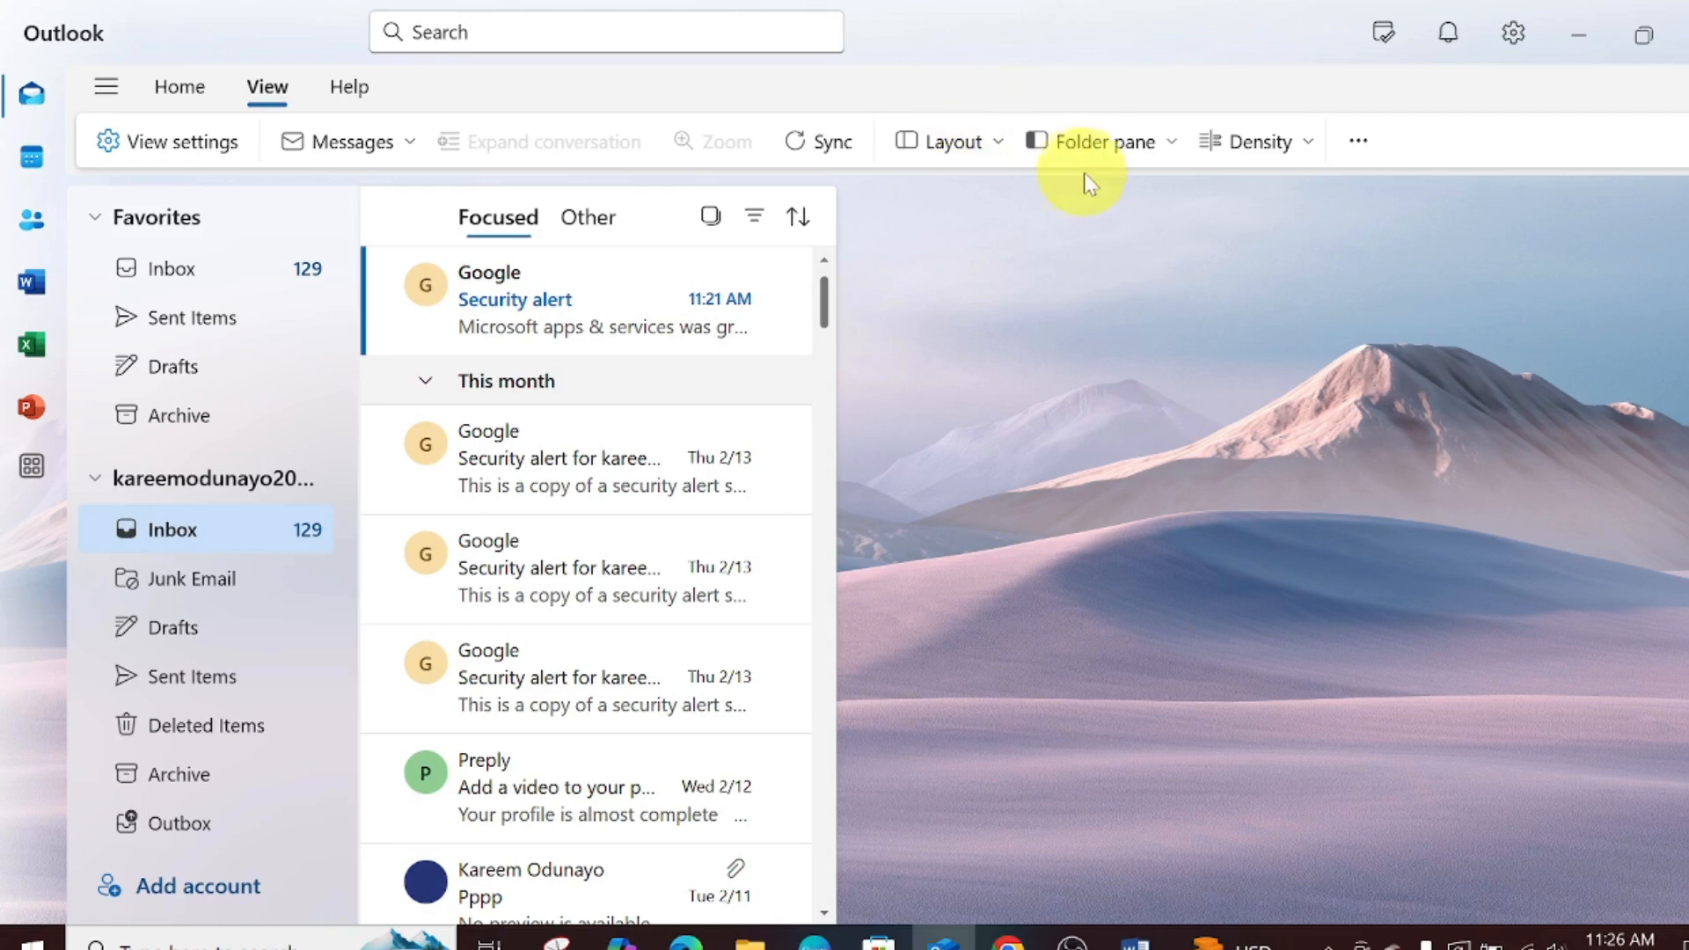
- Preview the Layout My day choice and the Folder list and Favorites show/hide options
left_click(944, 161)
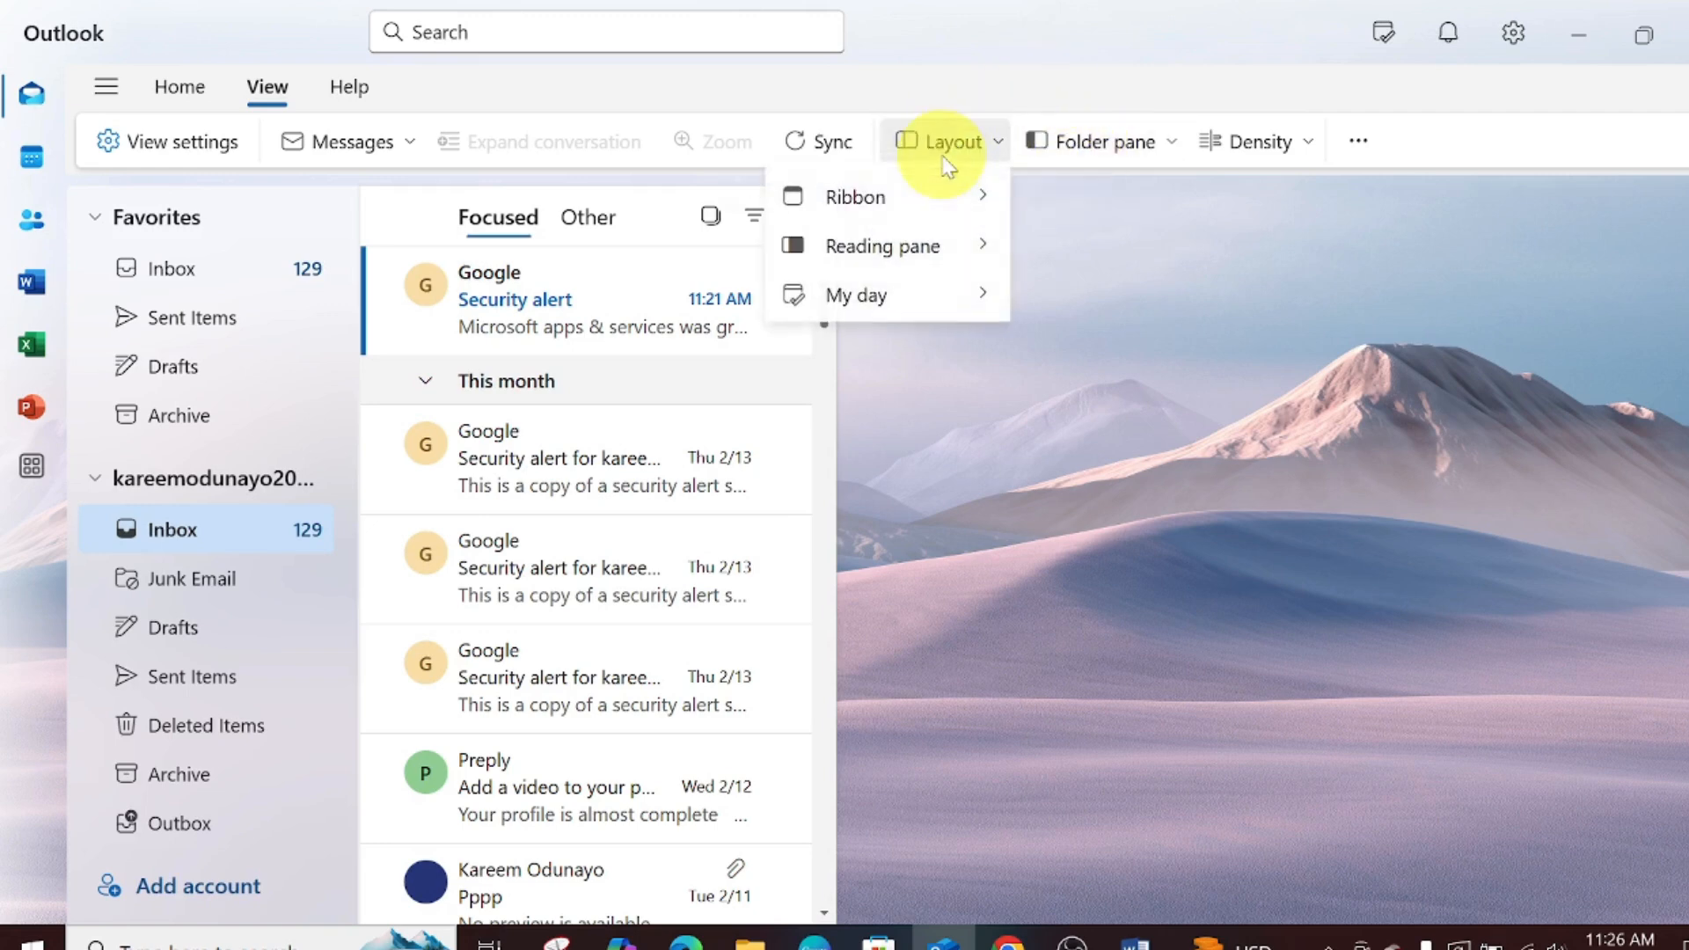
mouse_move(886, 290)
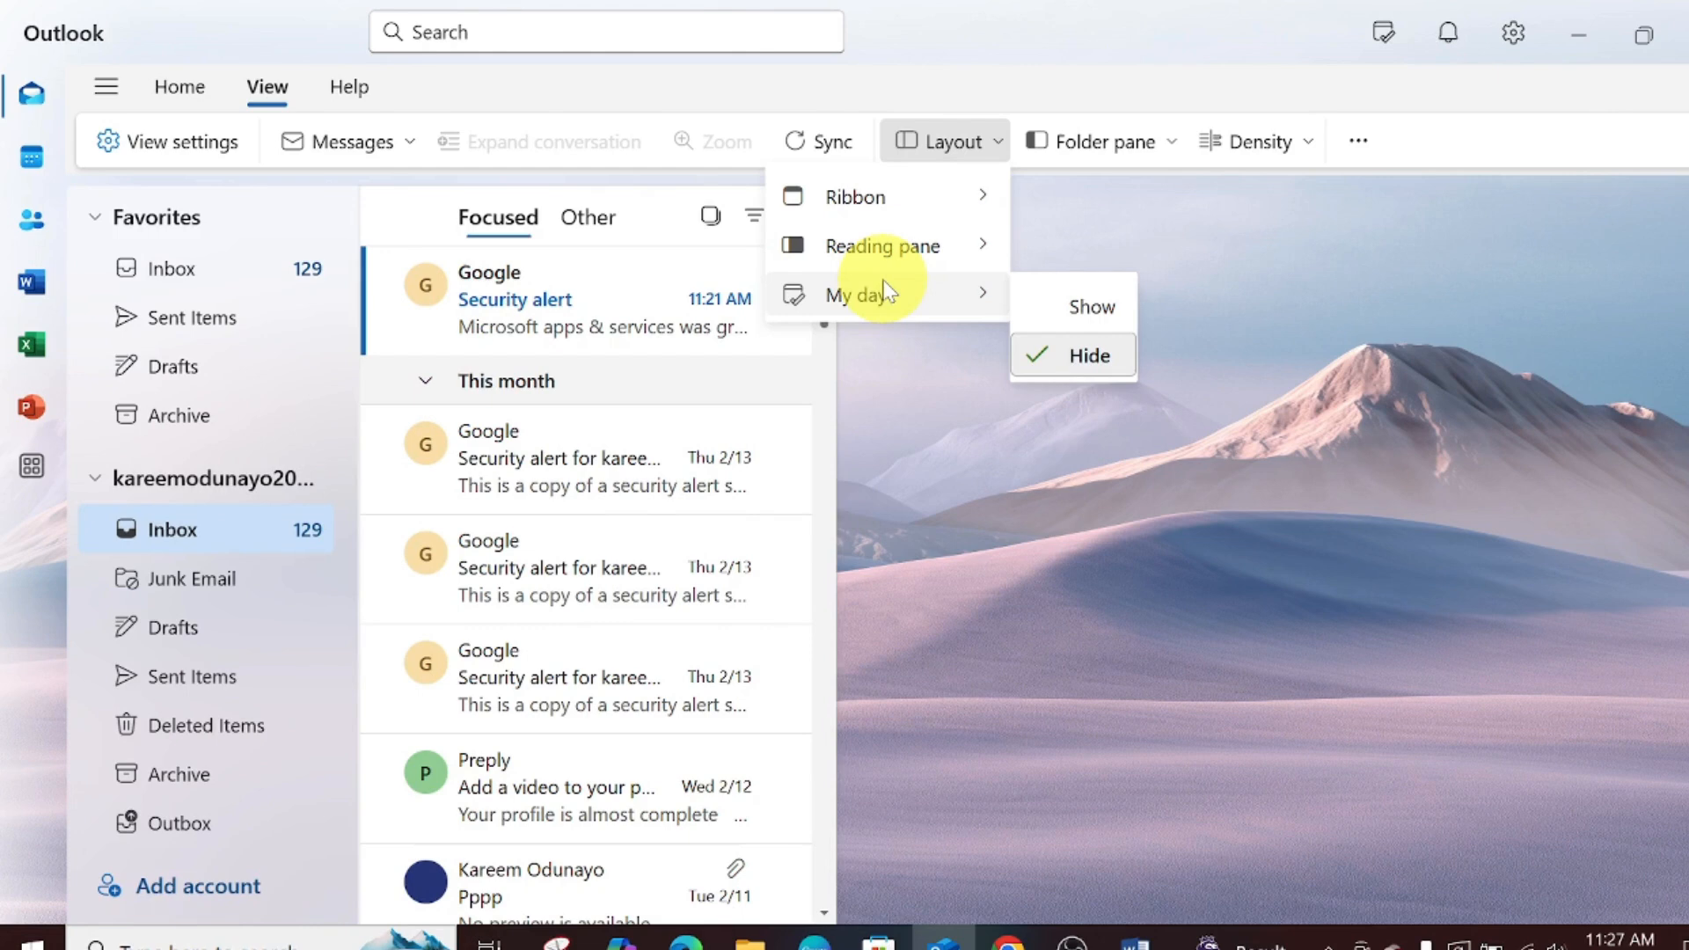
left_click(1117, 151)
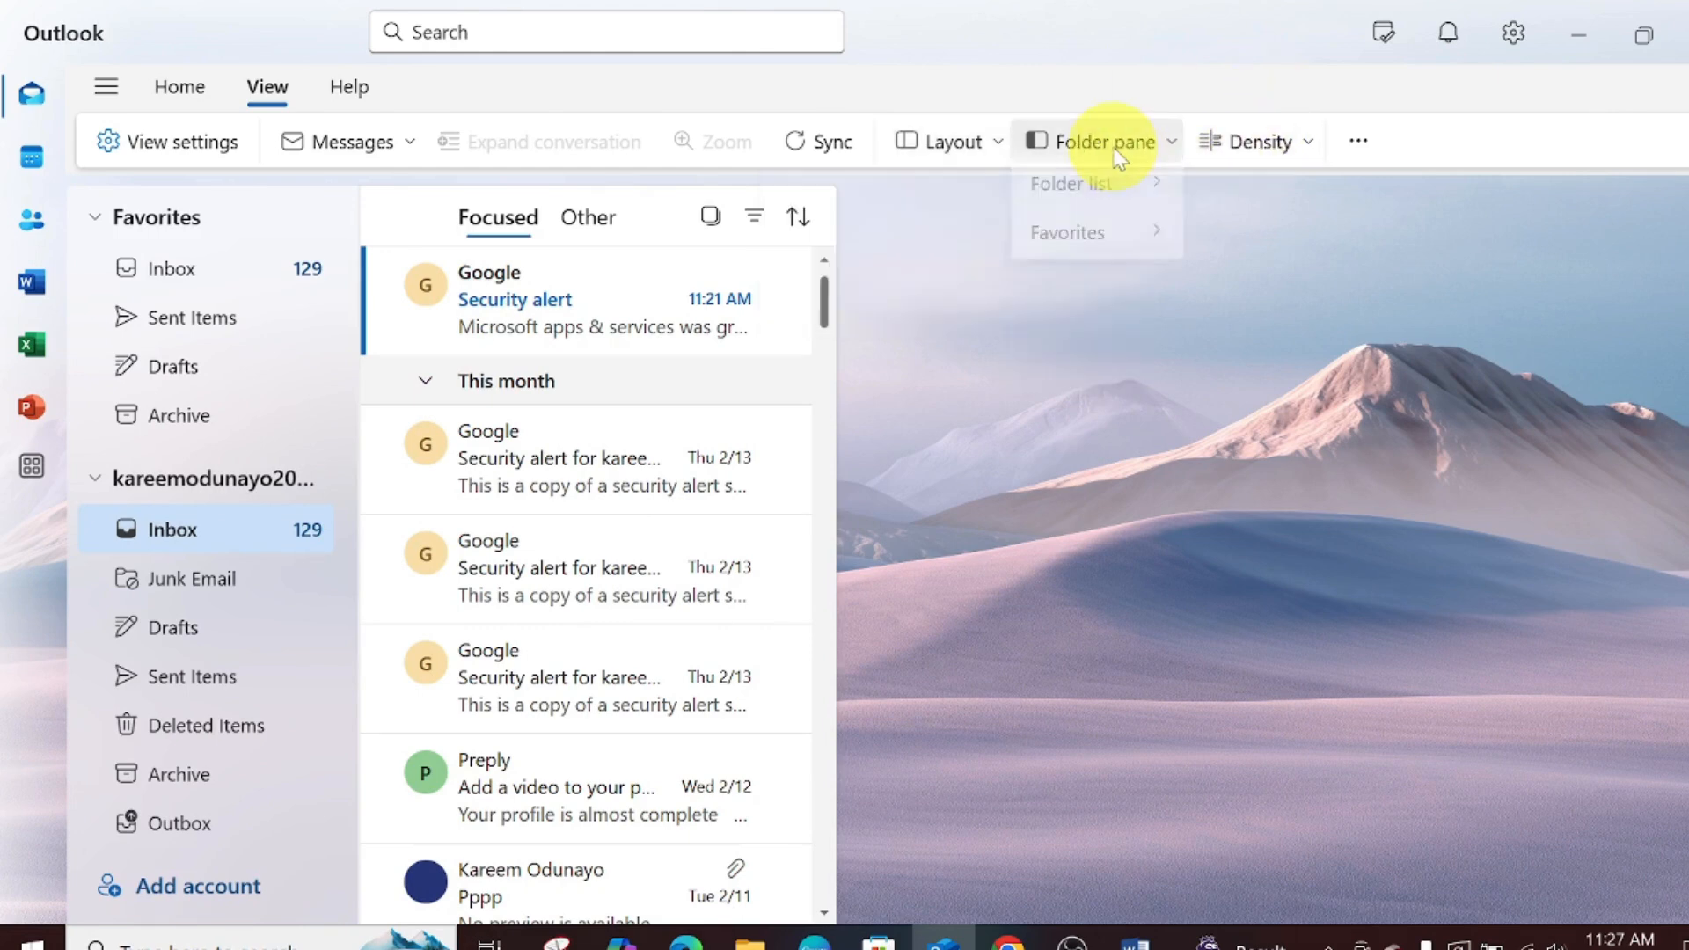
mouse_move(1095, 198)
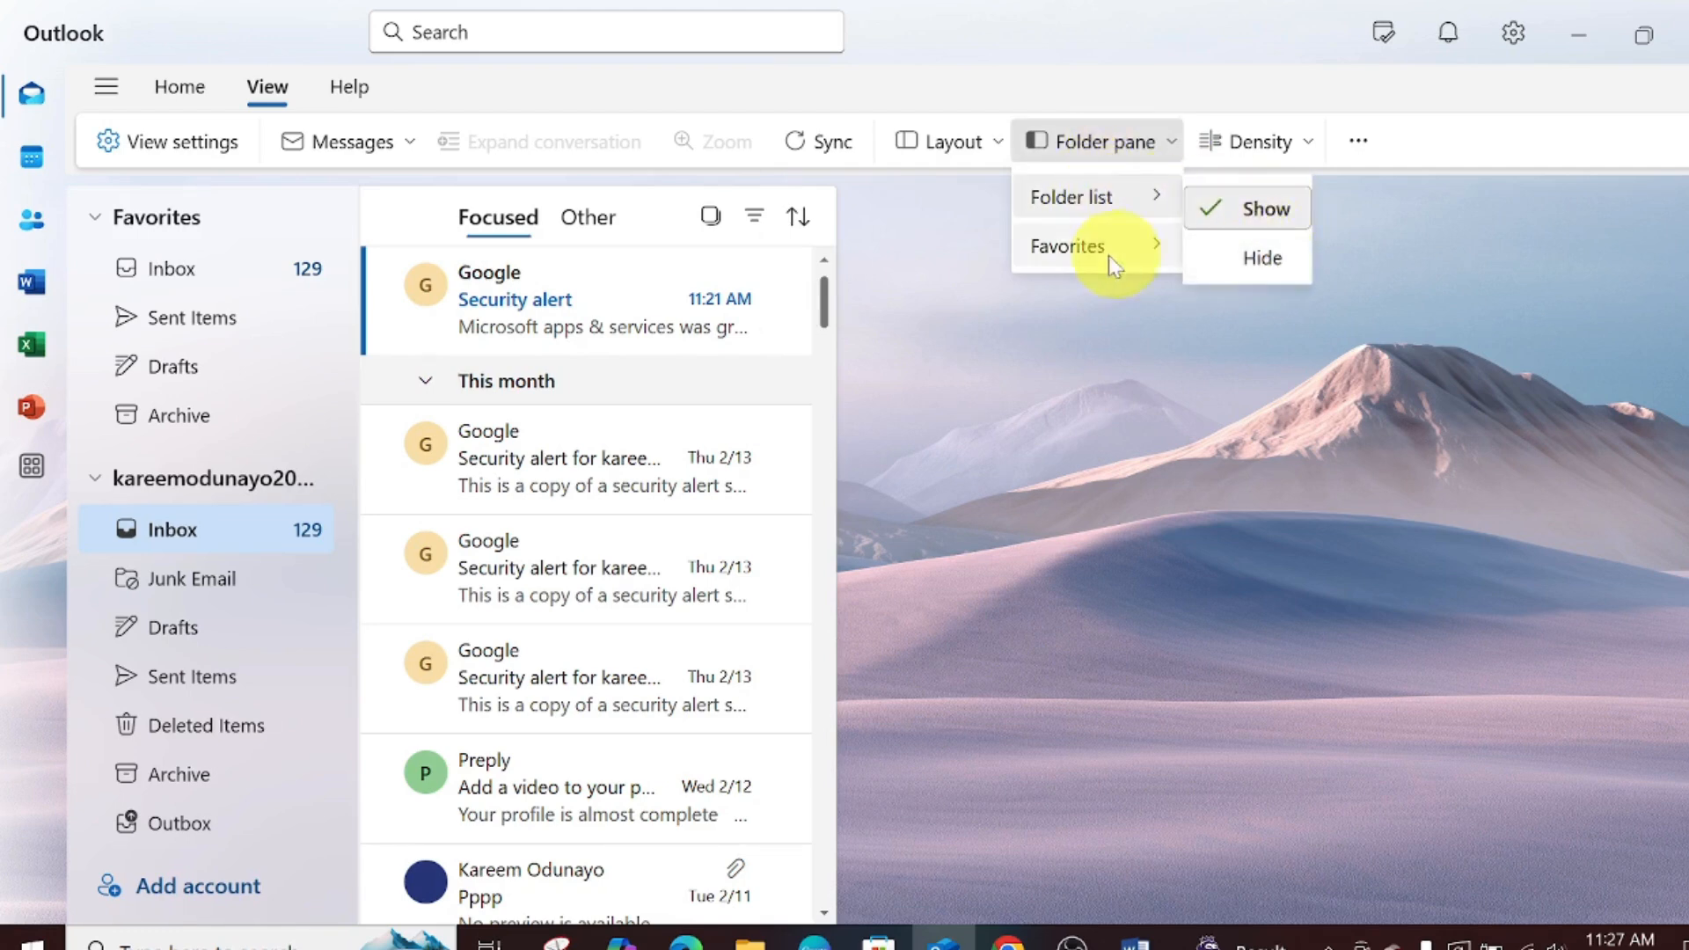
mouse_move(1110, 257)
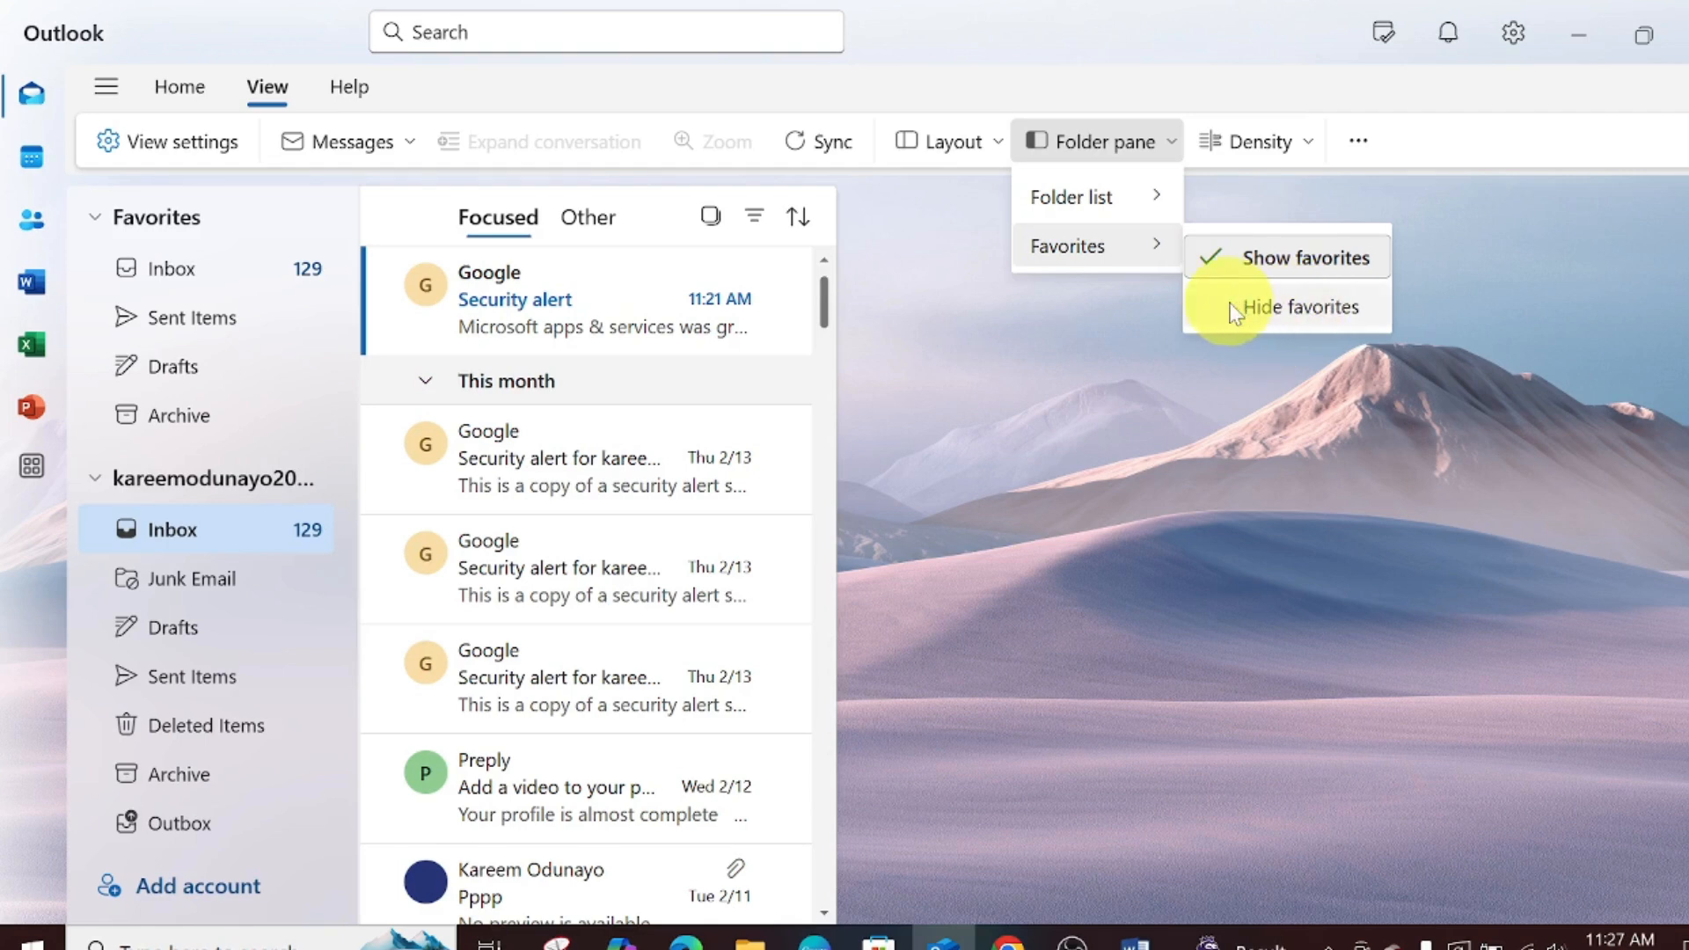
left_click(1251, 144)
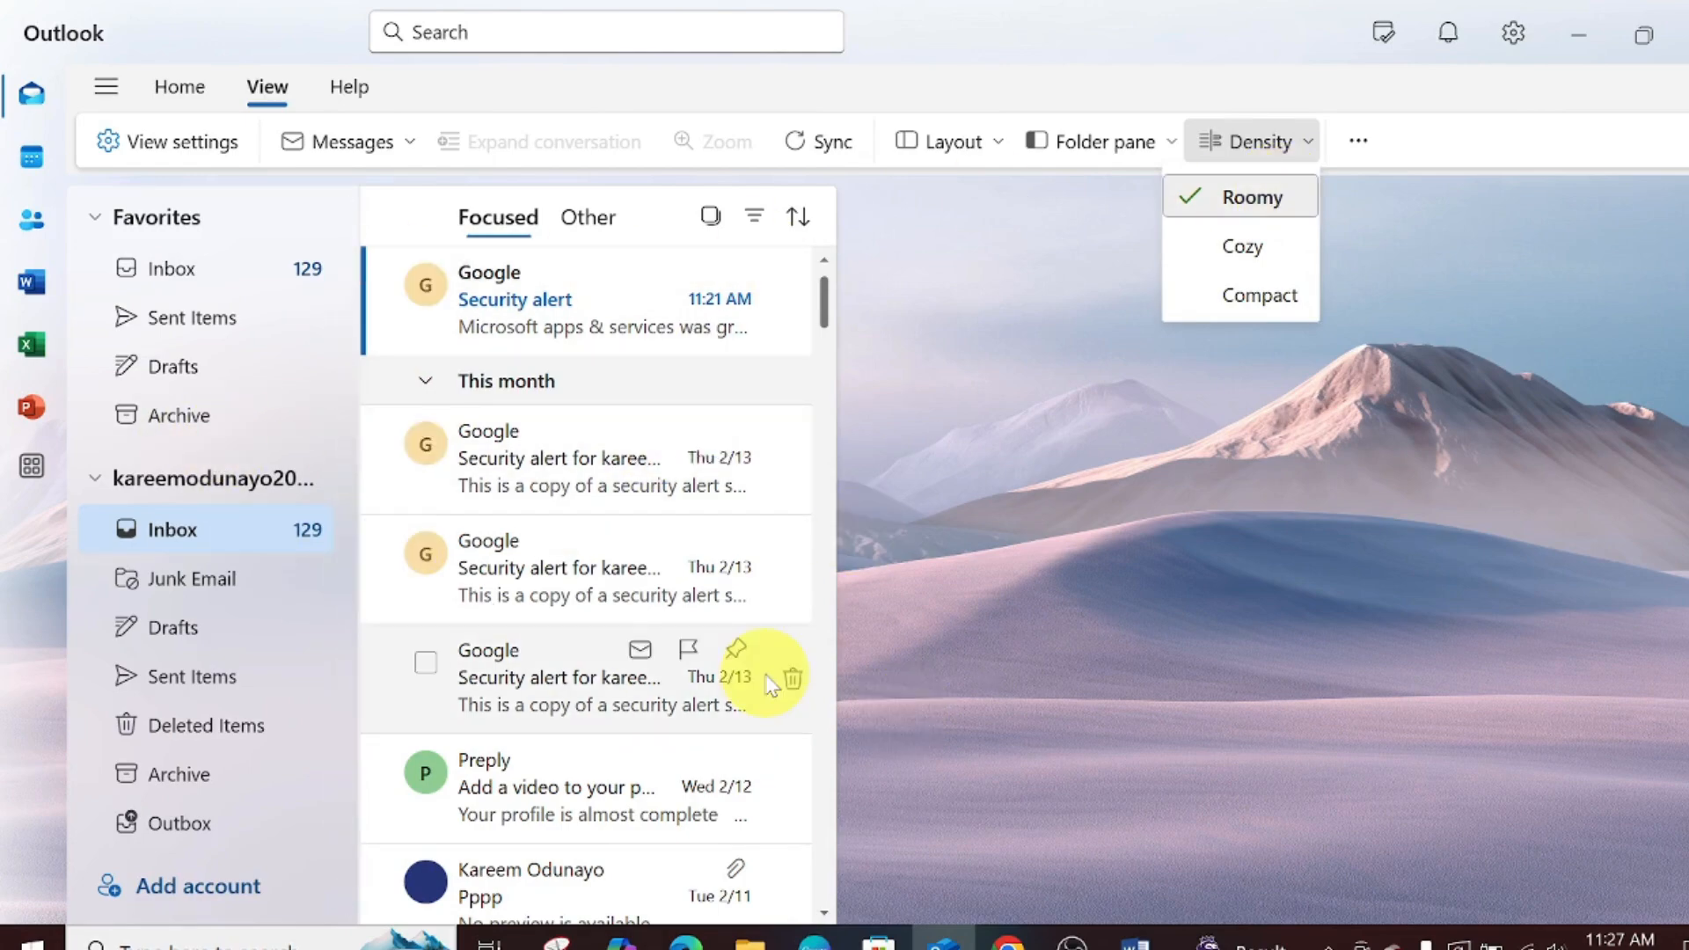
- Switch mail list density to Cozy, then Compact, then back to Roomy
left_click(1260, 260)
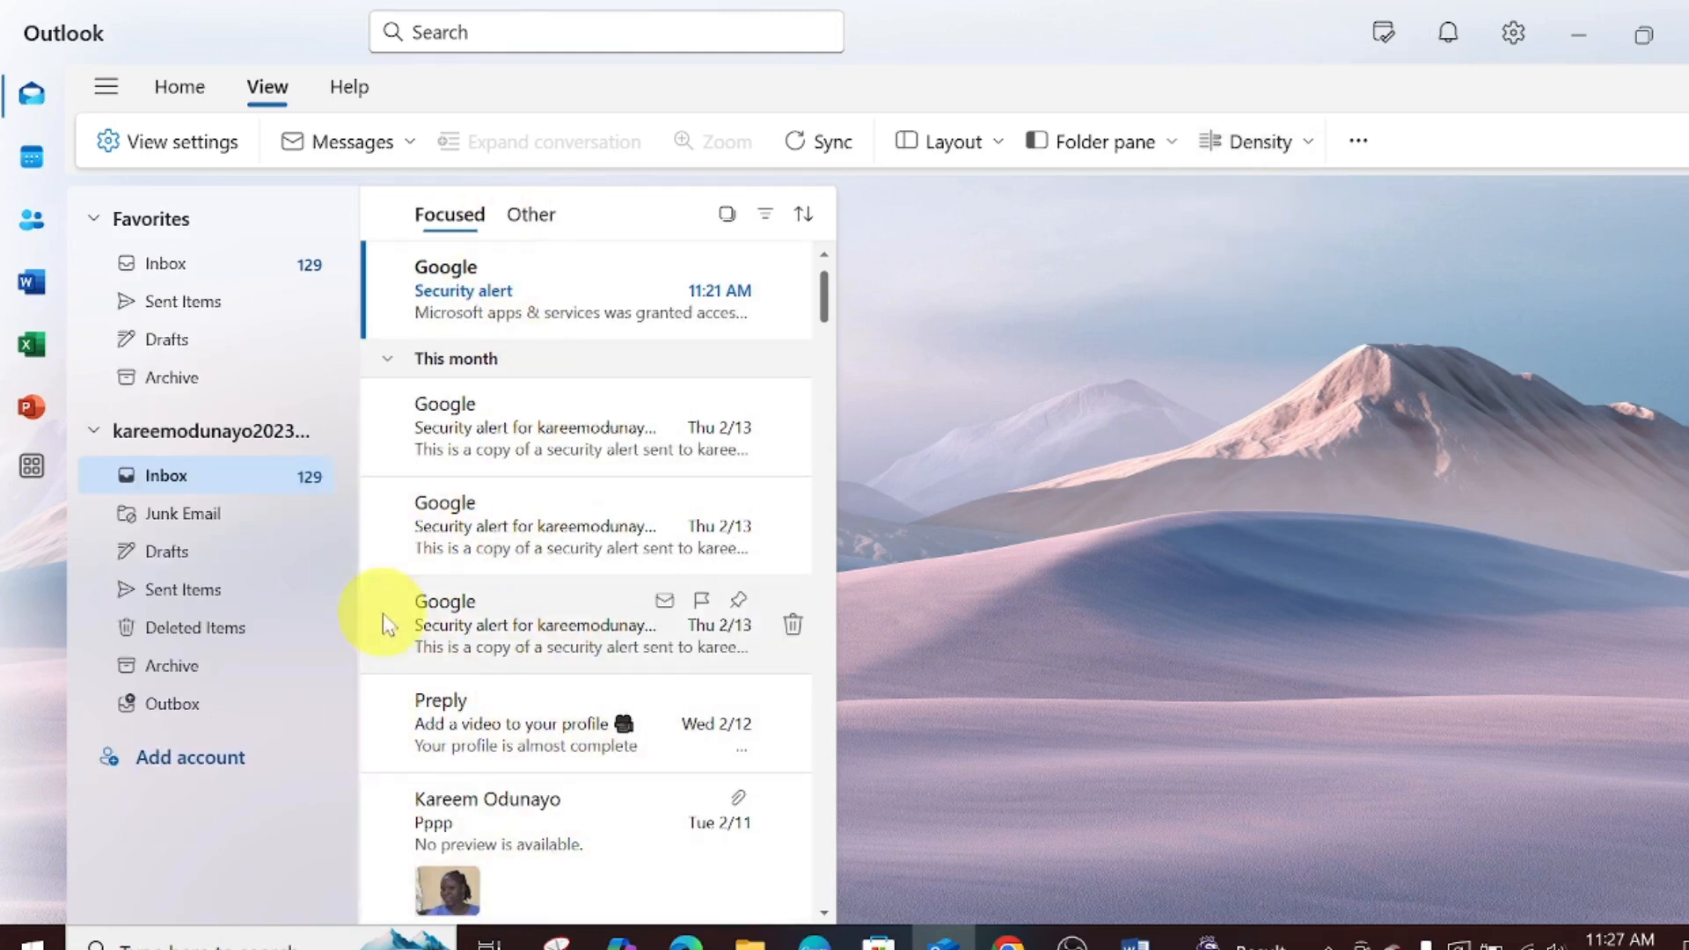
left_click(1295, 141)
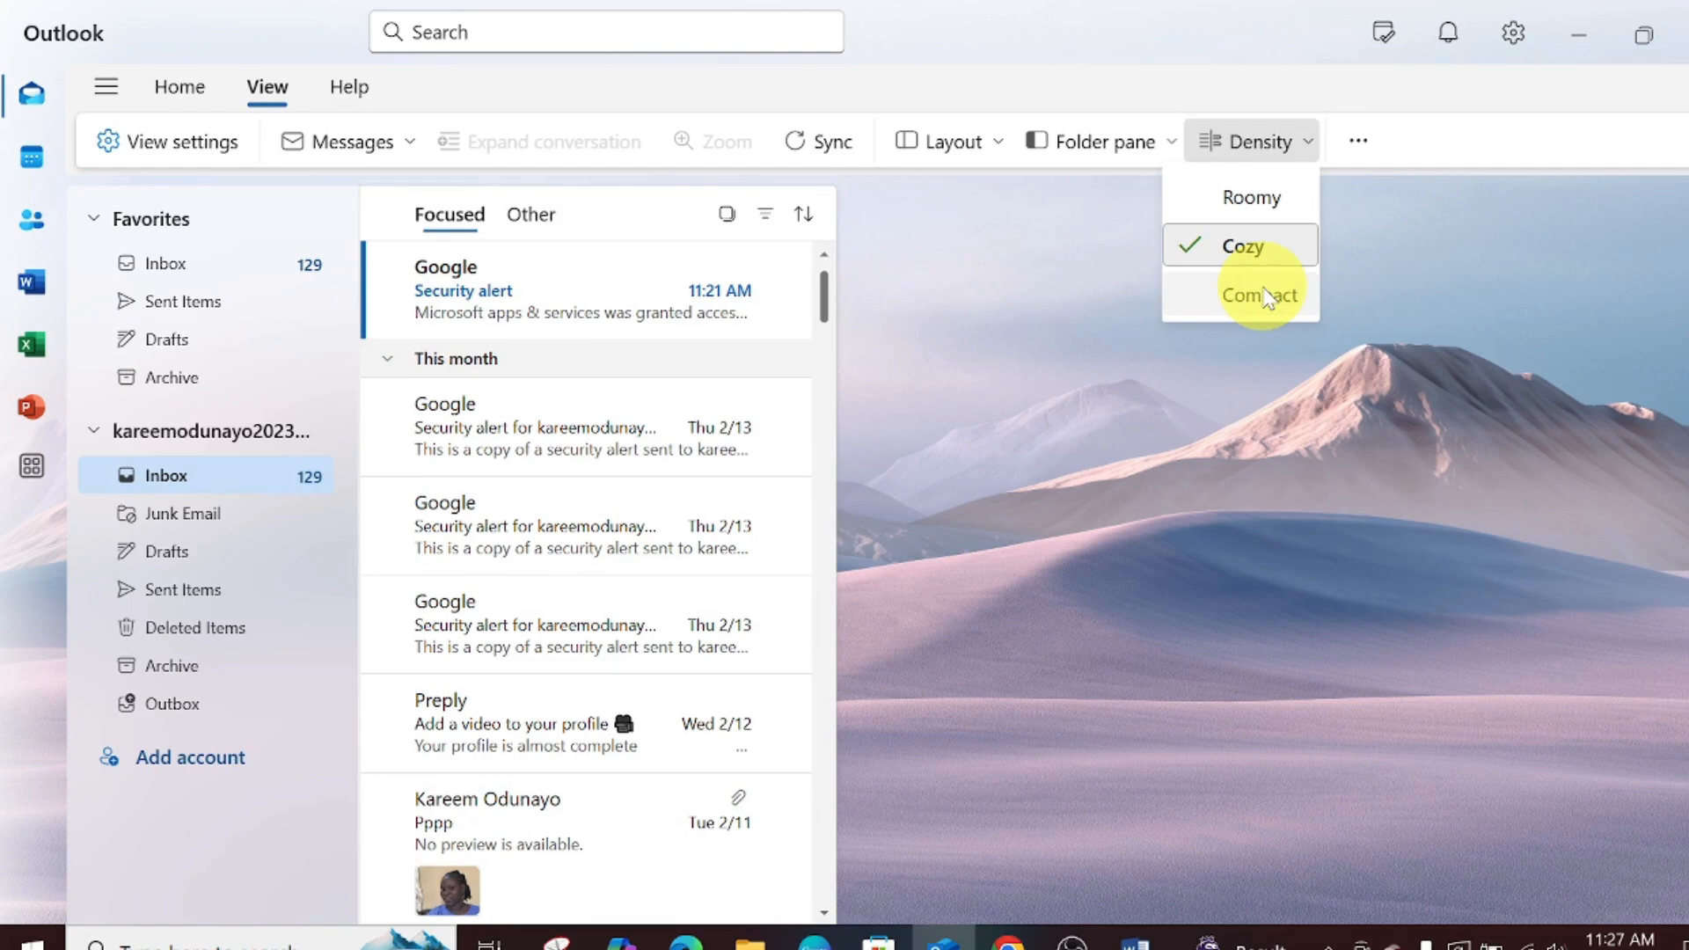
left_click(1267, 297)
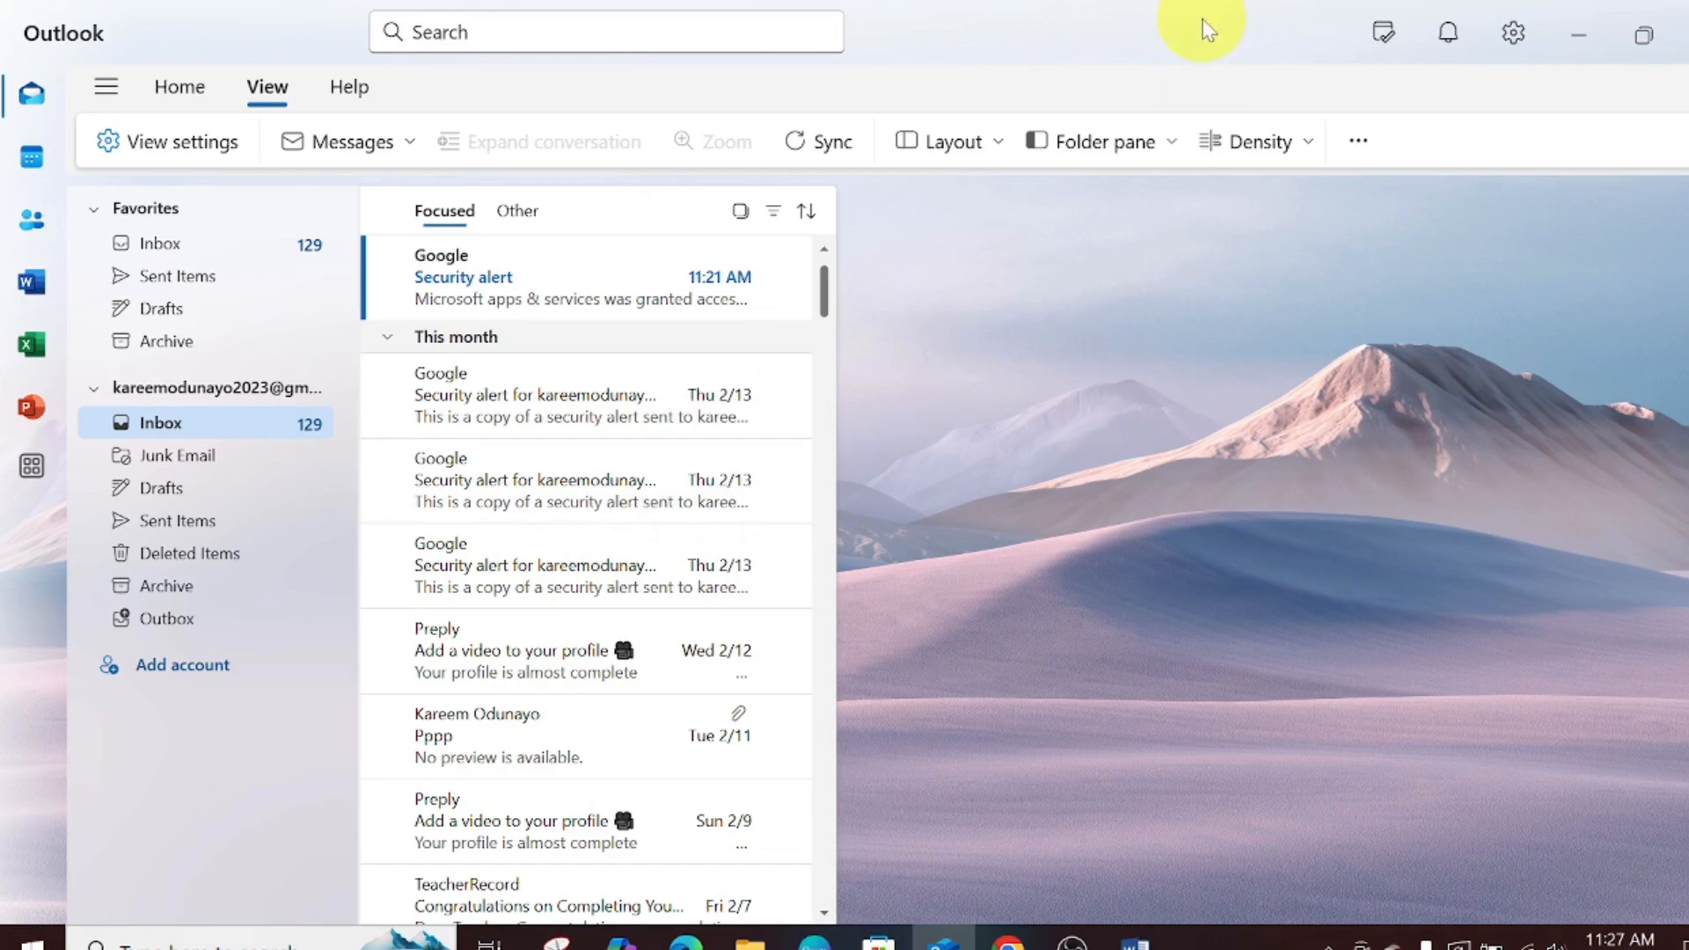
left_click(1314, 143)
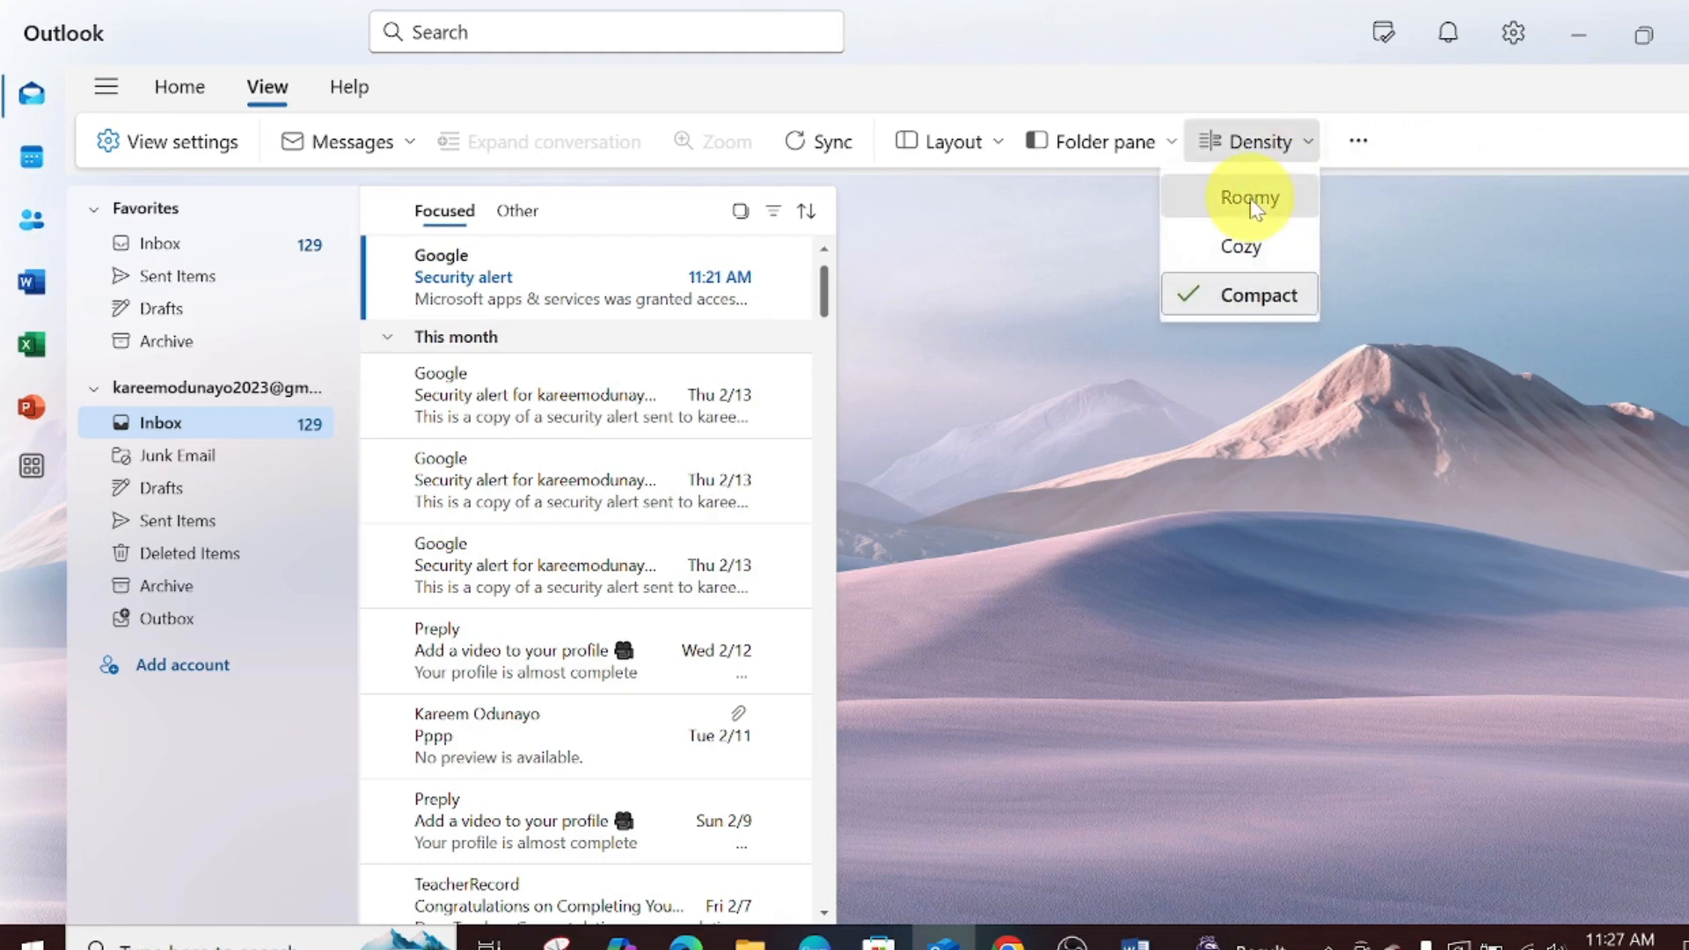
left_click(1251, 196)
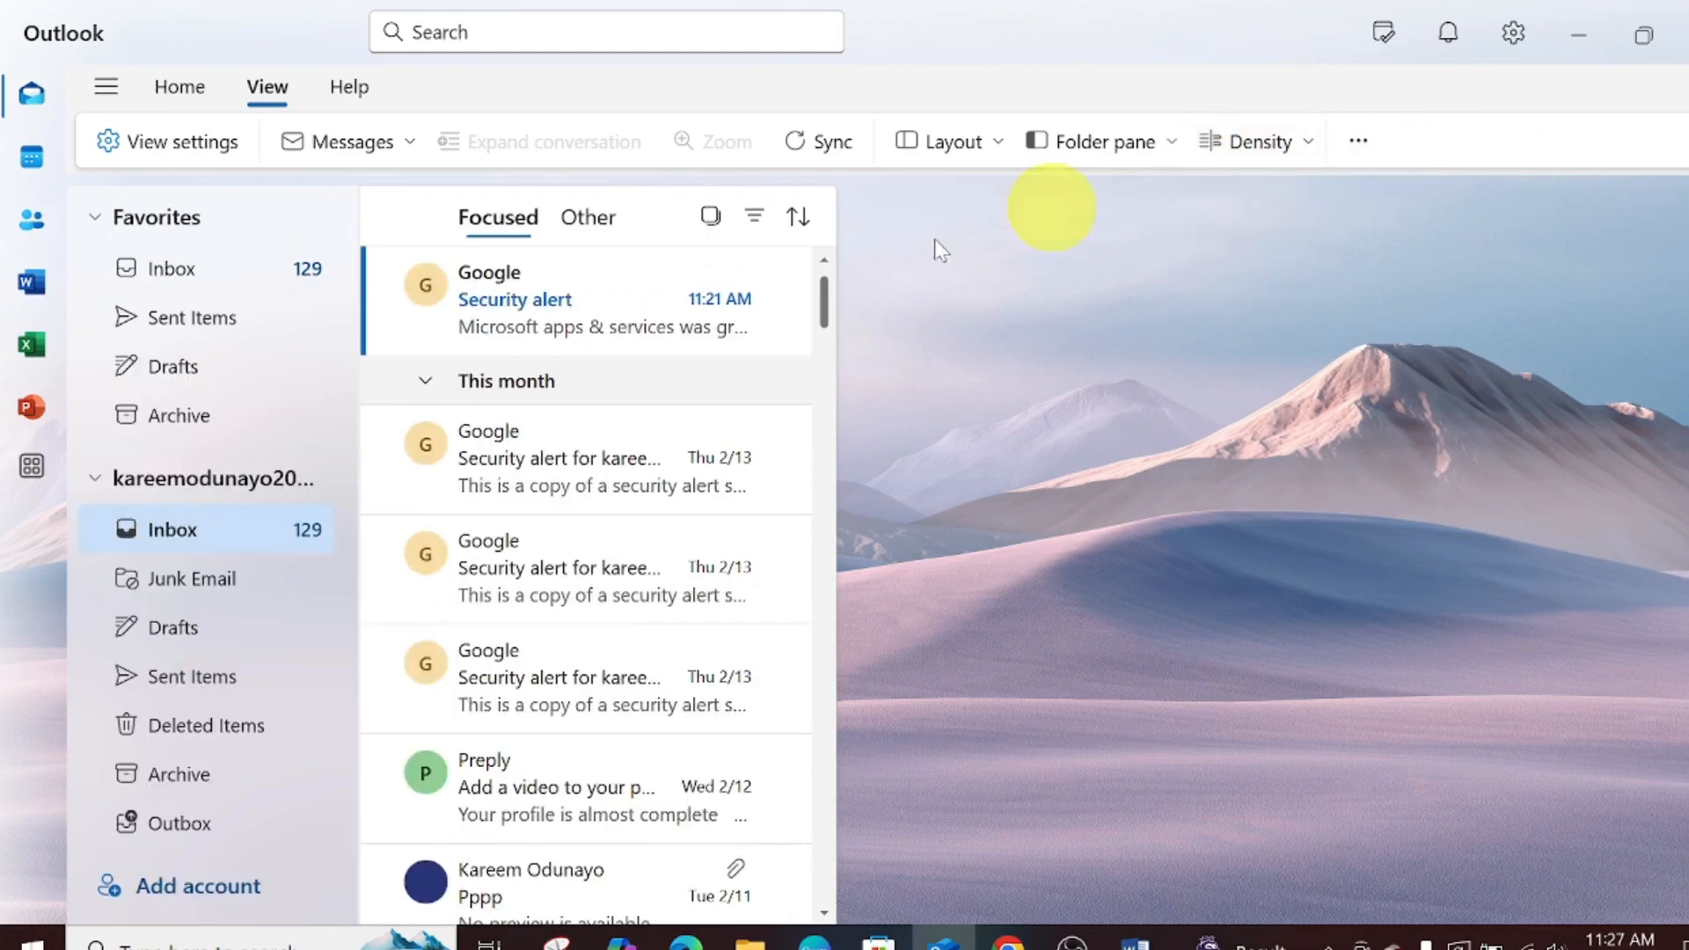
left_click(1275, 141)
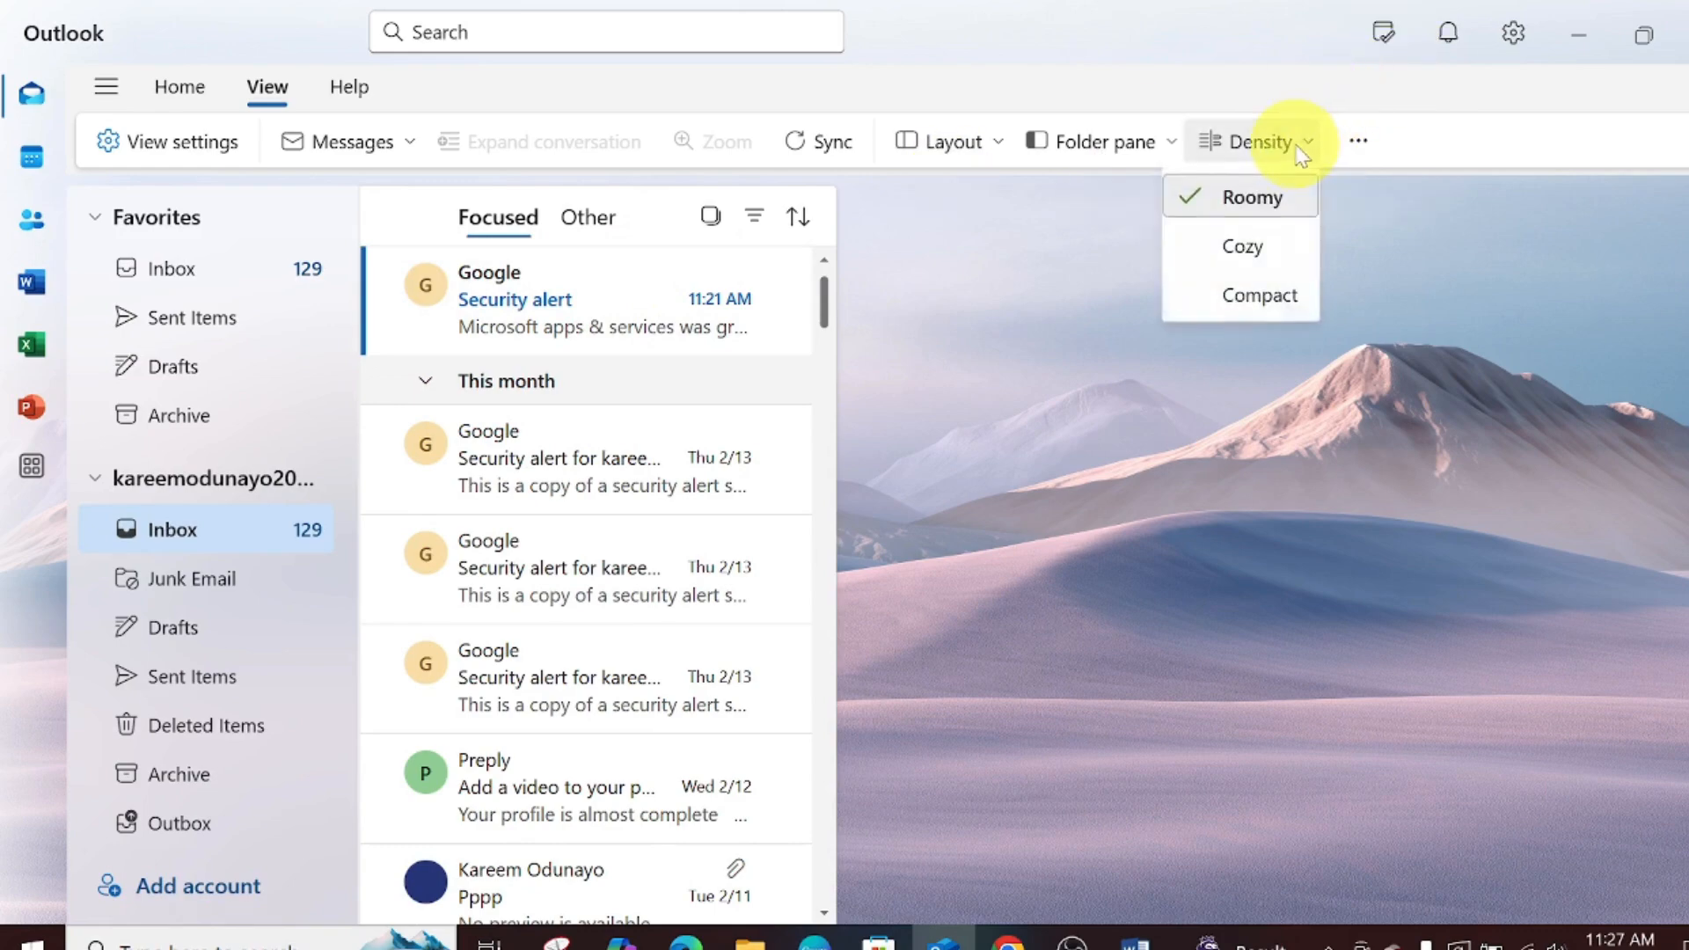
left_click(1359, 145)
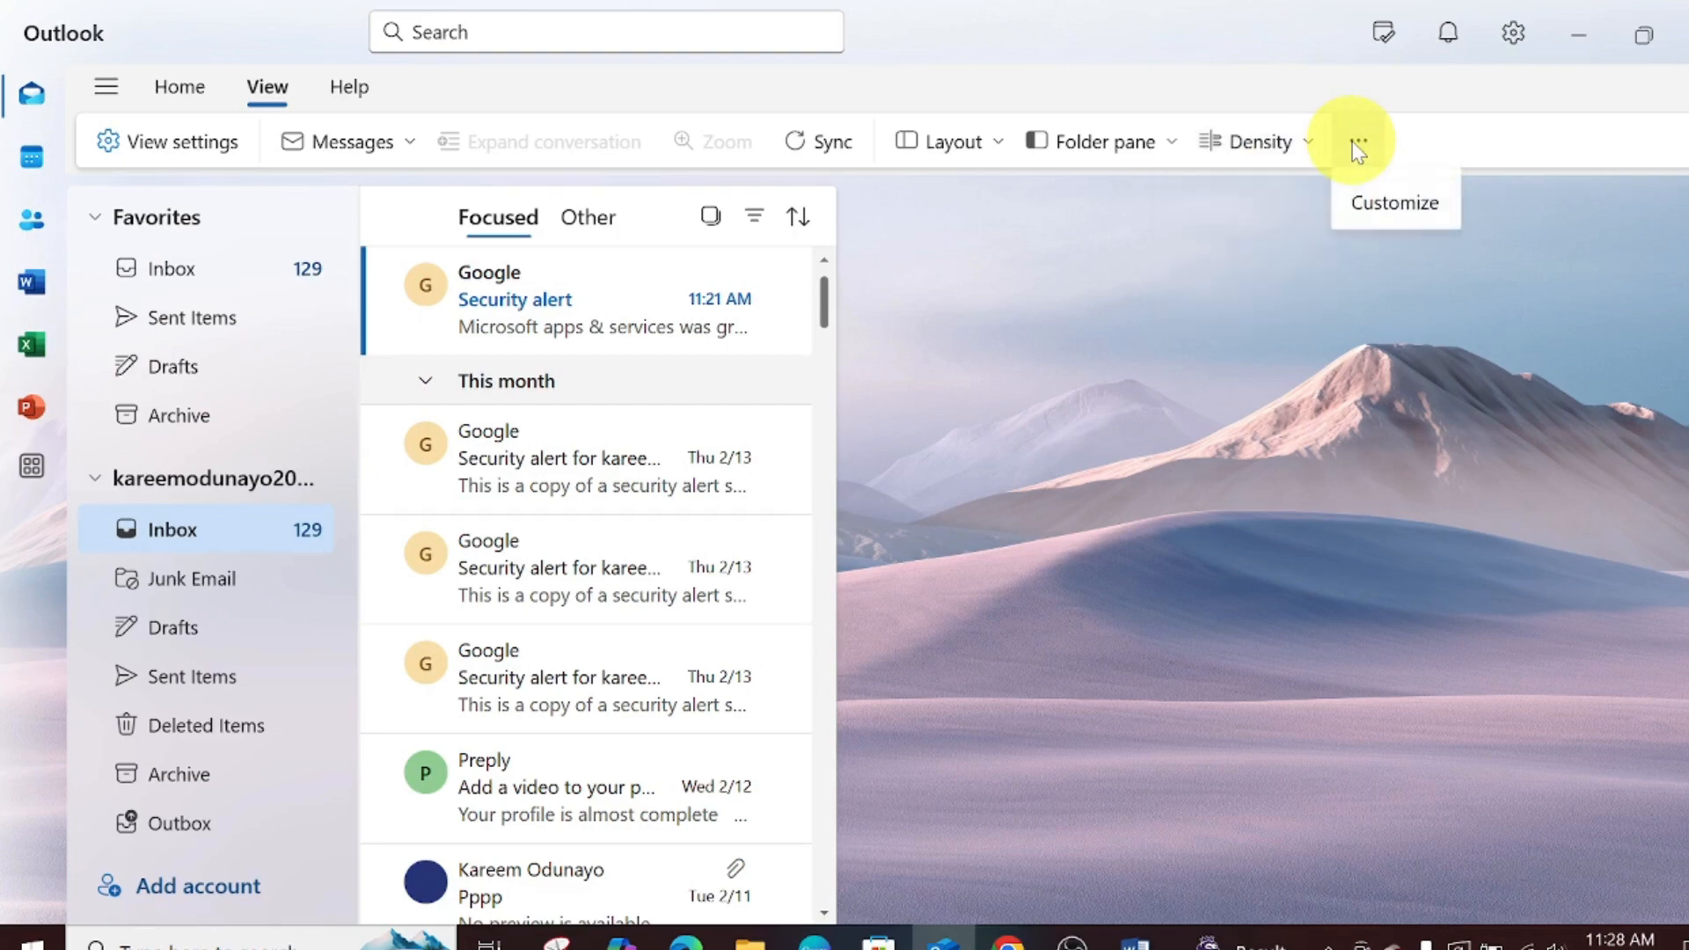
left_click(1385, 207)
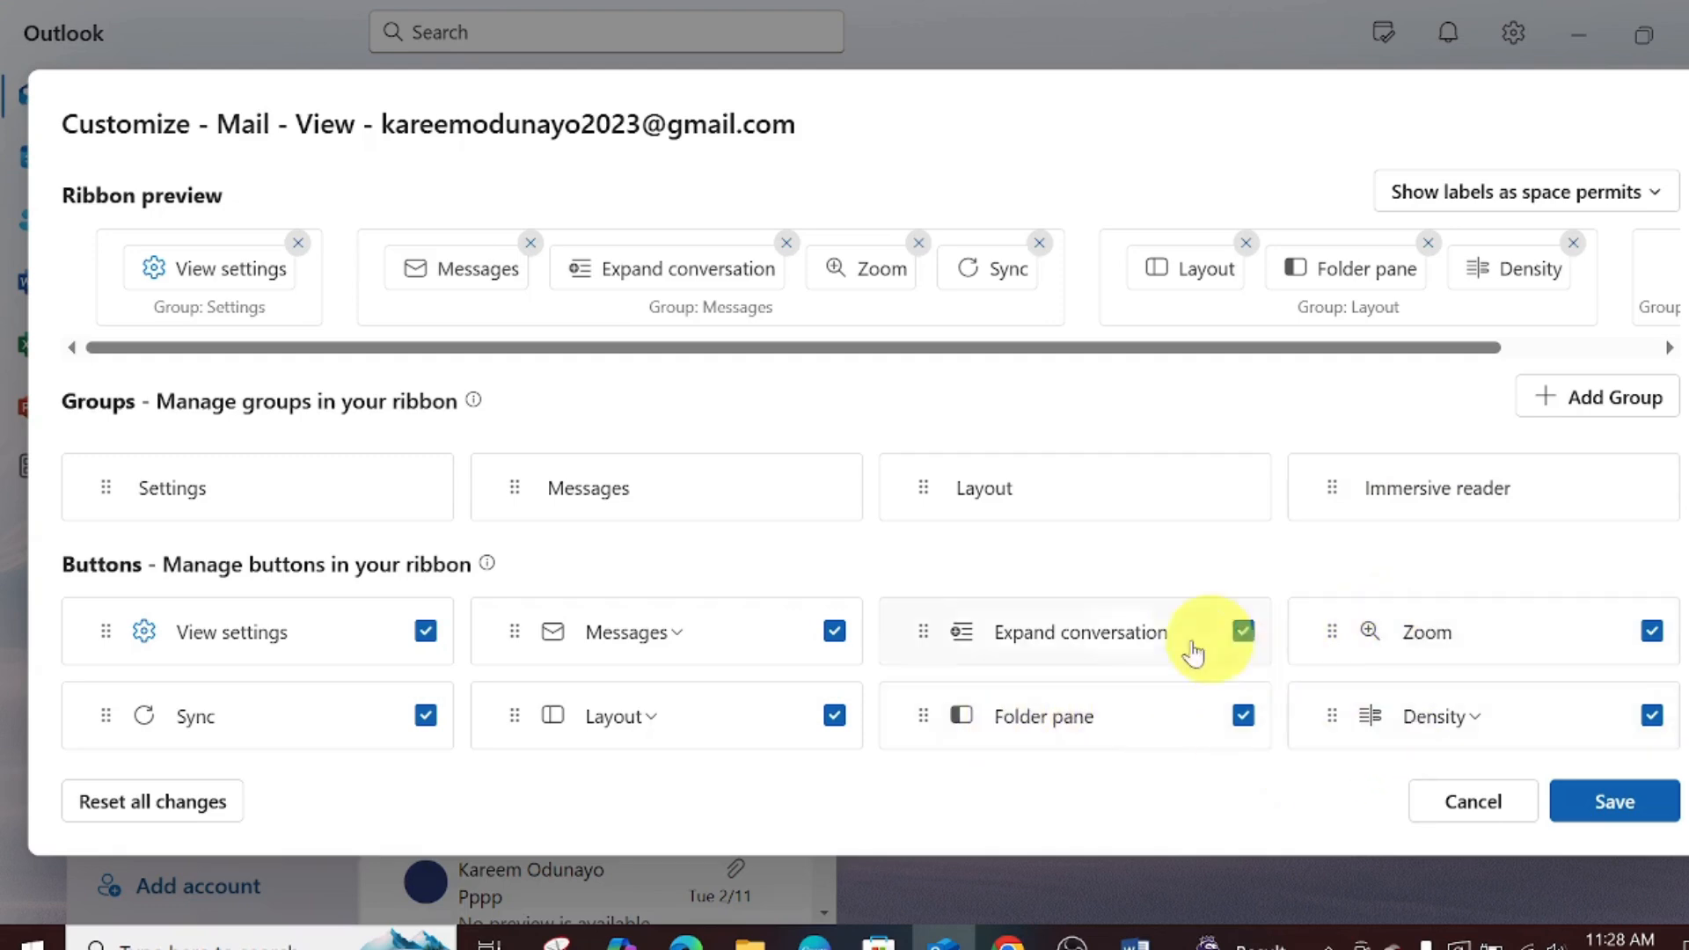
left_click(1601, 803)
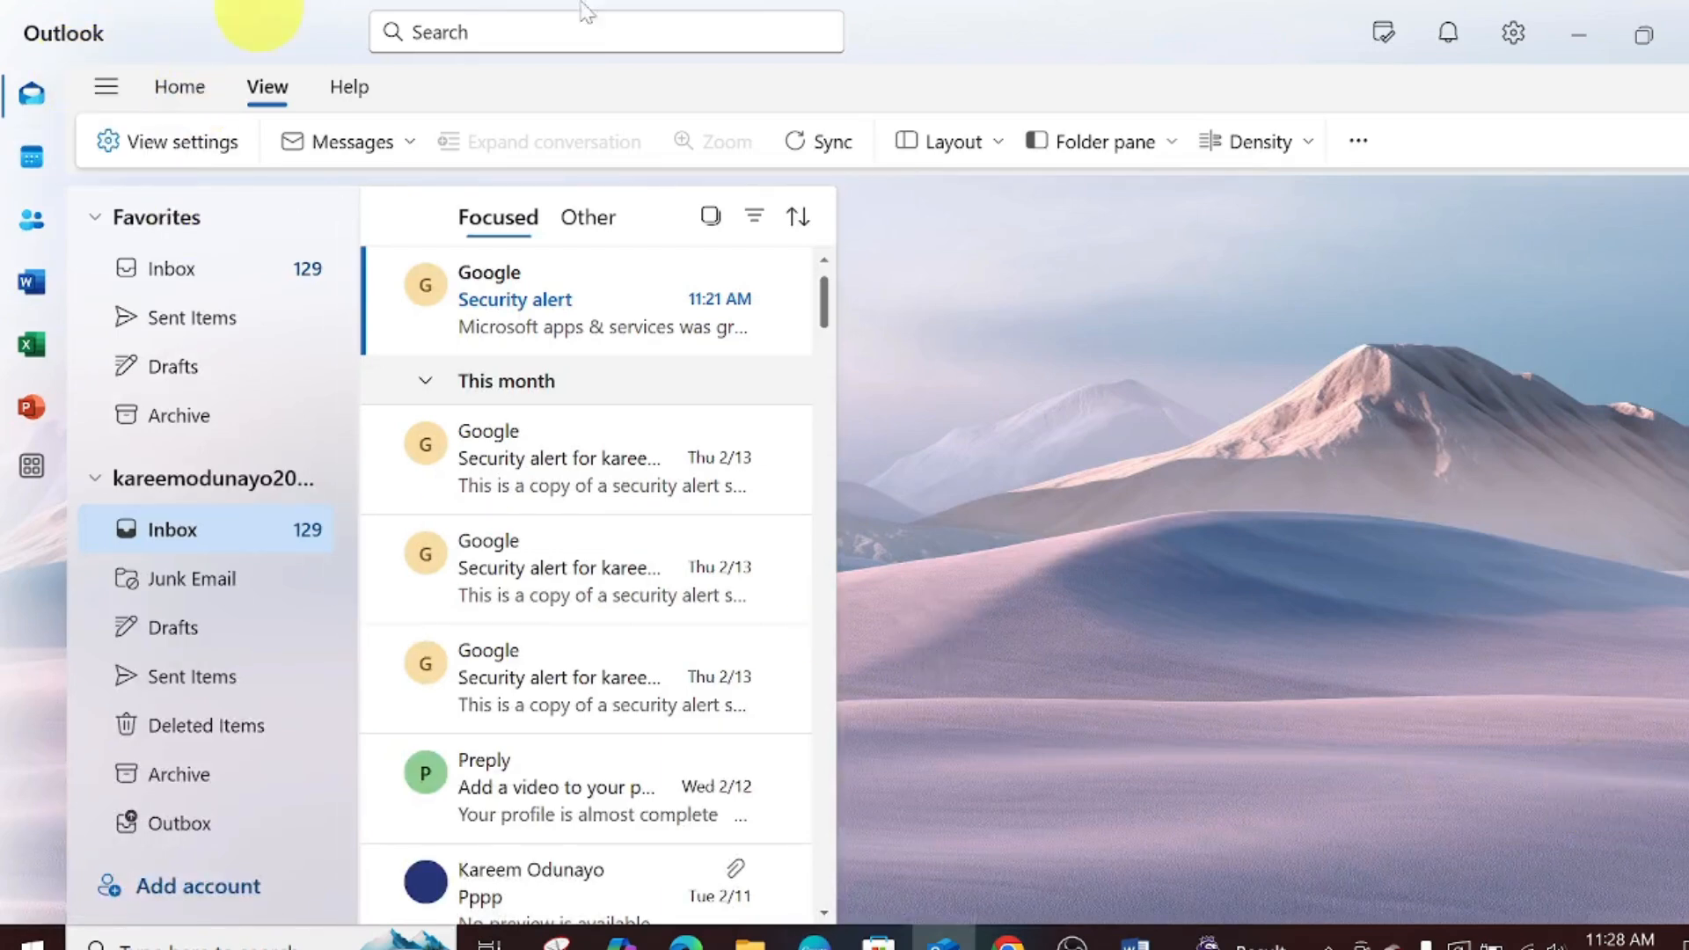
left_click(1374, 28)
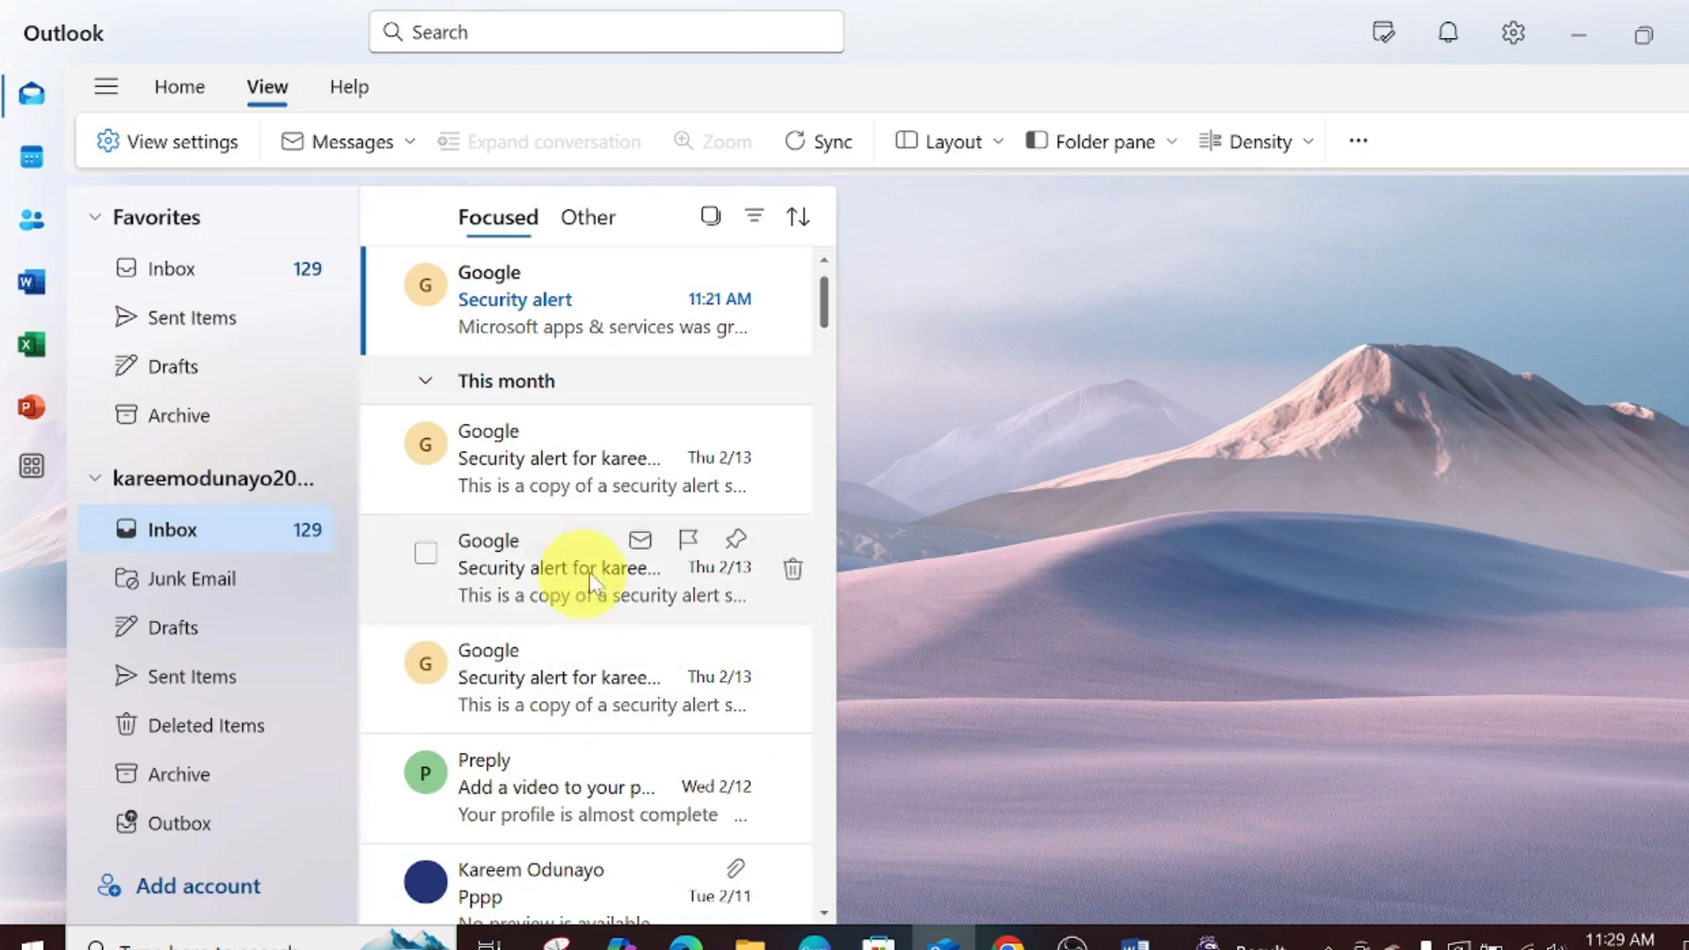
- Open the Calendar on the February 17–21, 2025 work week, then the People contacts area
left_click(31, 181)
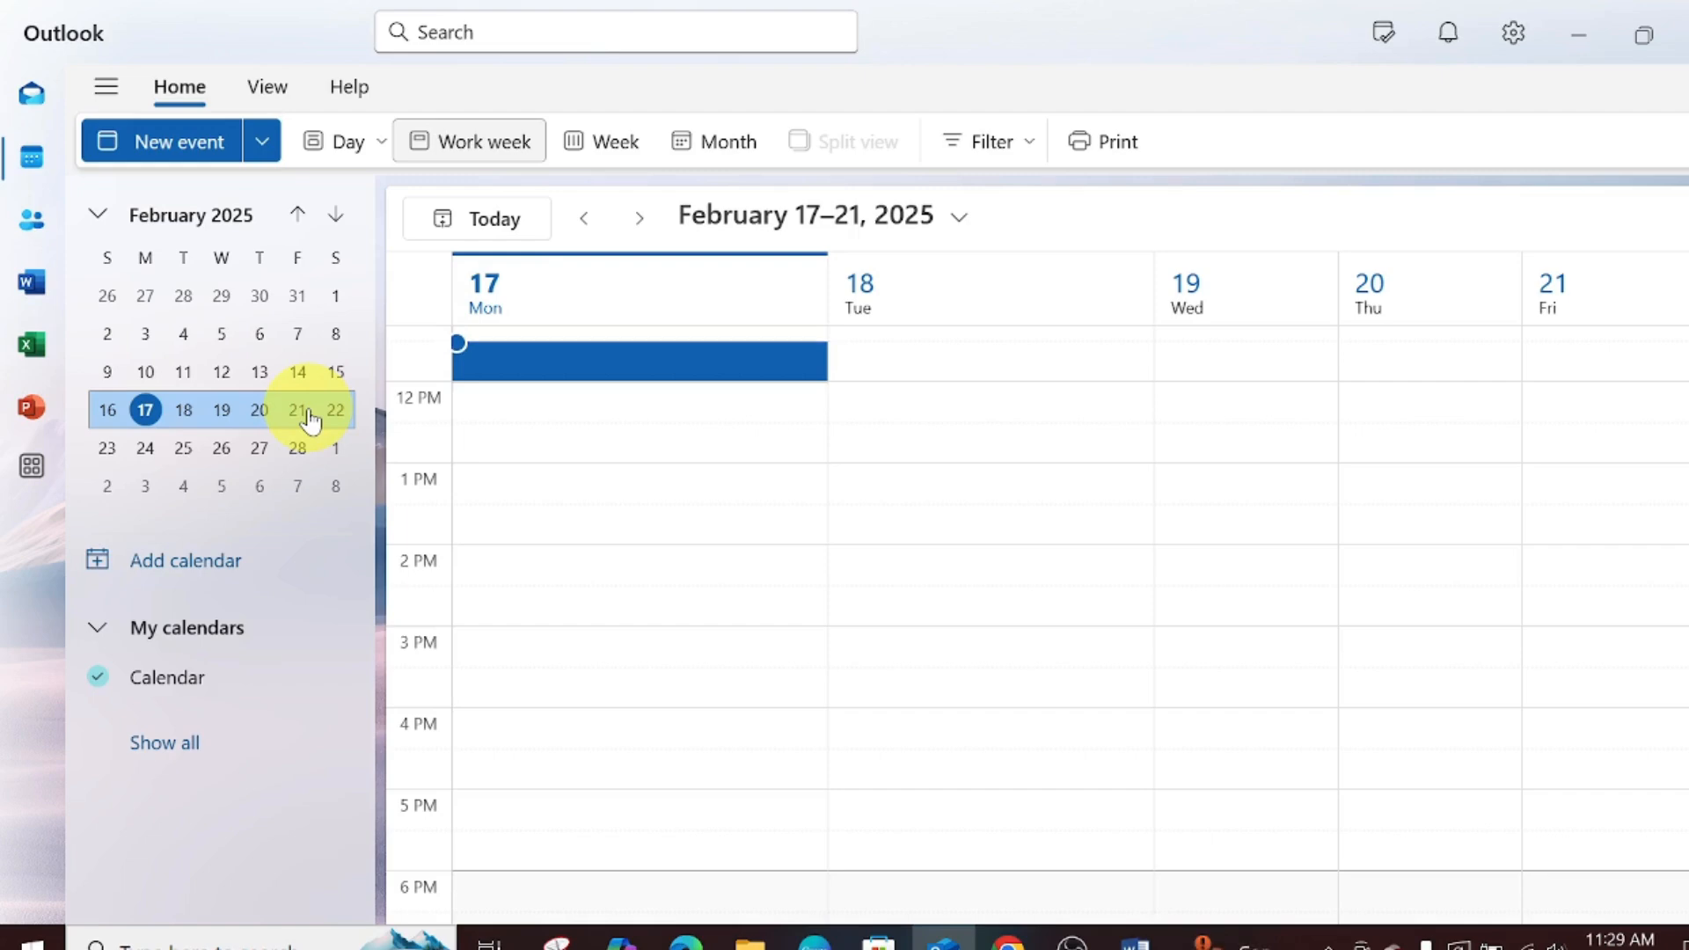
left_click(34, 220)
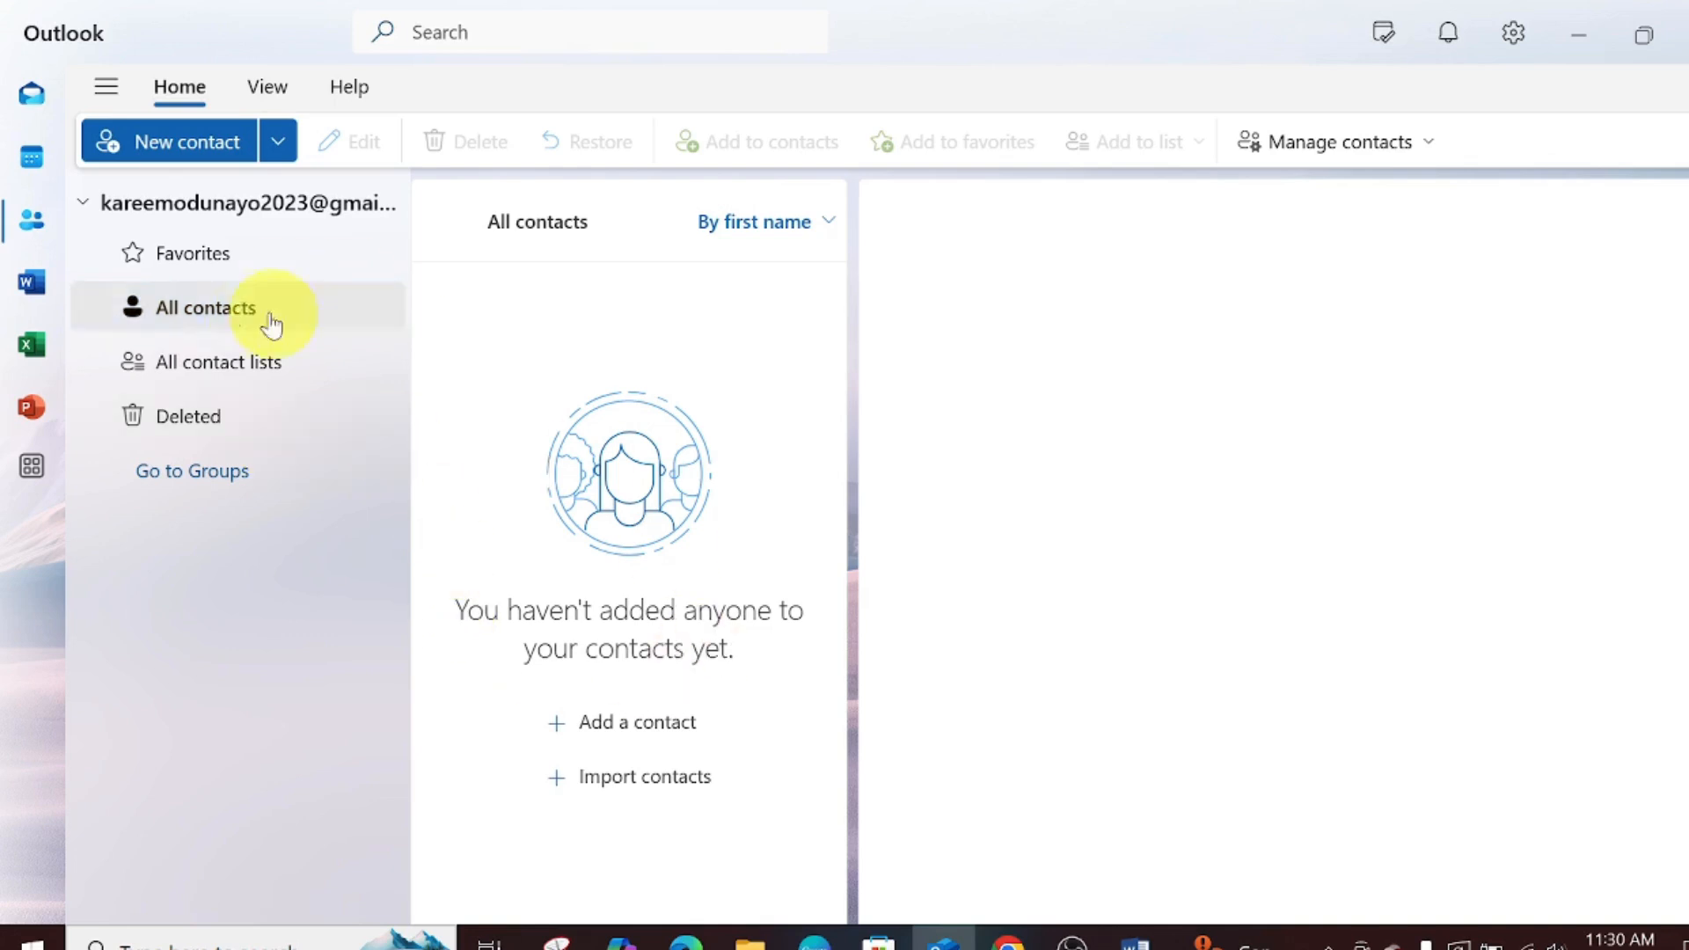
- Open and discard a new contact form, view the empty Deleted contacts folder, then launch Word online
left_click(632, 721)
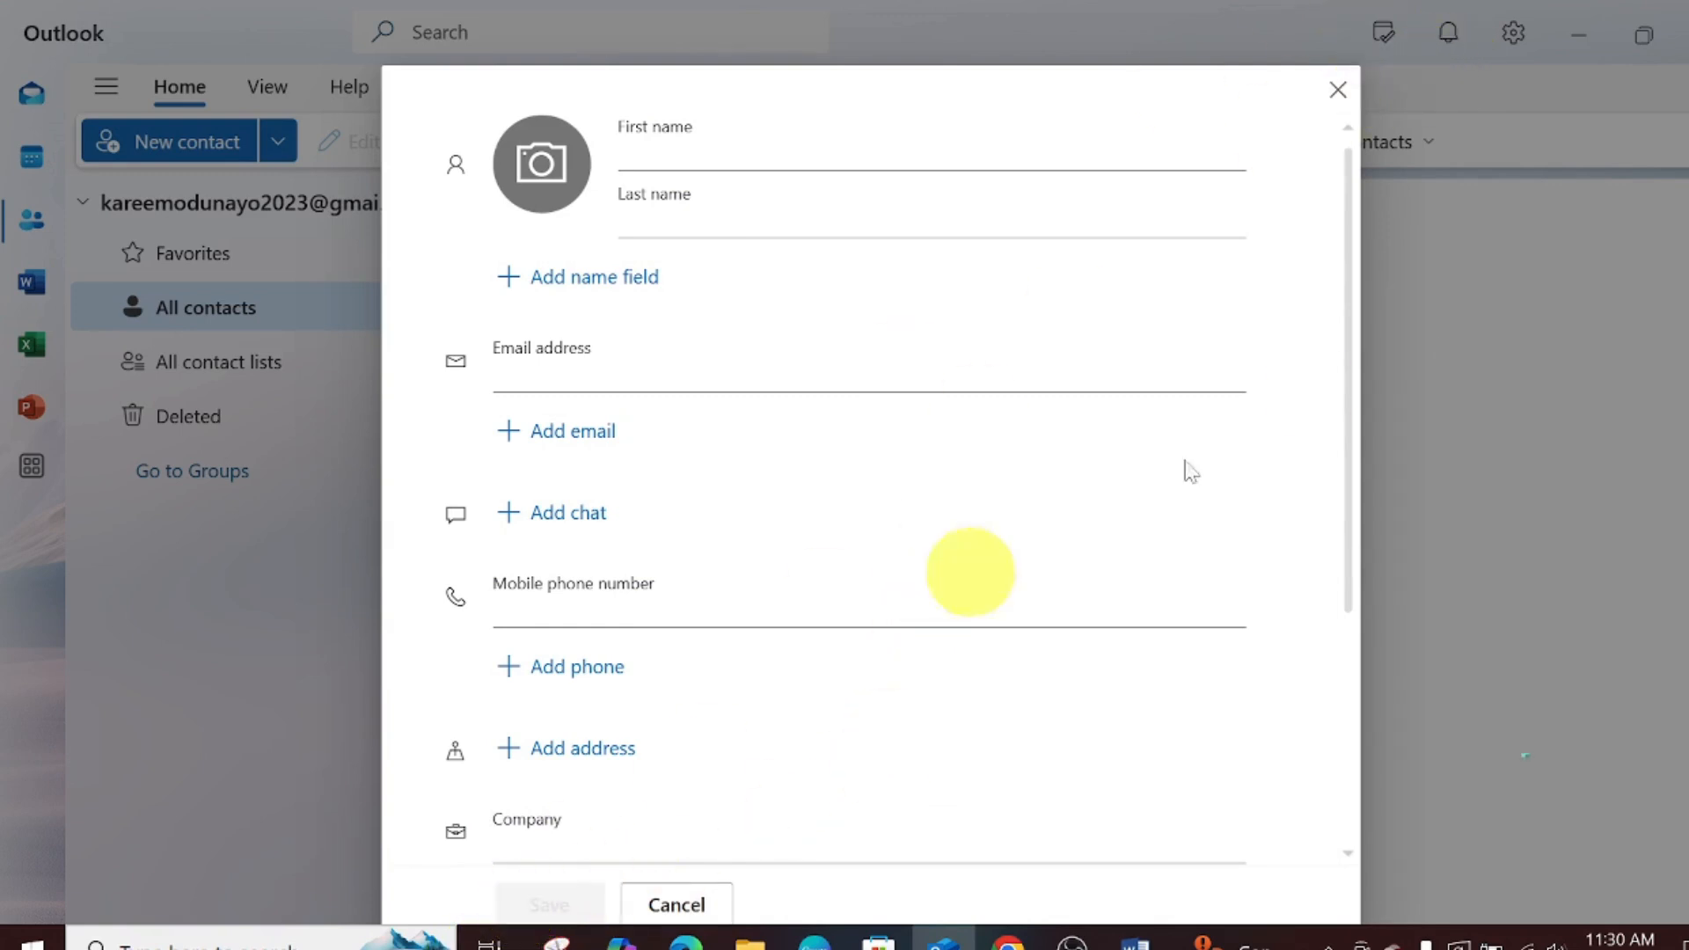
left_click(1338, 90)
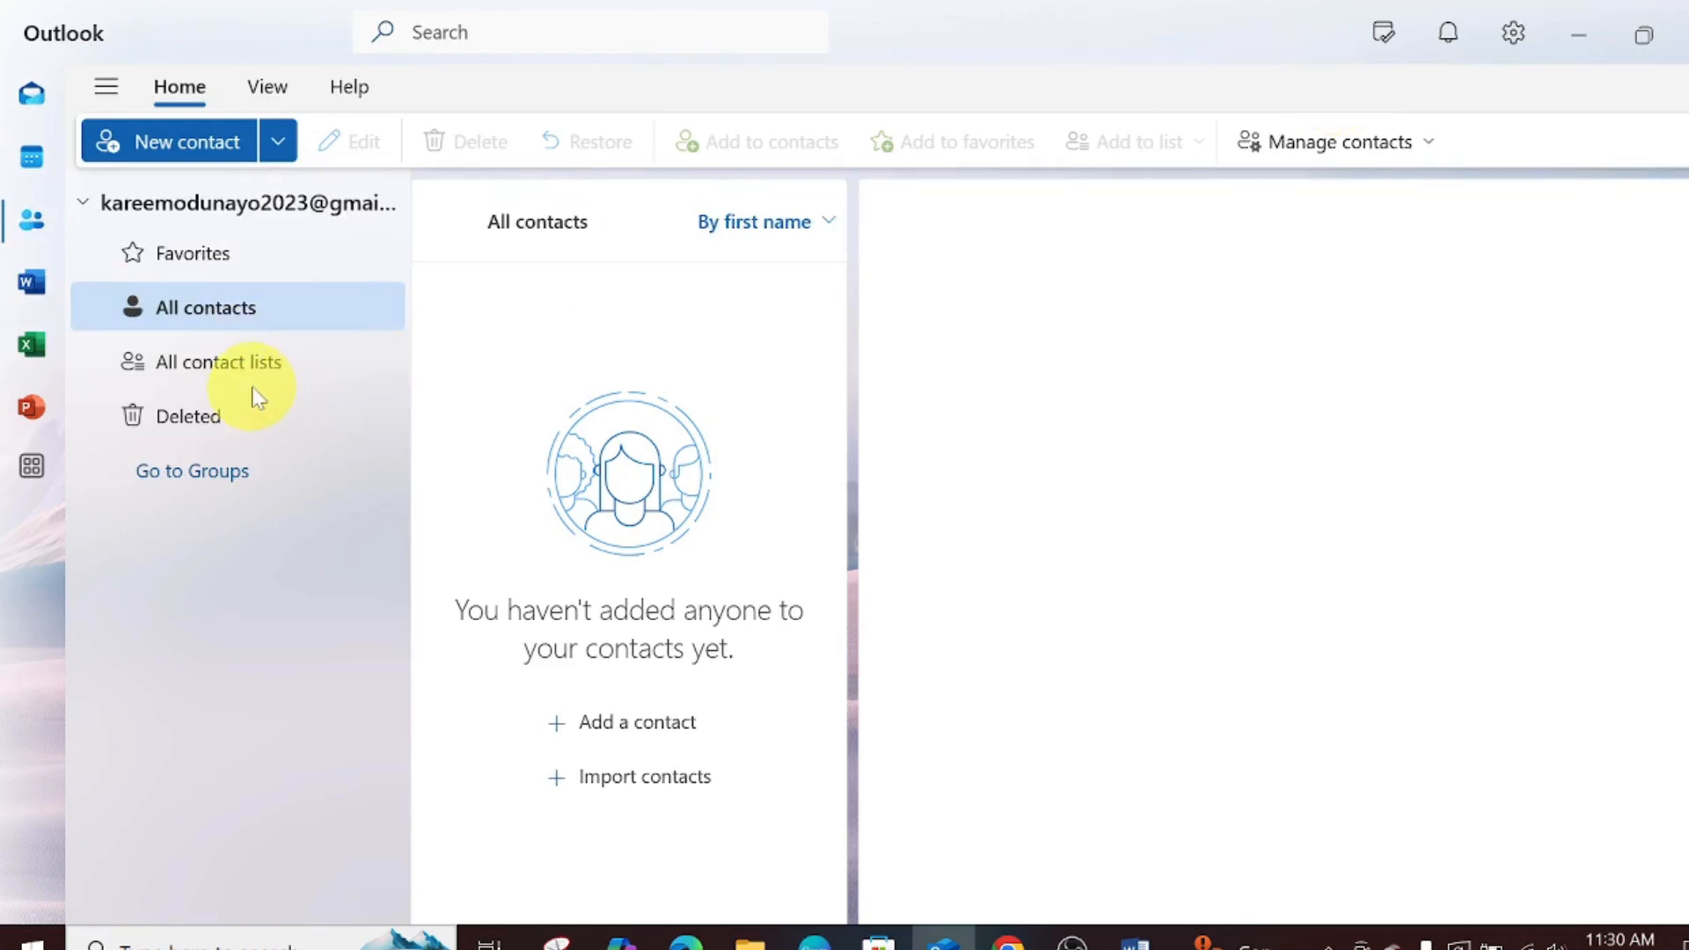
left_click(230, 361)
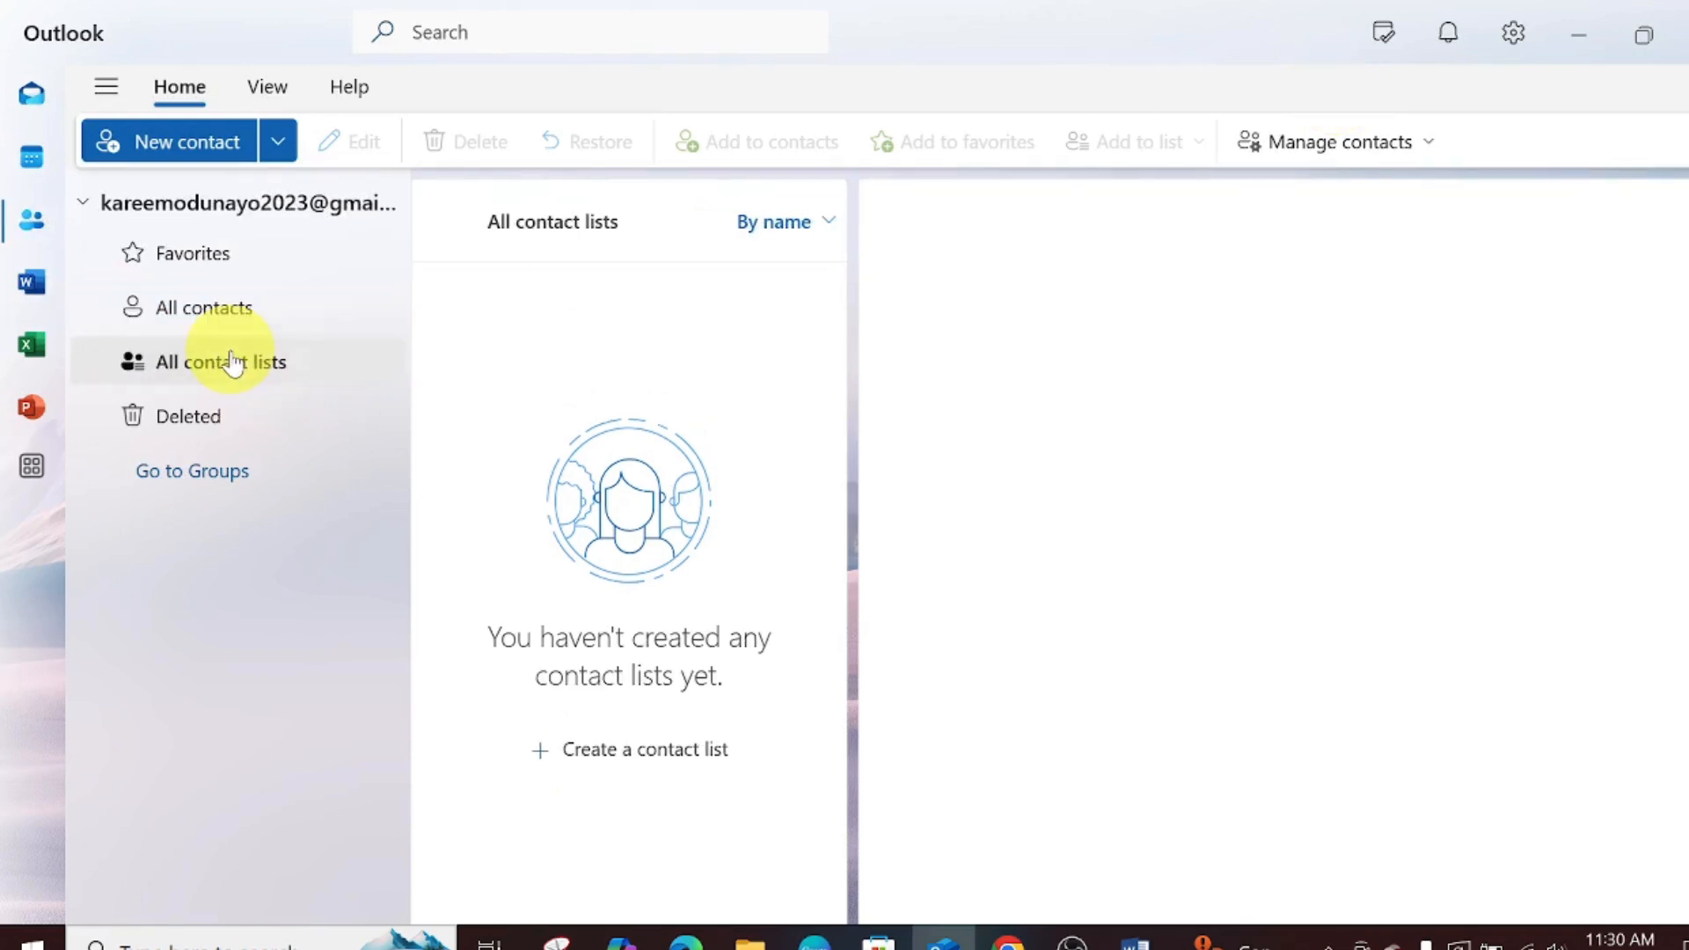
left_click(177, 418)
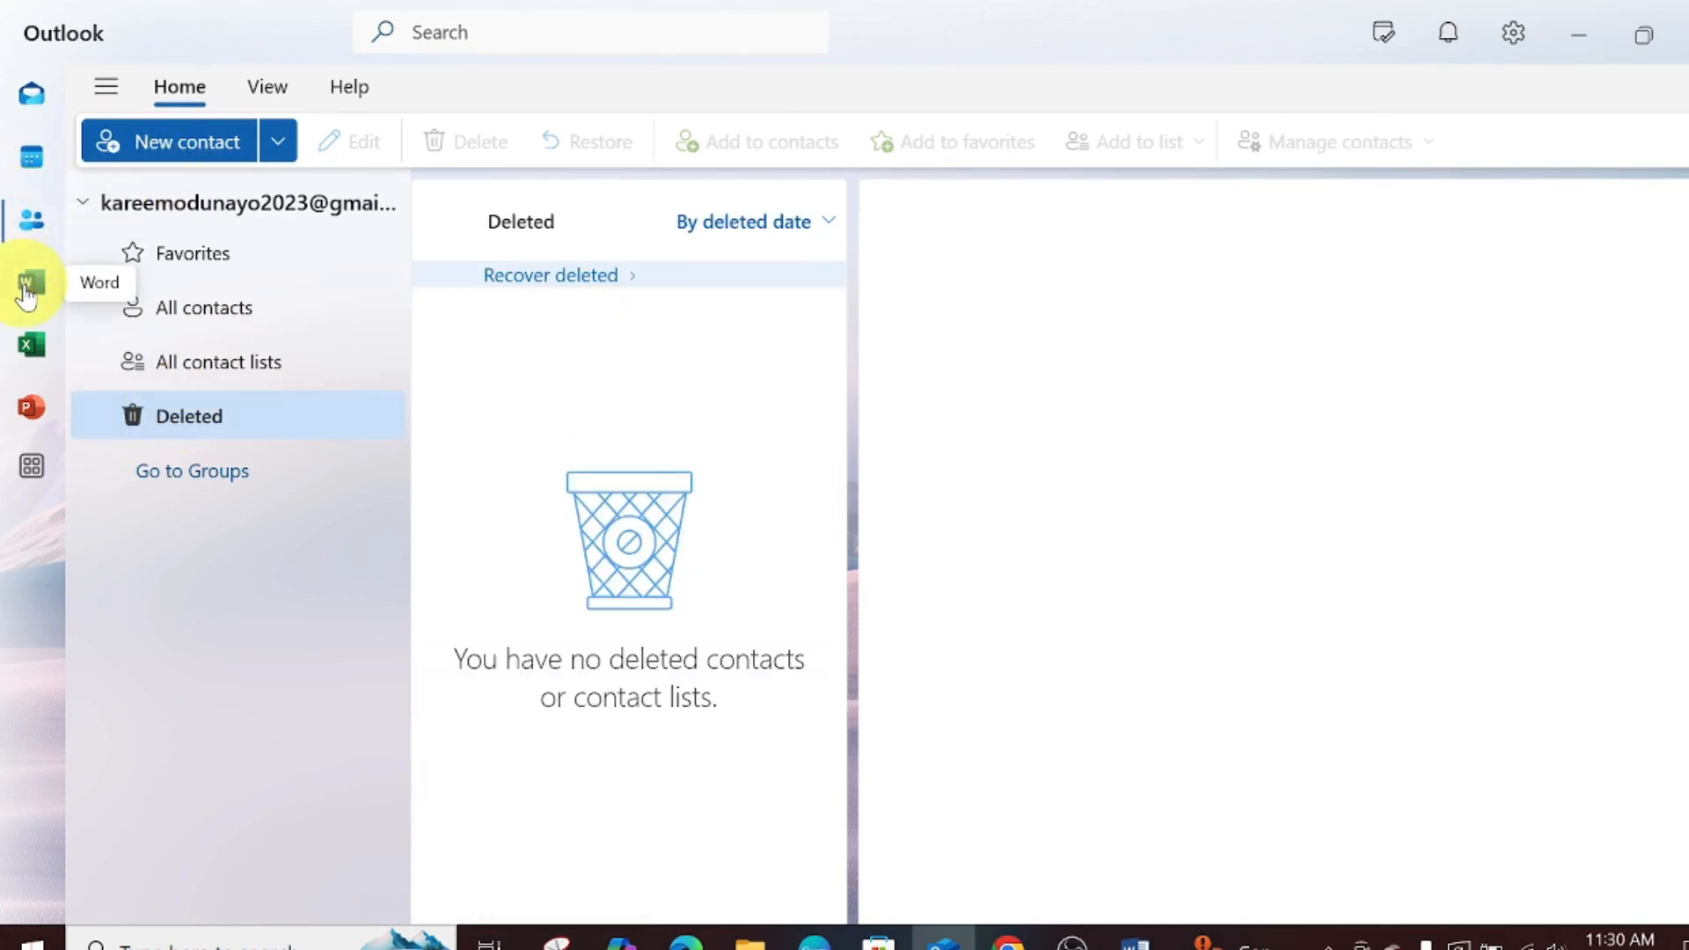
left_click(26, 287)
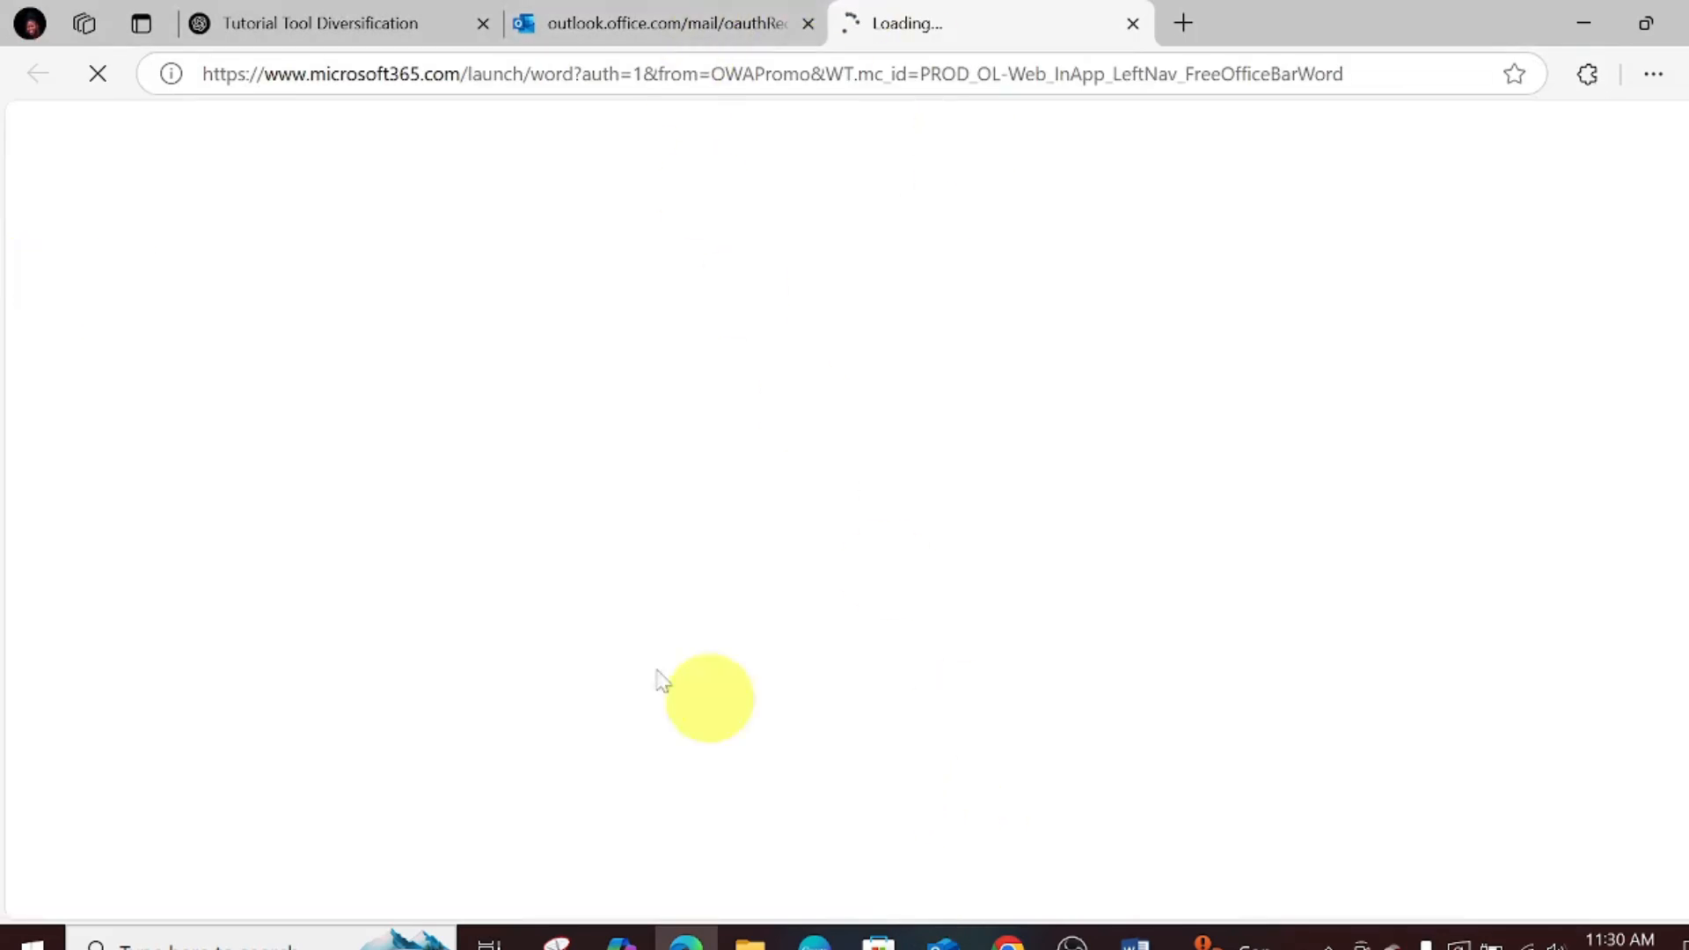
- Leave Word online in Edge and return to the Outlook People window
mouse_move(941, 941)
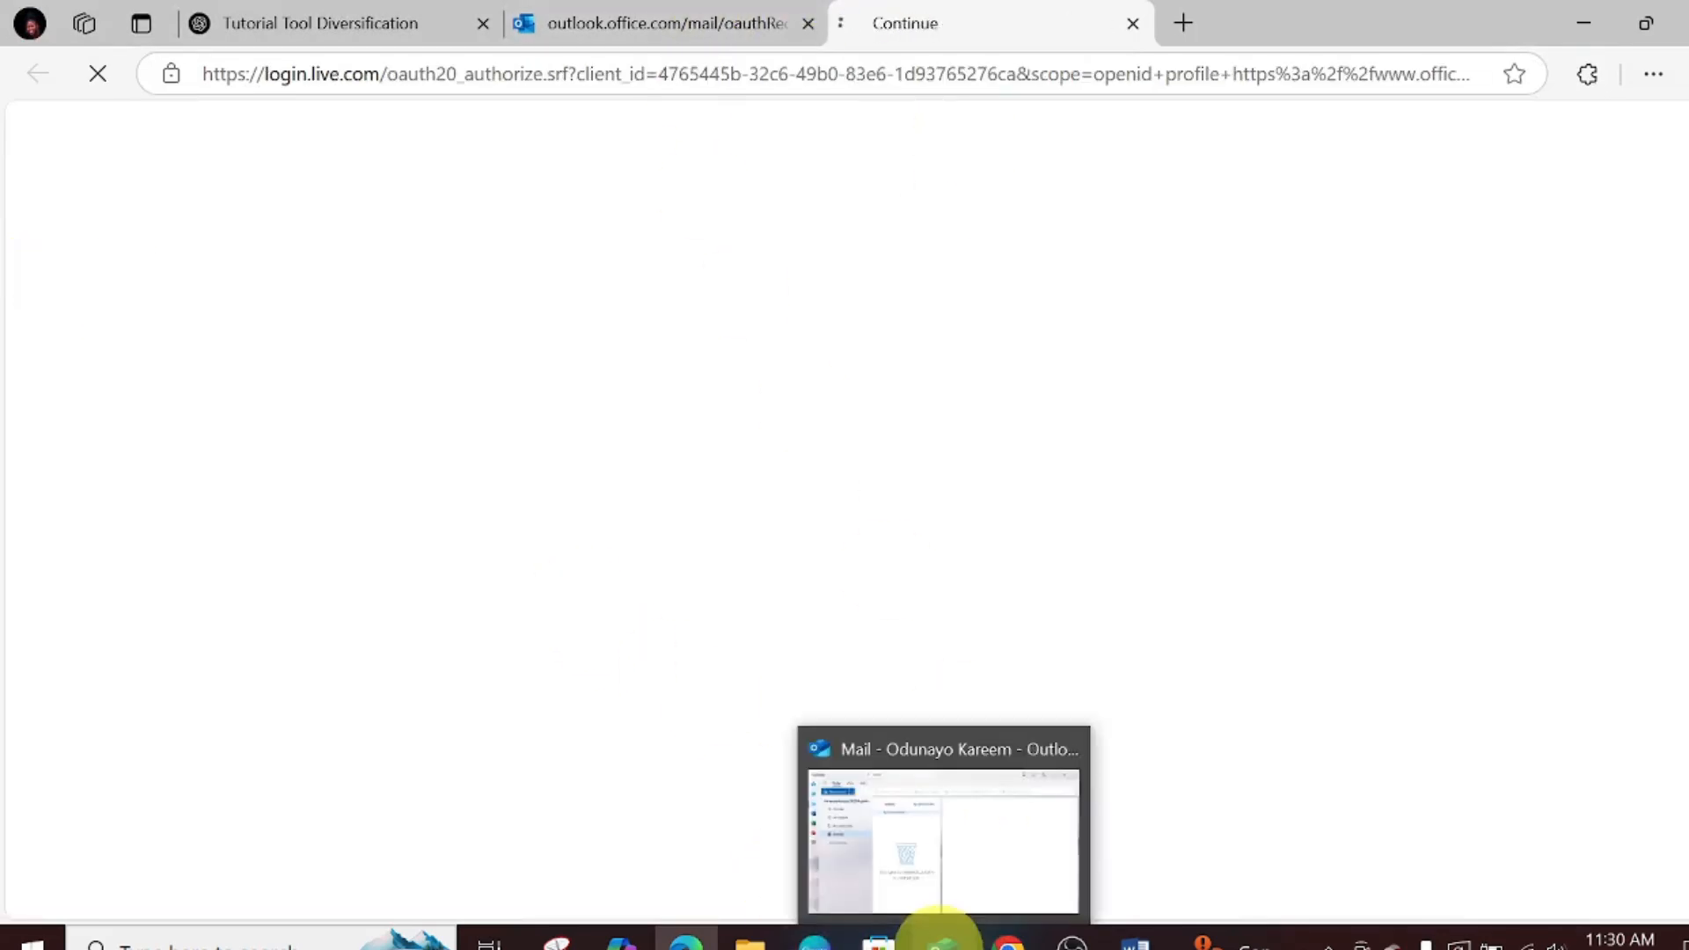
left_click(940, 844)
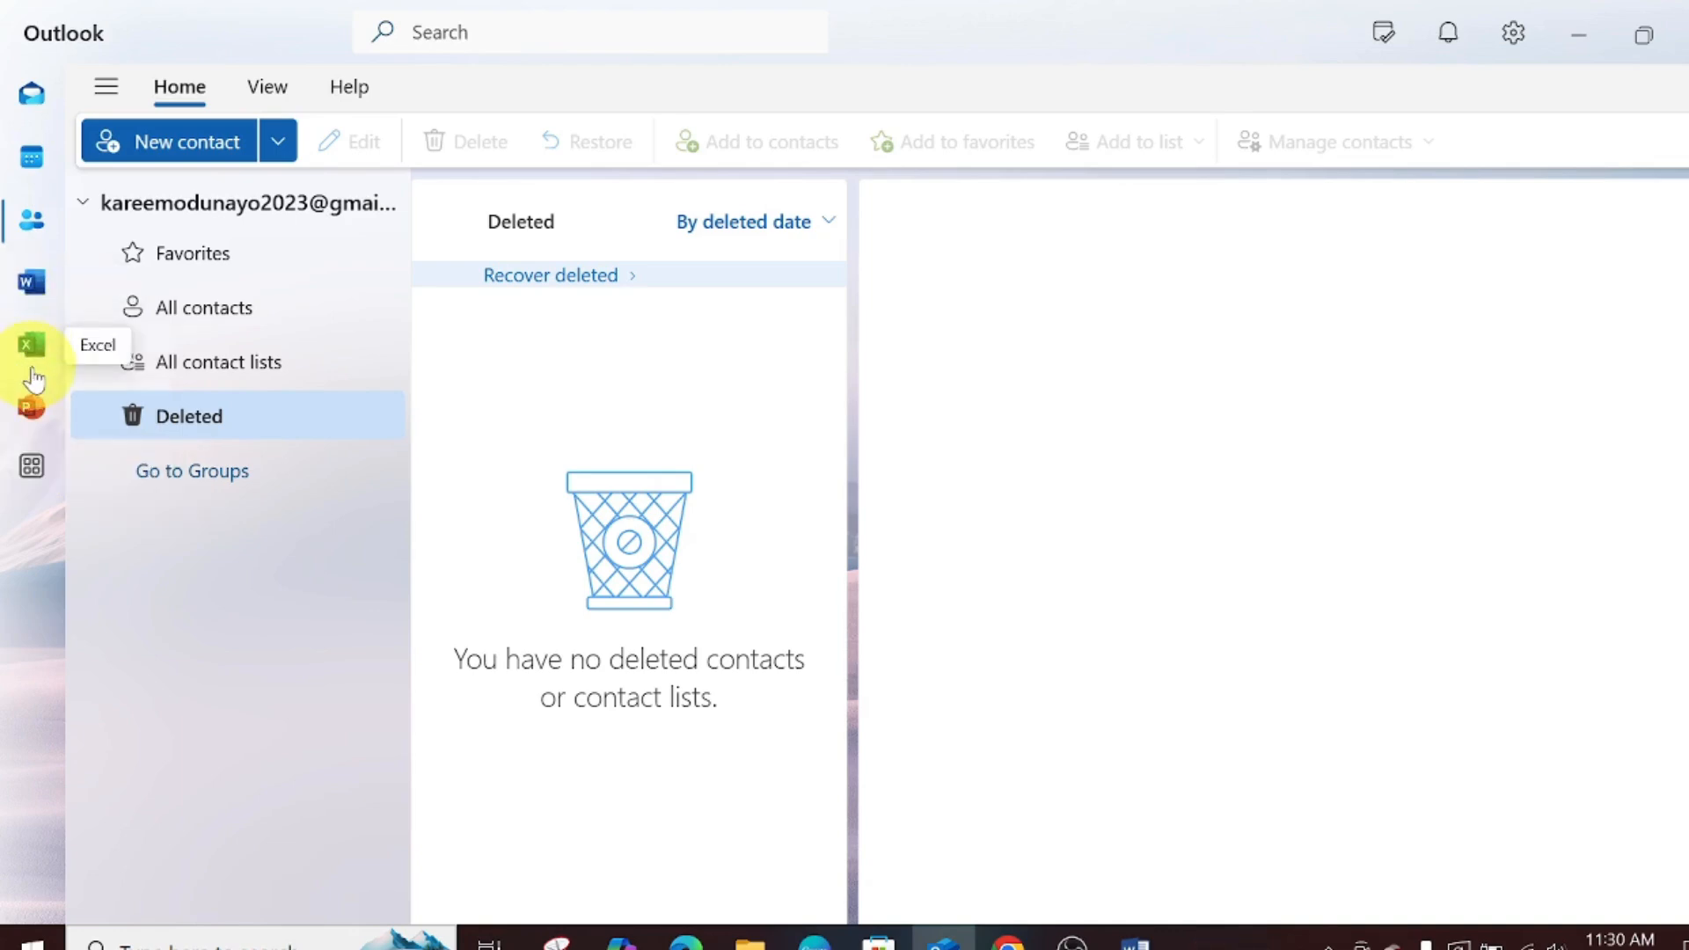
- Glance at the More apps list, then switch back to the Gmail inbox in Mail
left_click(31, 466)
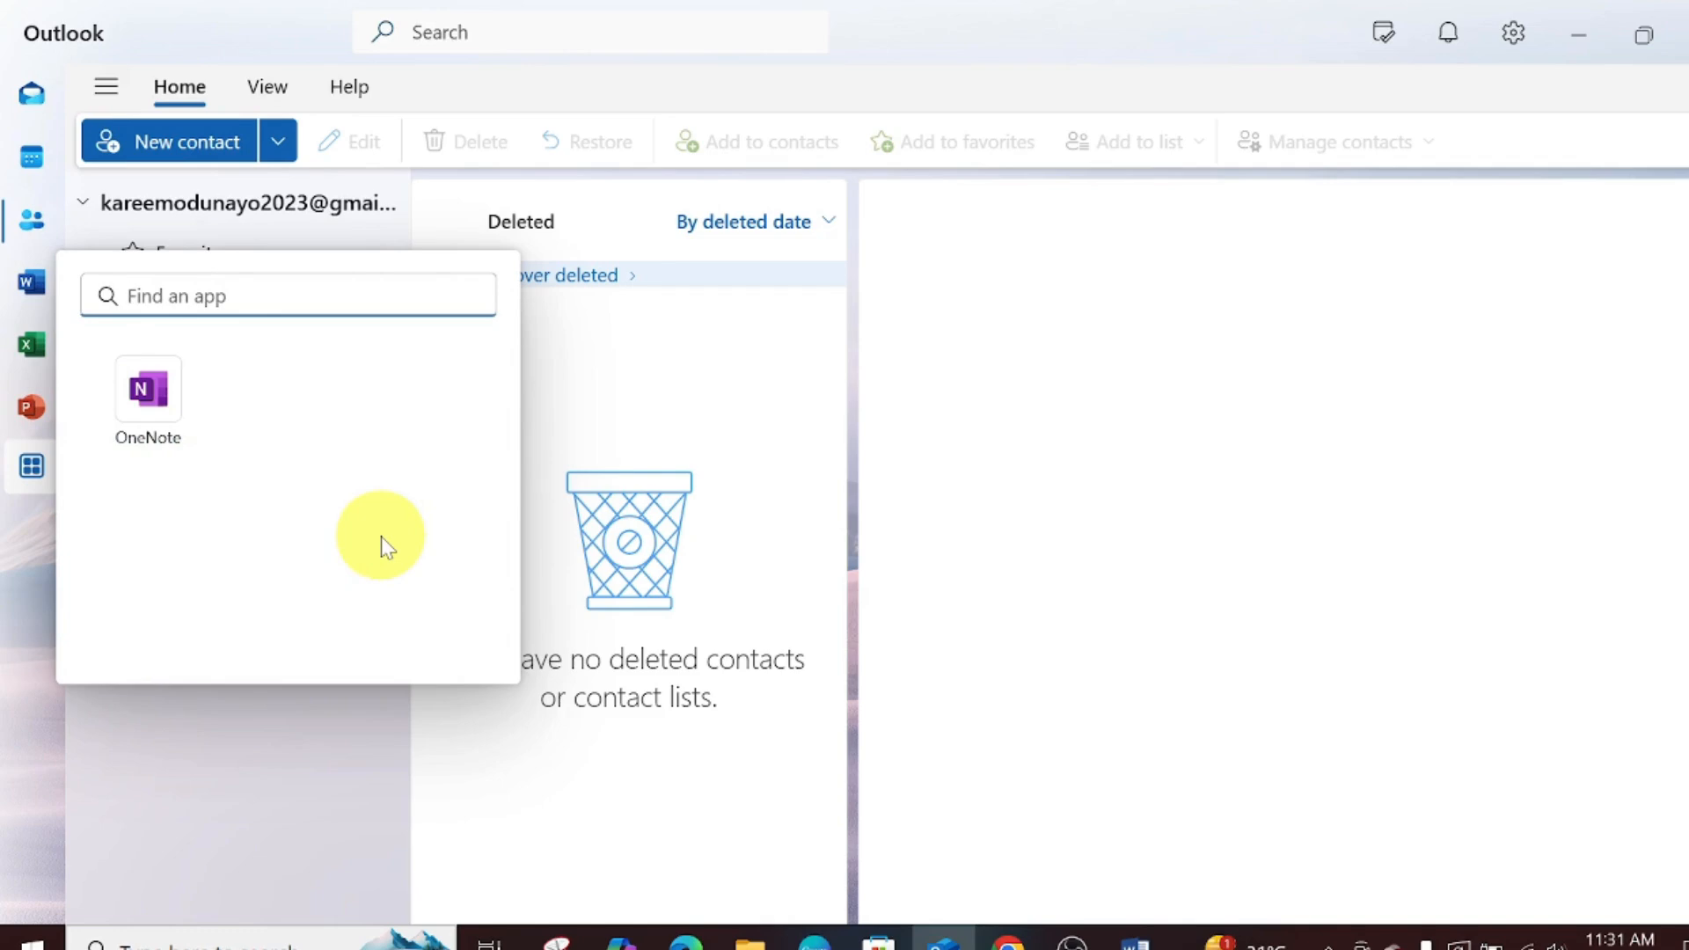
left_click(994, 422)
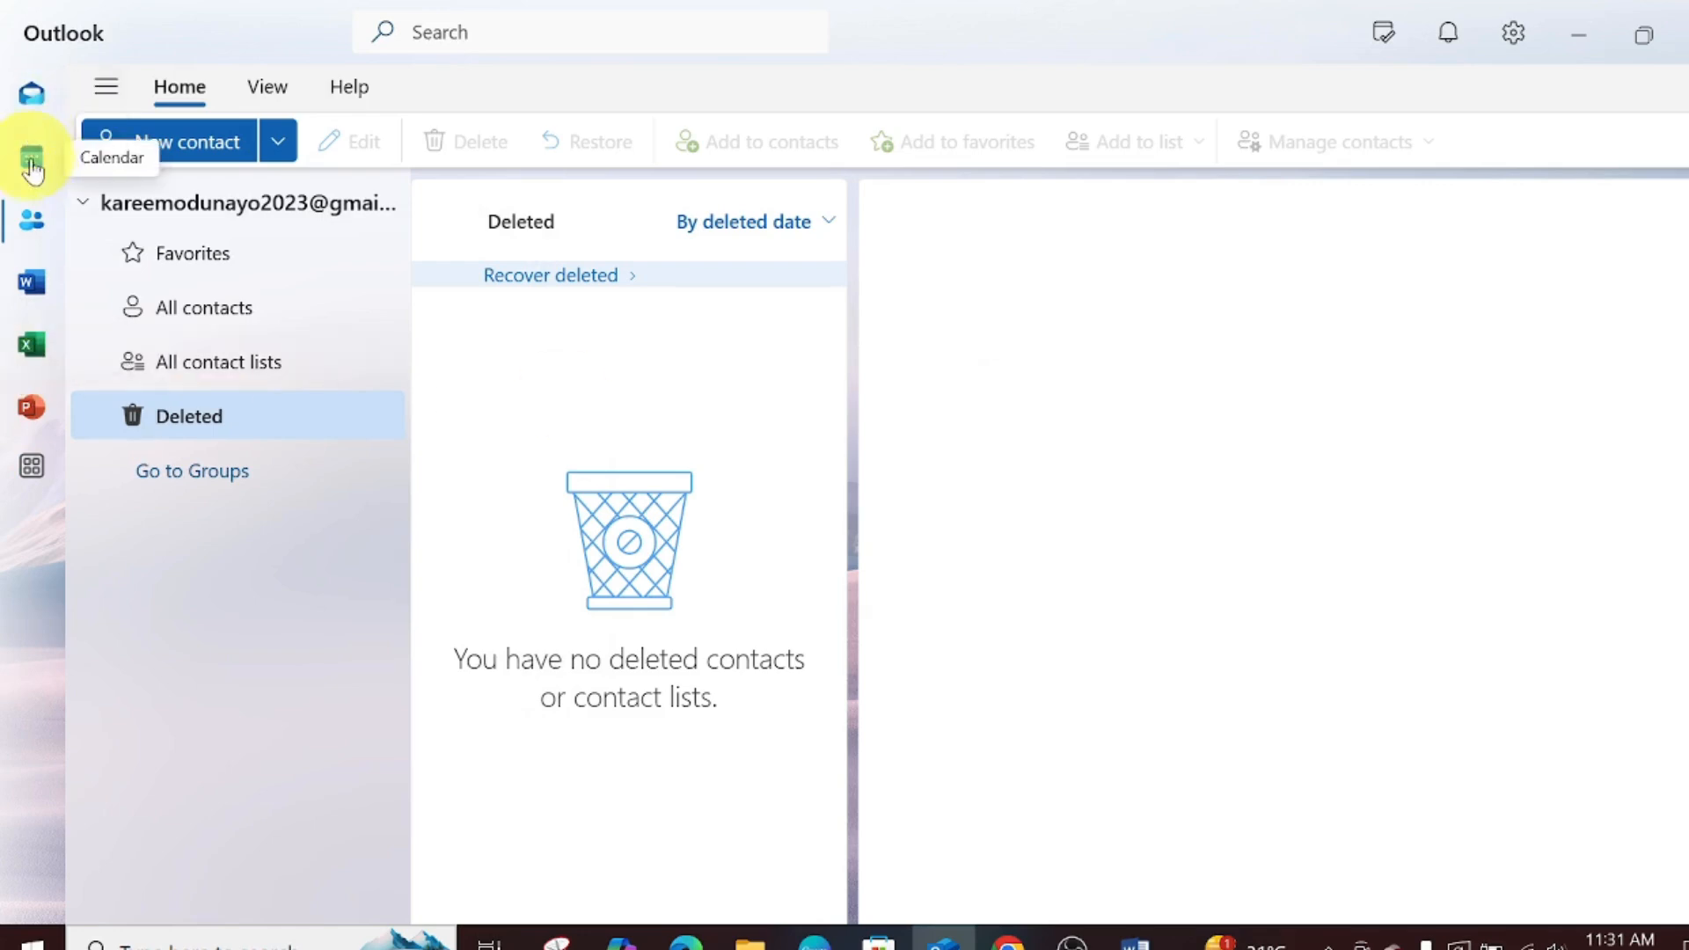
left_click(33, 115)
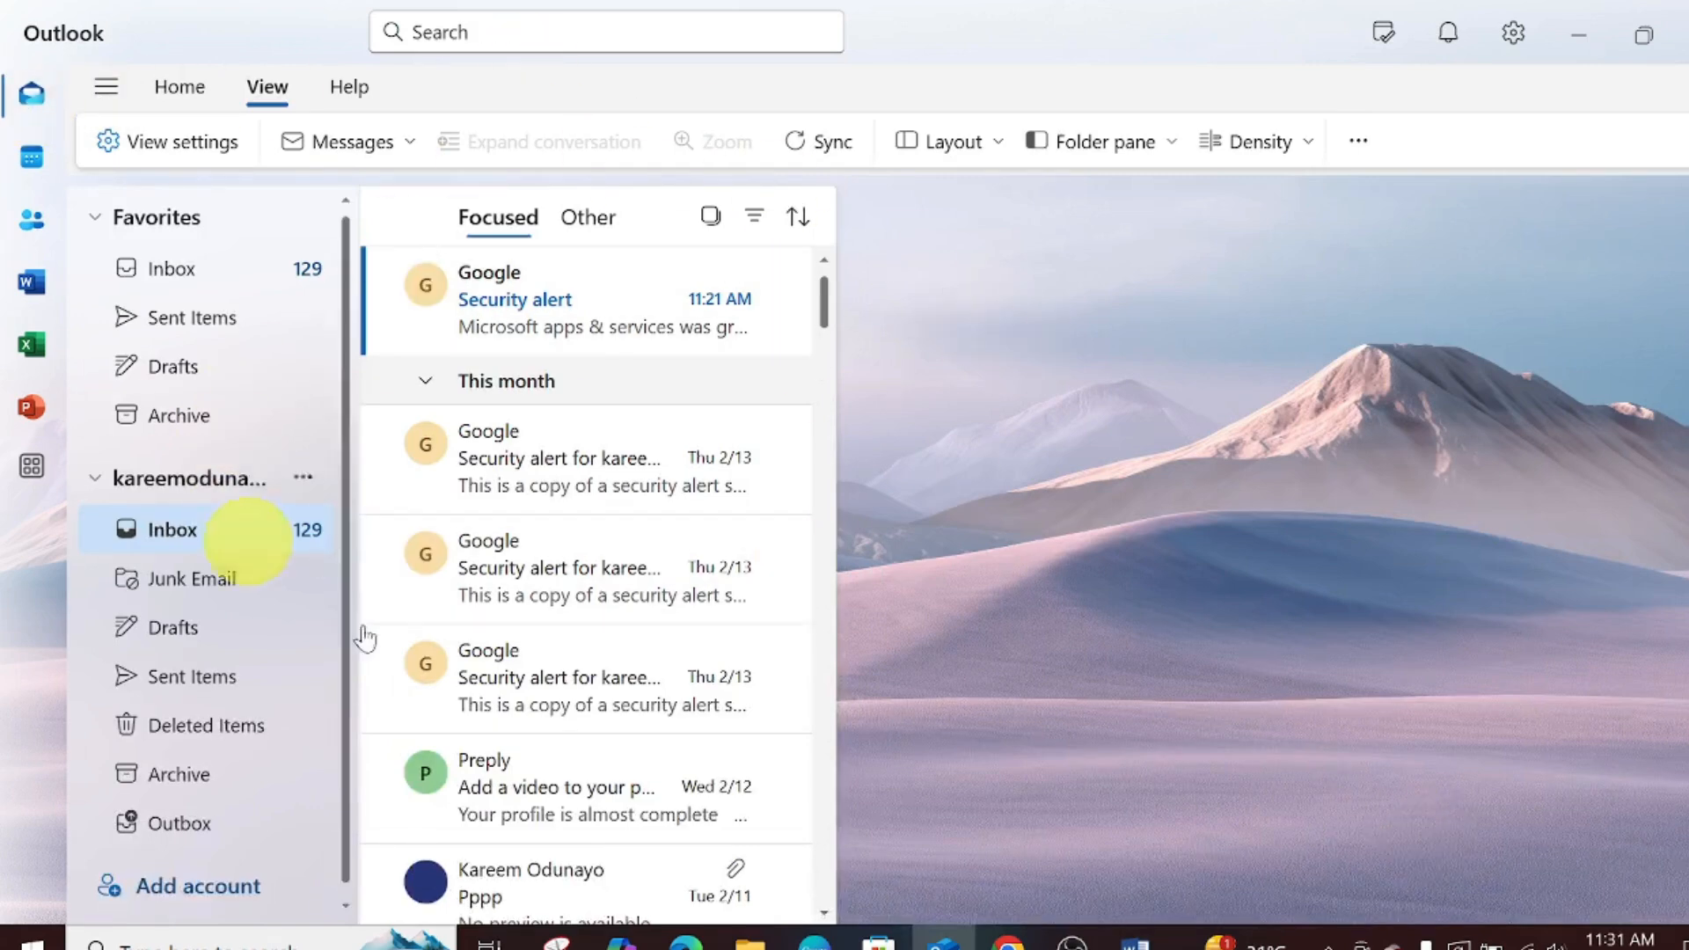
- Expand Favorites to reveal Inbox, Sent Items, Drafts and Archive, then open Sent Items
left_click(142, 223)
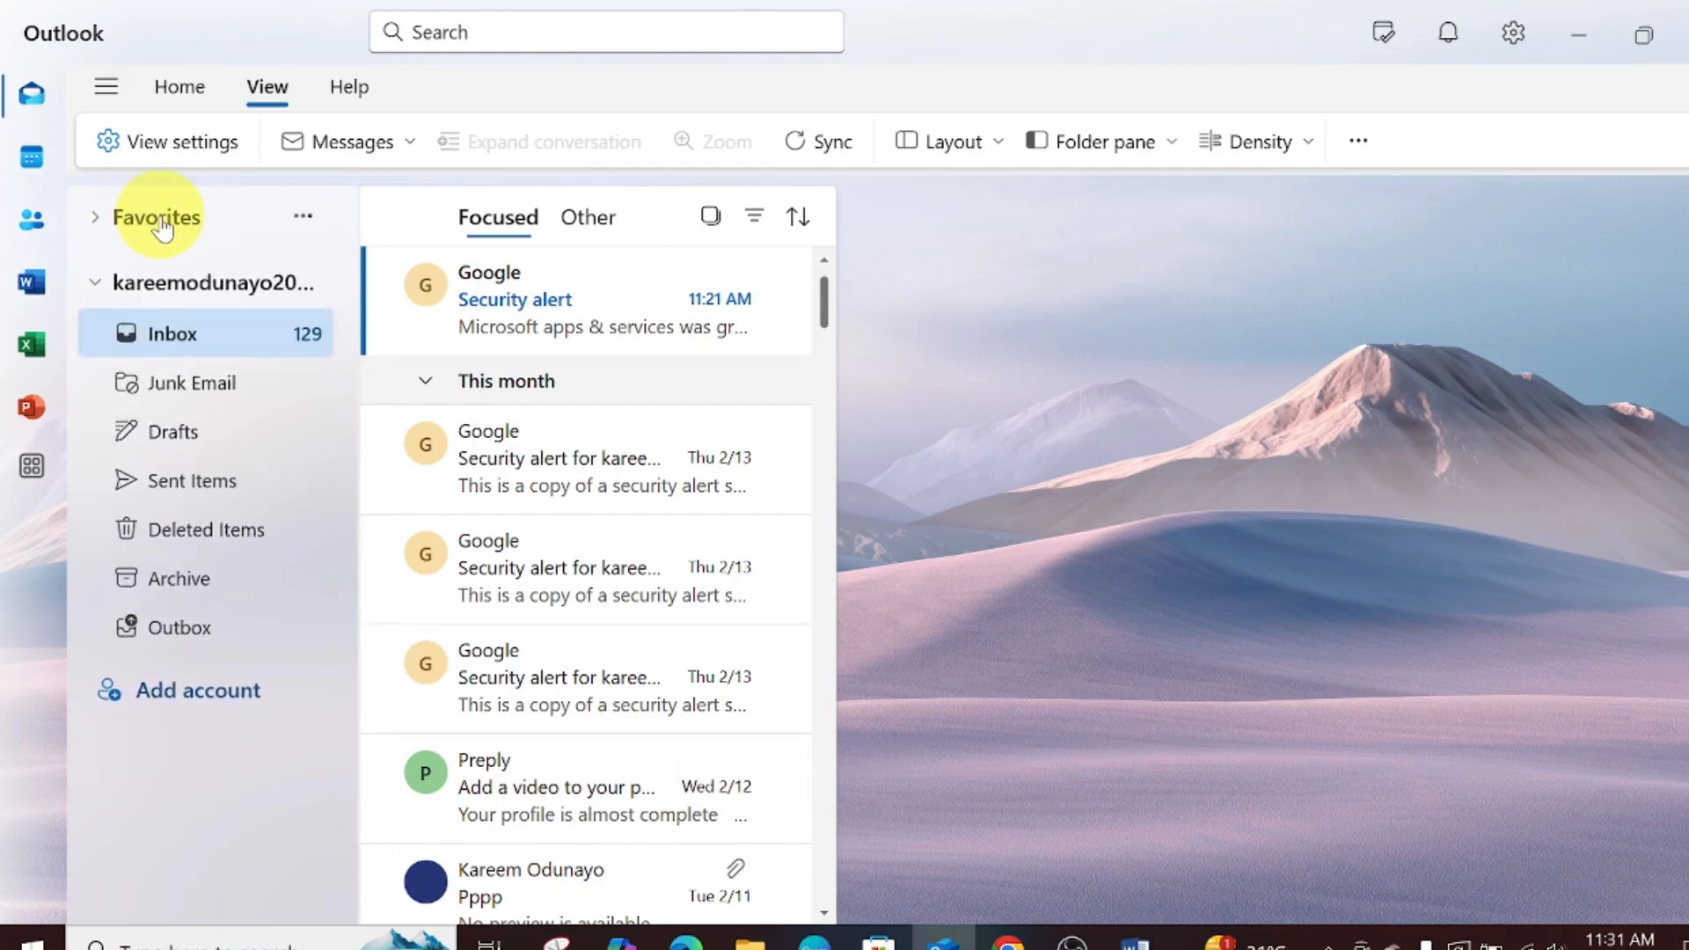
left_click(161, 226)
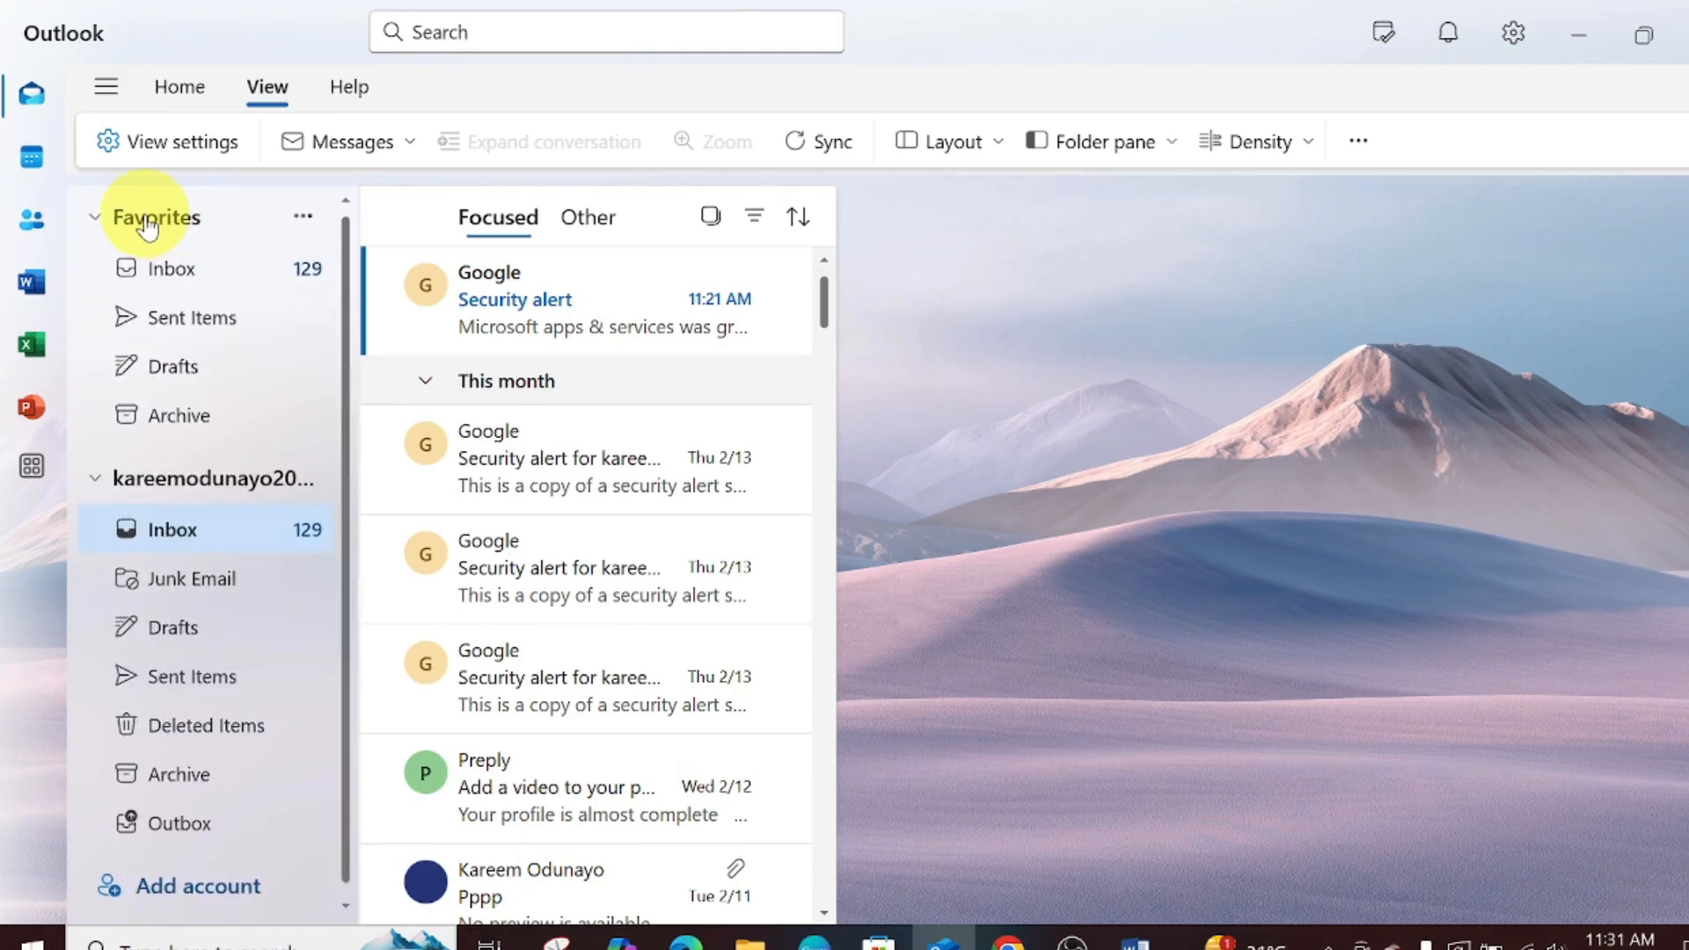
left_click(148, 226)
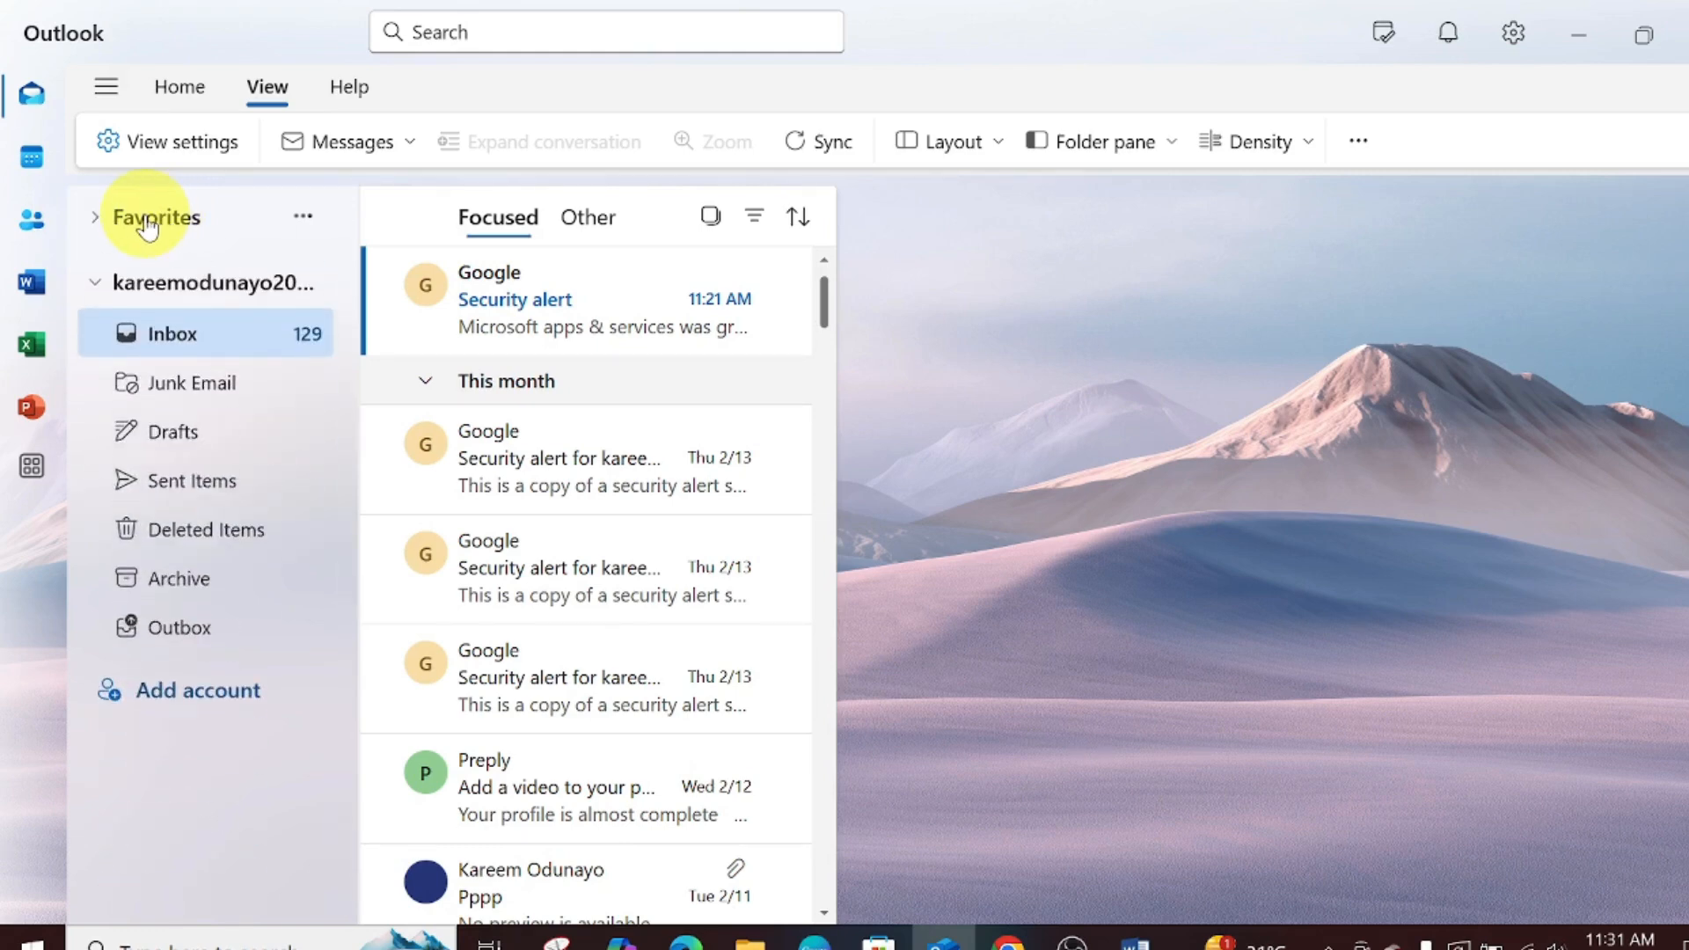
left_click(148, 225)
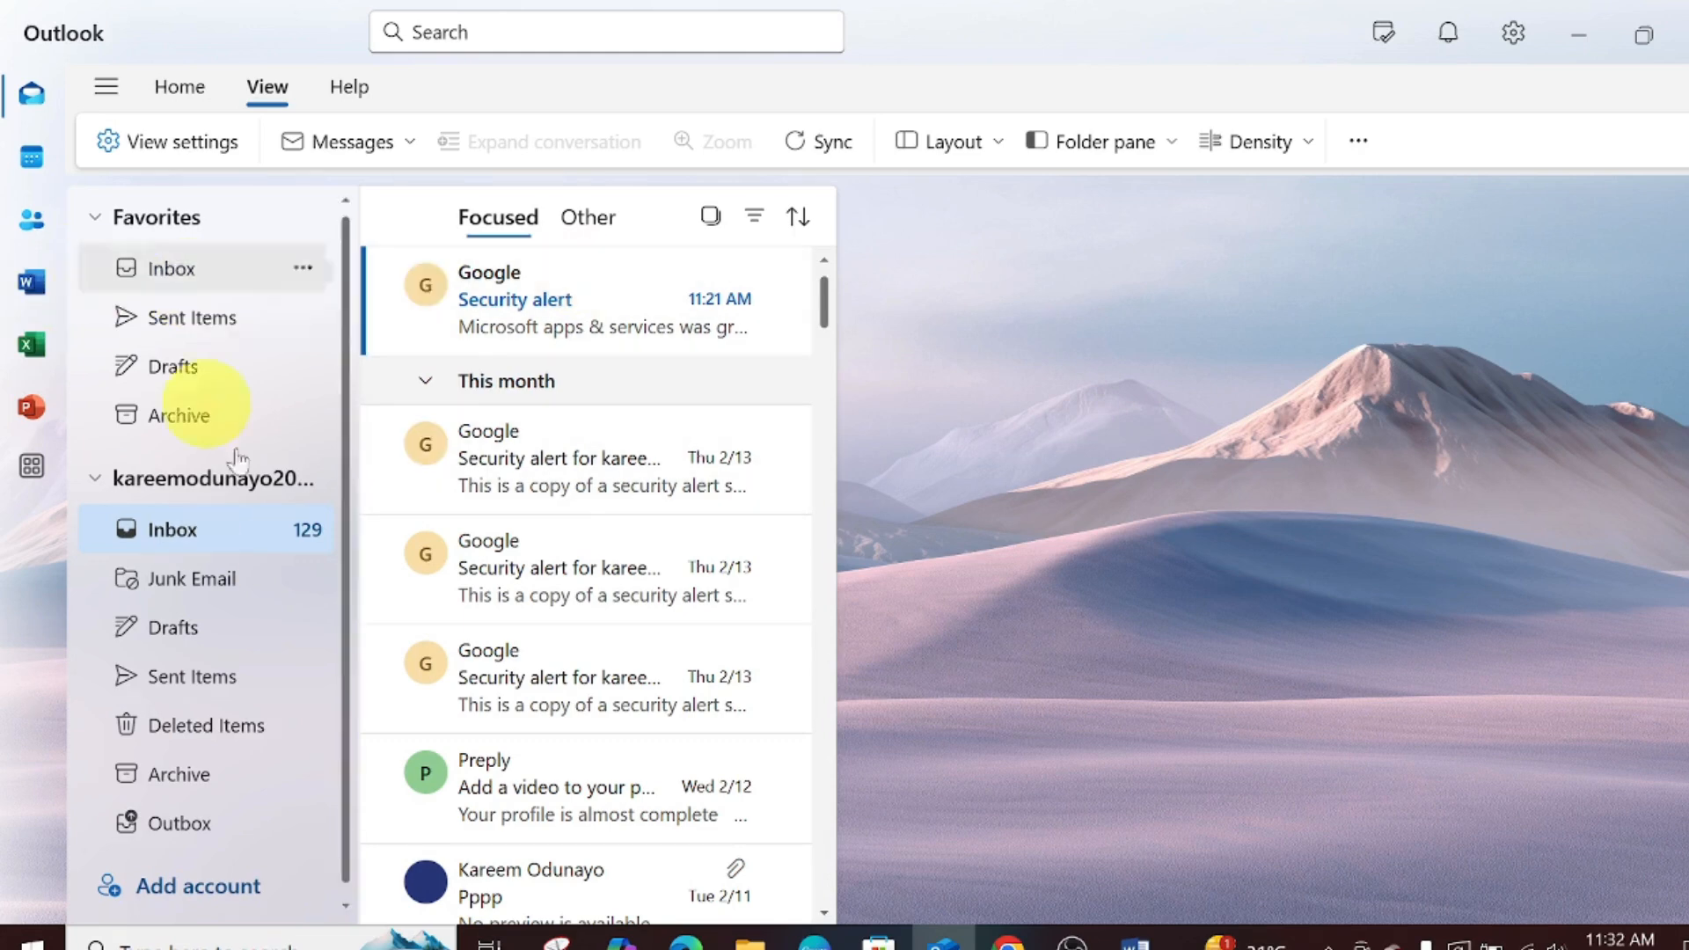
mouse_move(416, 453)
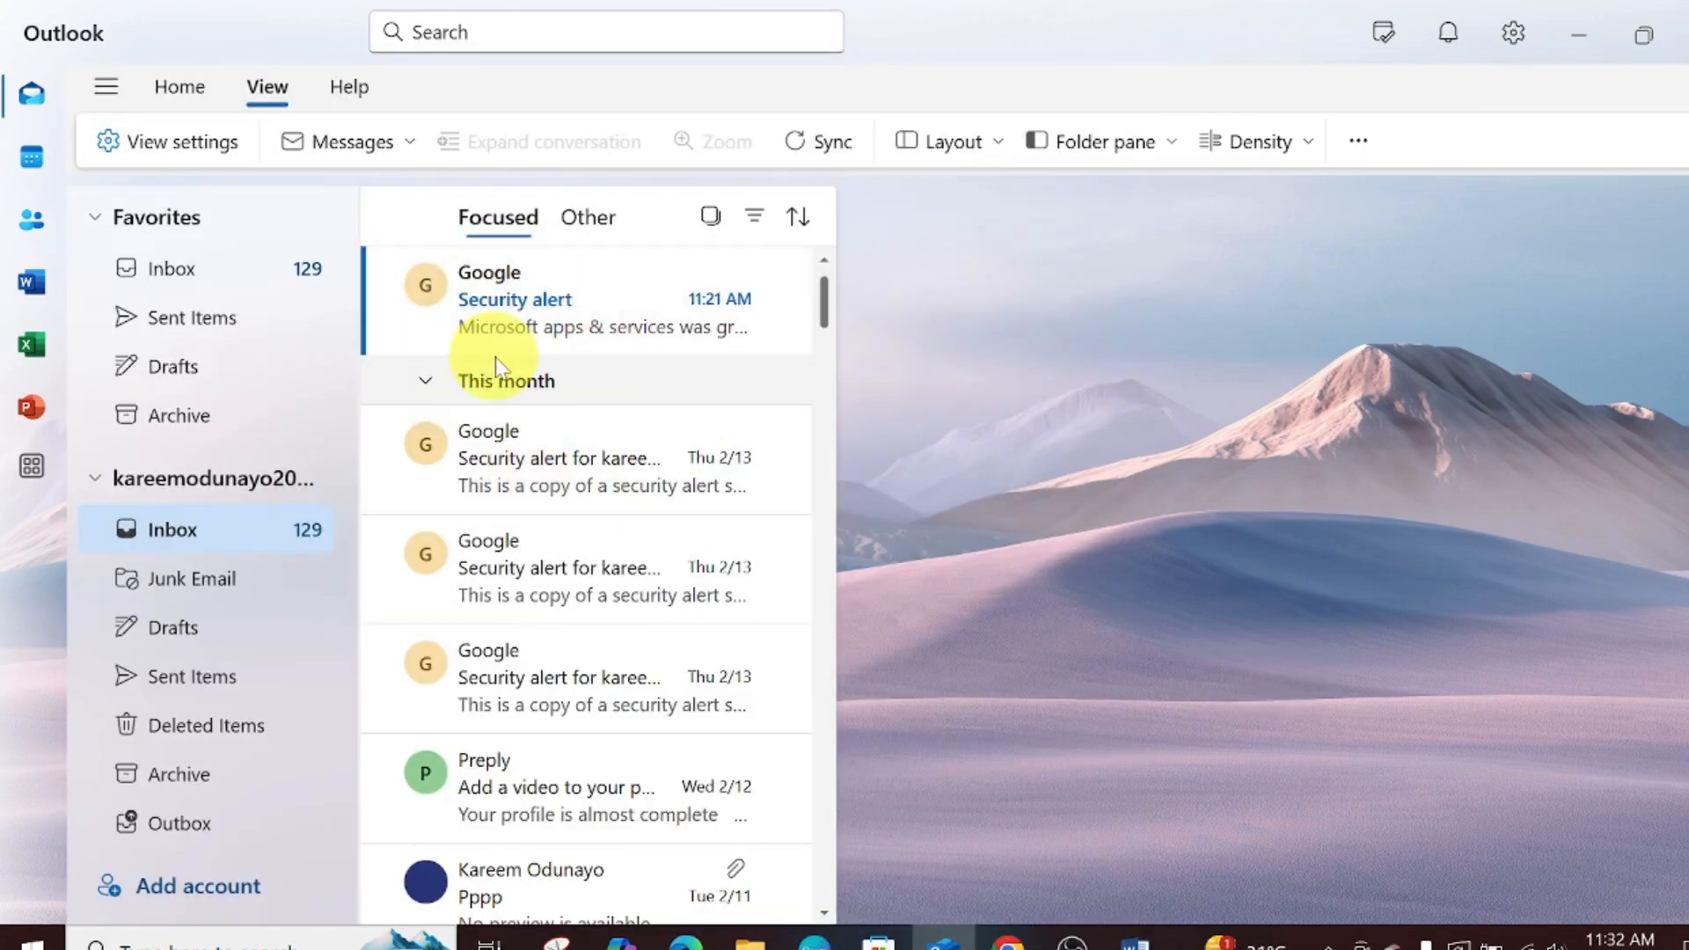
mouse_move(594, 315)
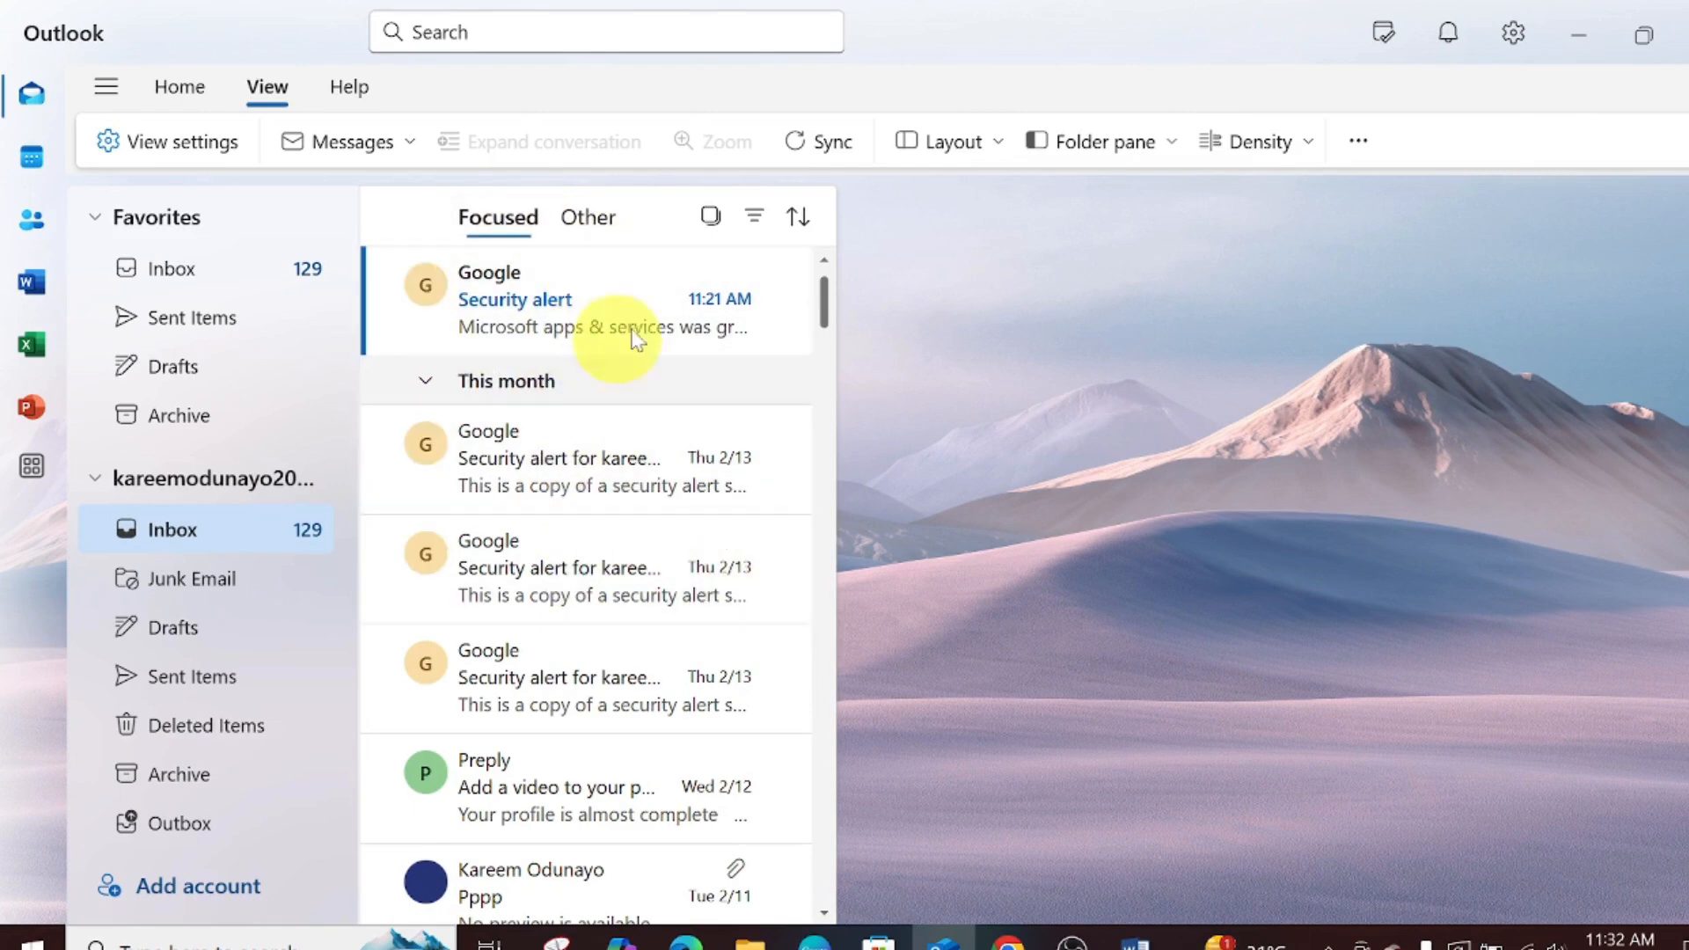
scroll(824, 300, "down", 1)
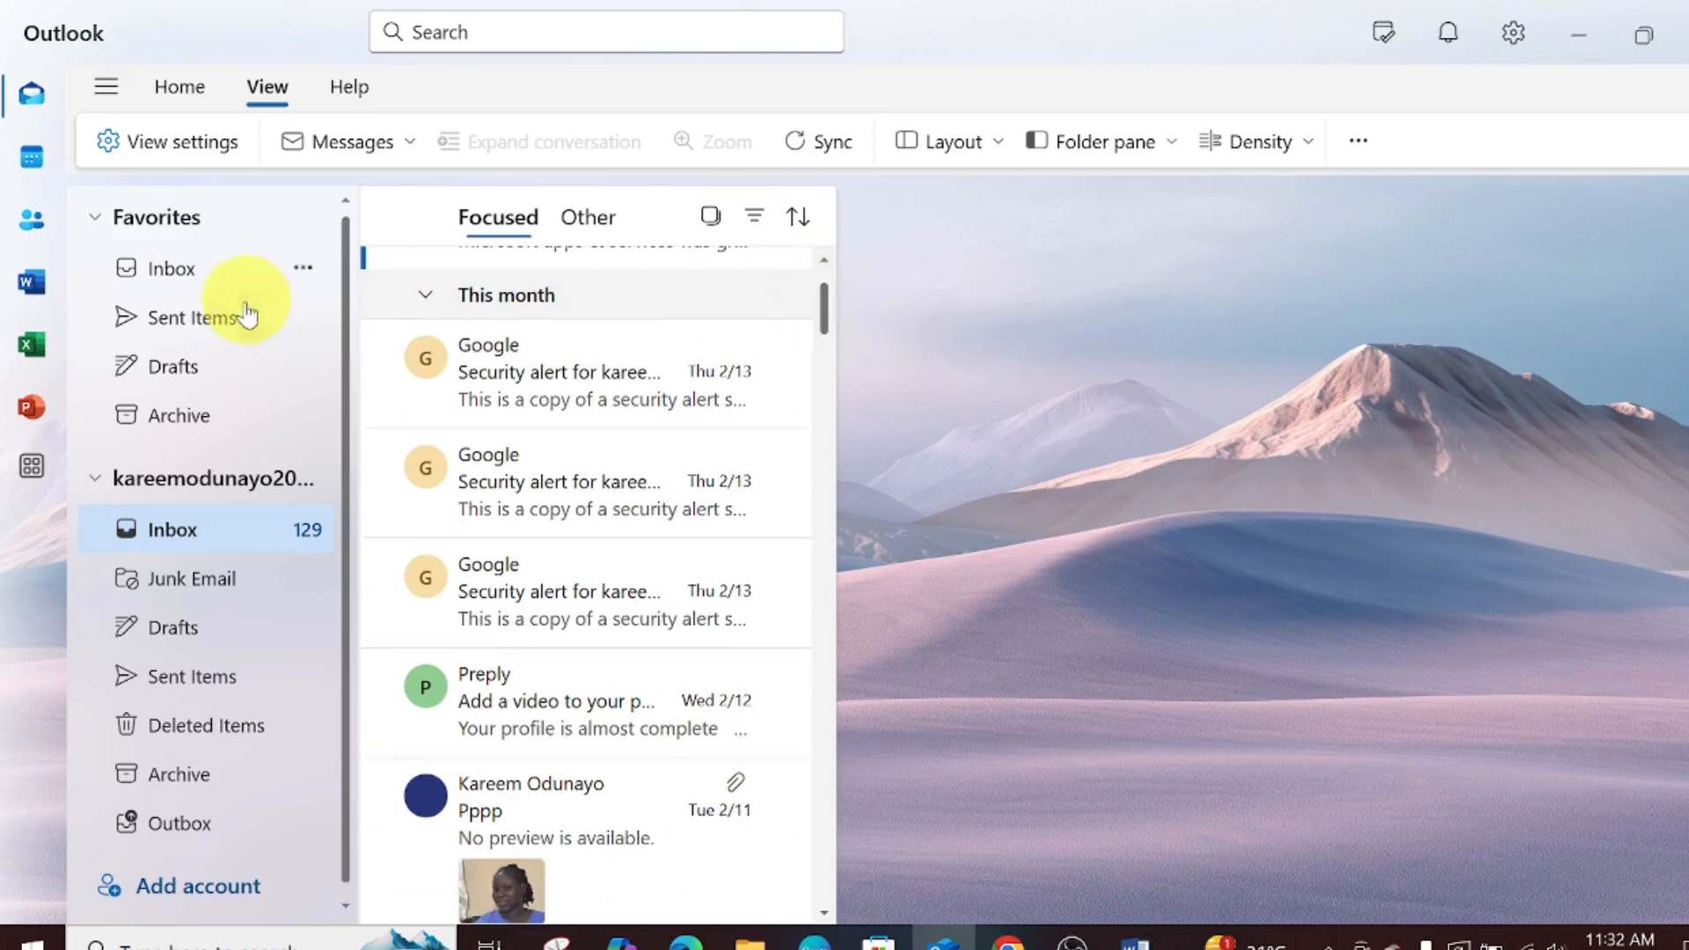
left_click(211, 329)
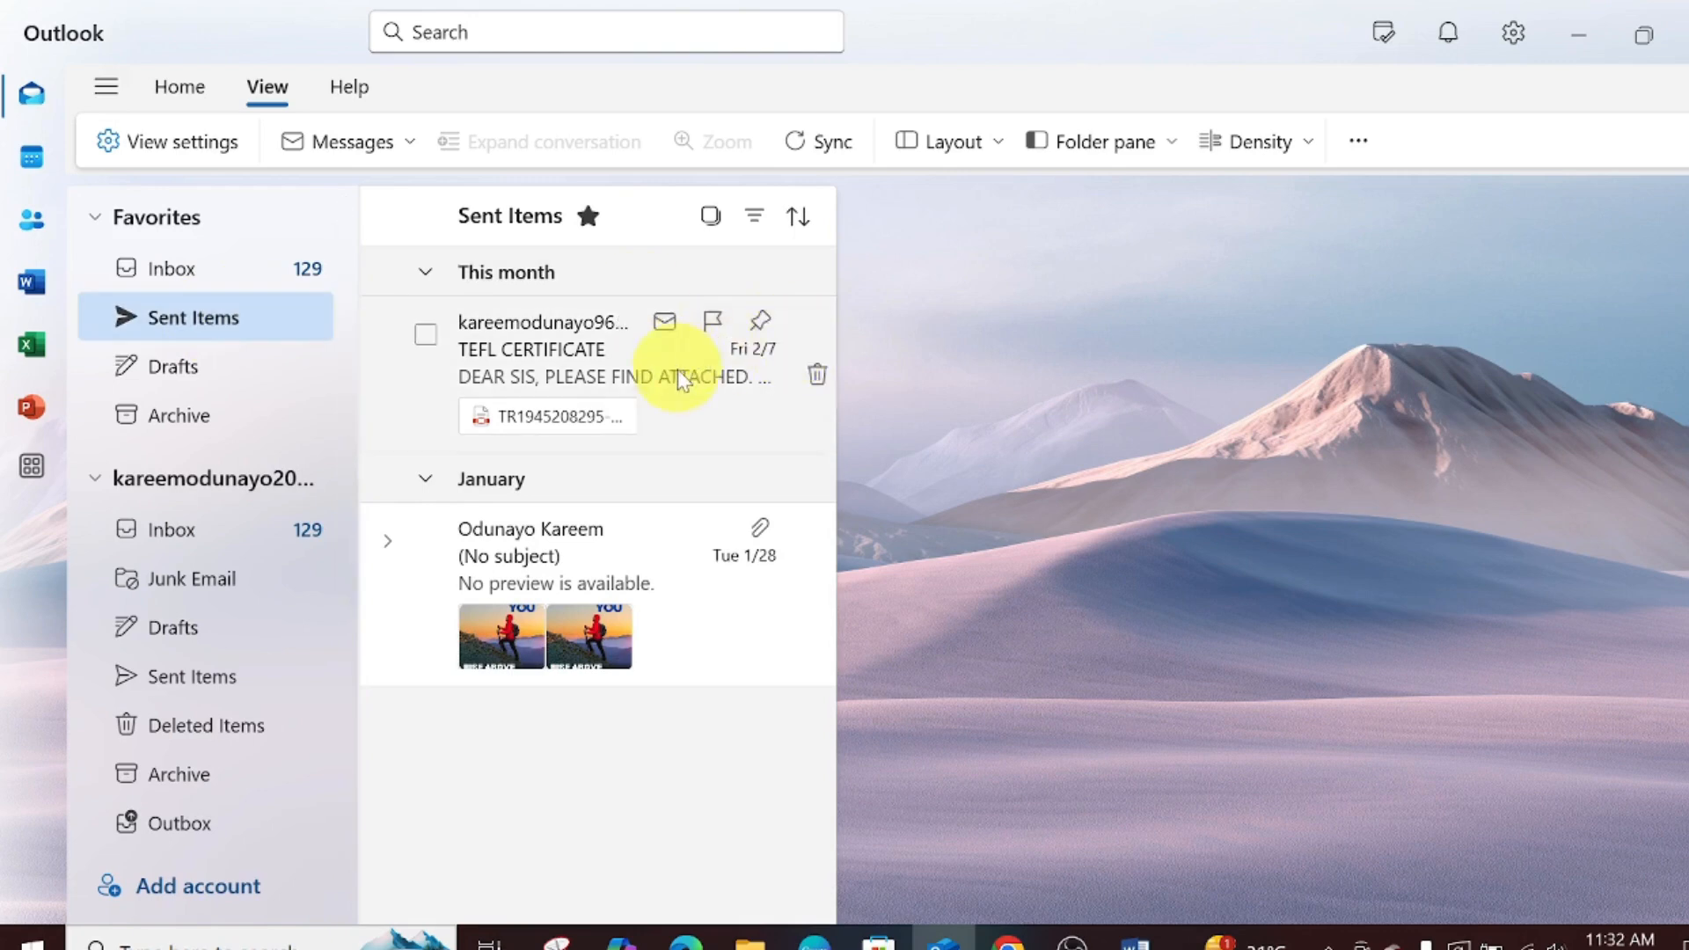
- Browse Drafts, Archive, Junk Email, account Drafts and Deleted Items, ending on the empty Outbox
left_click(139, 384)
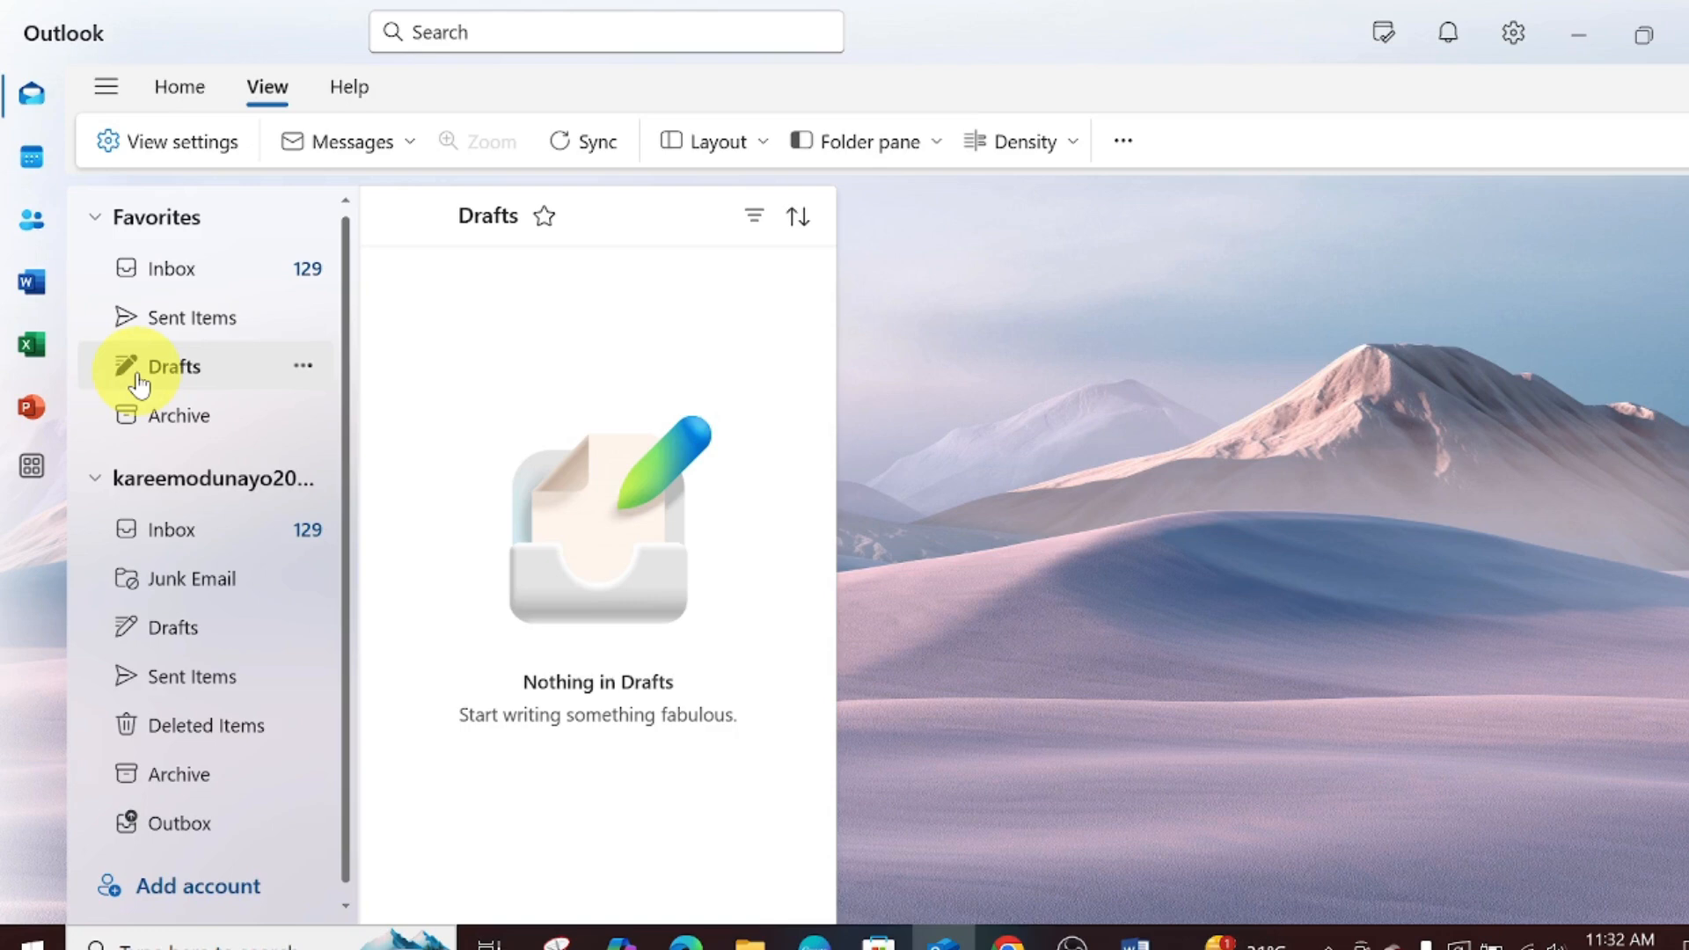
left_click(211, 424)
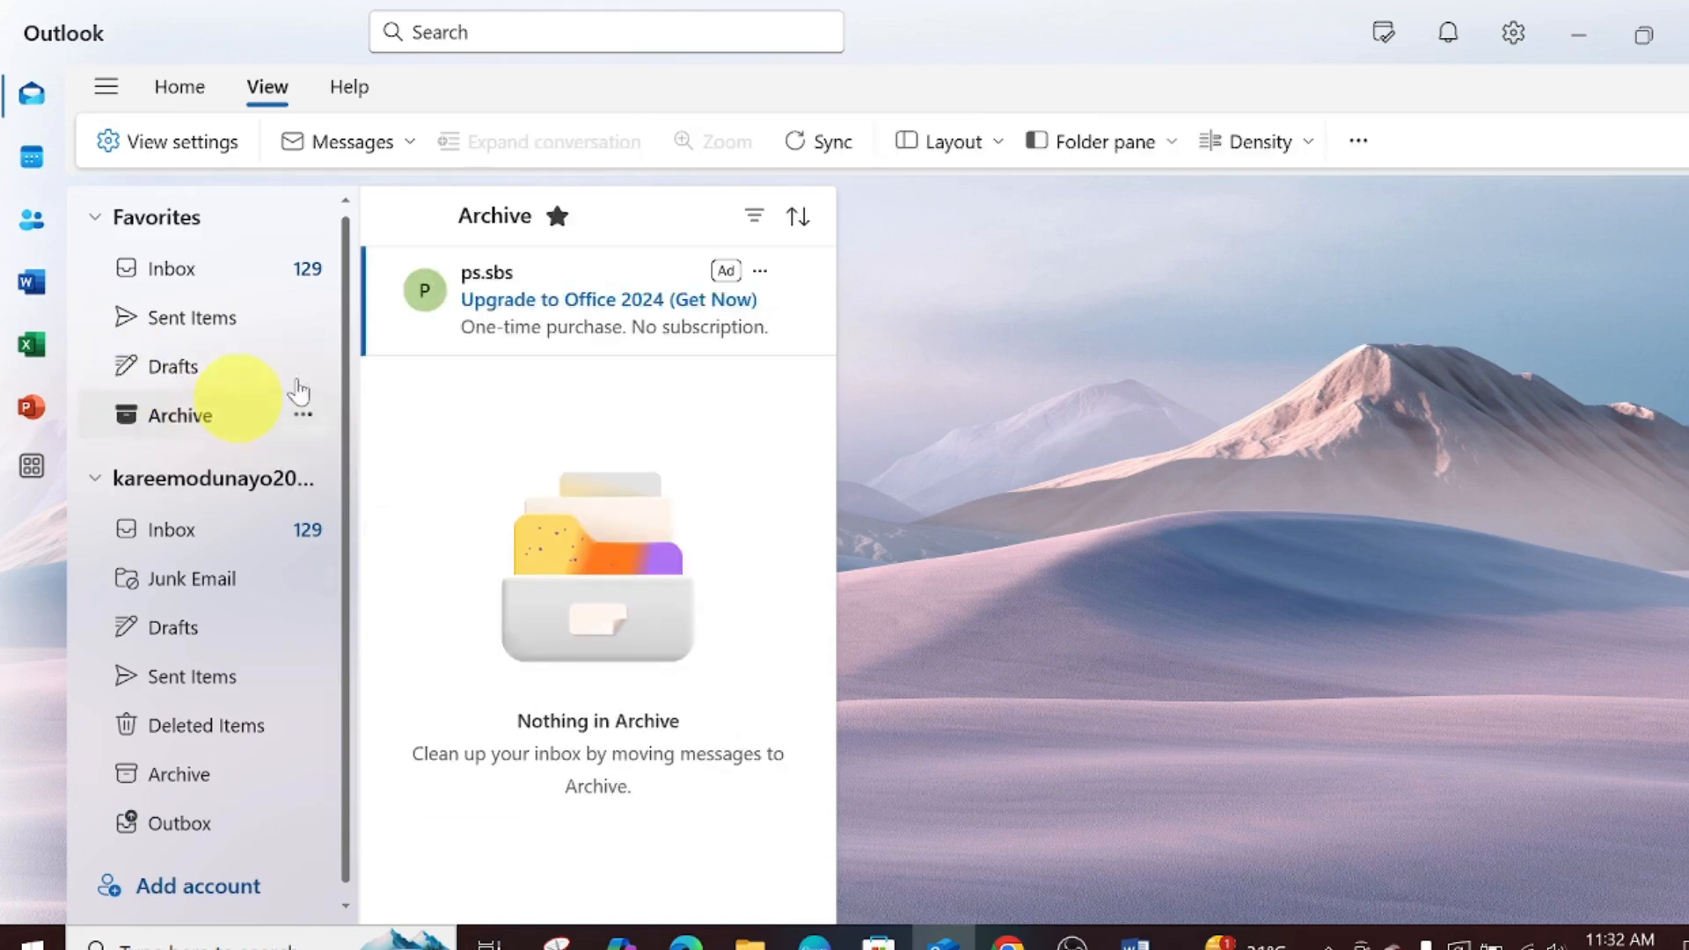
scroll(349, 409, "down", 1)
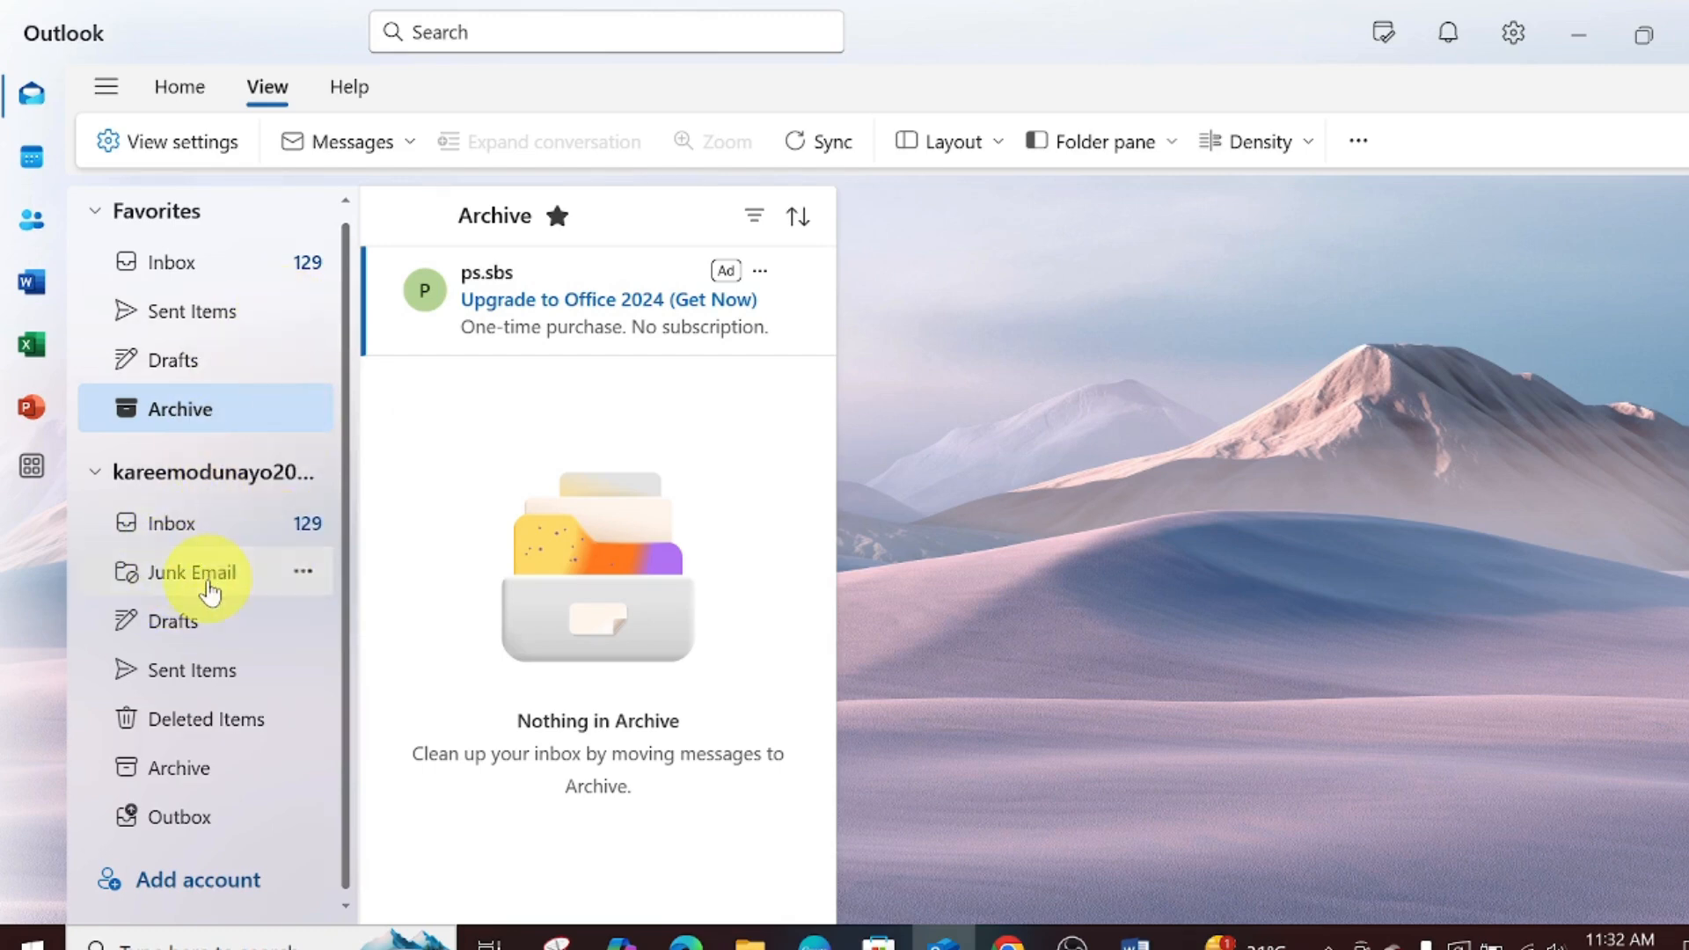
left_click(208, 589)
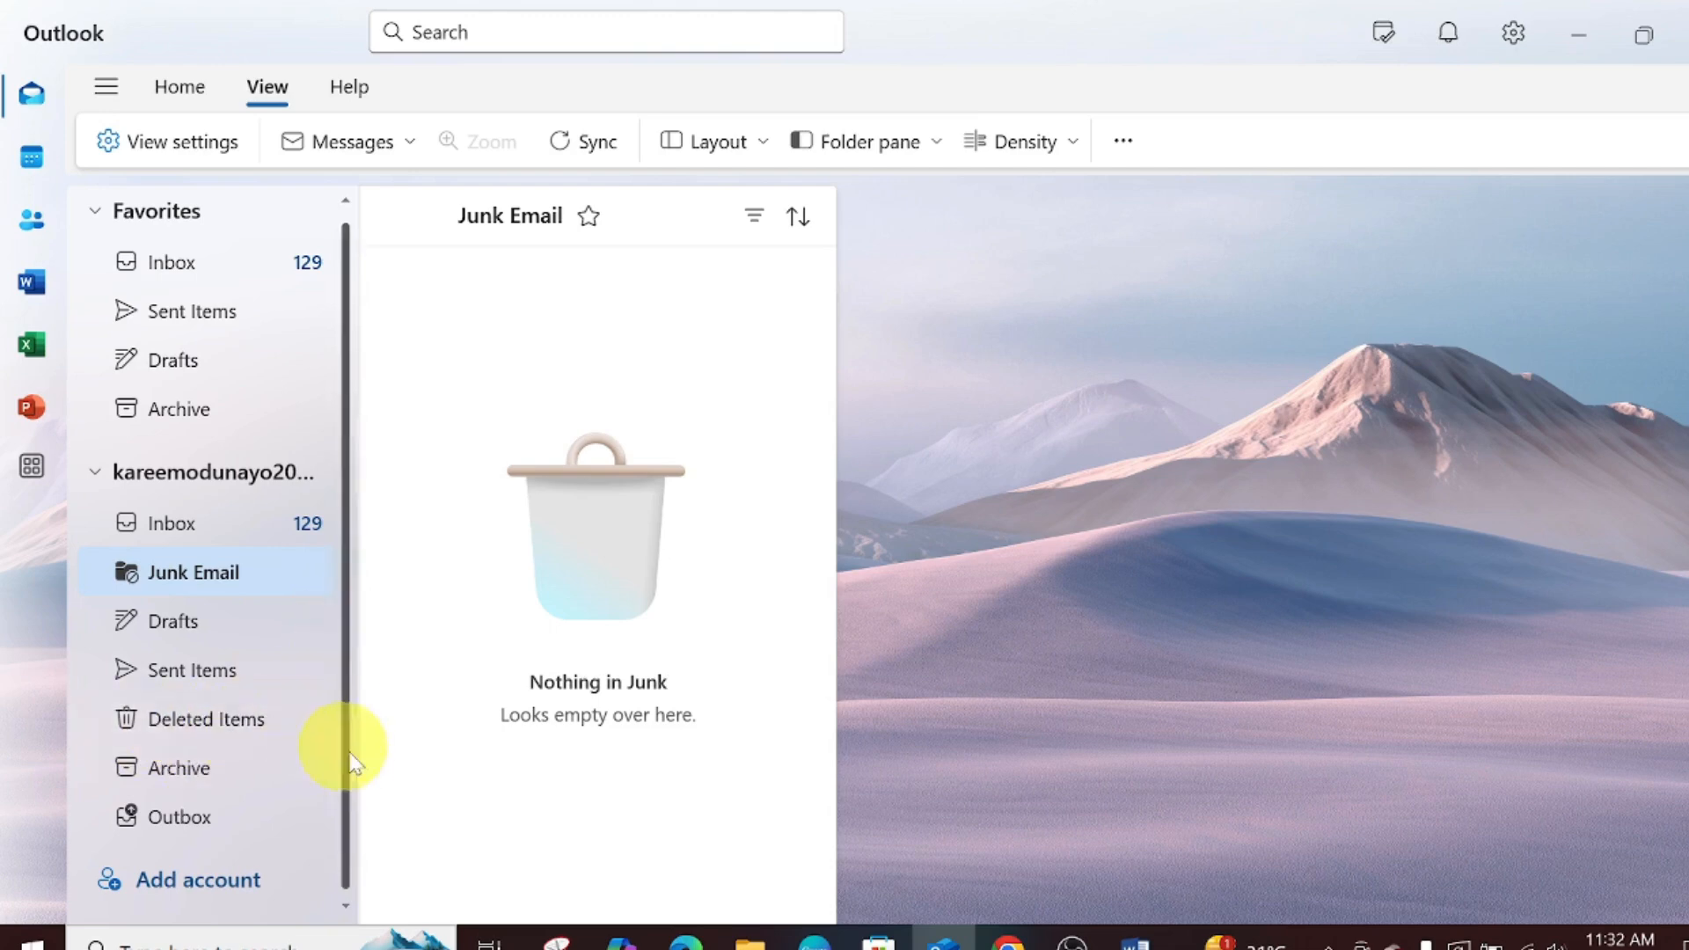
left_click(203, 637)
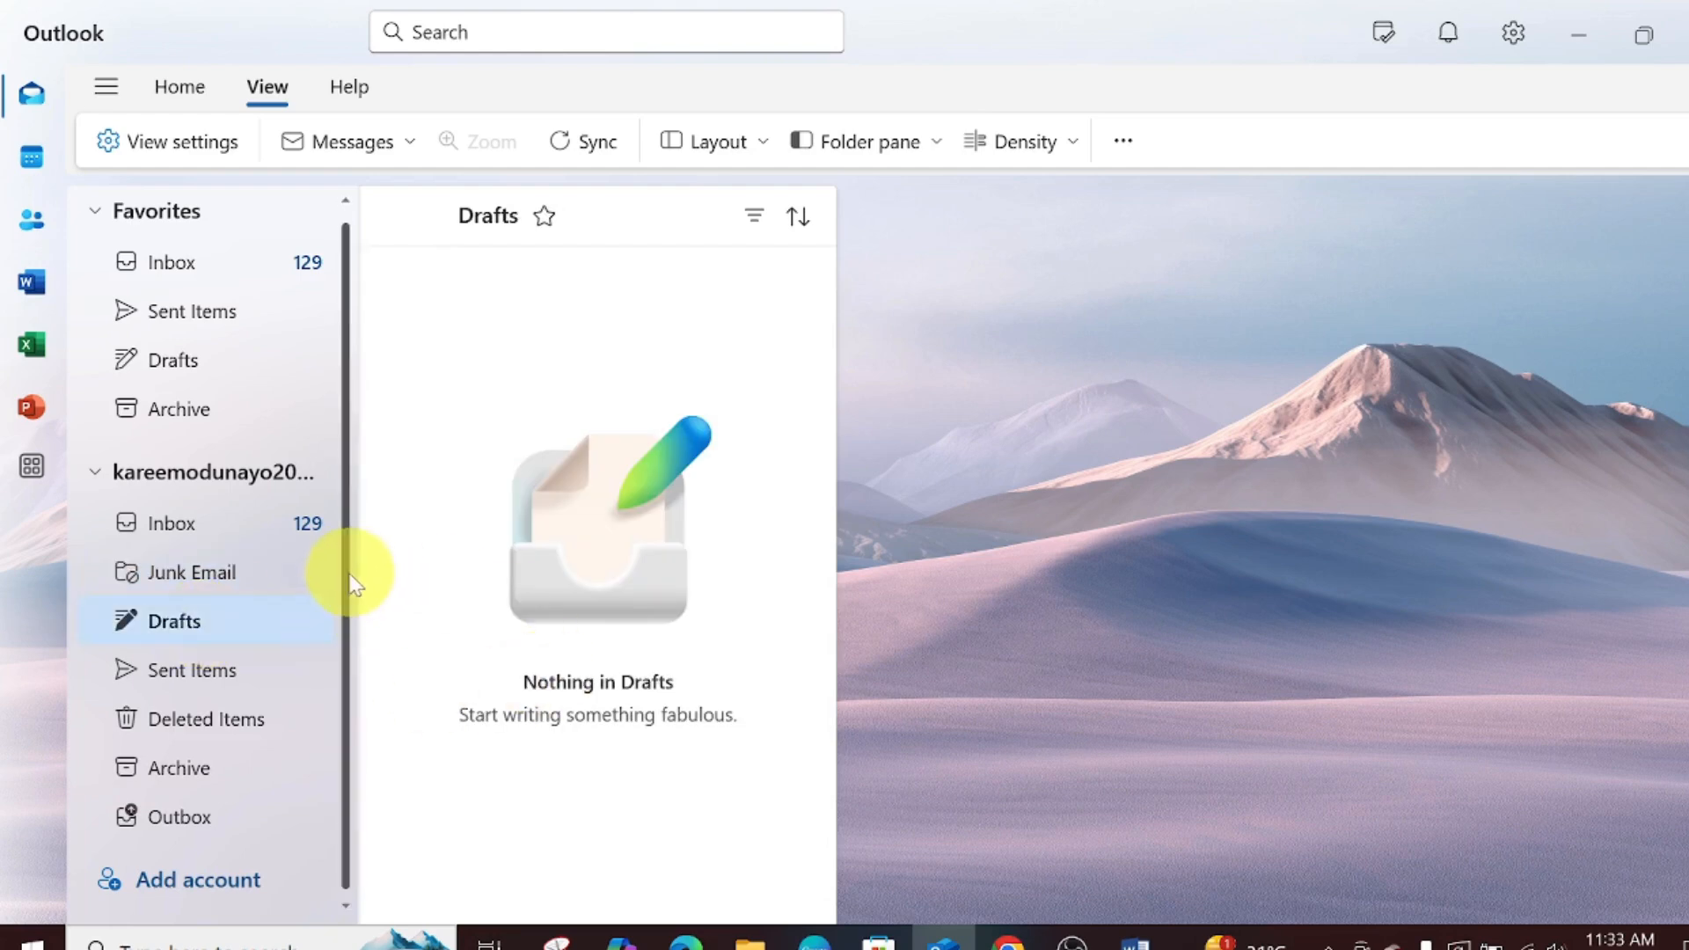
left_click(164, 728)
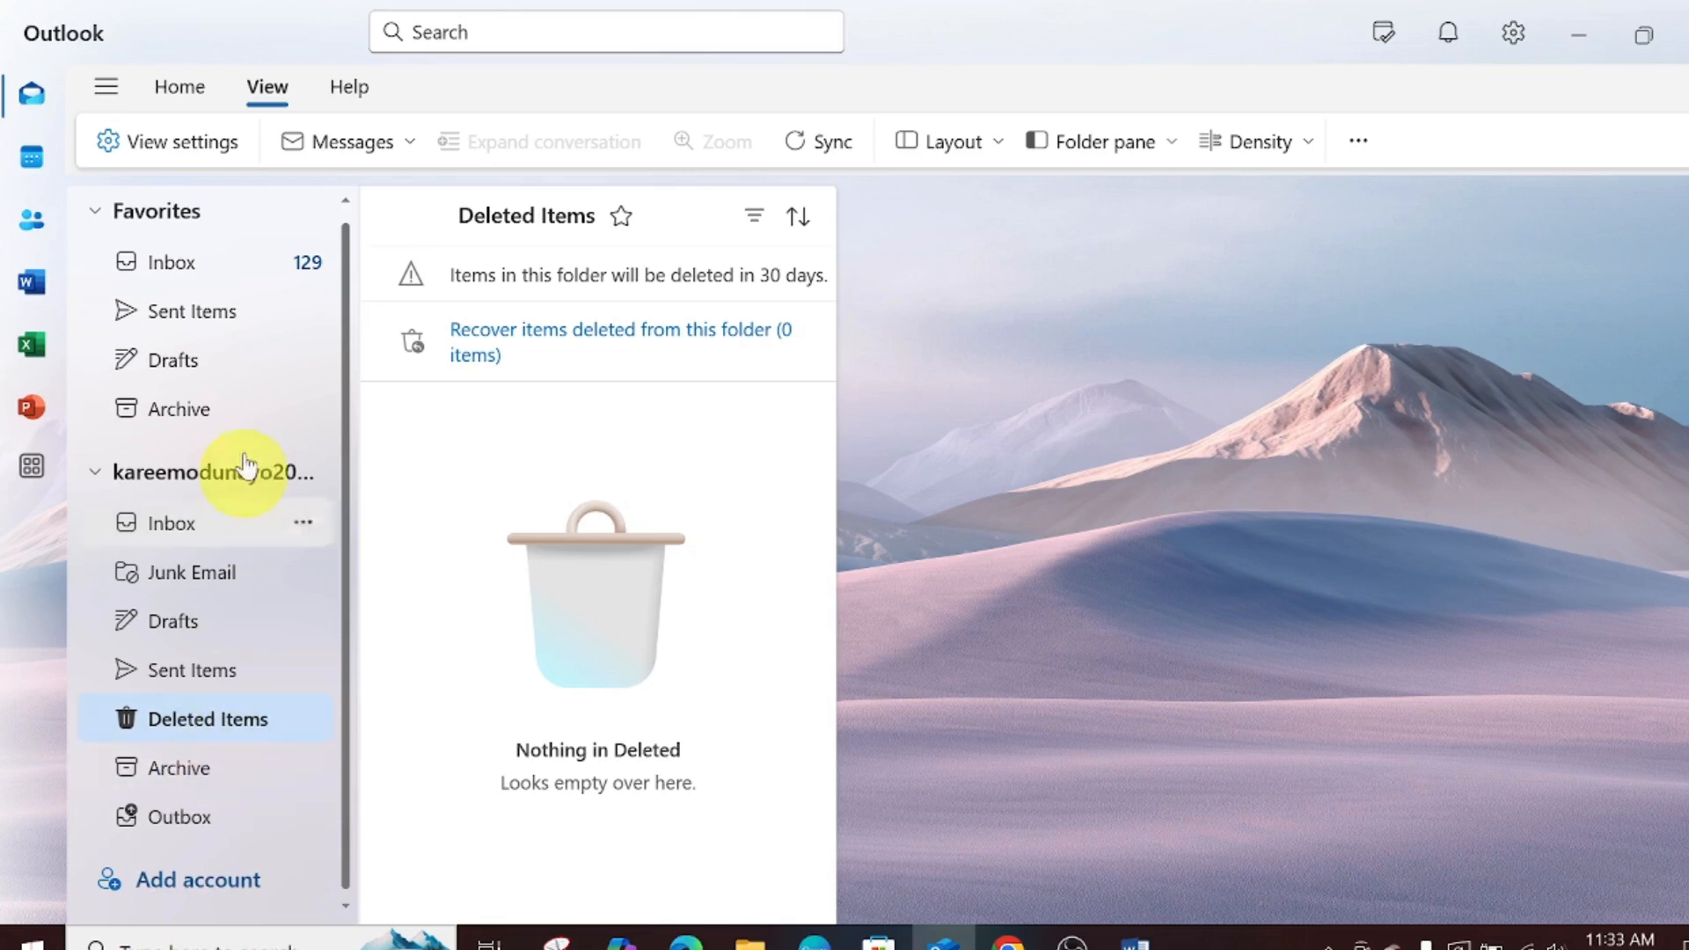
left_click(212, 846)
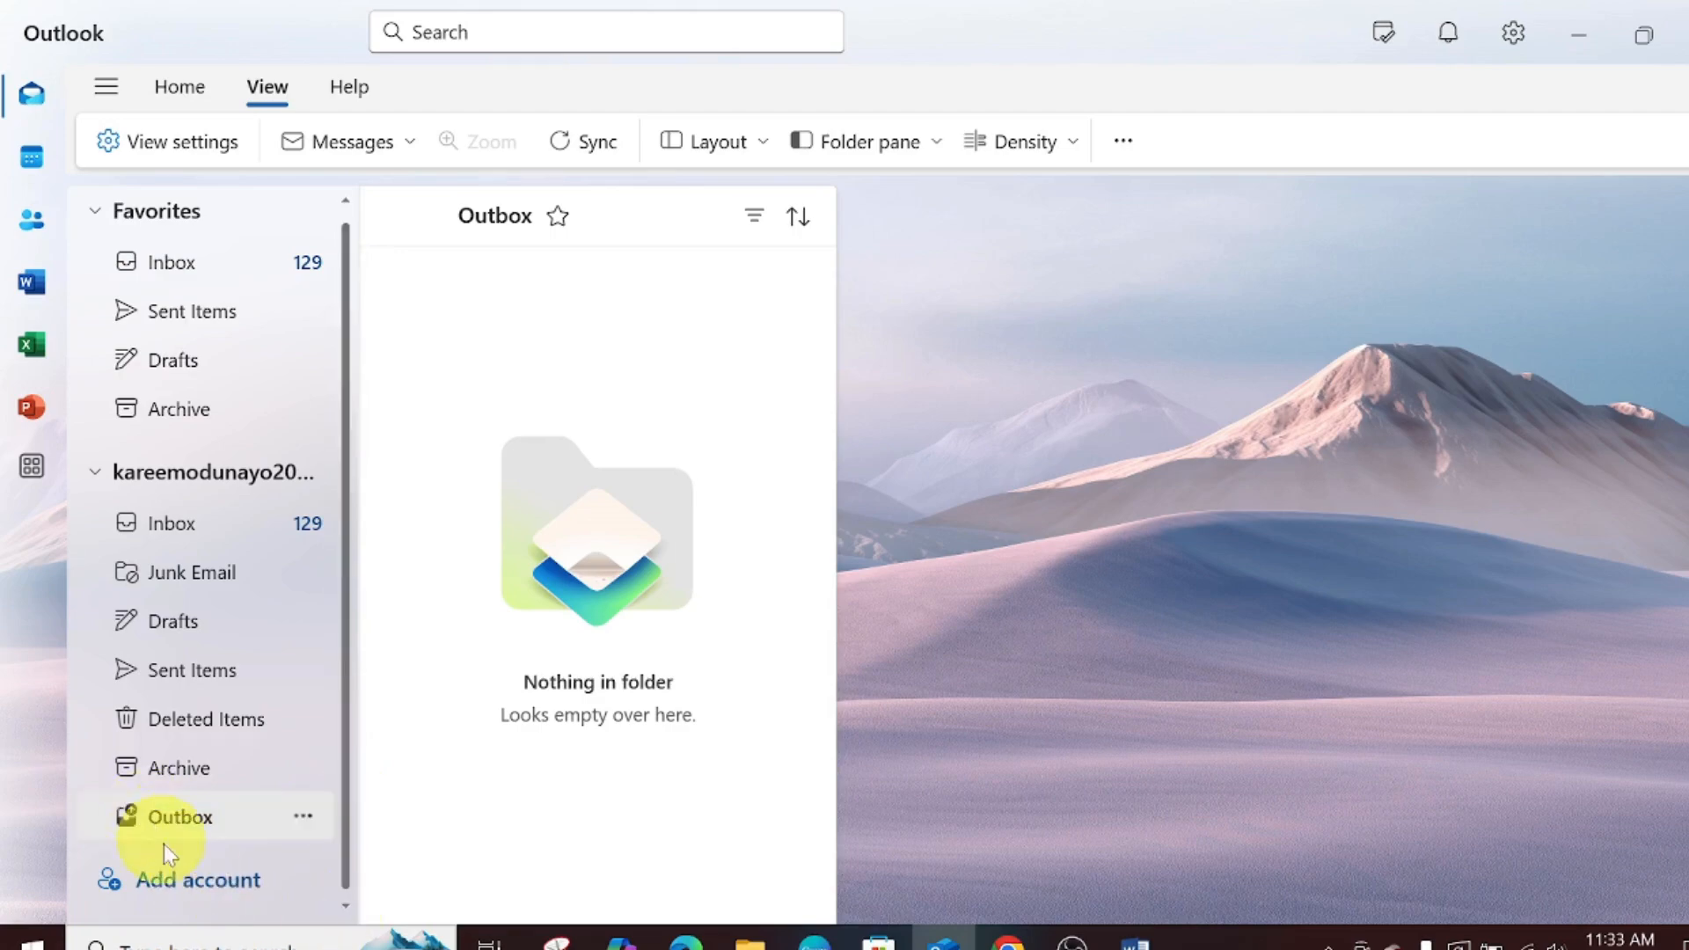
left_click(227, 890)
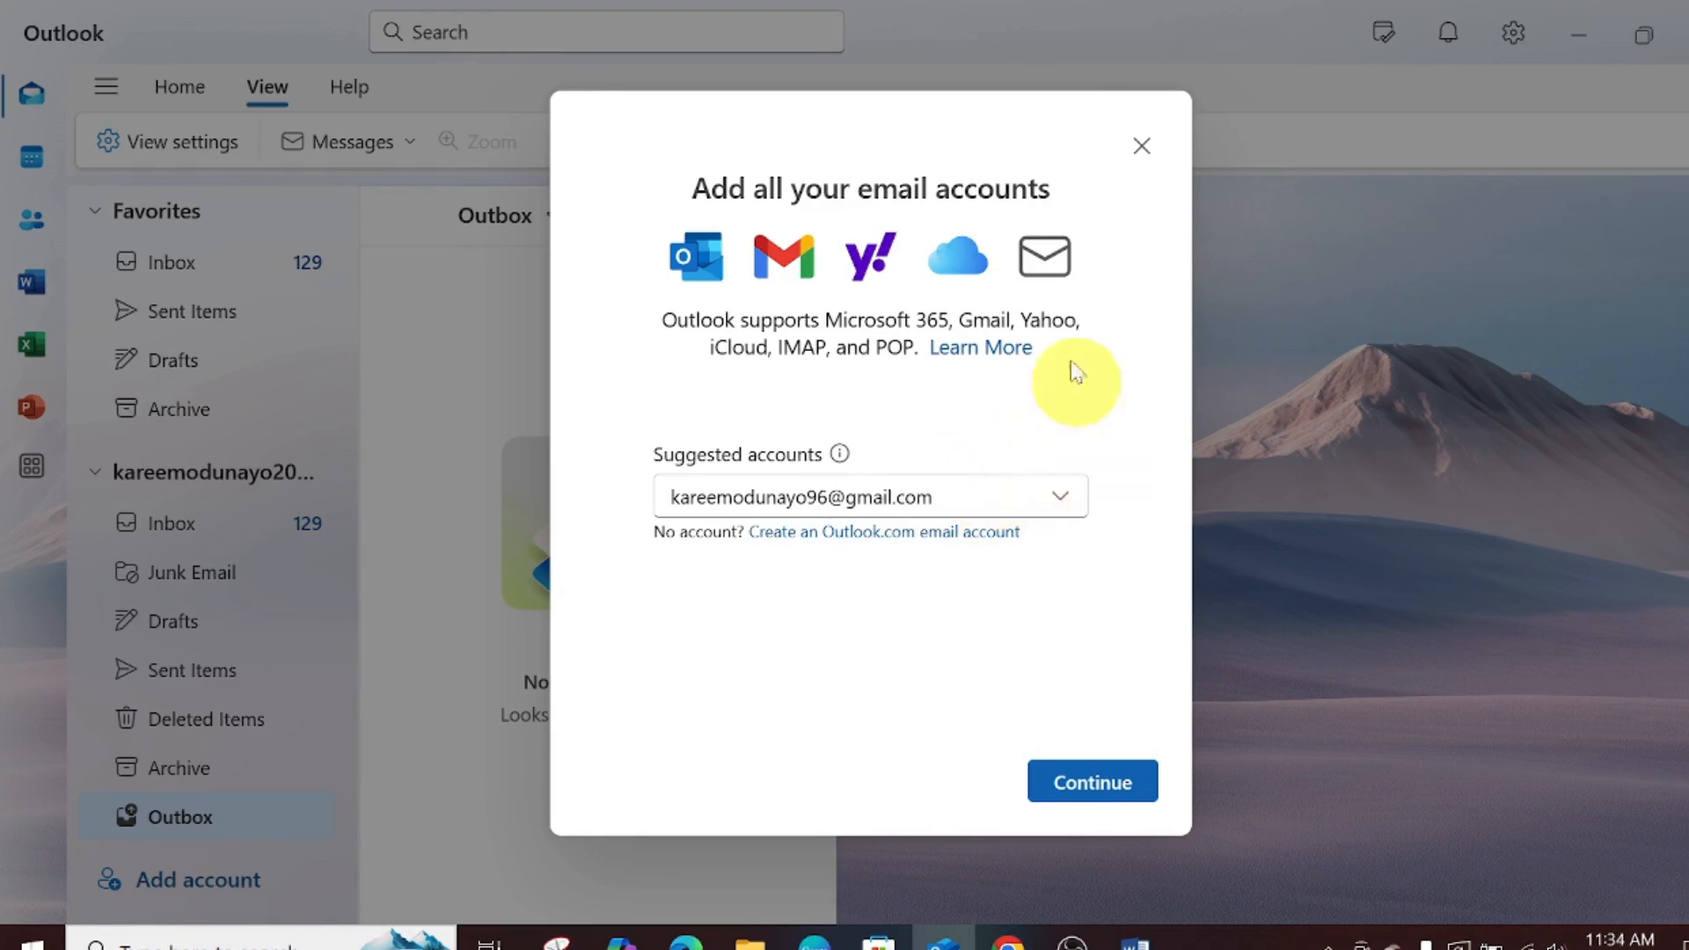
left_click(1145, 145)
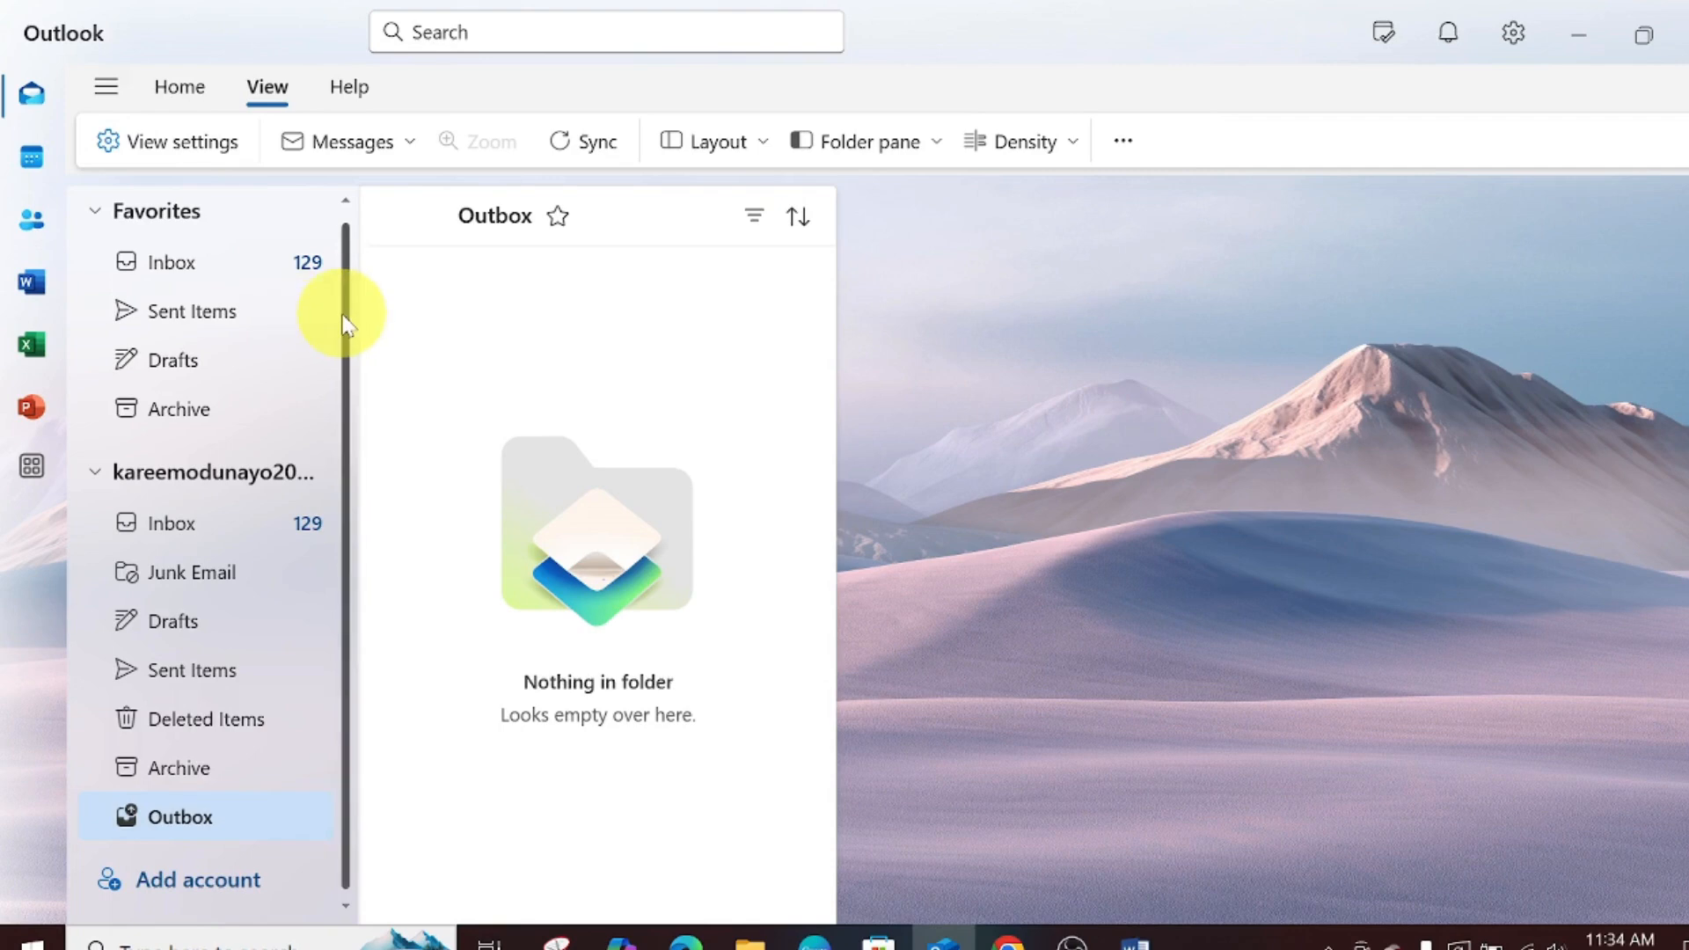
- From the Inbox, start a blank new email using New mail on the Home tab
scroll(344, 321, "up", 1)
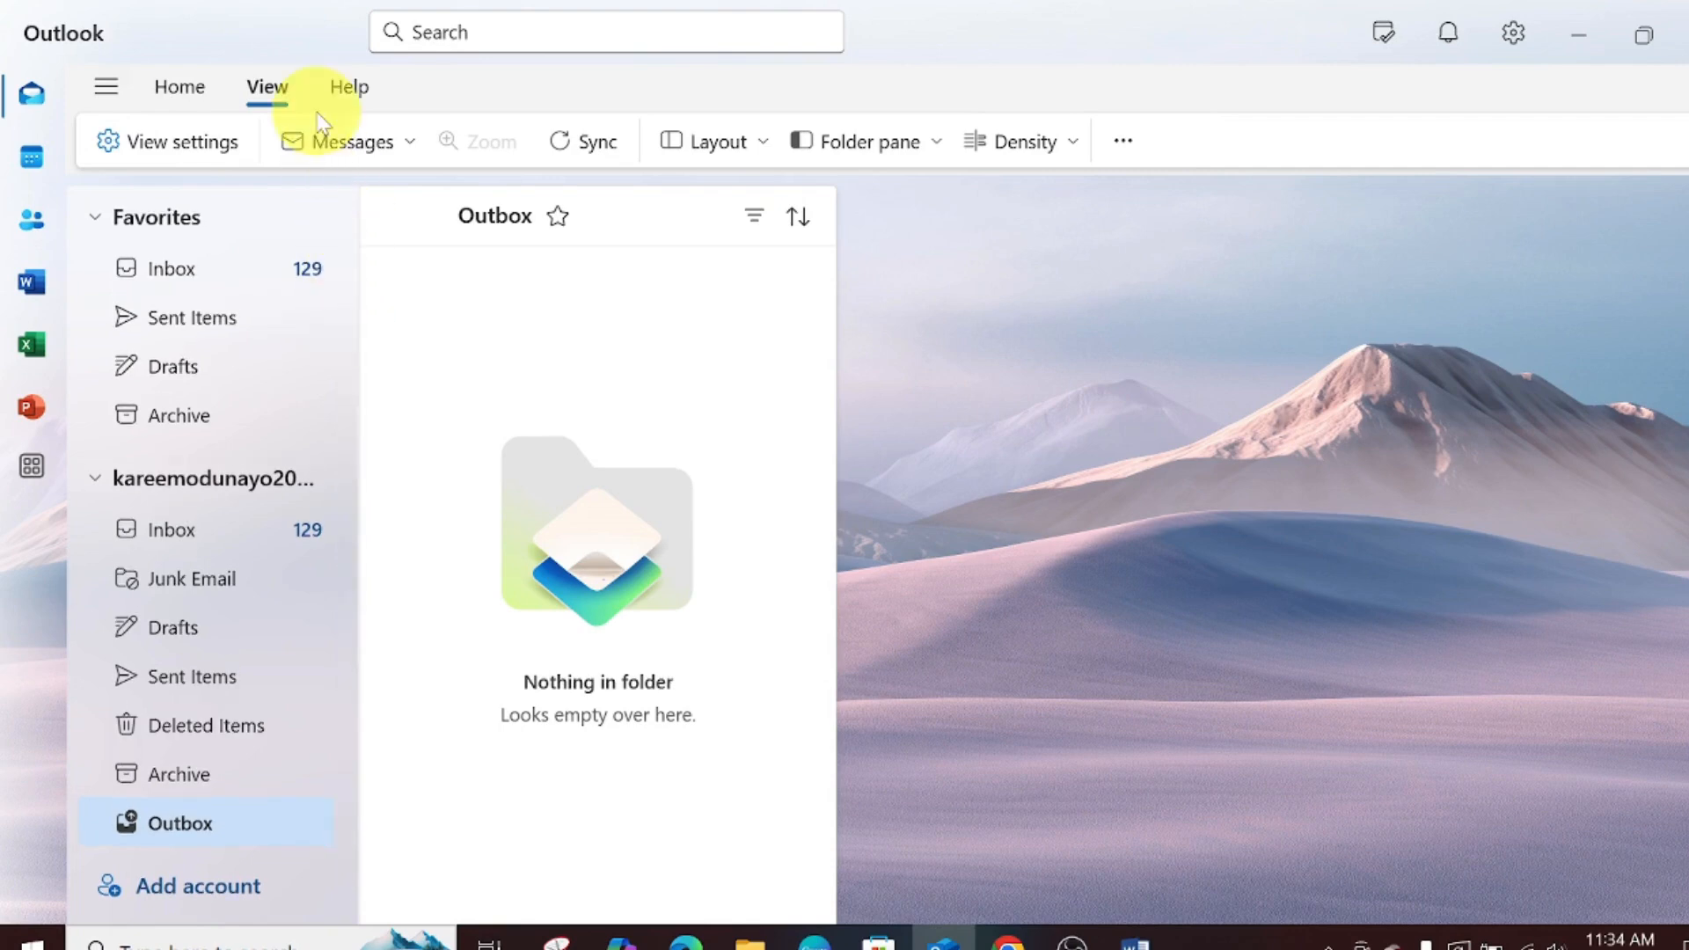
left_click(170, 279)
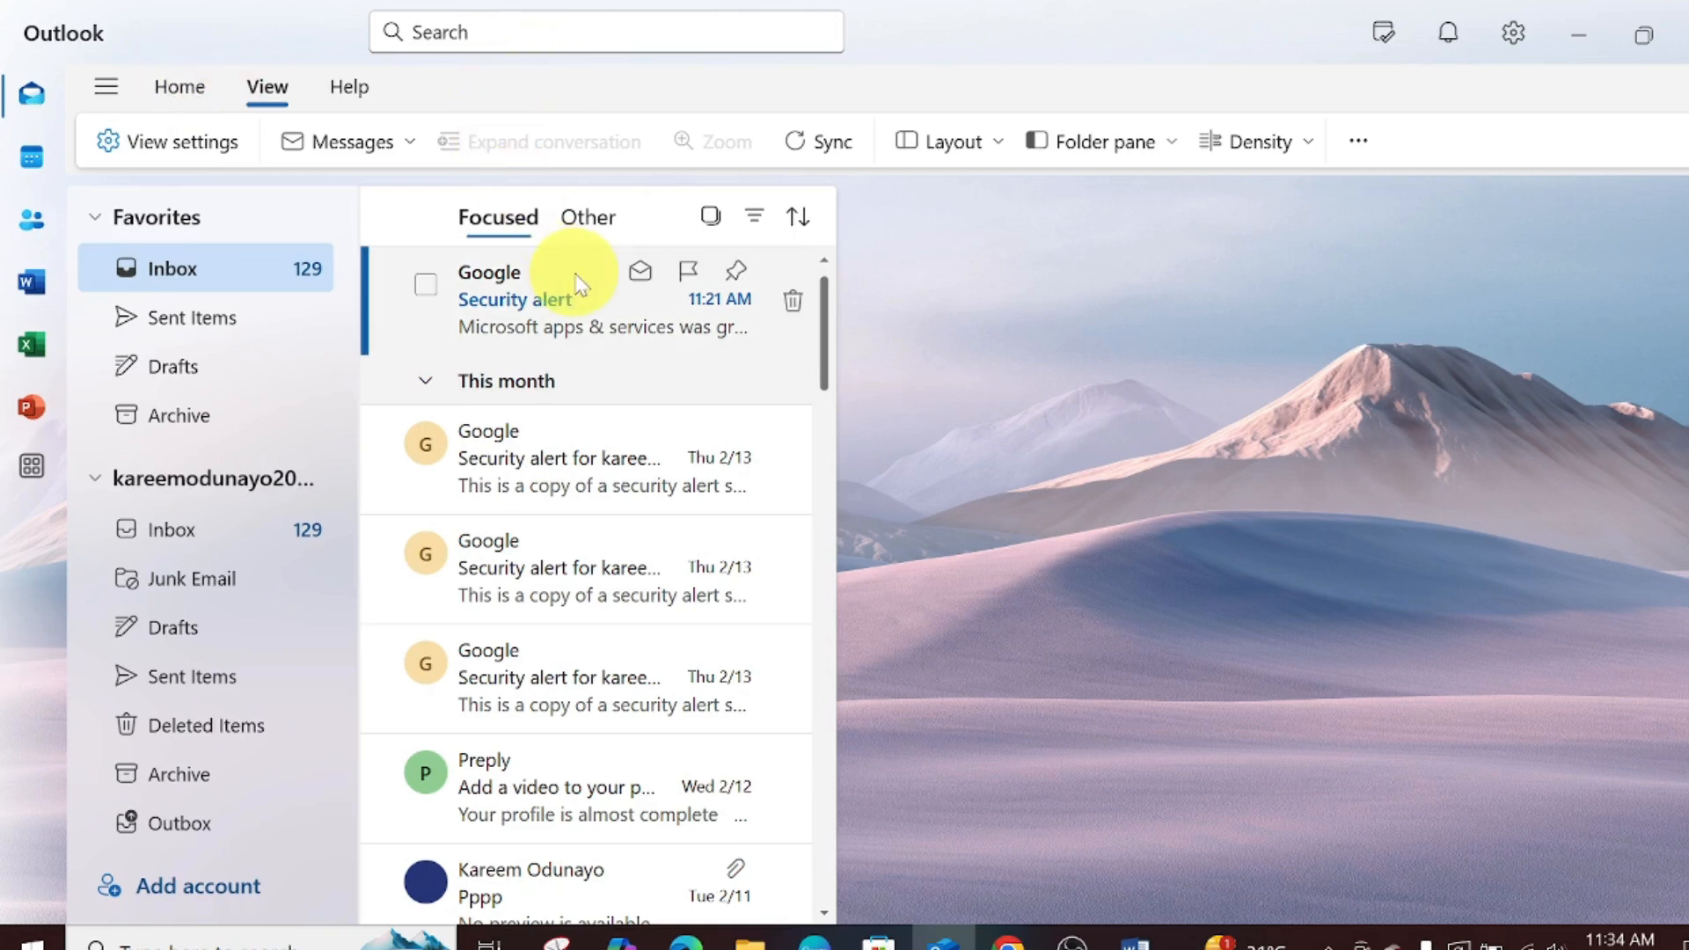
left_click(183, 88)
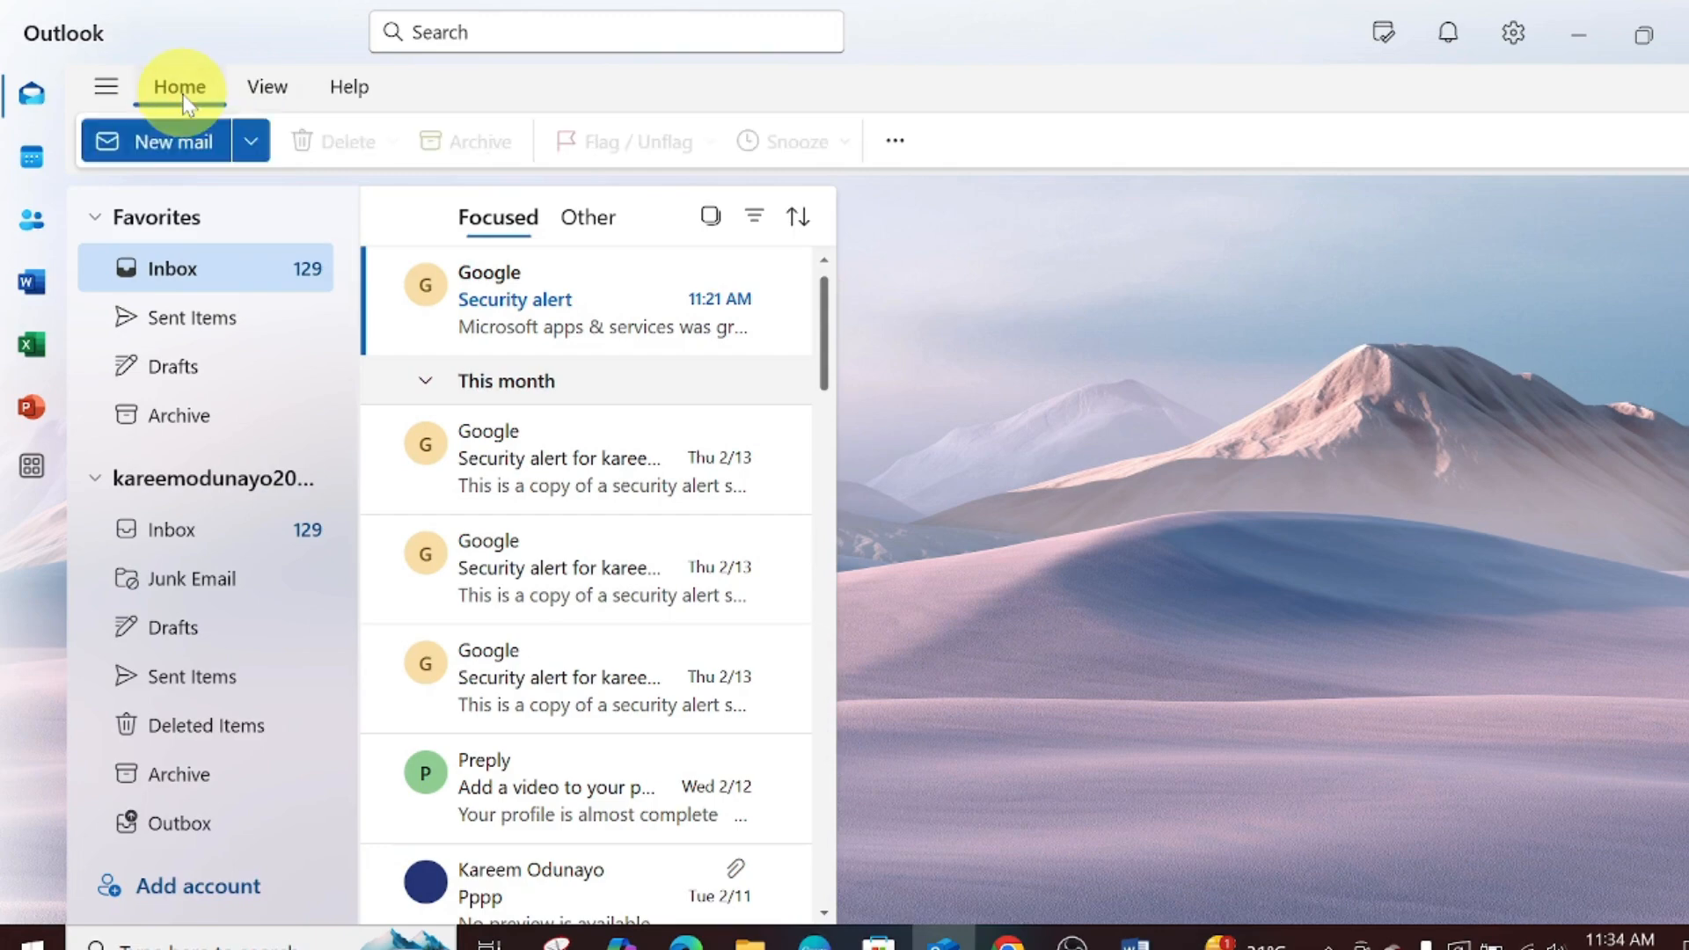
left_click(188, 95)
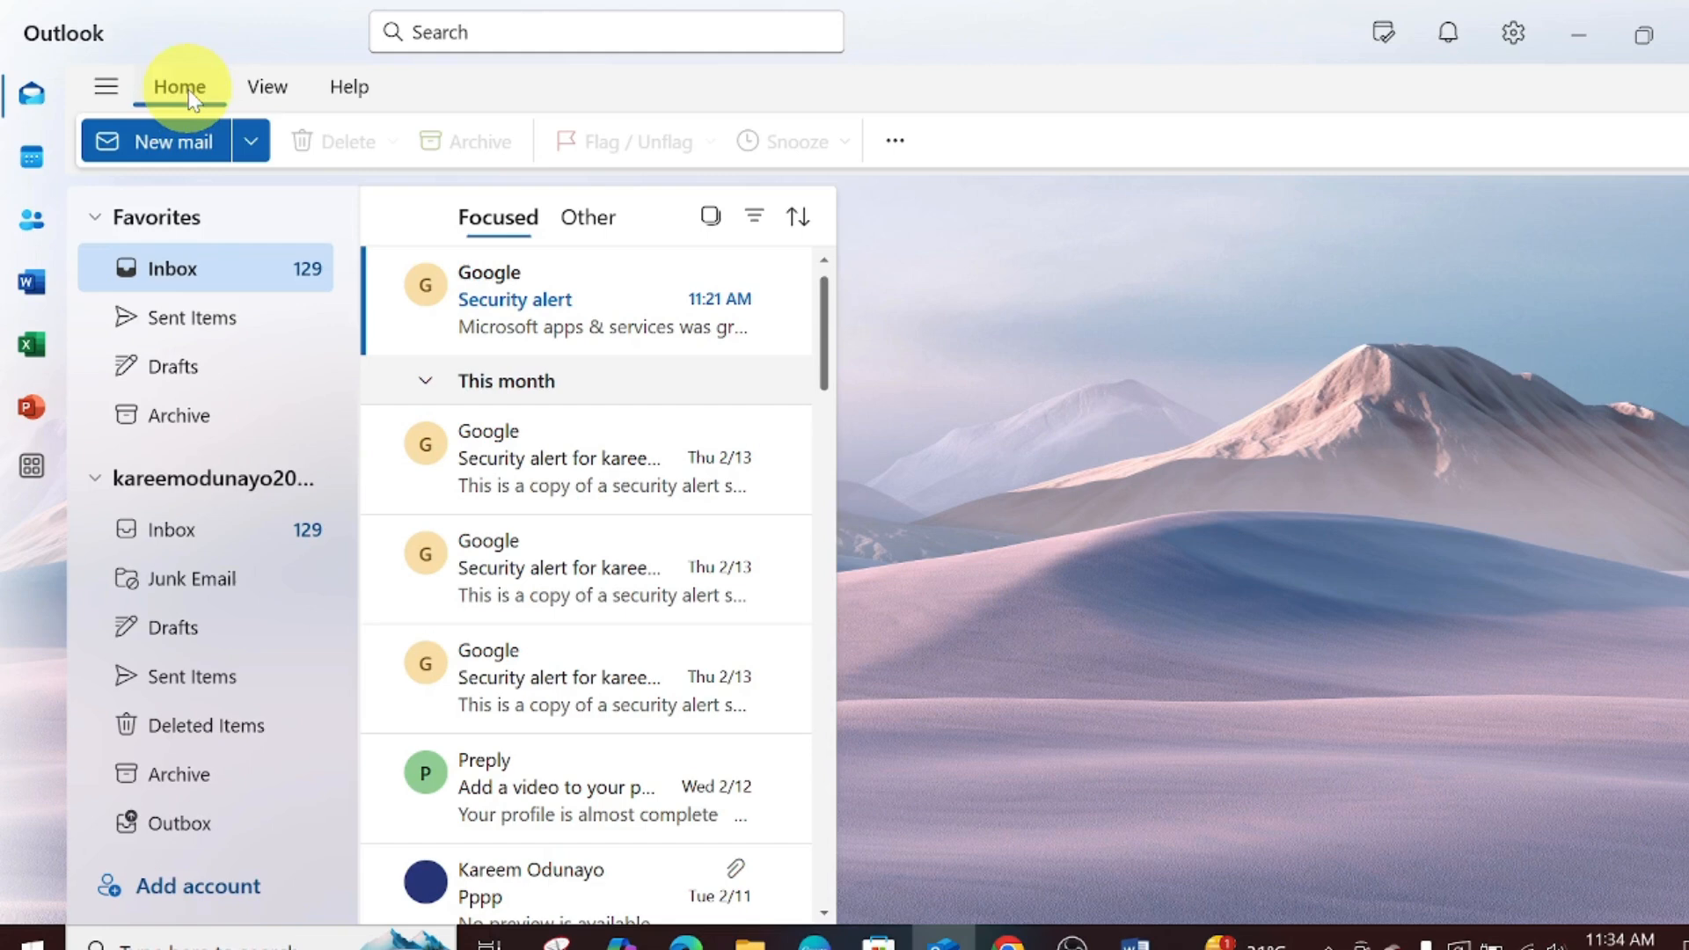
left_click(174, 156)
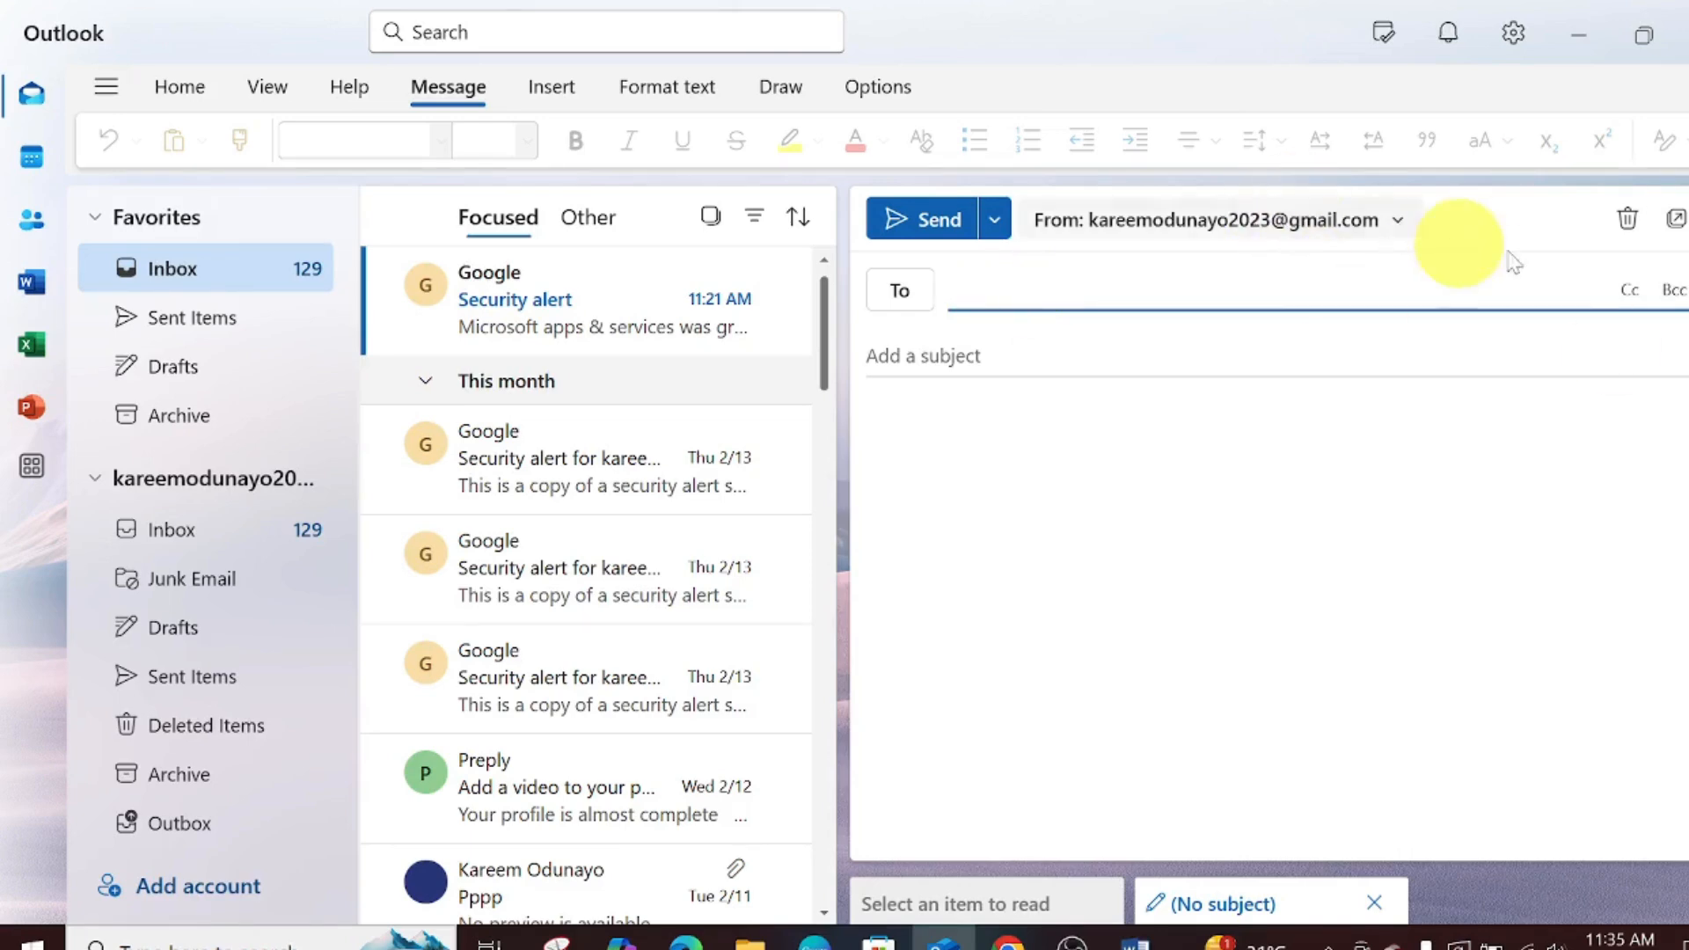
- Address the email To the main recipient's Gmail address
left_click(1160, 271)
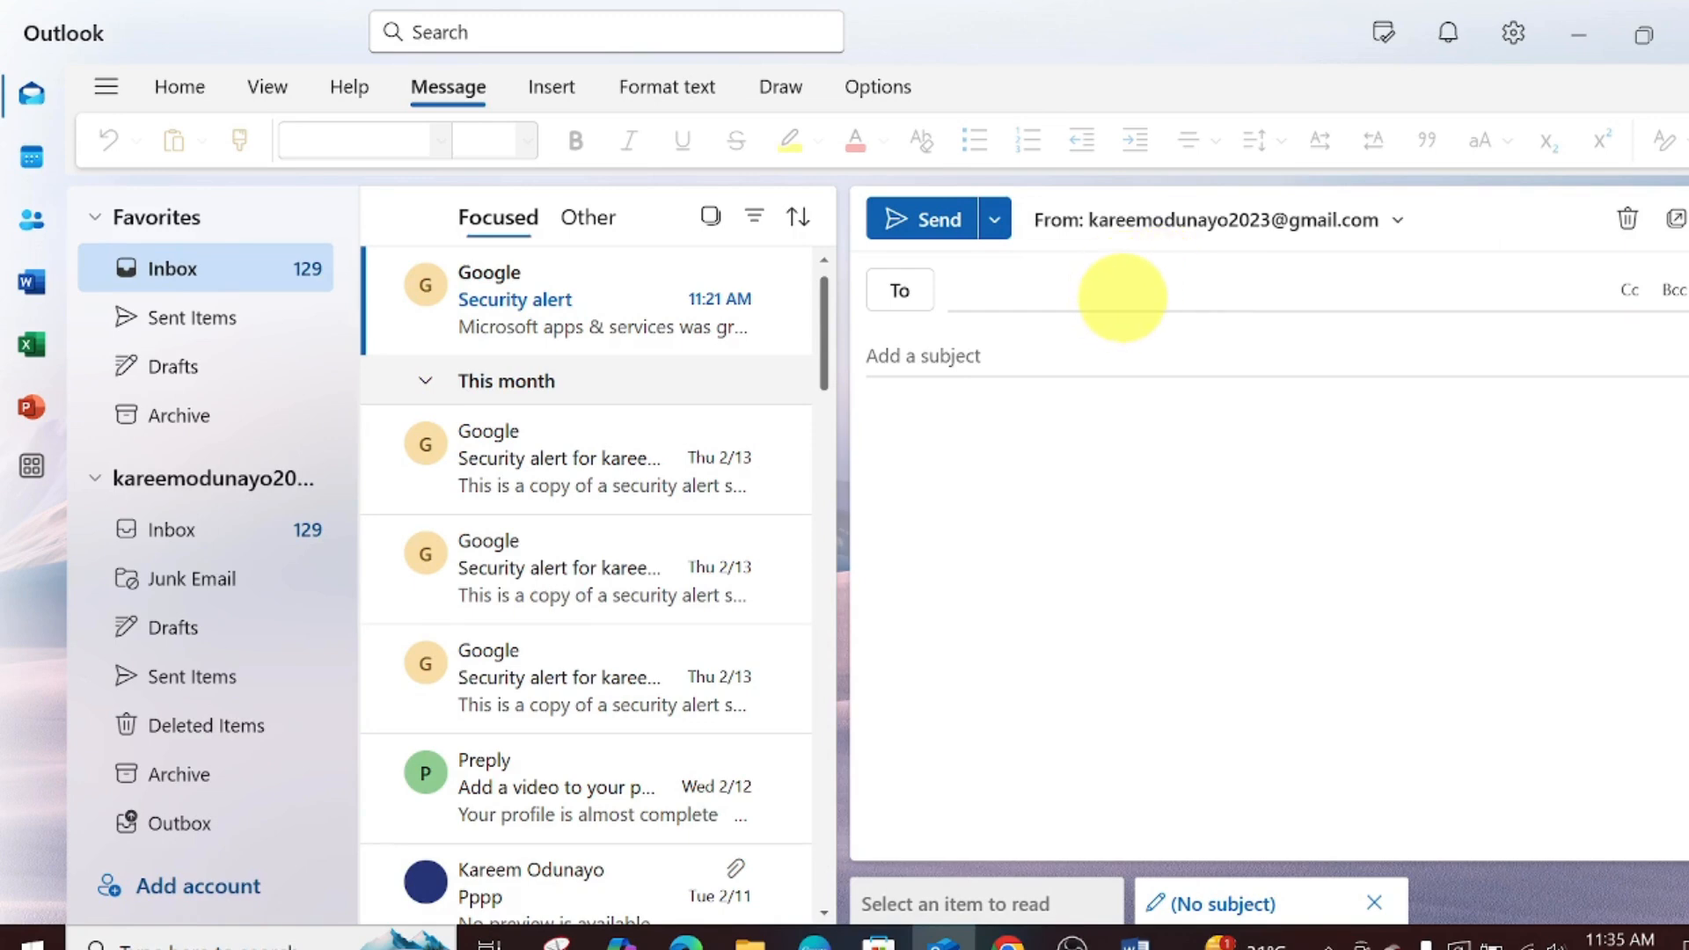
left_click(1123, 297)
type("ola")
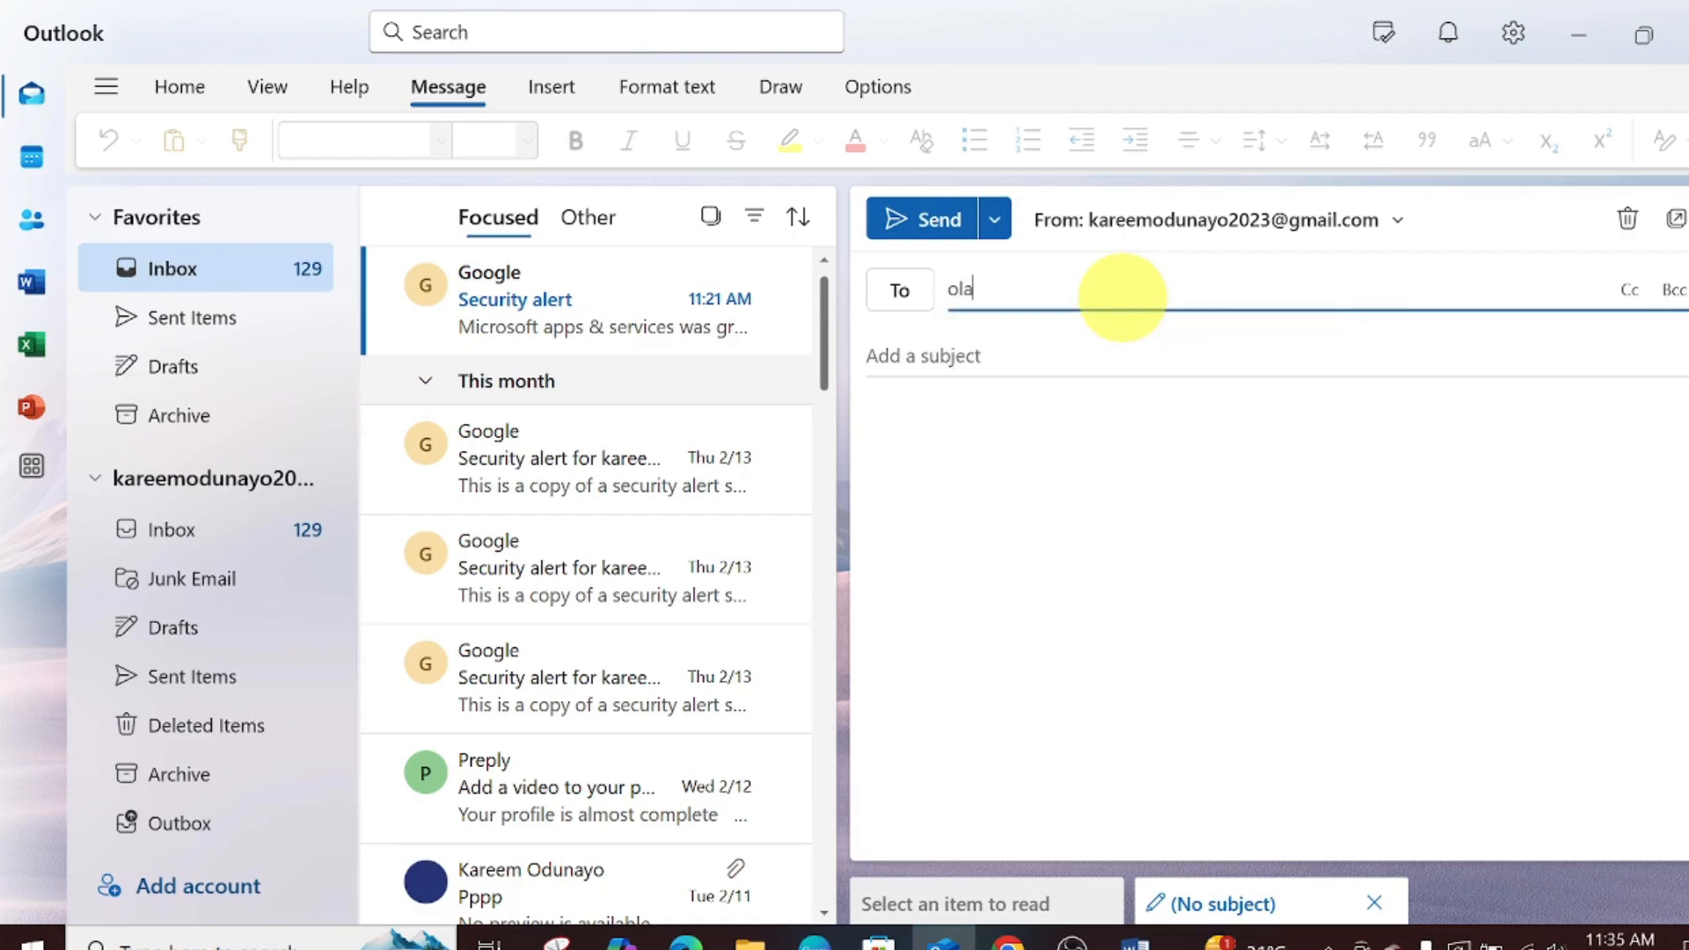
type("mi")
left_click(1293, 352)
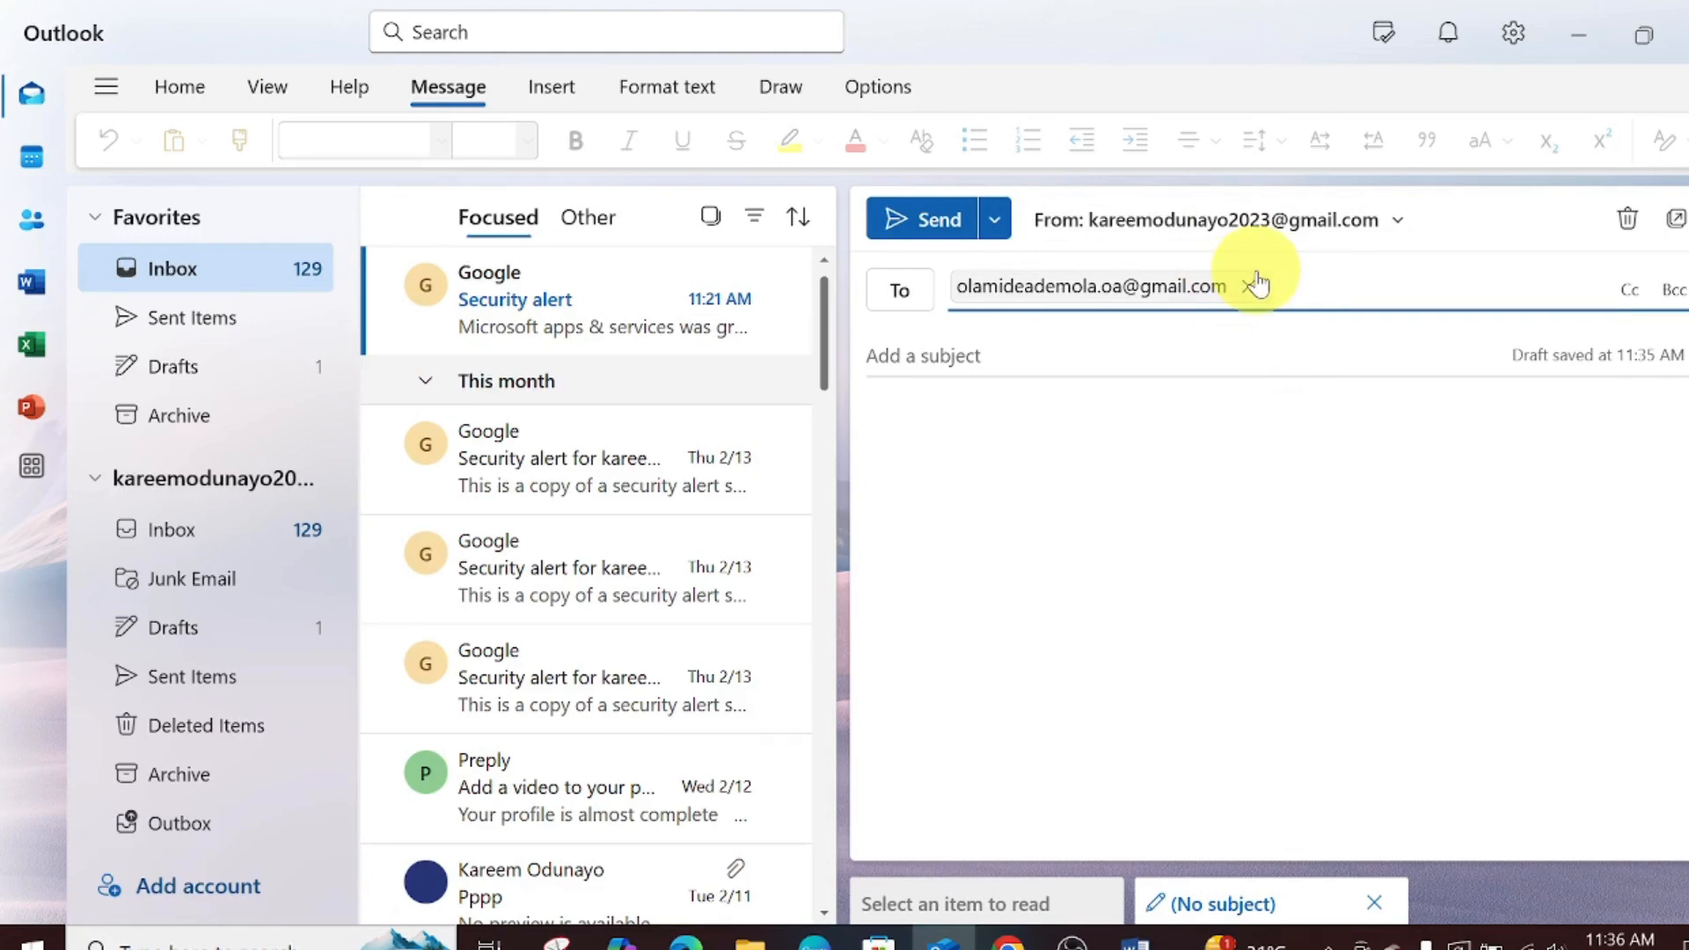
mouse_move(1258, 283)
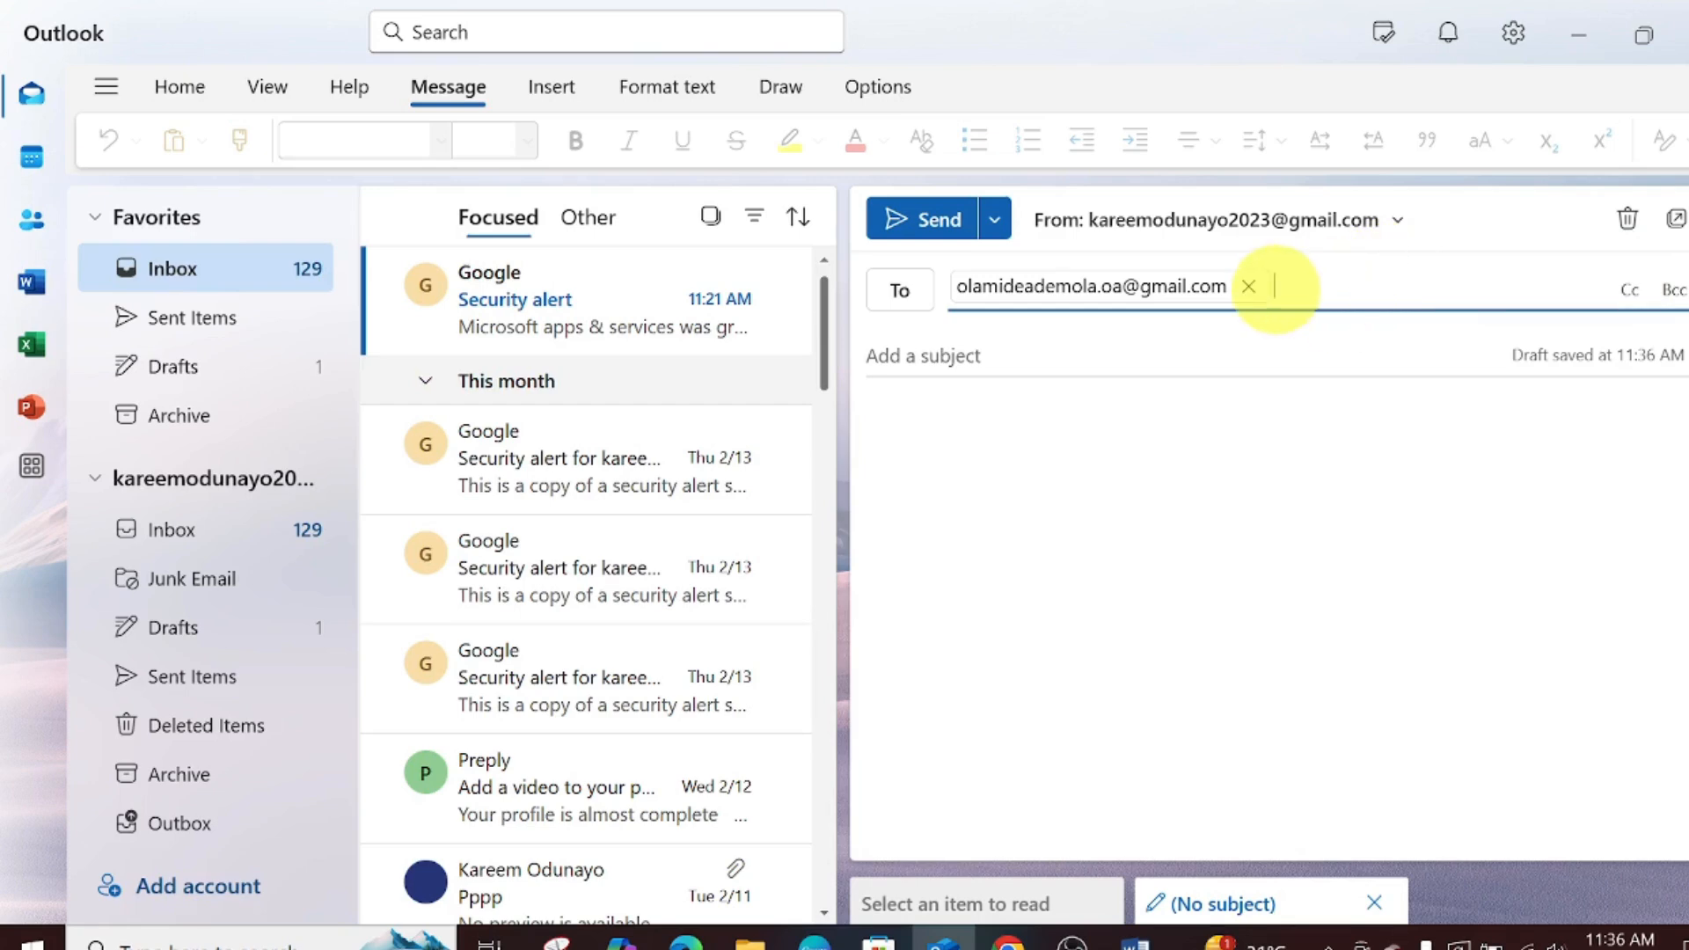
left_click(1275, 289)
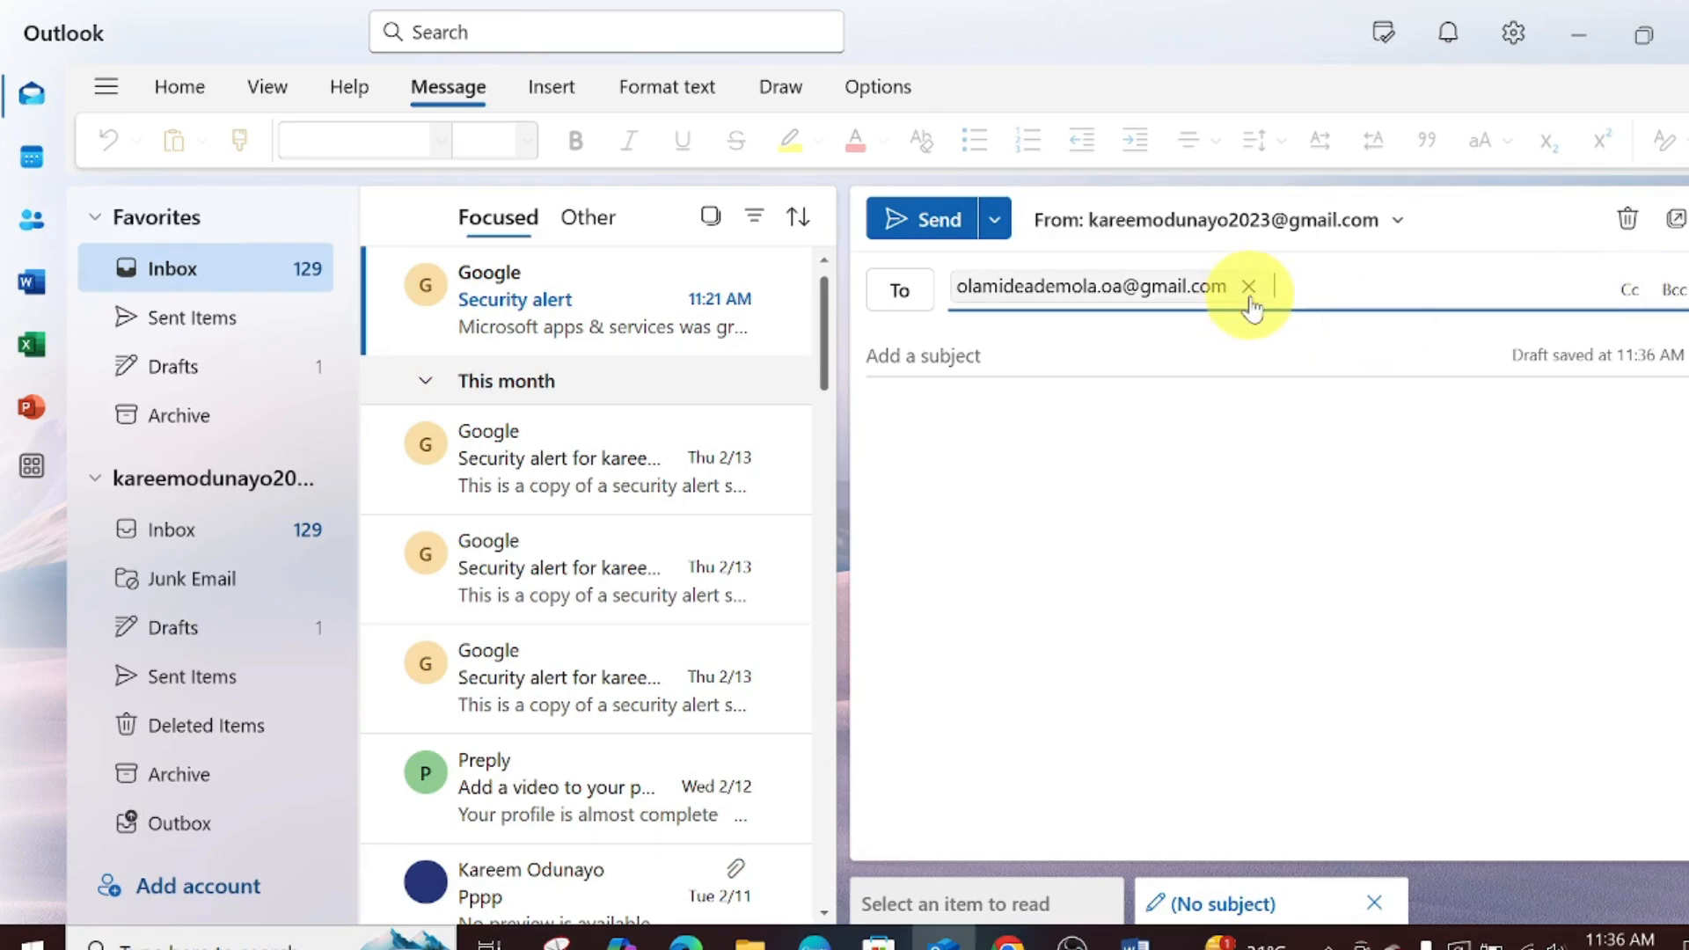
- Add a Cc line and paste the copy recipient's address into it
mouse_move(1251, 308)
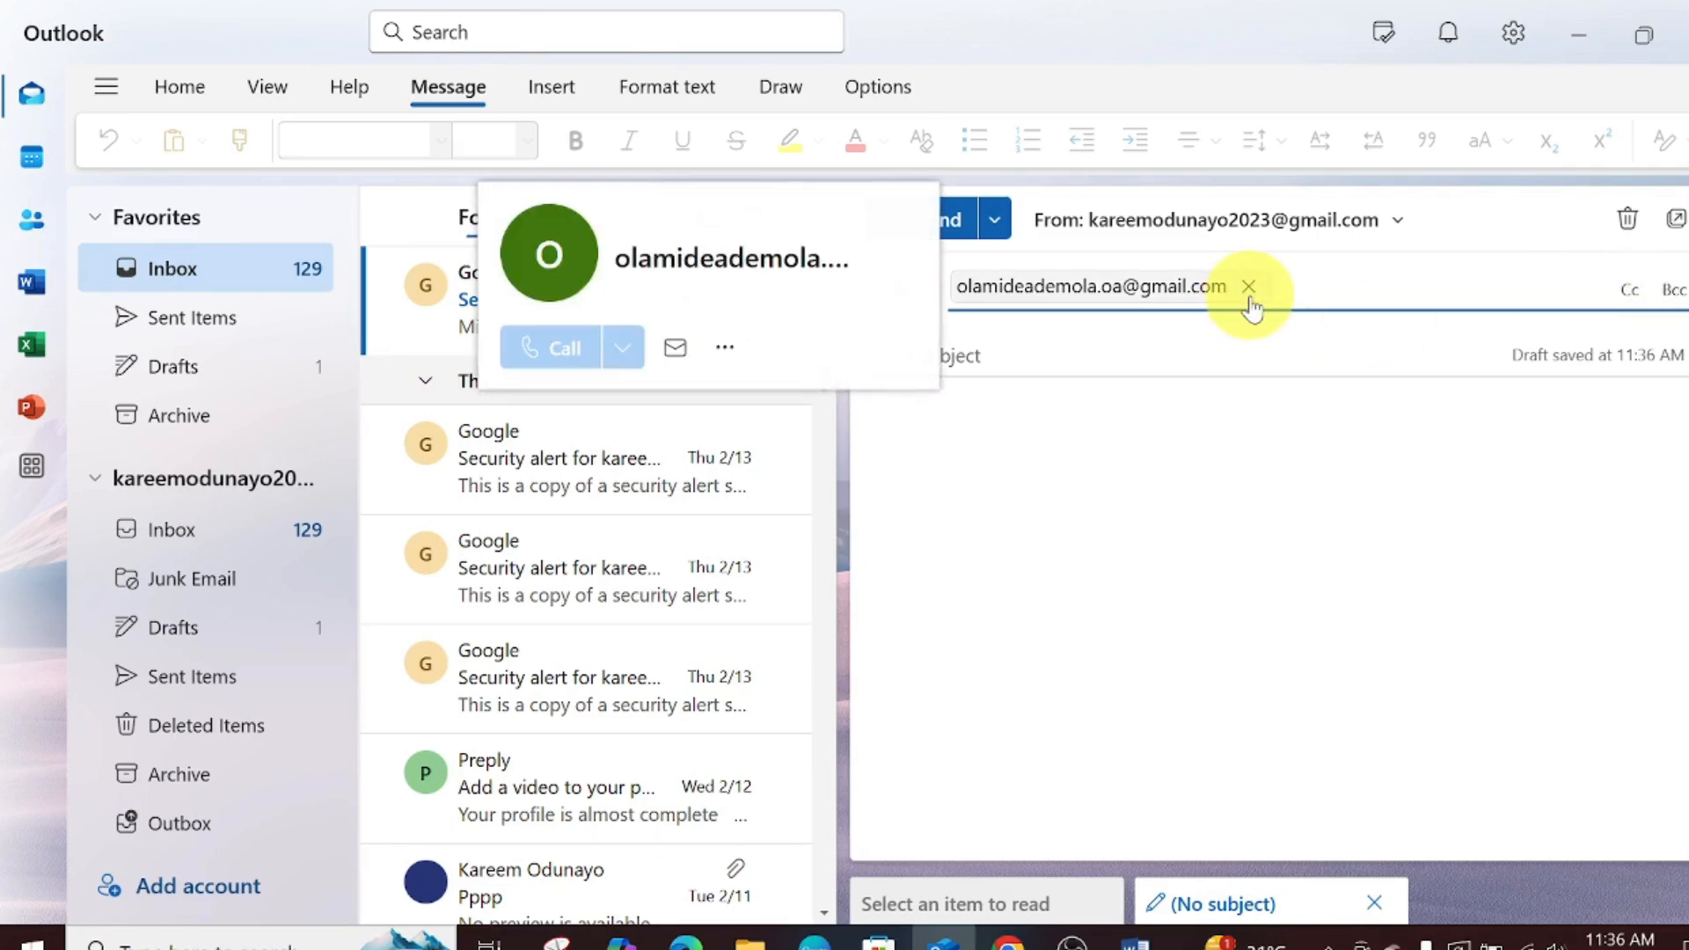
left_click(1626, 289)
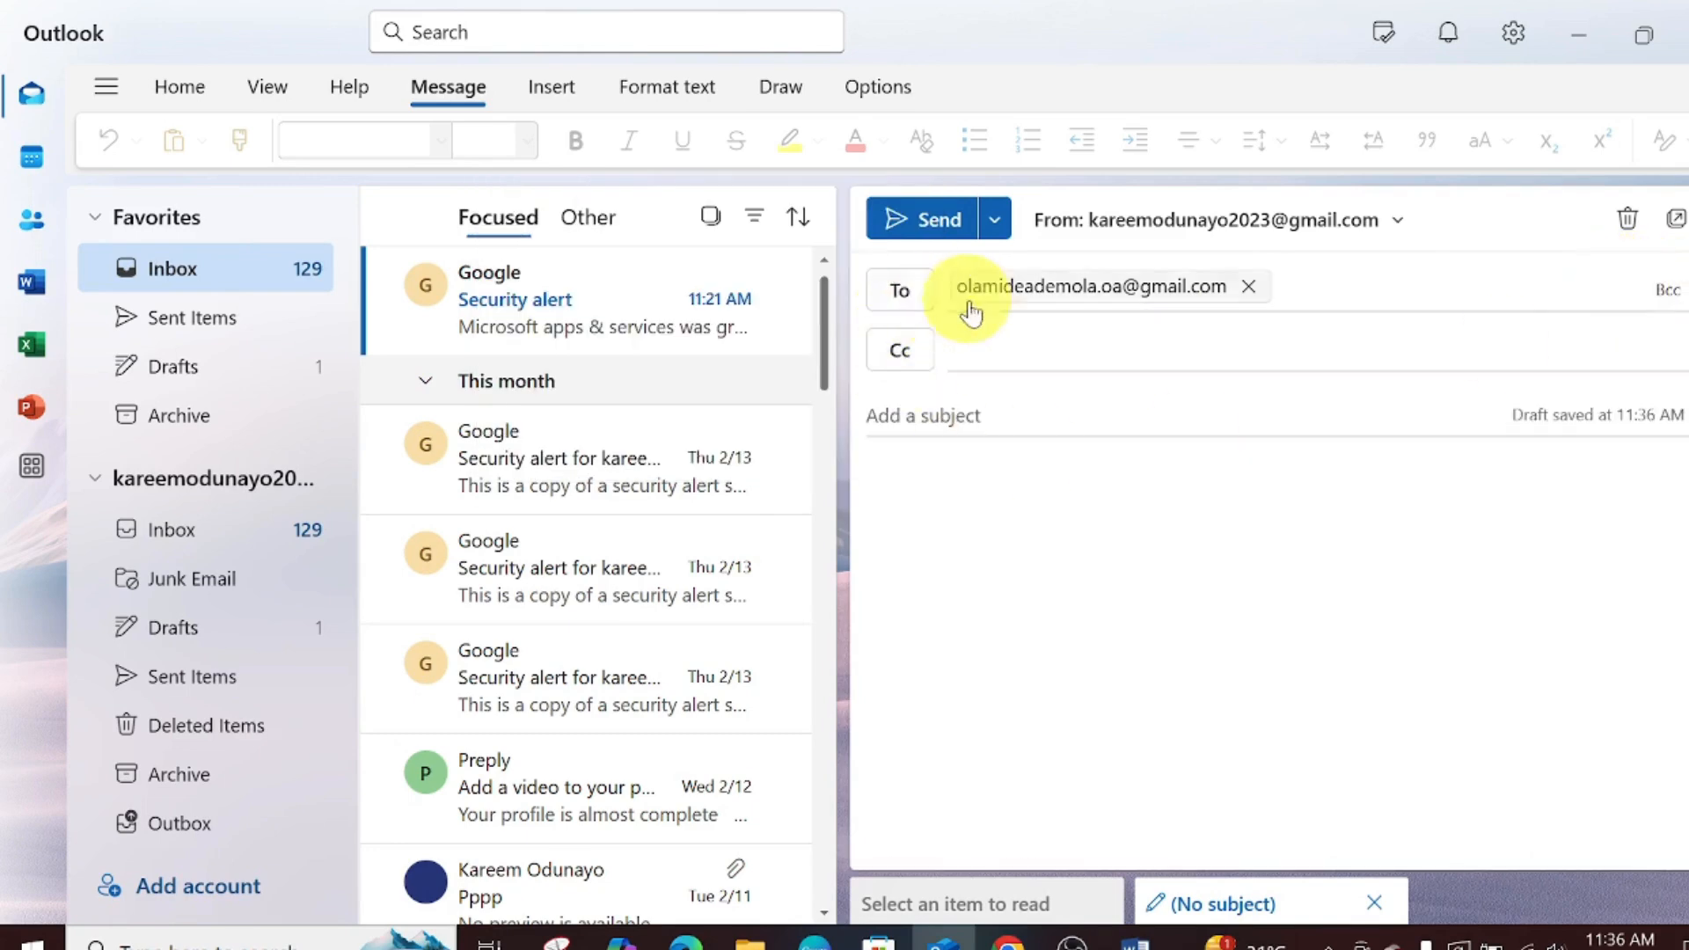
left_click(972, 346)
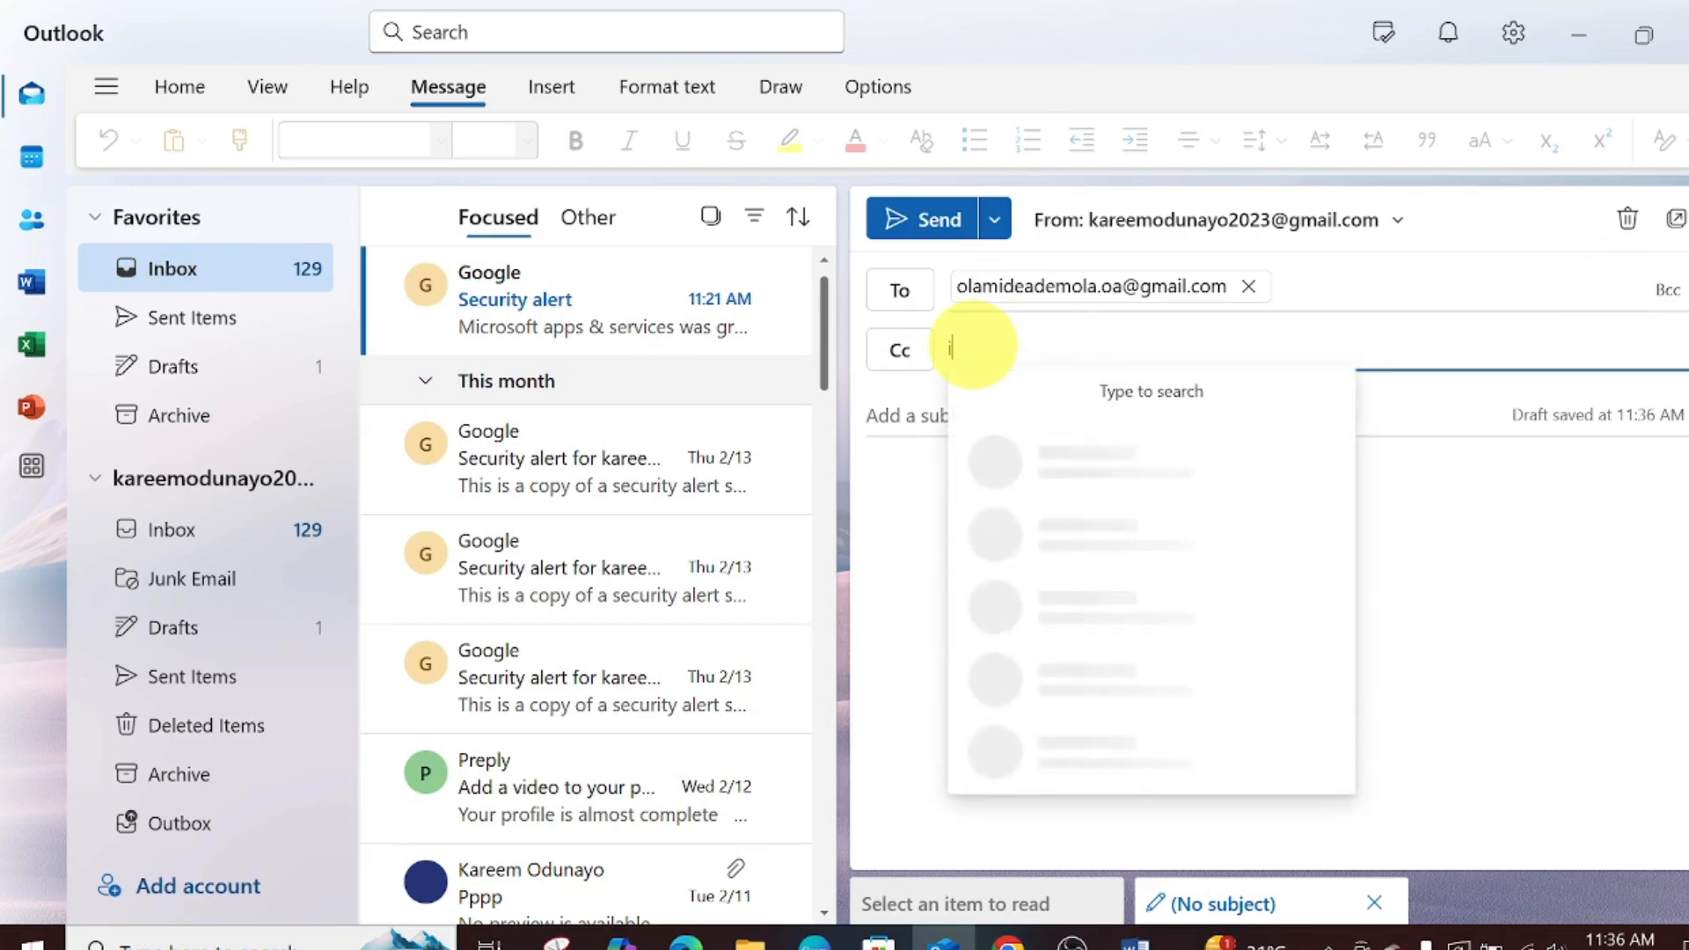
type("inf")
key("BackSpace")
key("BackSpace")
key("BackSpace")
key("ctrl+v")
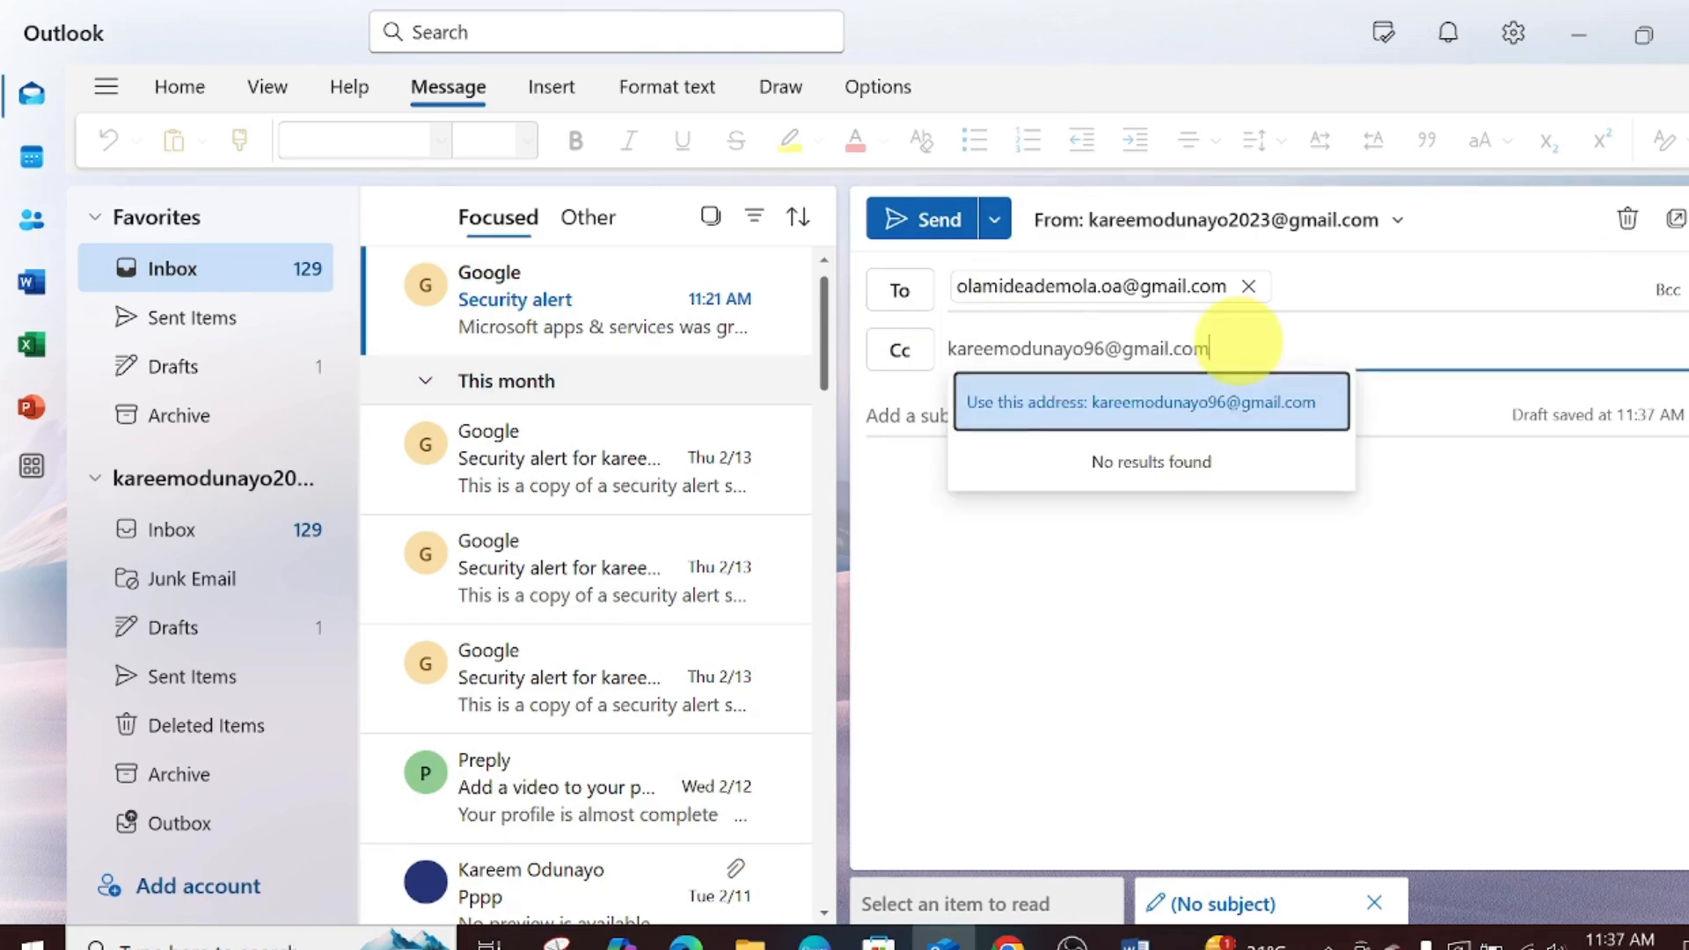
left_click(1234, 426)
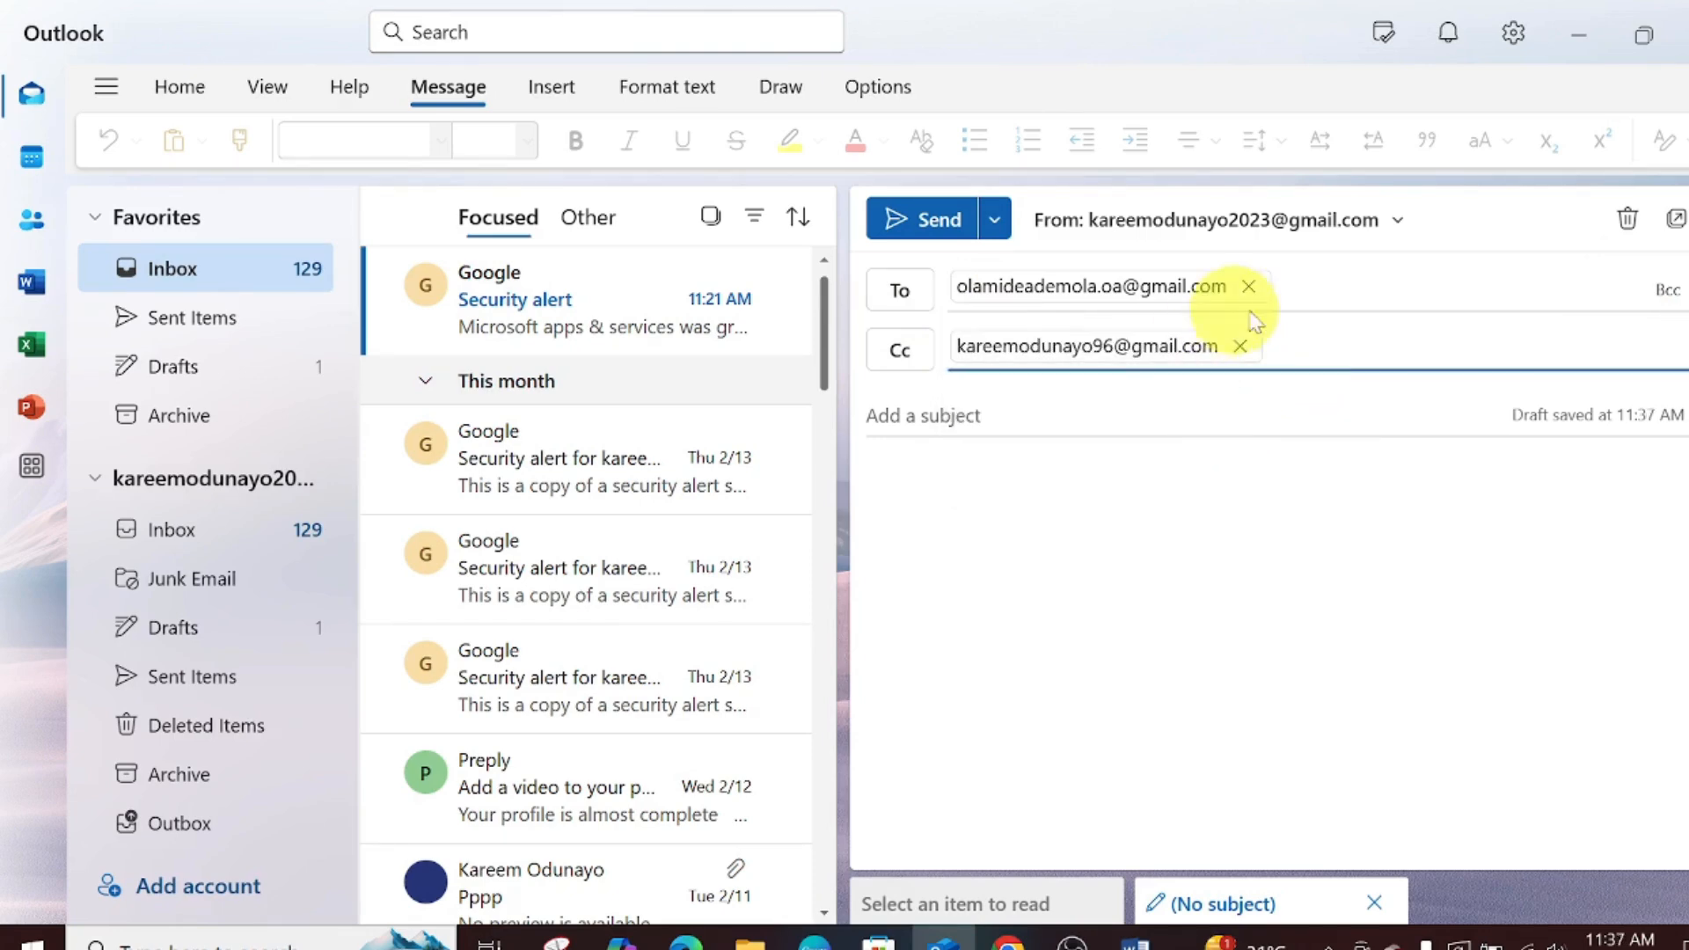
left_click(1665, 295)
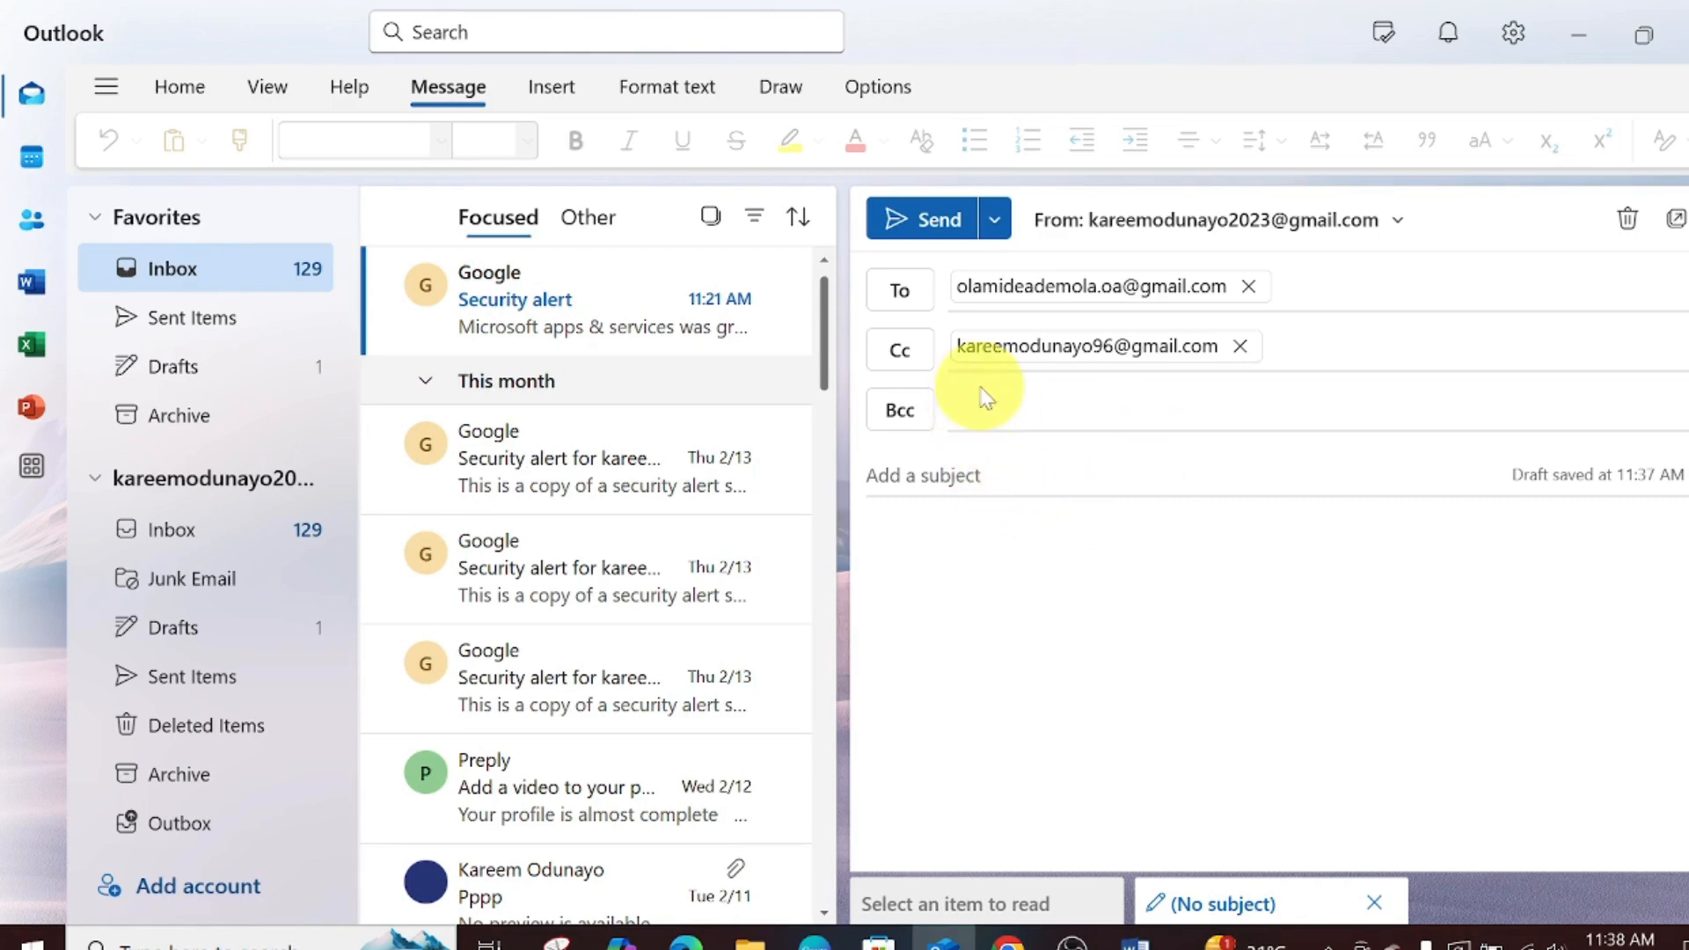
- Place the cursor in the draft's empty subject field
left_click(931, 471)
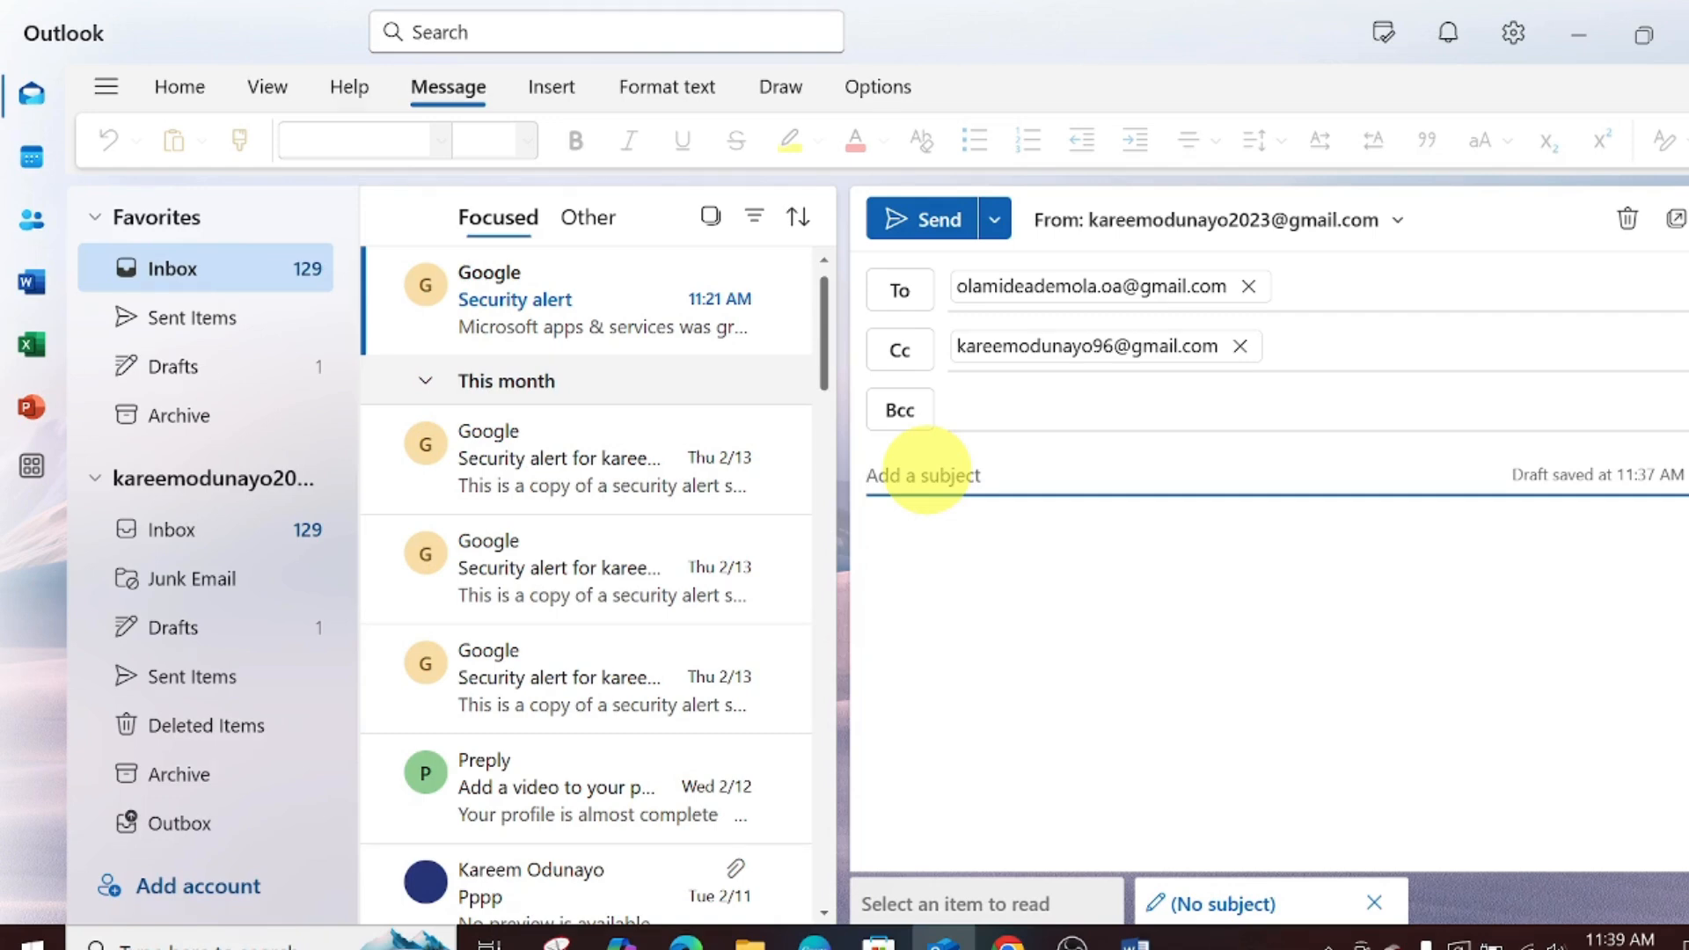
- Type the subject 'OUTLOOK INTERFACE TUTORIAL', correcting typos along the way
type("O")
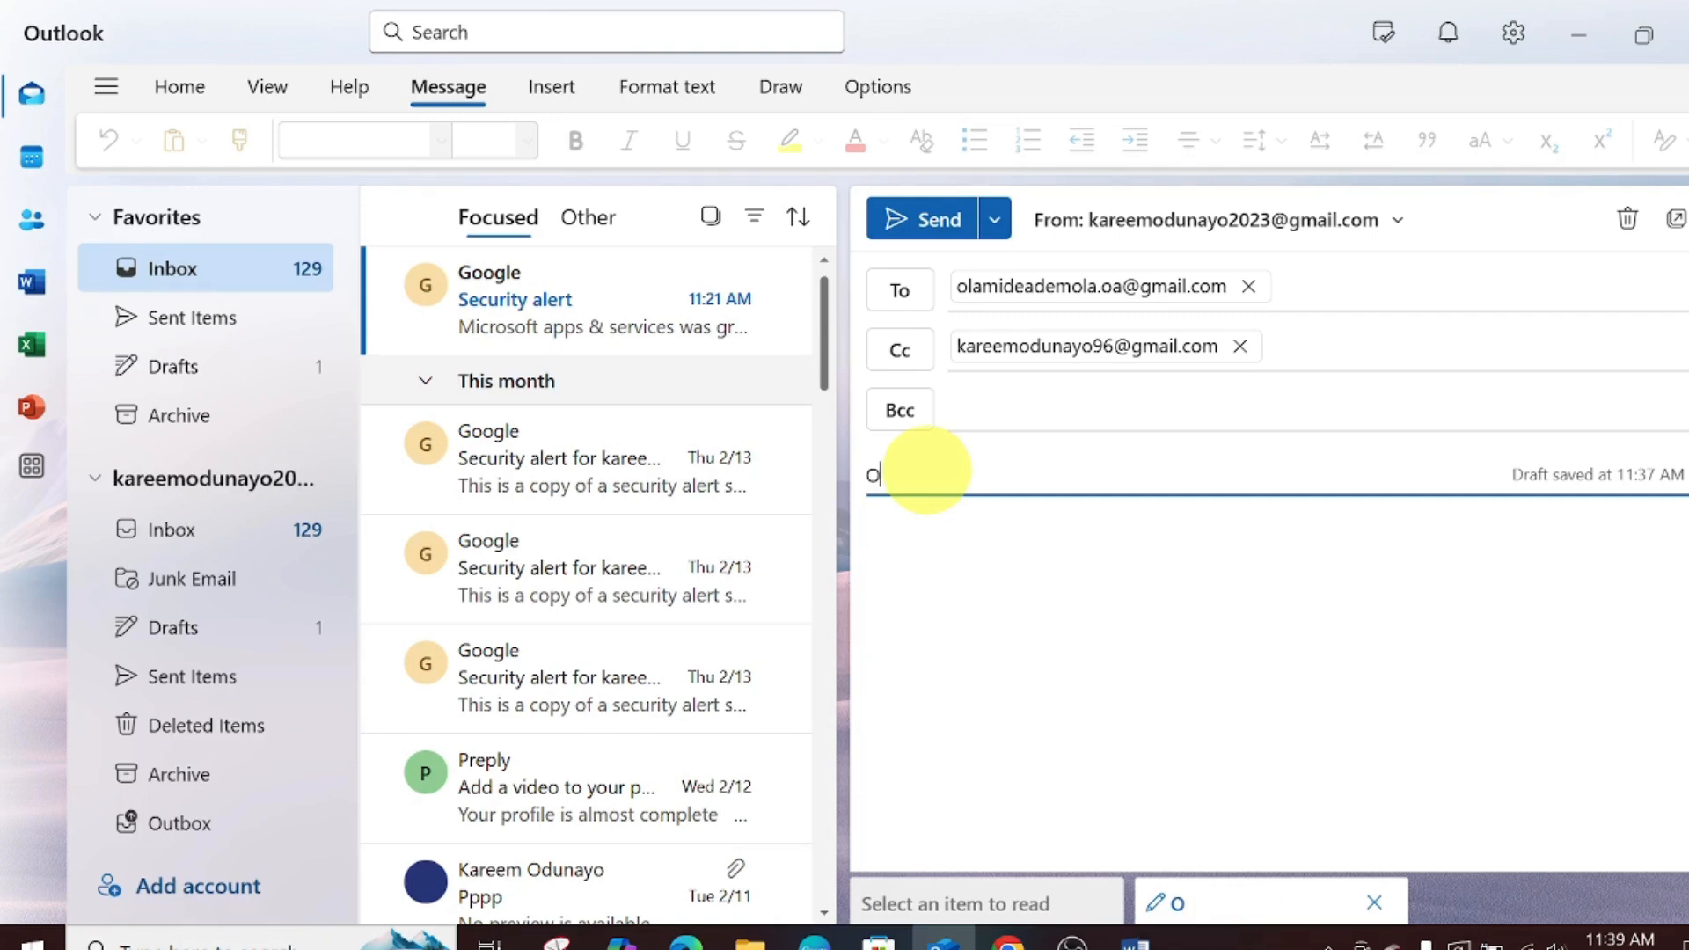
type("UTLOO")
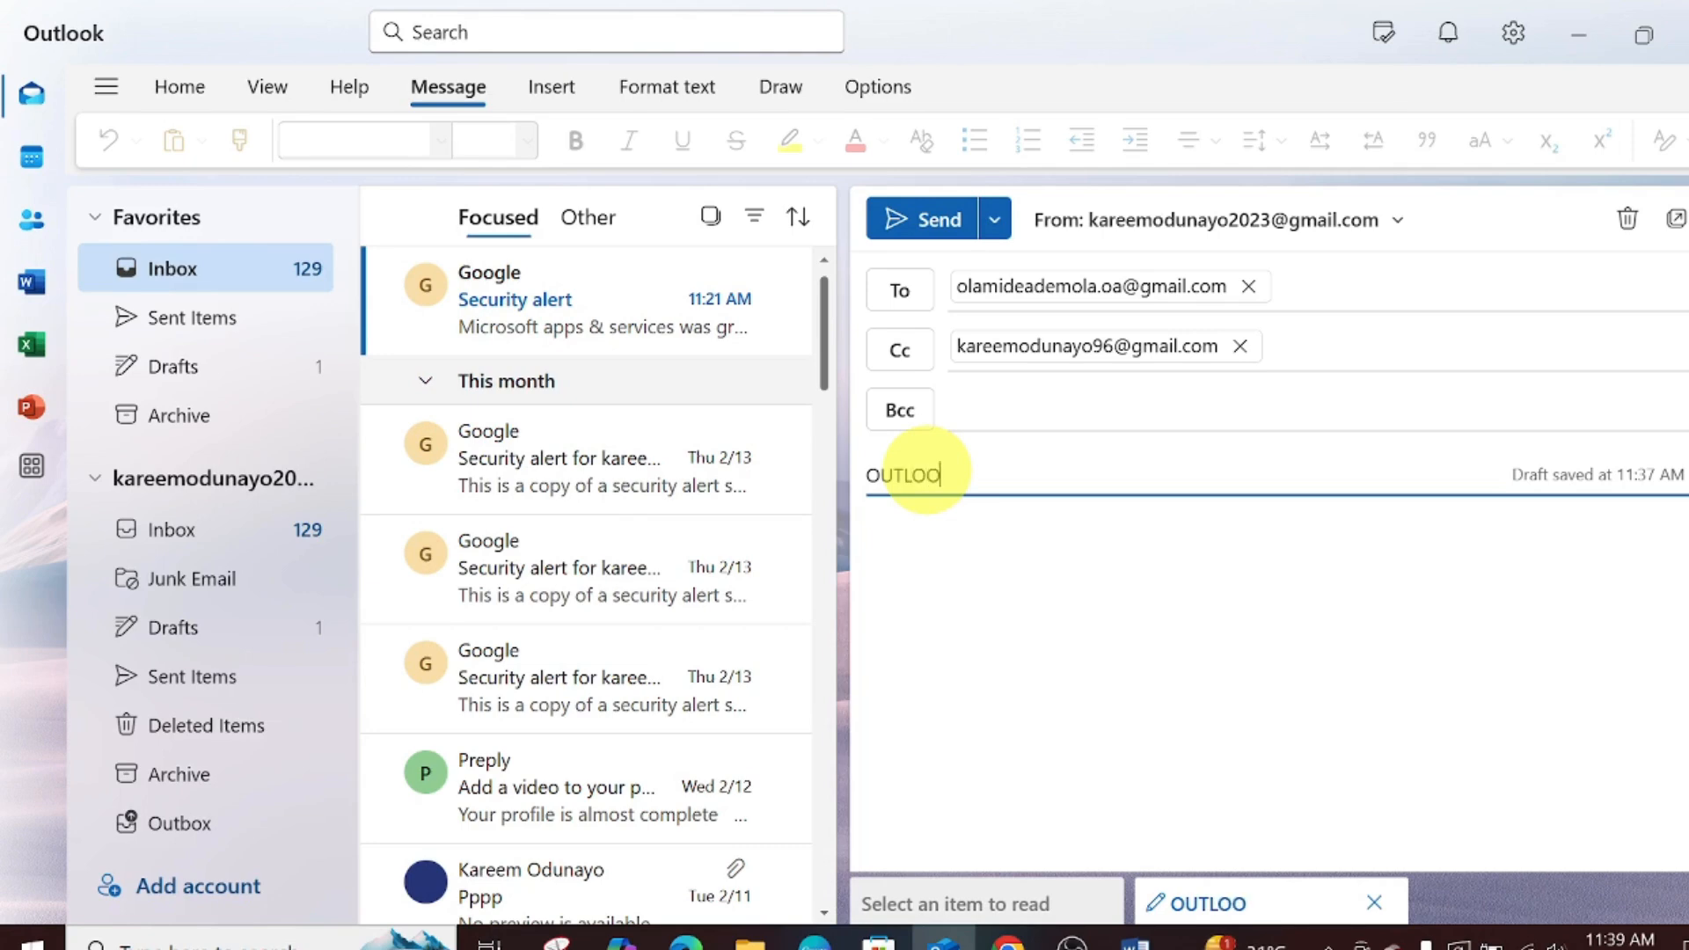
type("K INTERFACE ")
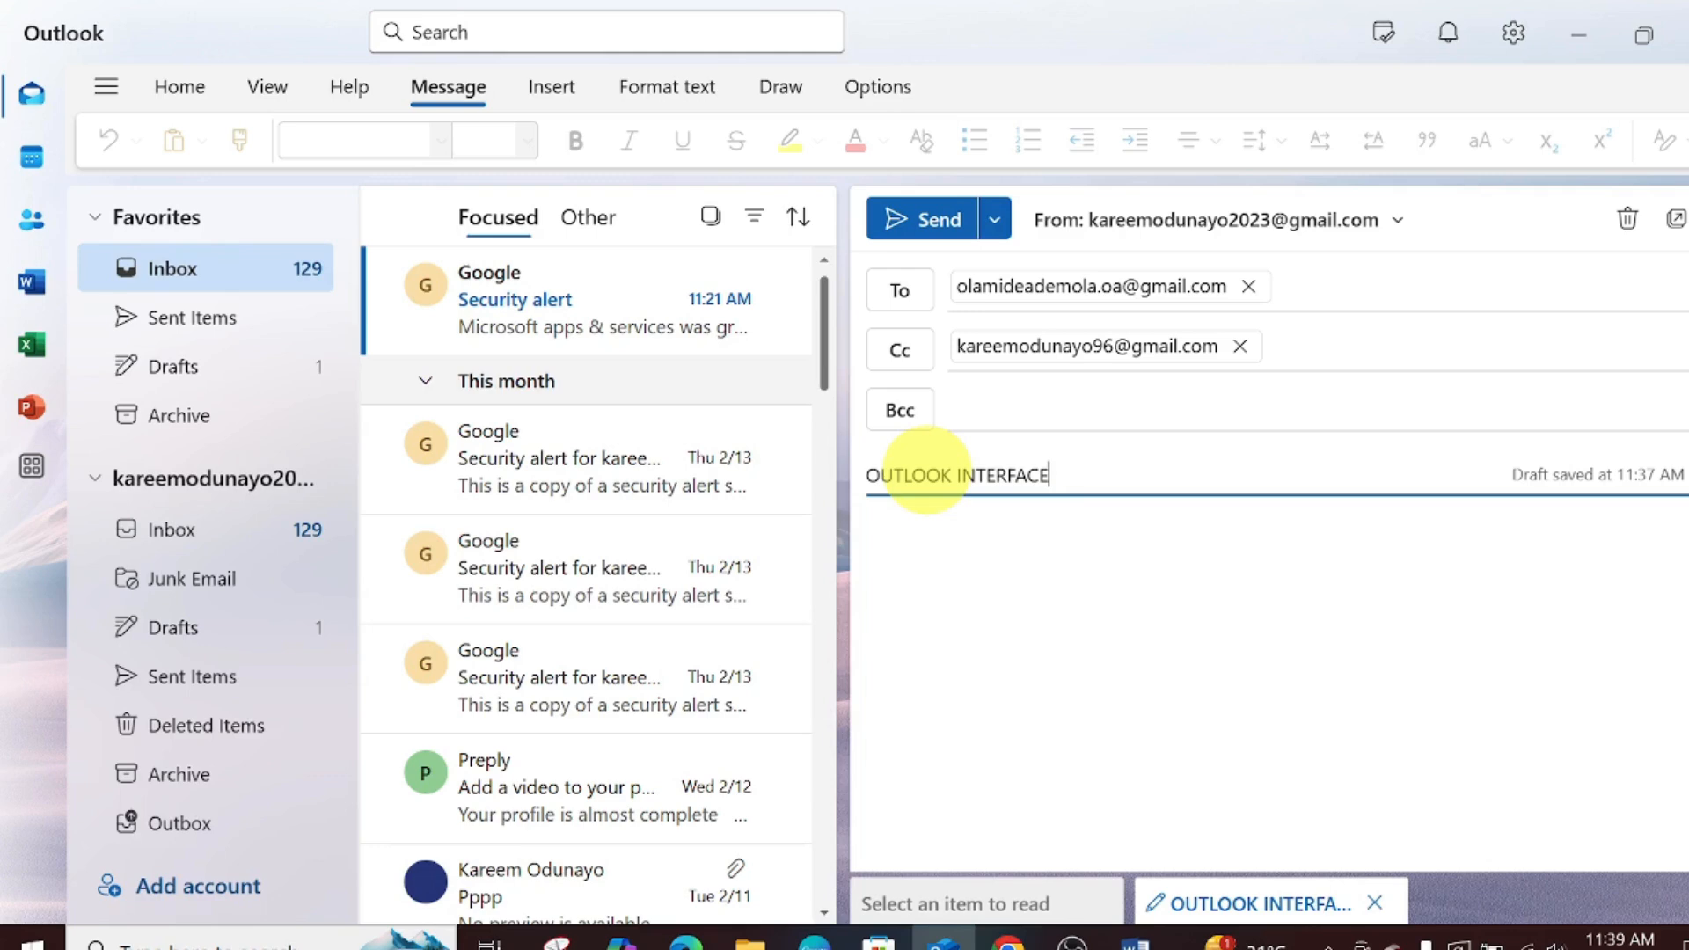
type("TUTI")
key("BackSpace")
type("OORIAl")
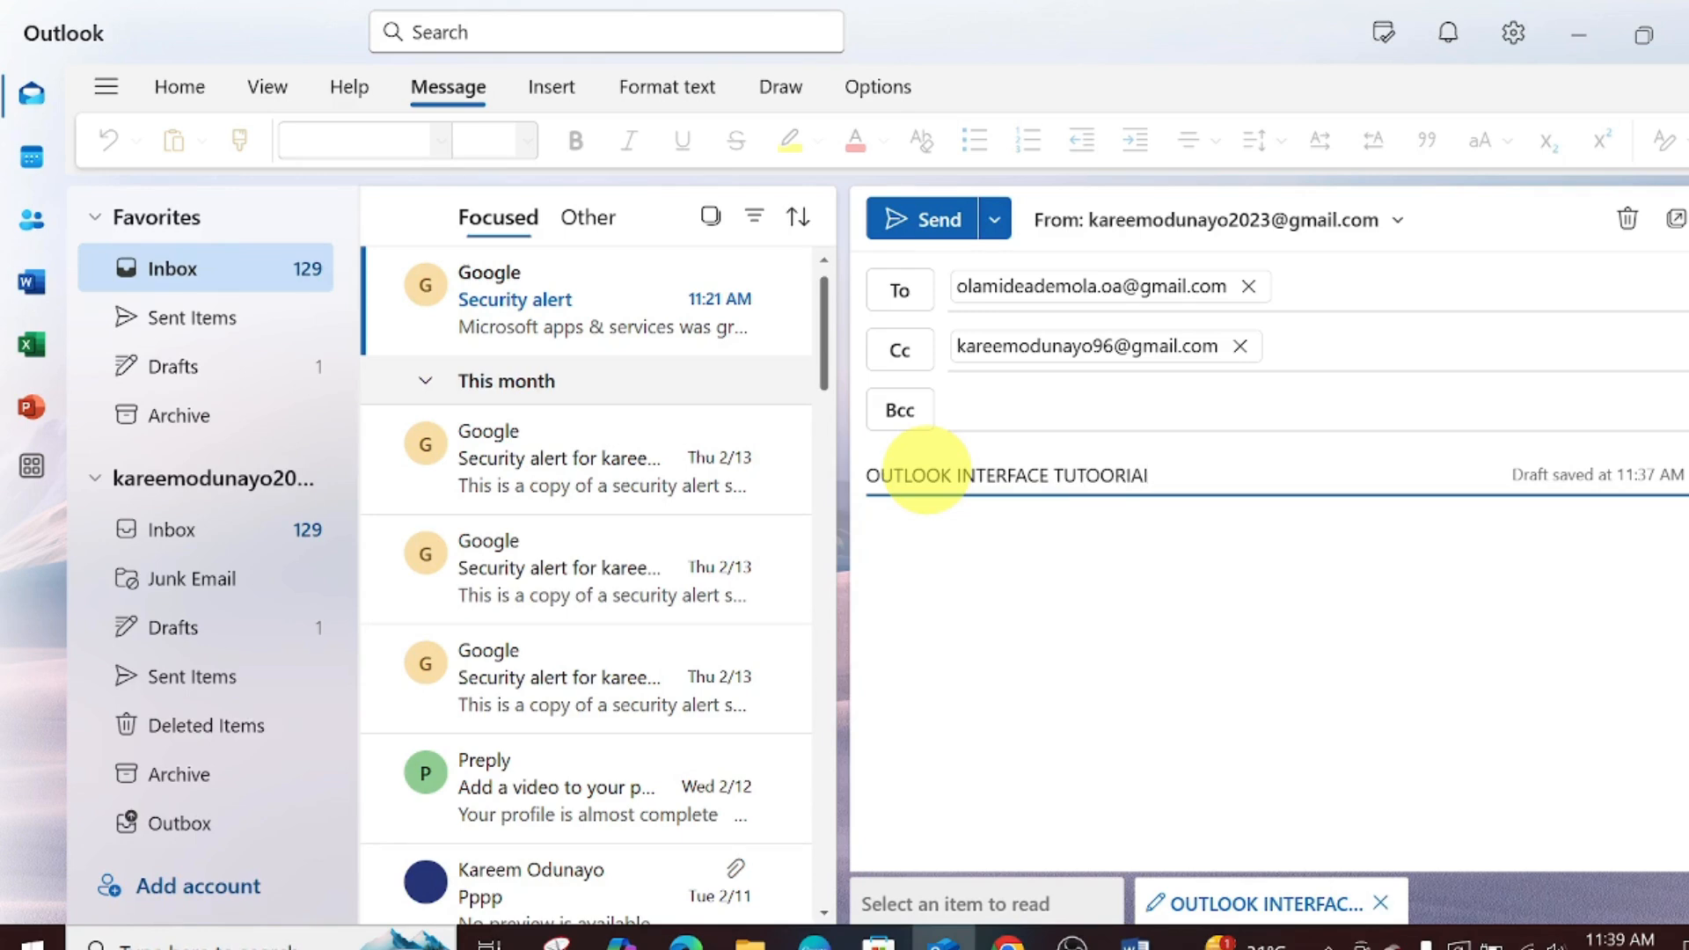
key("BackSpace")
key("BackSpace")
key("BackSpace")
key("BackSpace")
key("BackSpace")
type("RIAL")
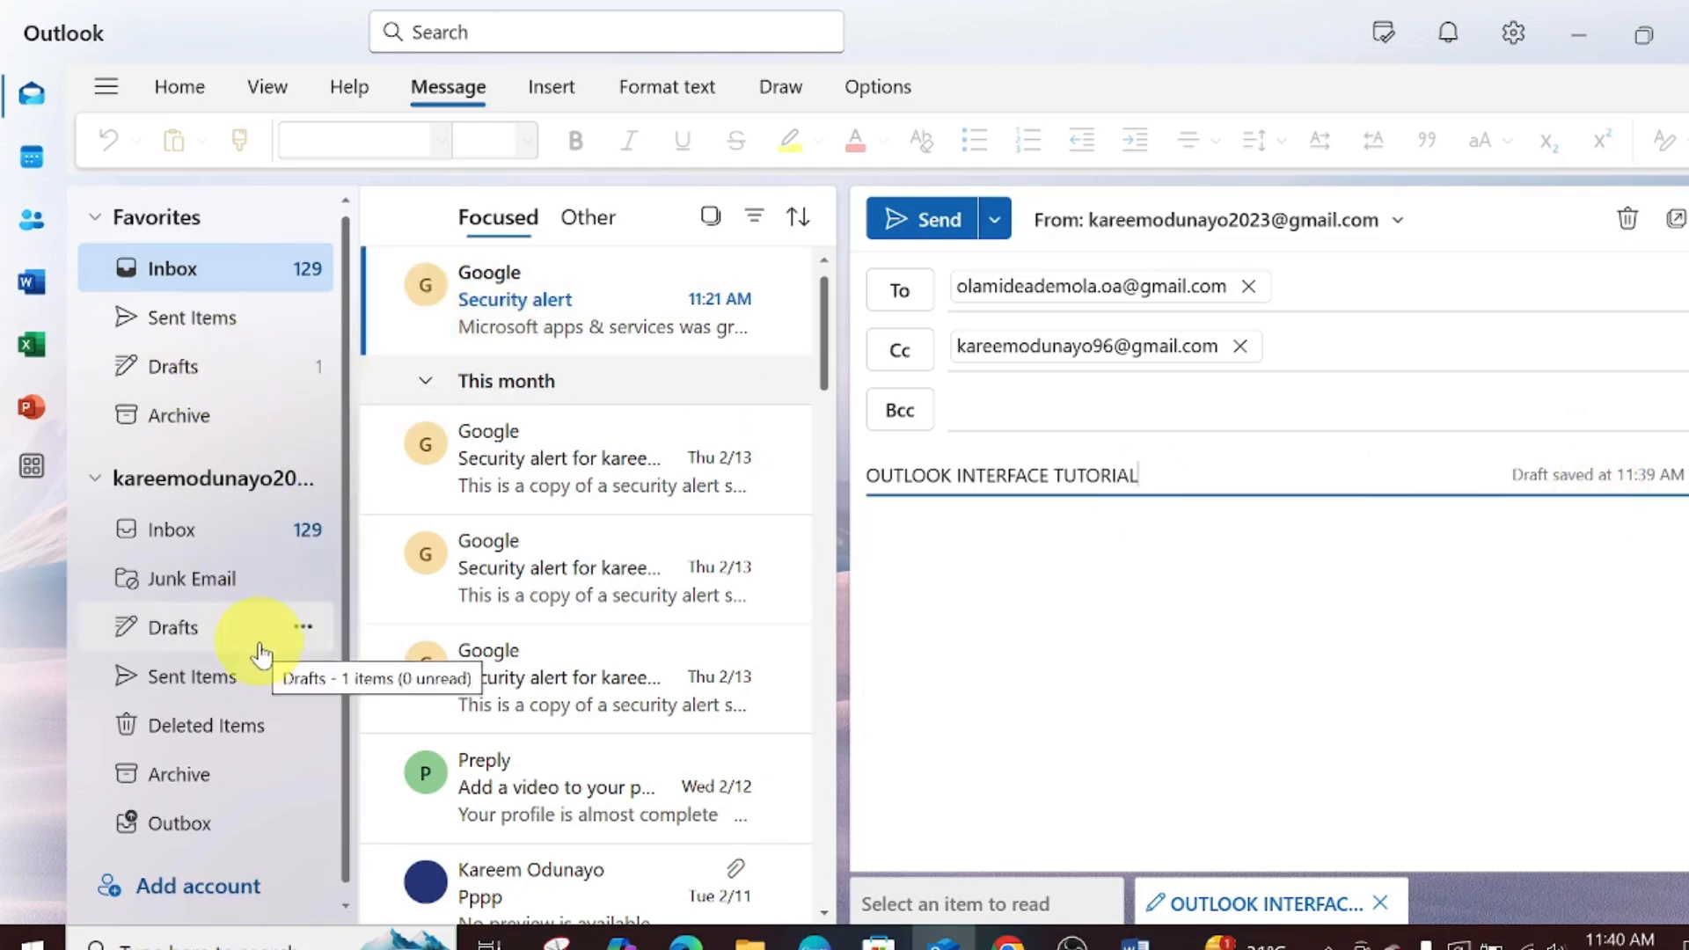
- Begin the message body with the salutation 'DEAR SIR,'
left_click(978, 545)
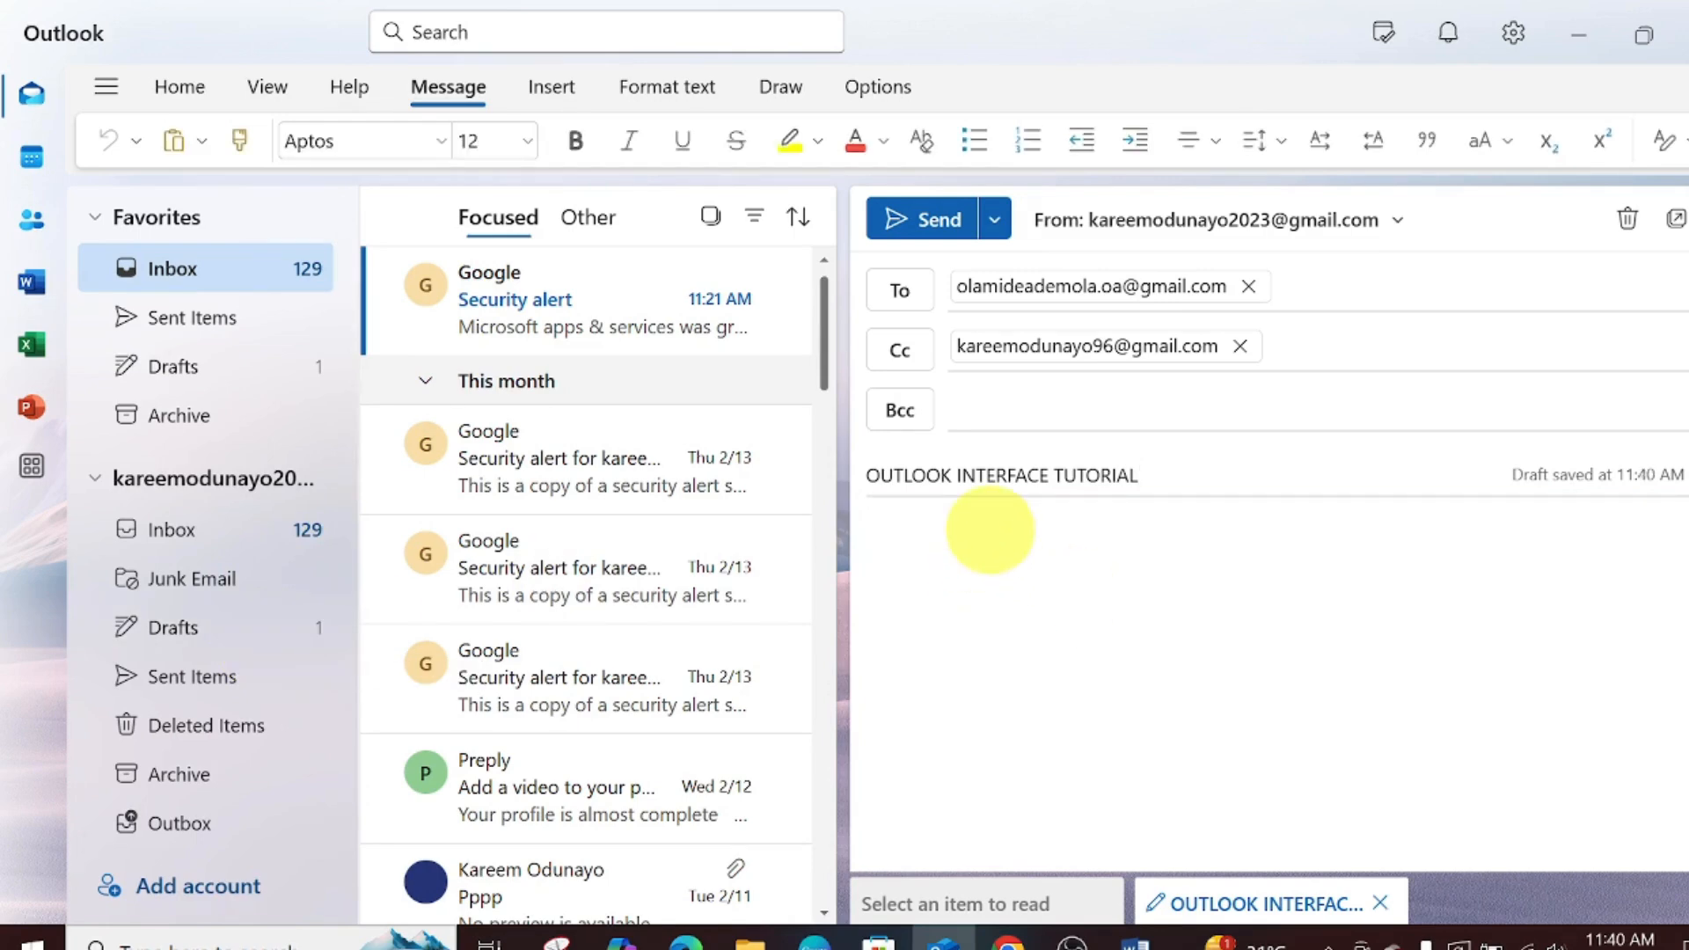
type("DEAR SIR,")
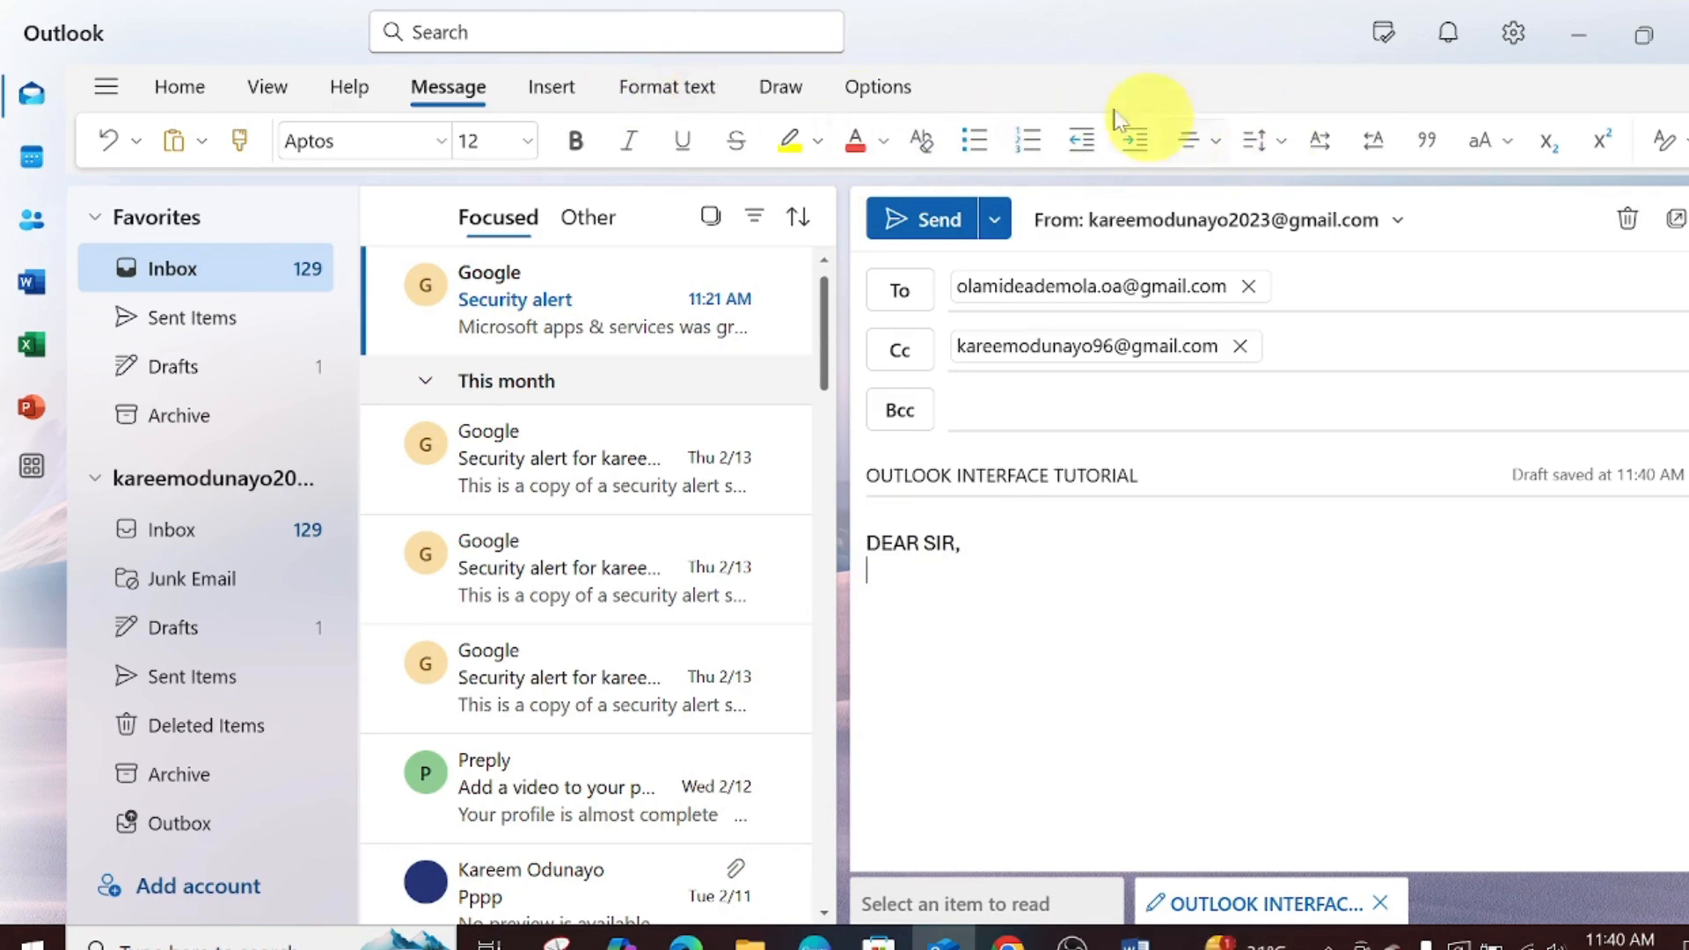
mouse_move(719, 349)
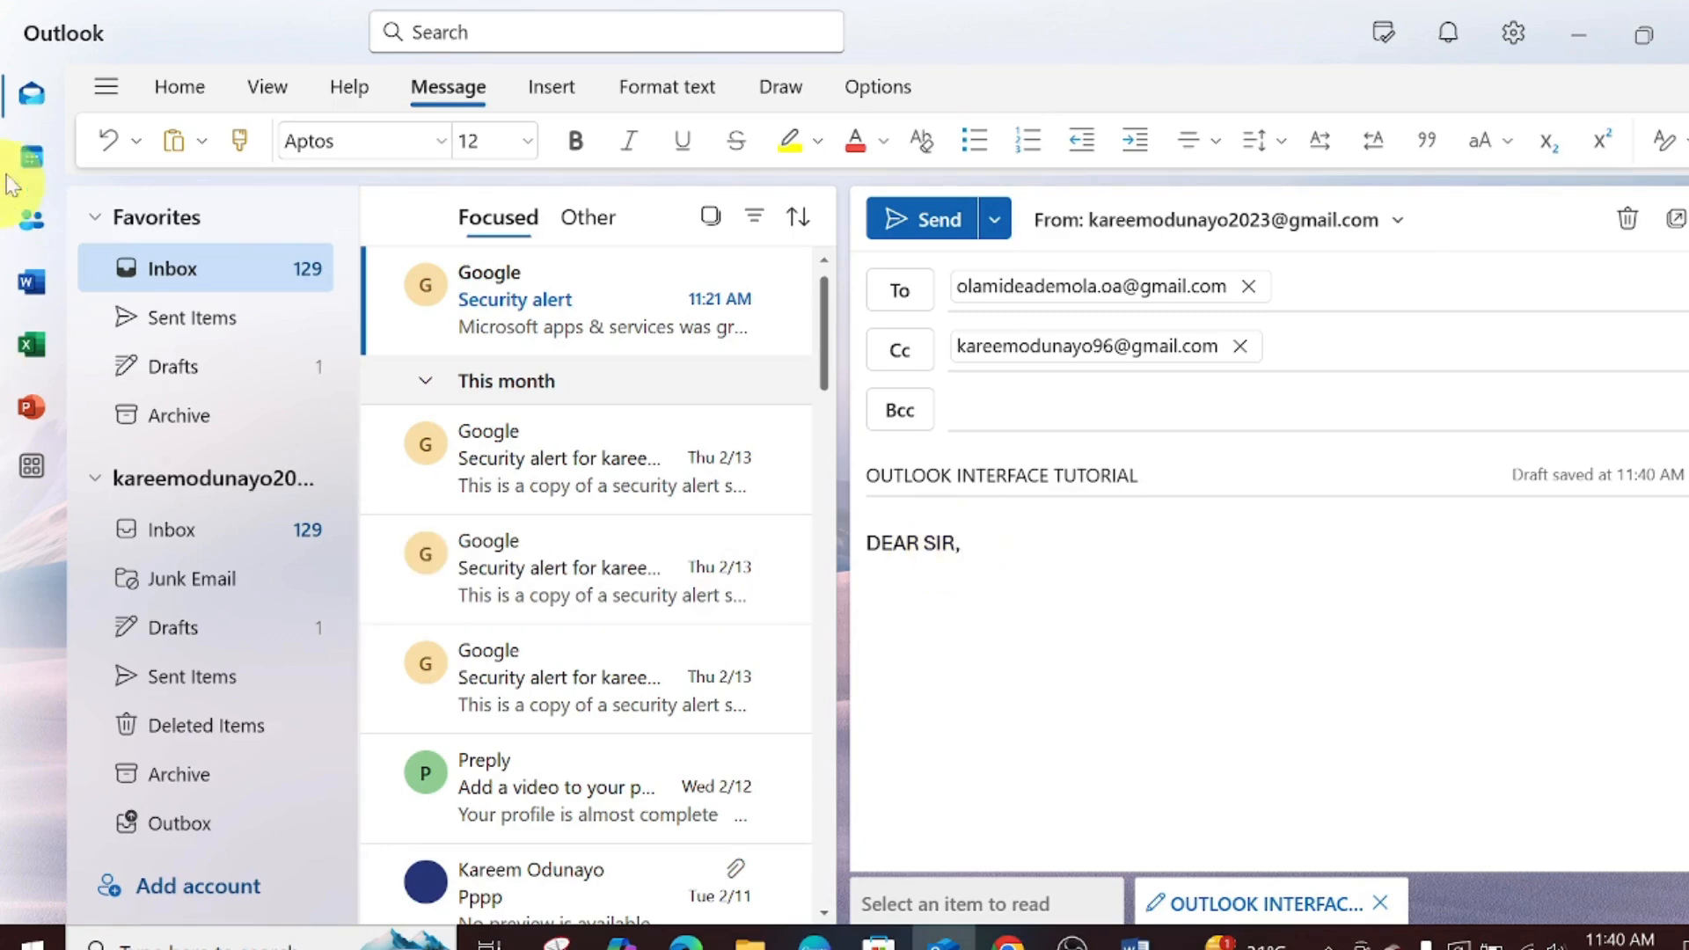
left_click(138, 142)
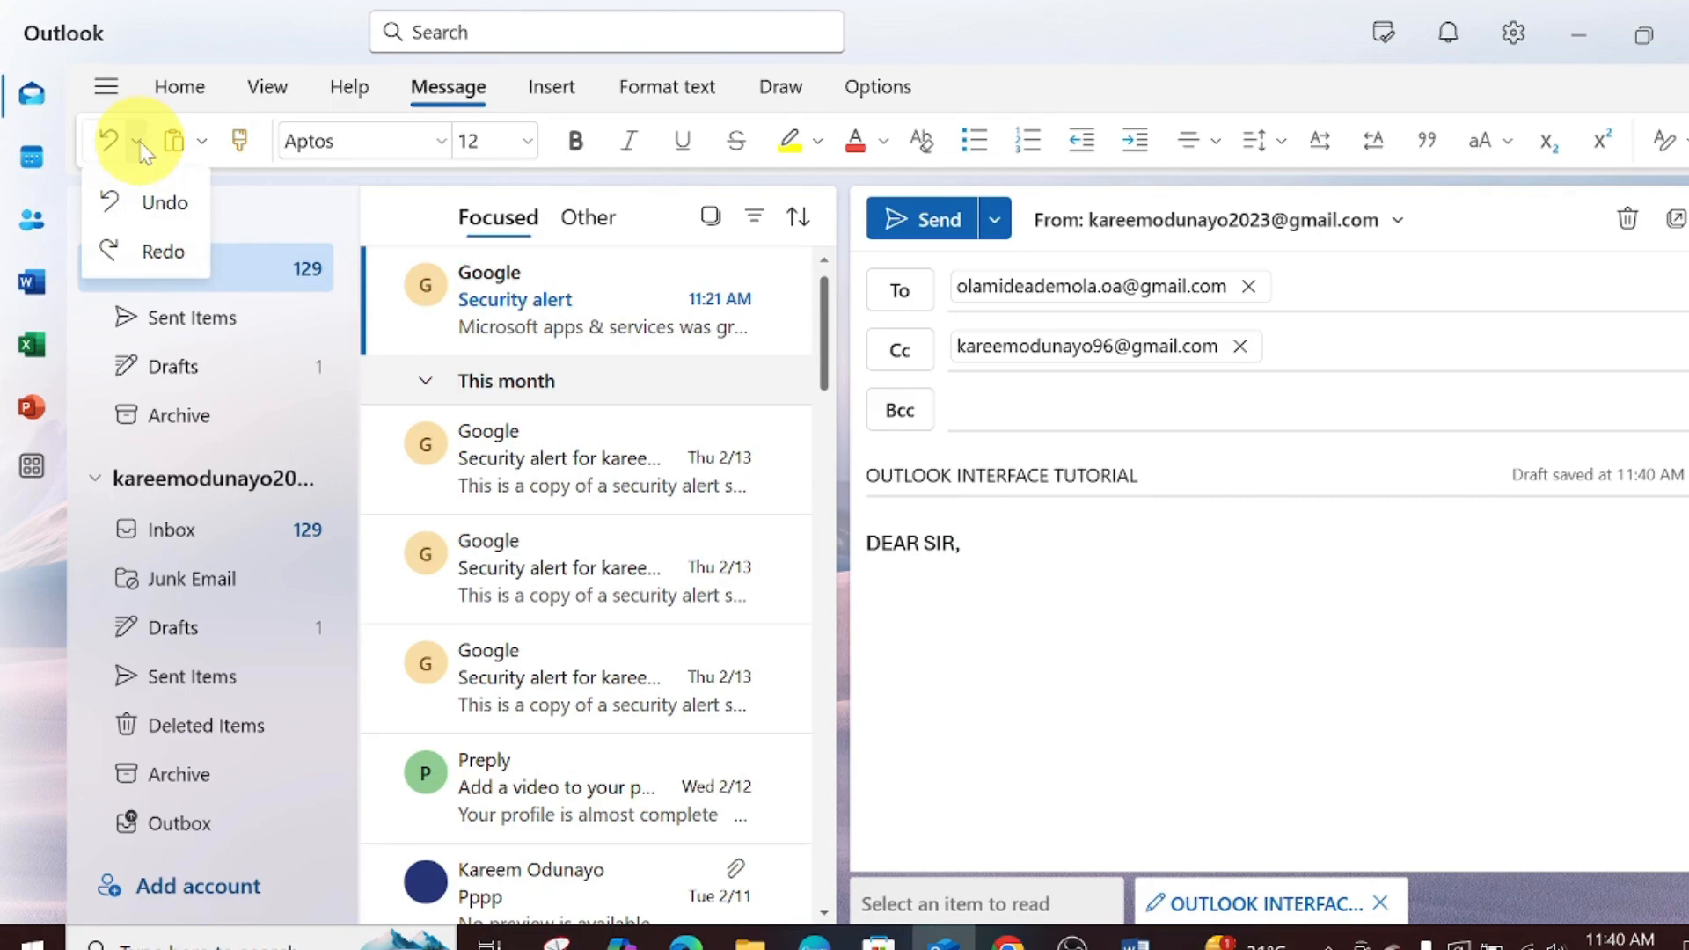
left_click(176, 261)
left_click(176, 261)
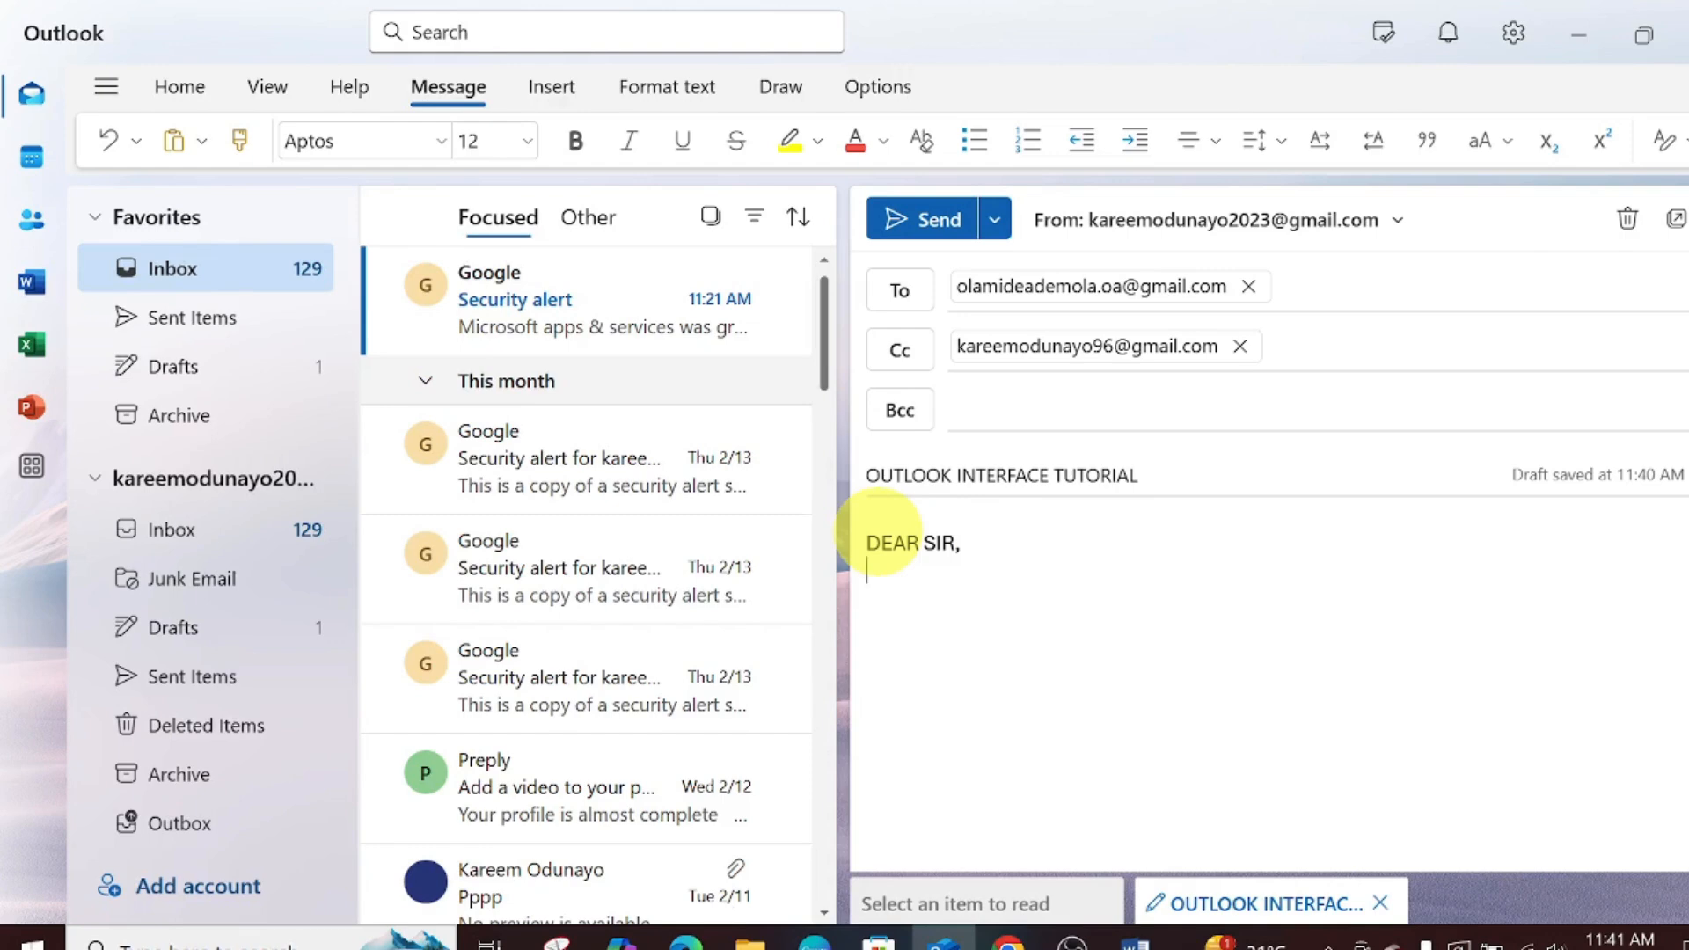
left_click(200, 143)
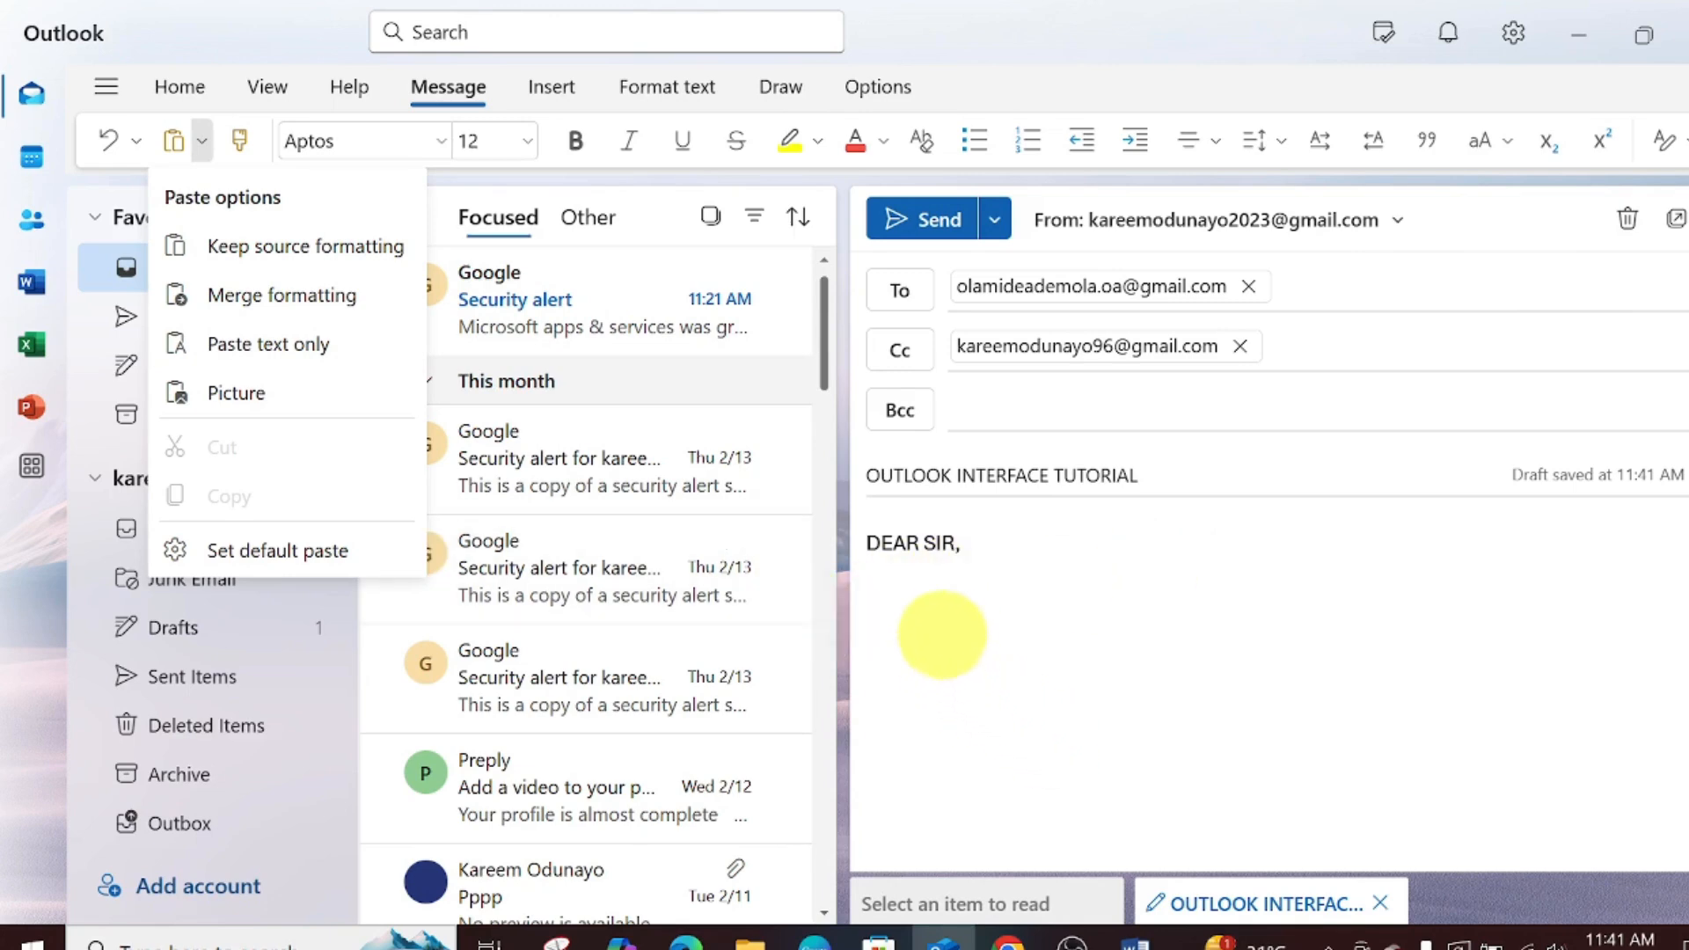
left_click(941, 630)
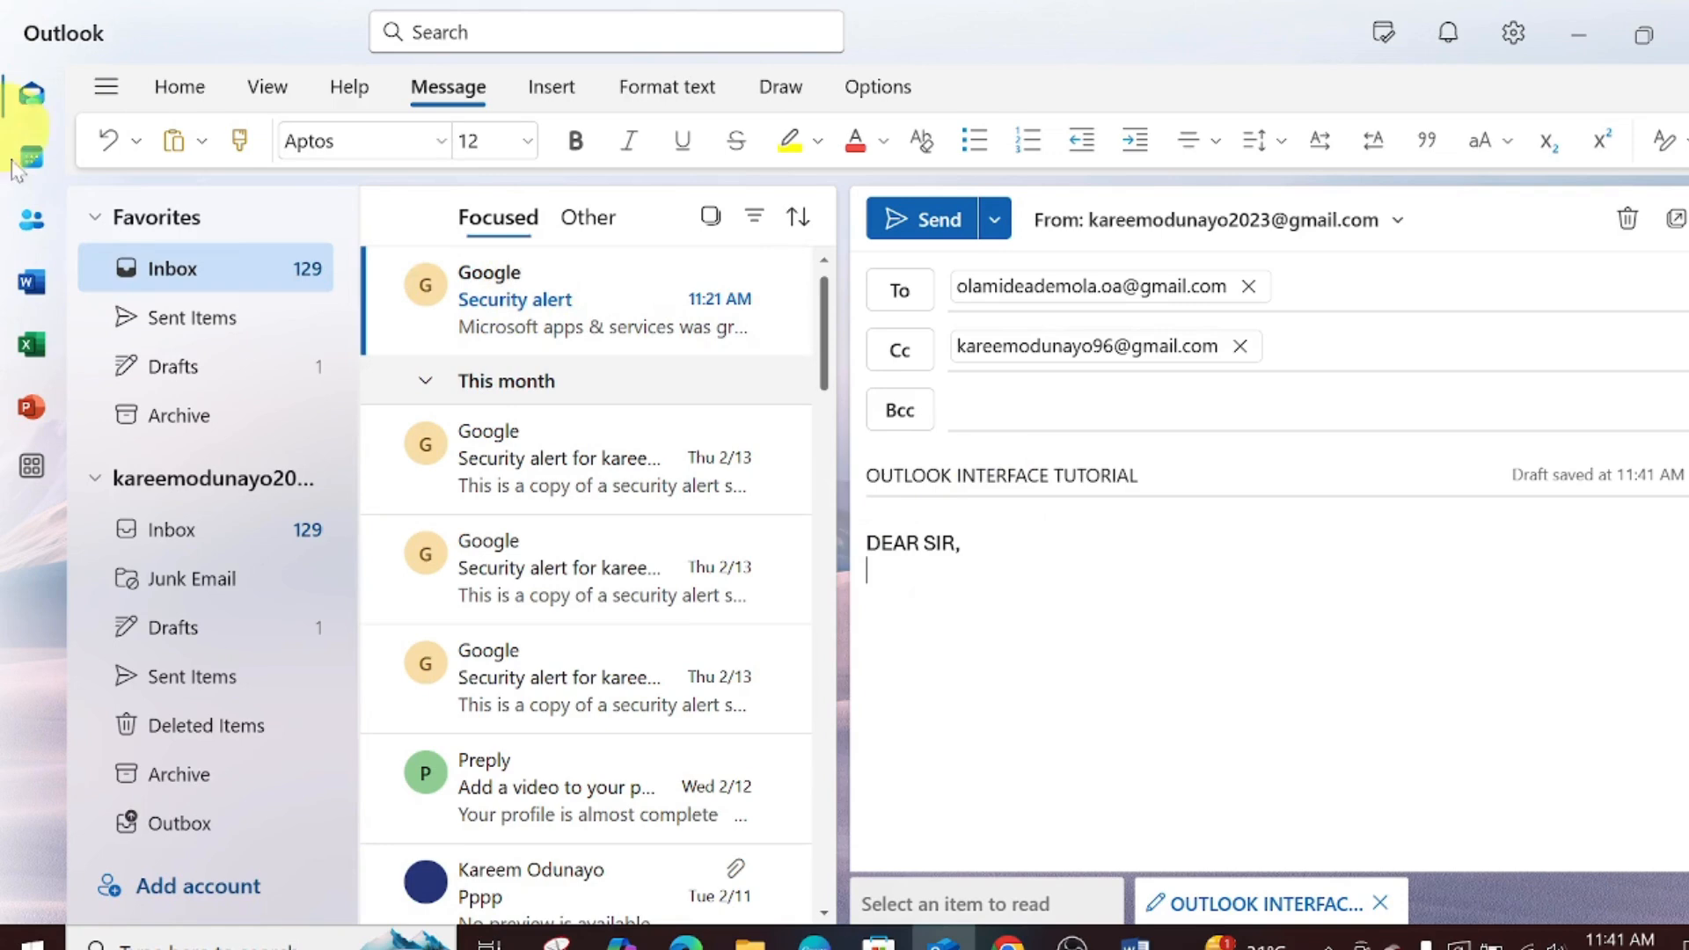
left_click(242, 143)
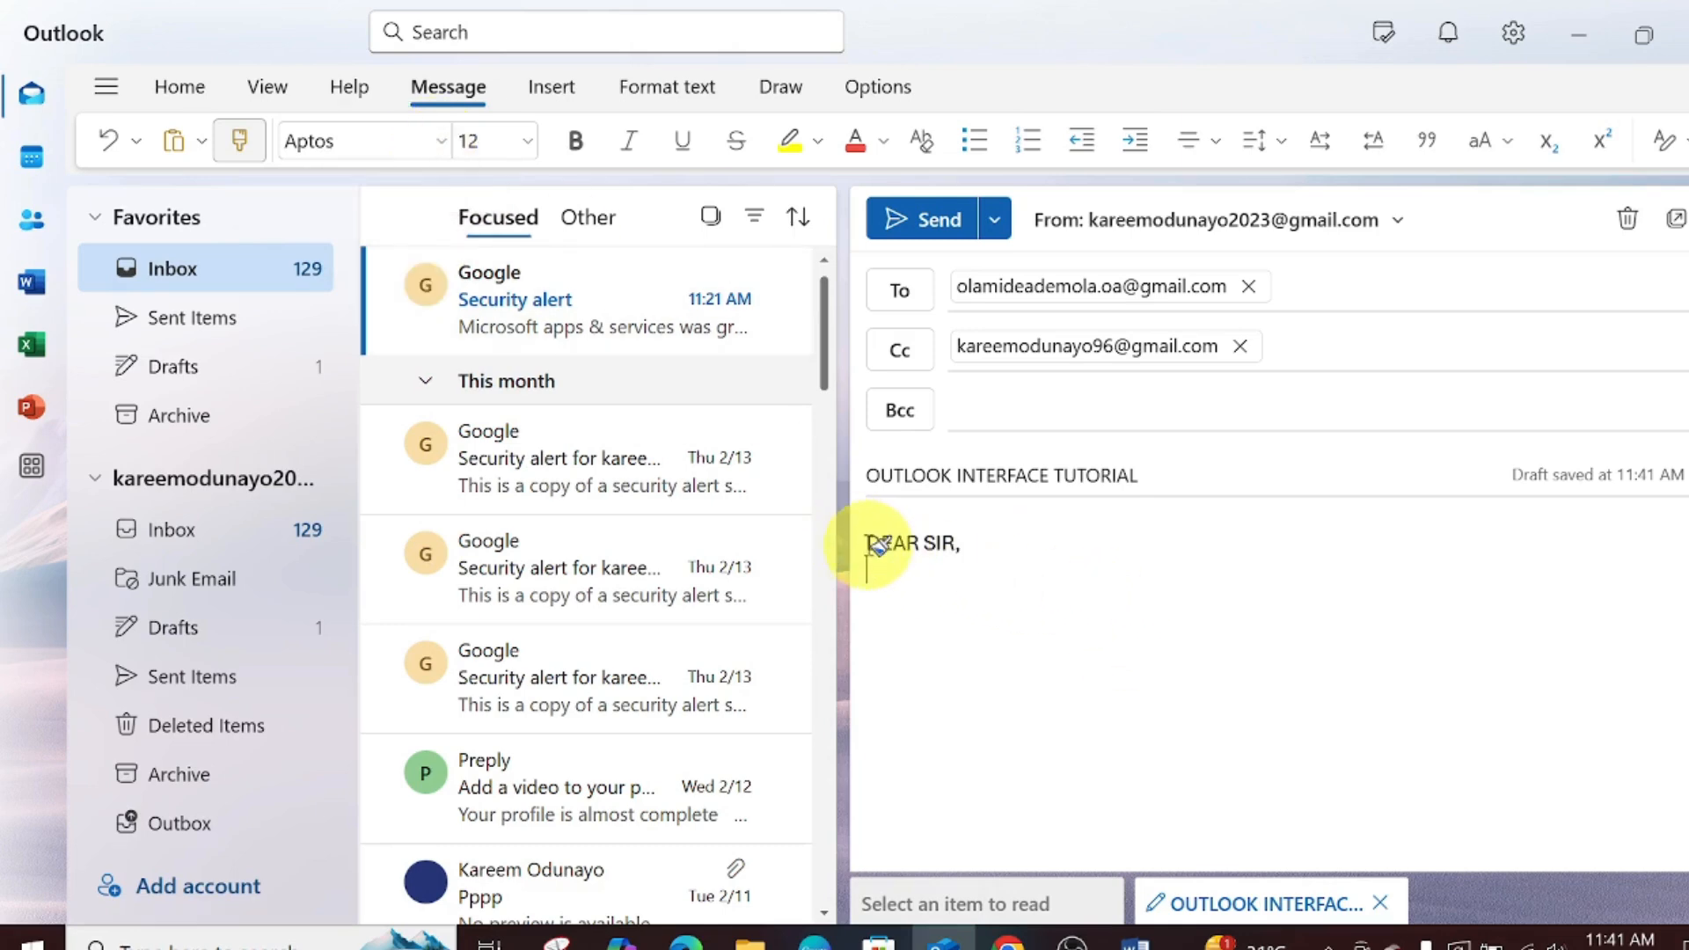
- Select the DEAR SIR, greeting and set its font to Aptos Display
triple_click(955, 552)
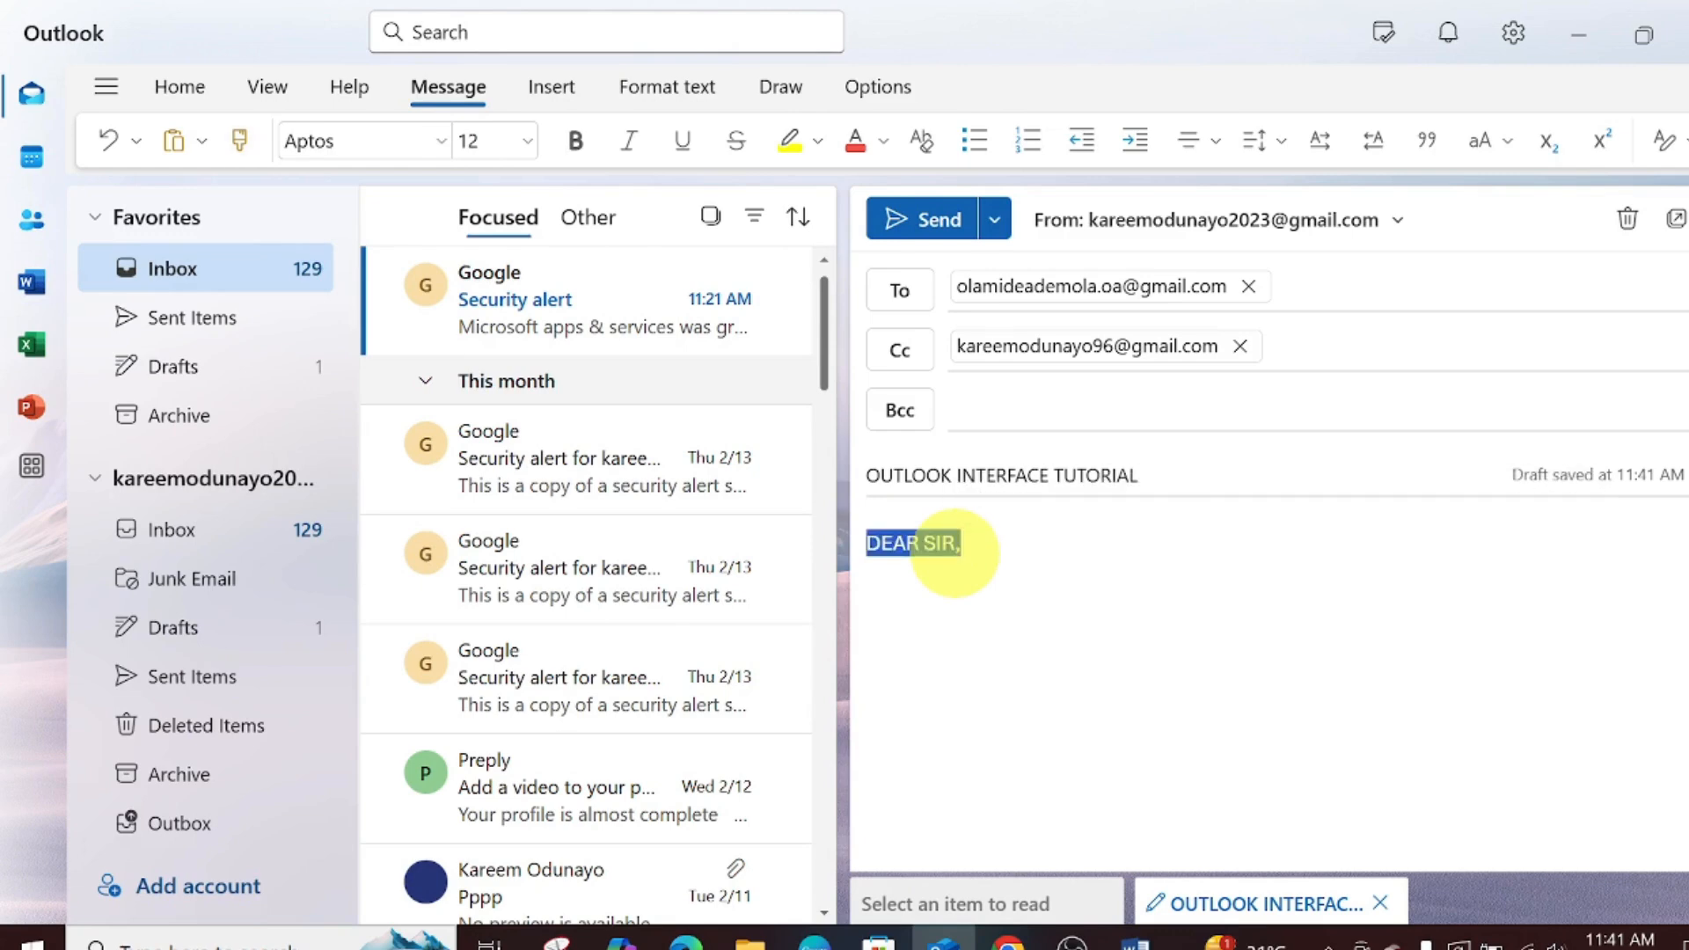
left_click(365, 143)
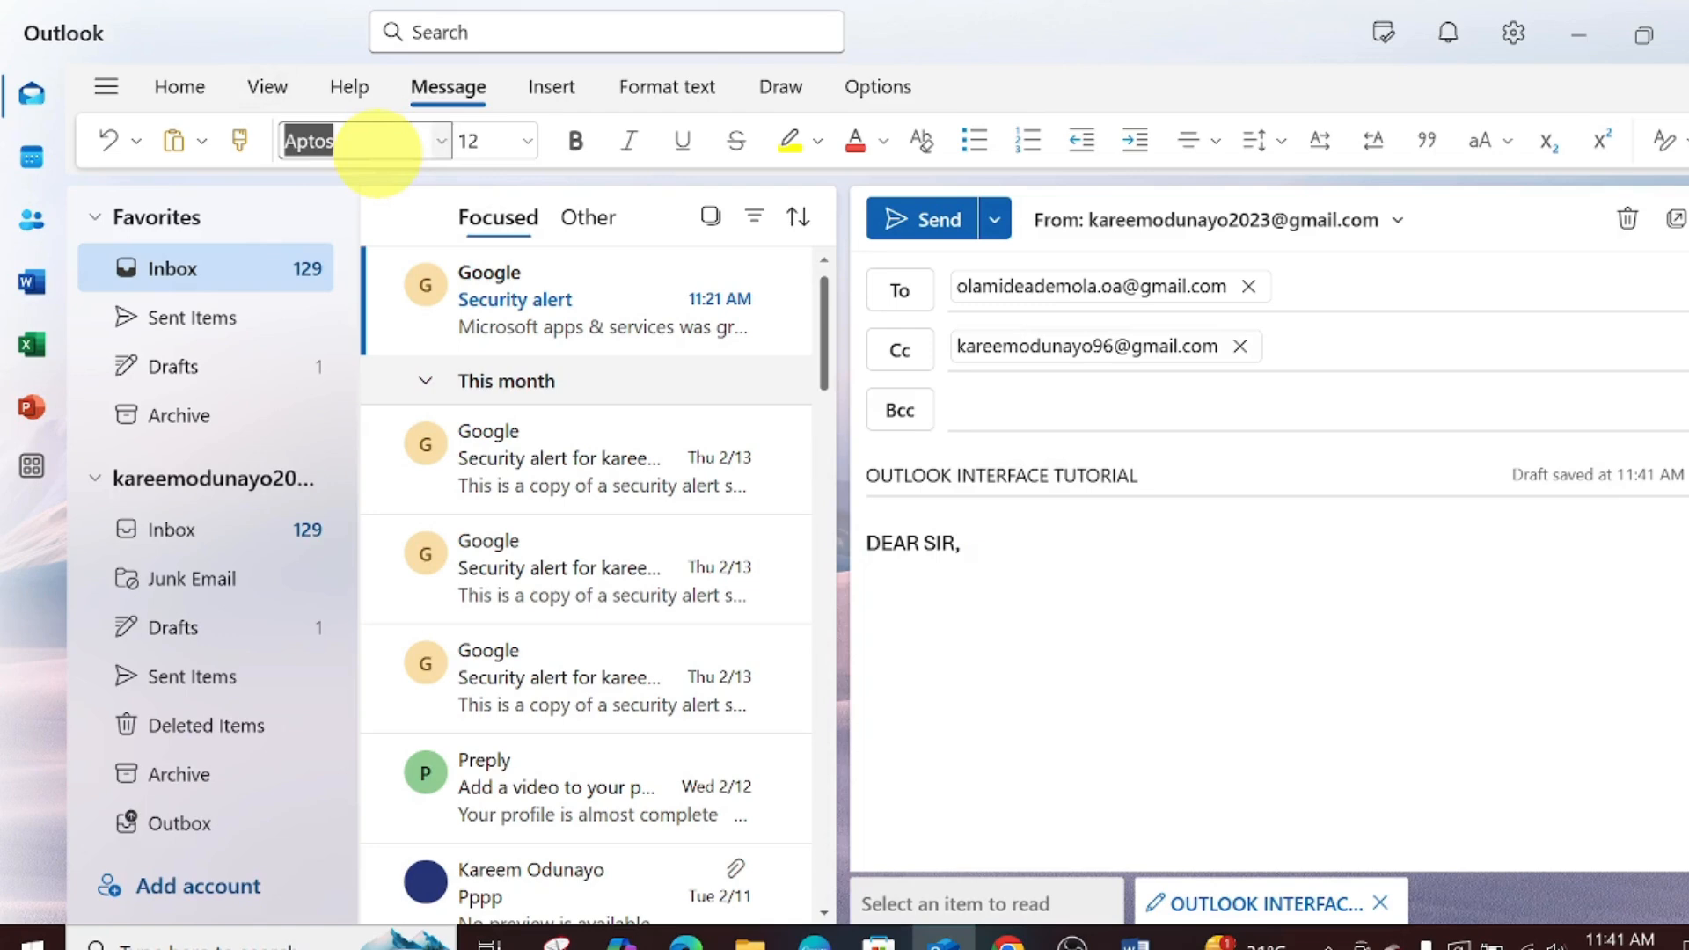
left_click(440, 141)
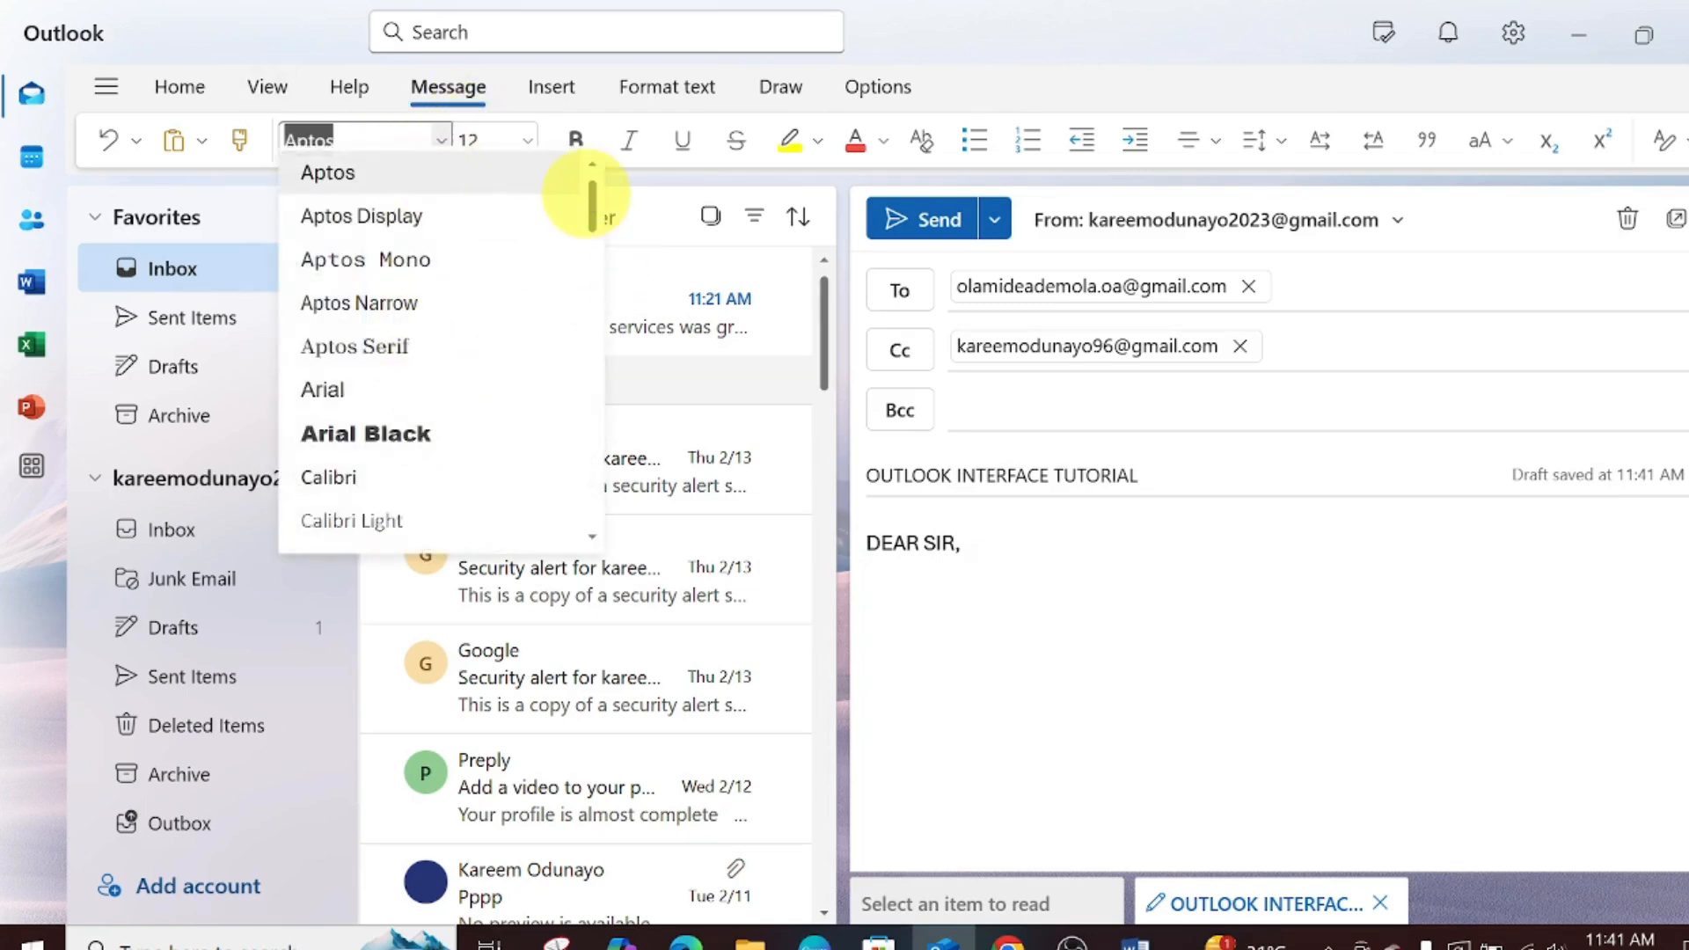
left_click(593, 224)
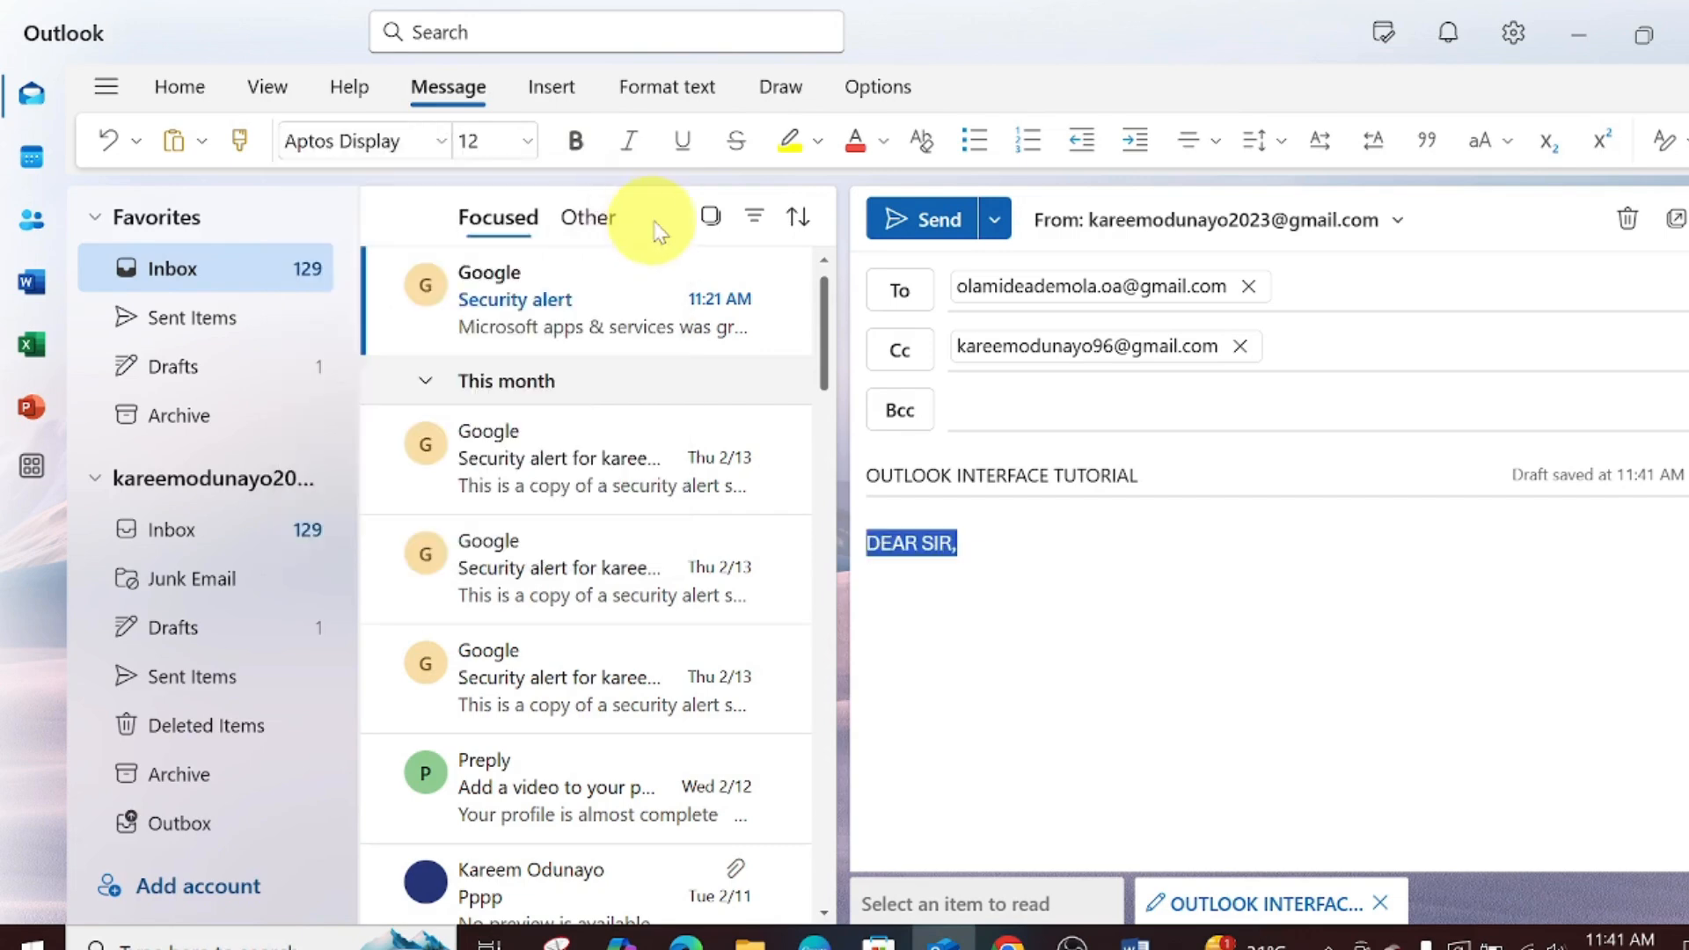
left_click(440, 142)
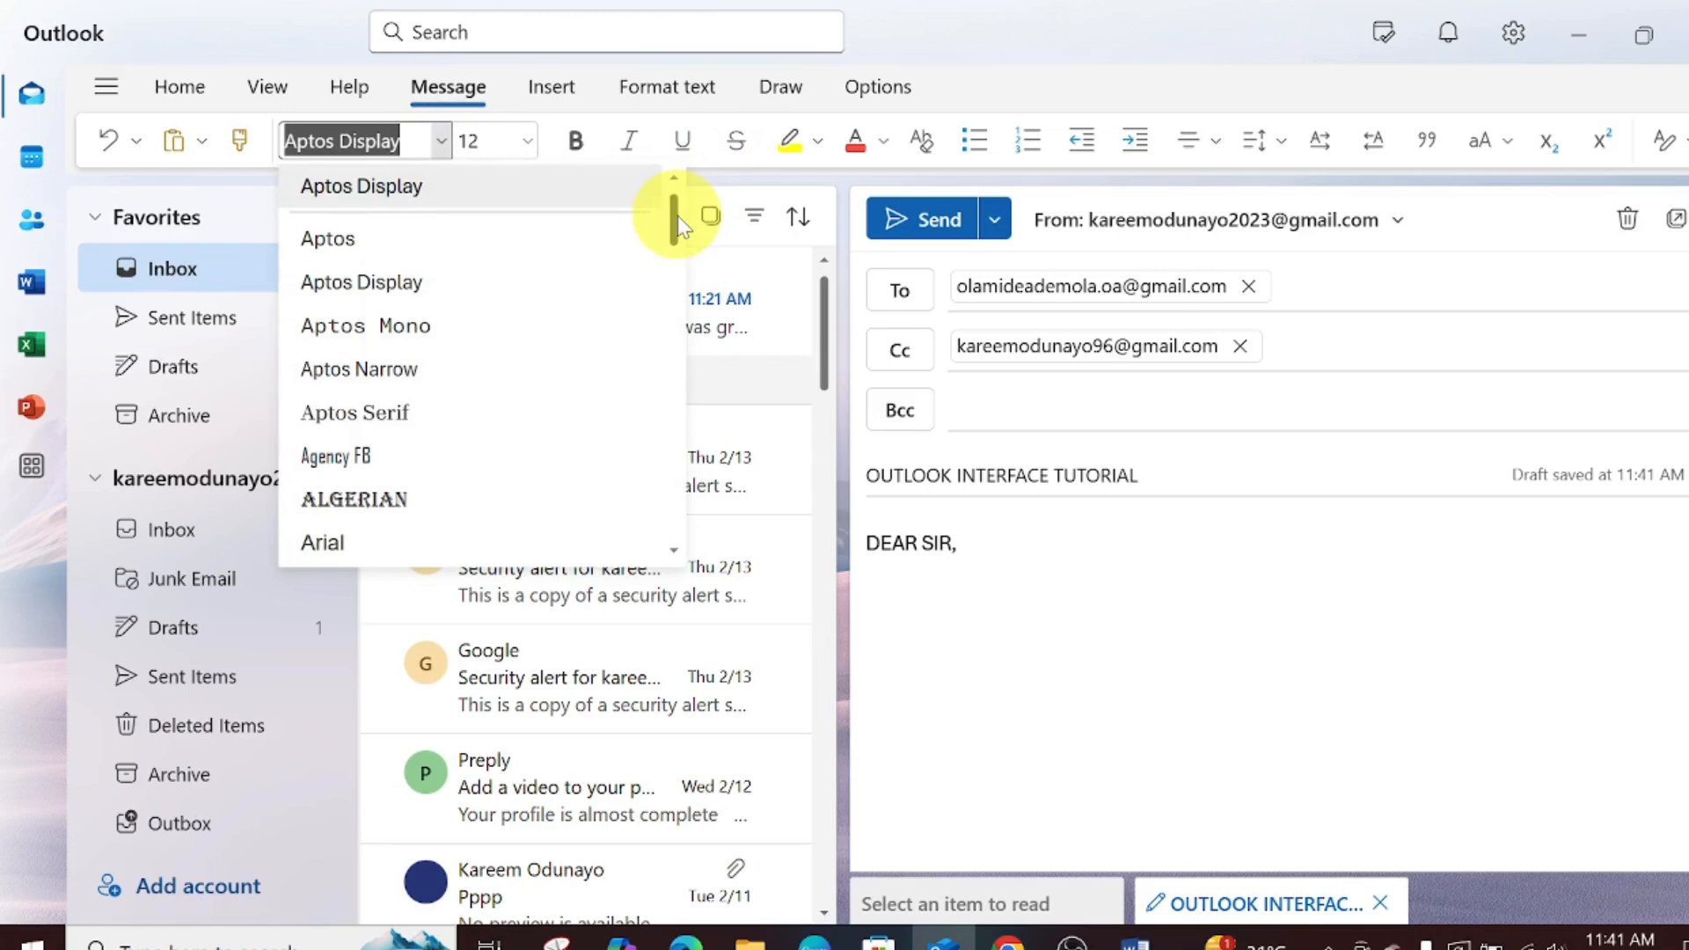
left_click_drag(677, 227, 690, 98)
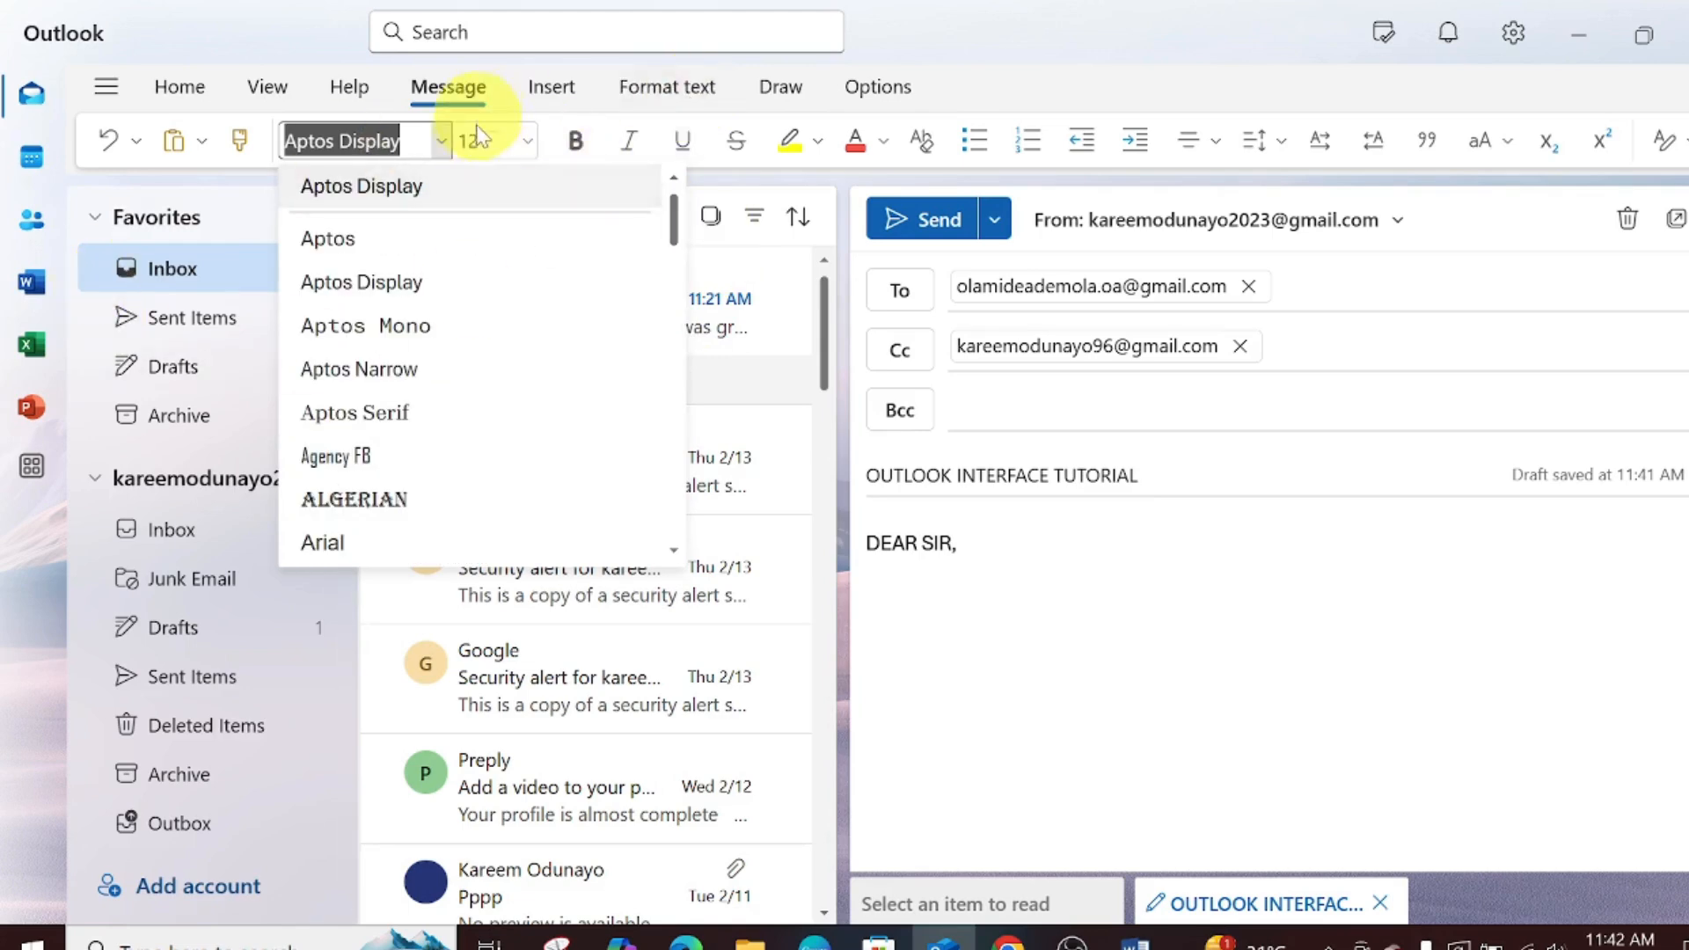
- Set the greeting's font size to 11, after trying 18 and 10
left_click(524, 142)
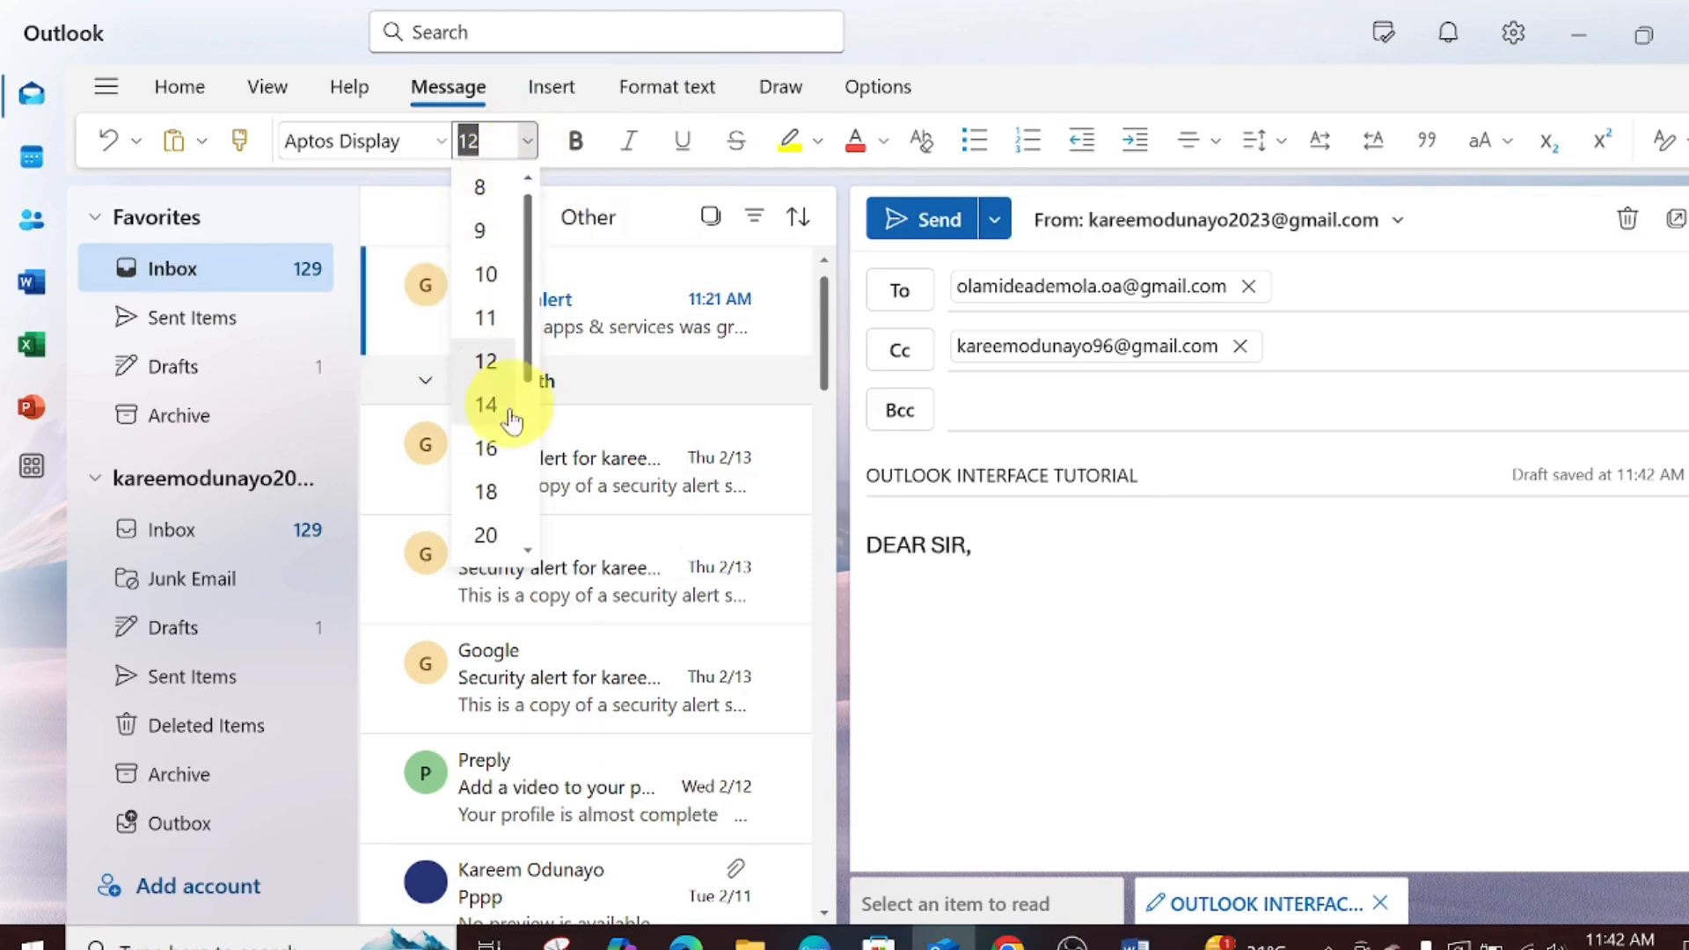
scroll(492, 370, "down", 2)
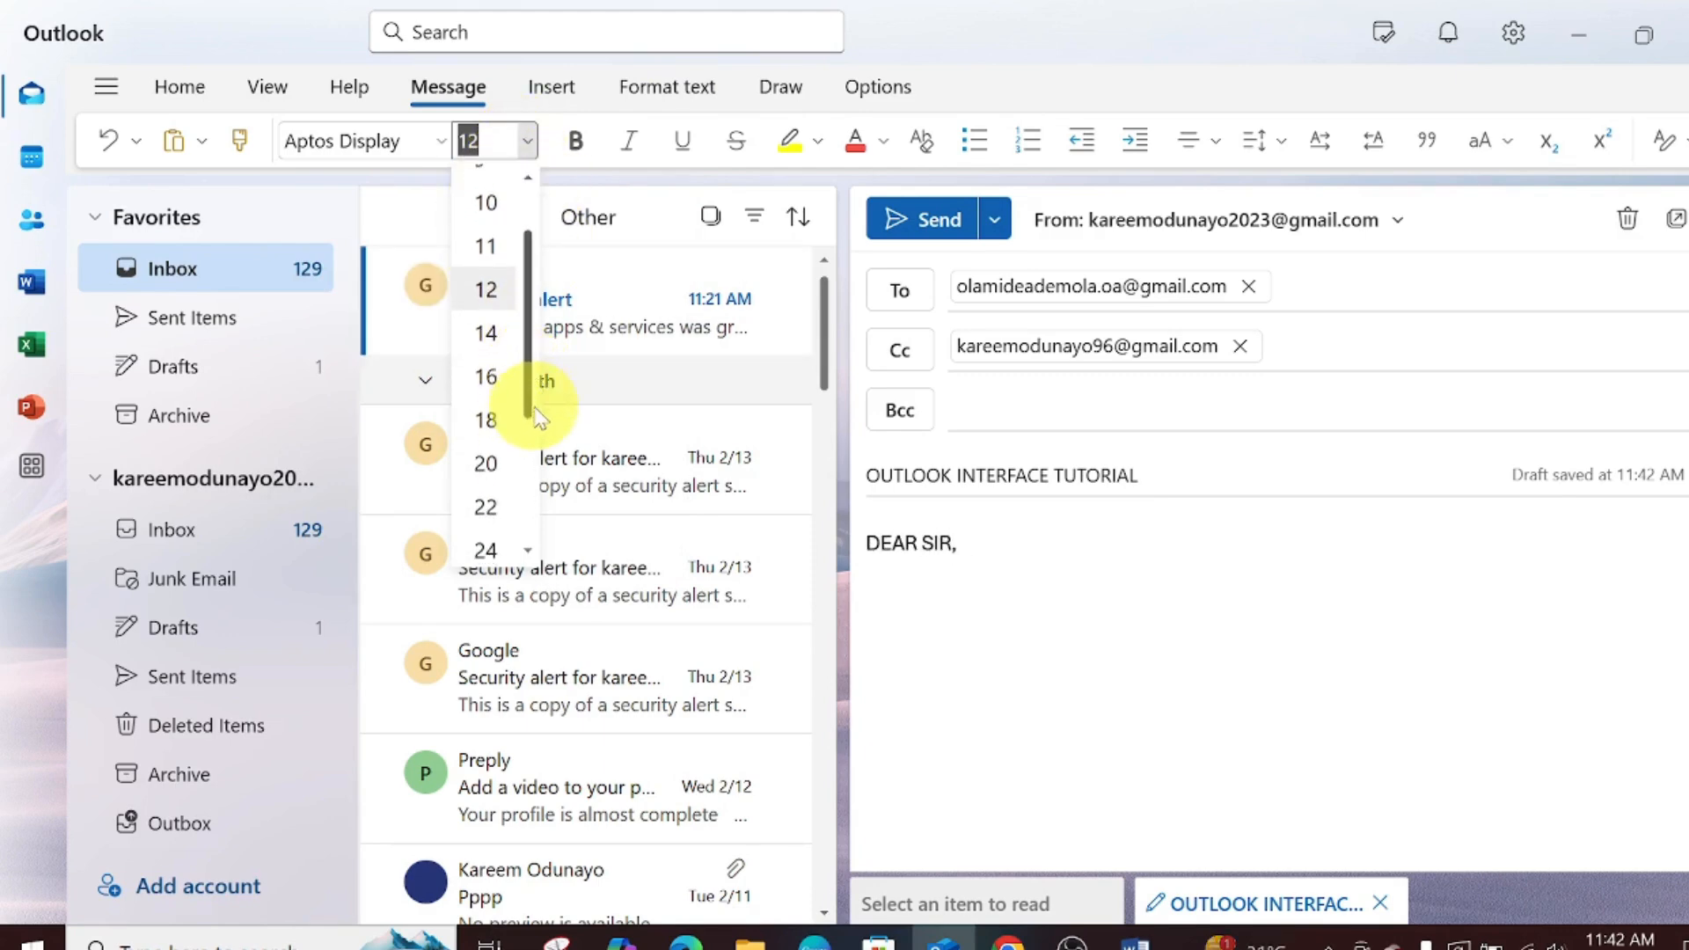
left_click(489, 421)
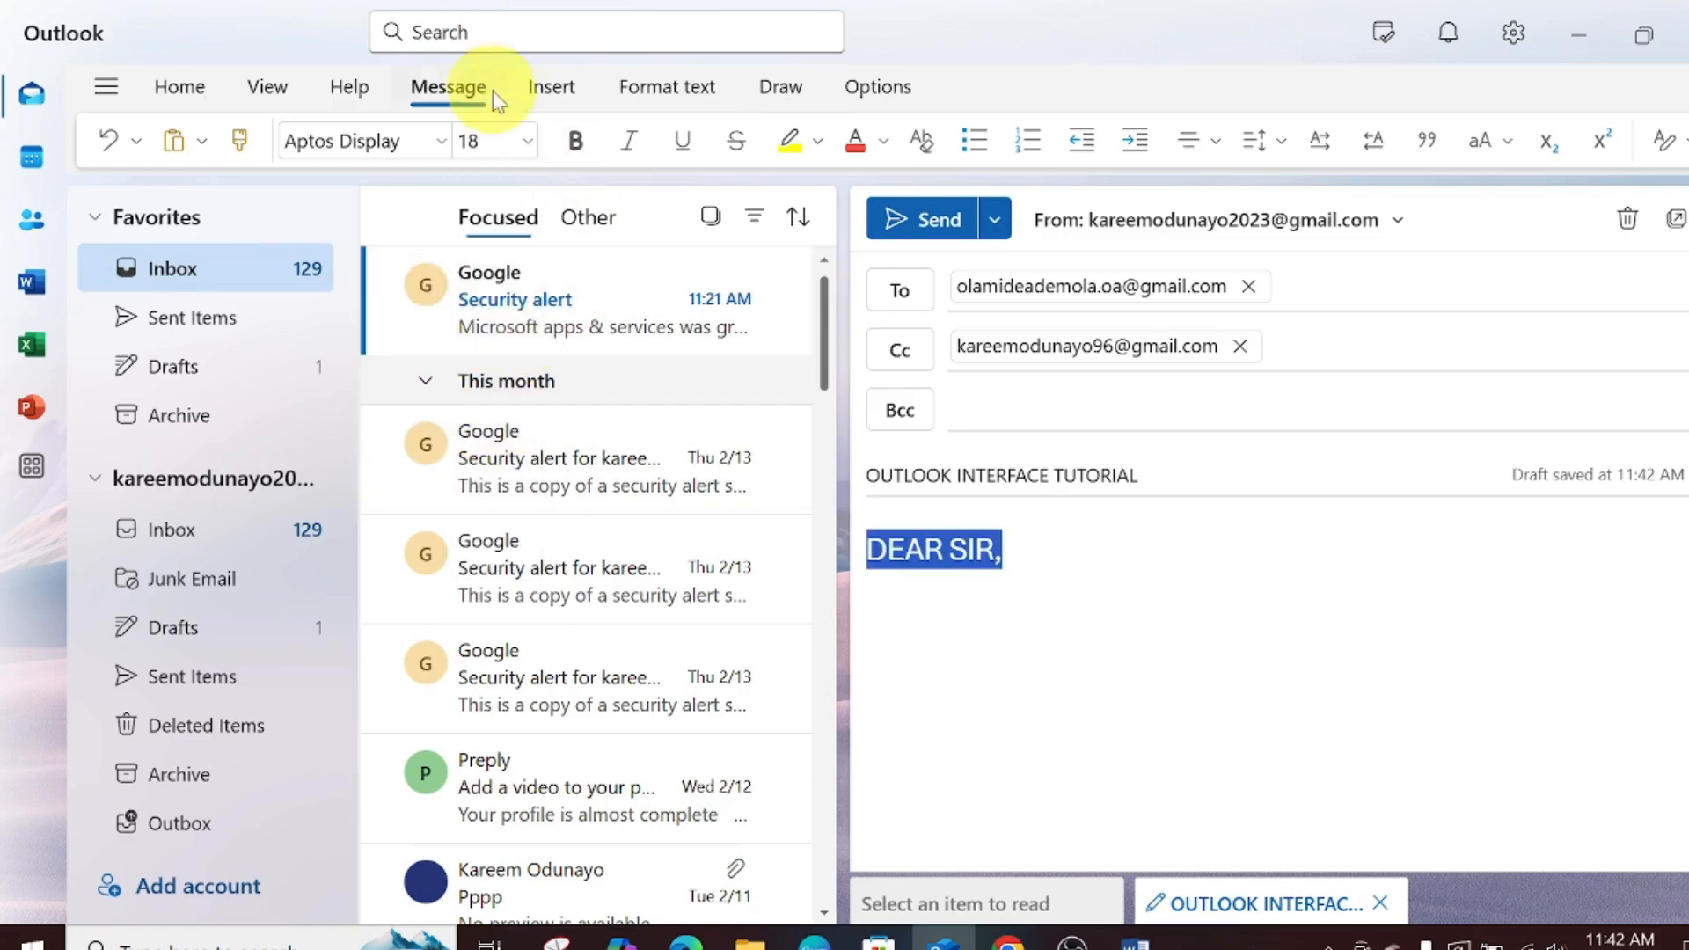
left_click(528, 143)
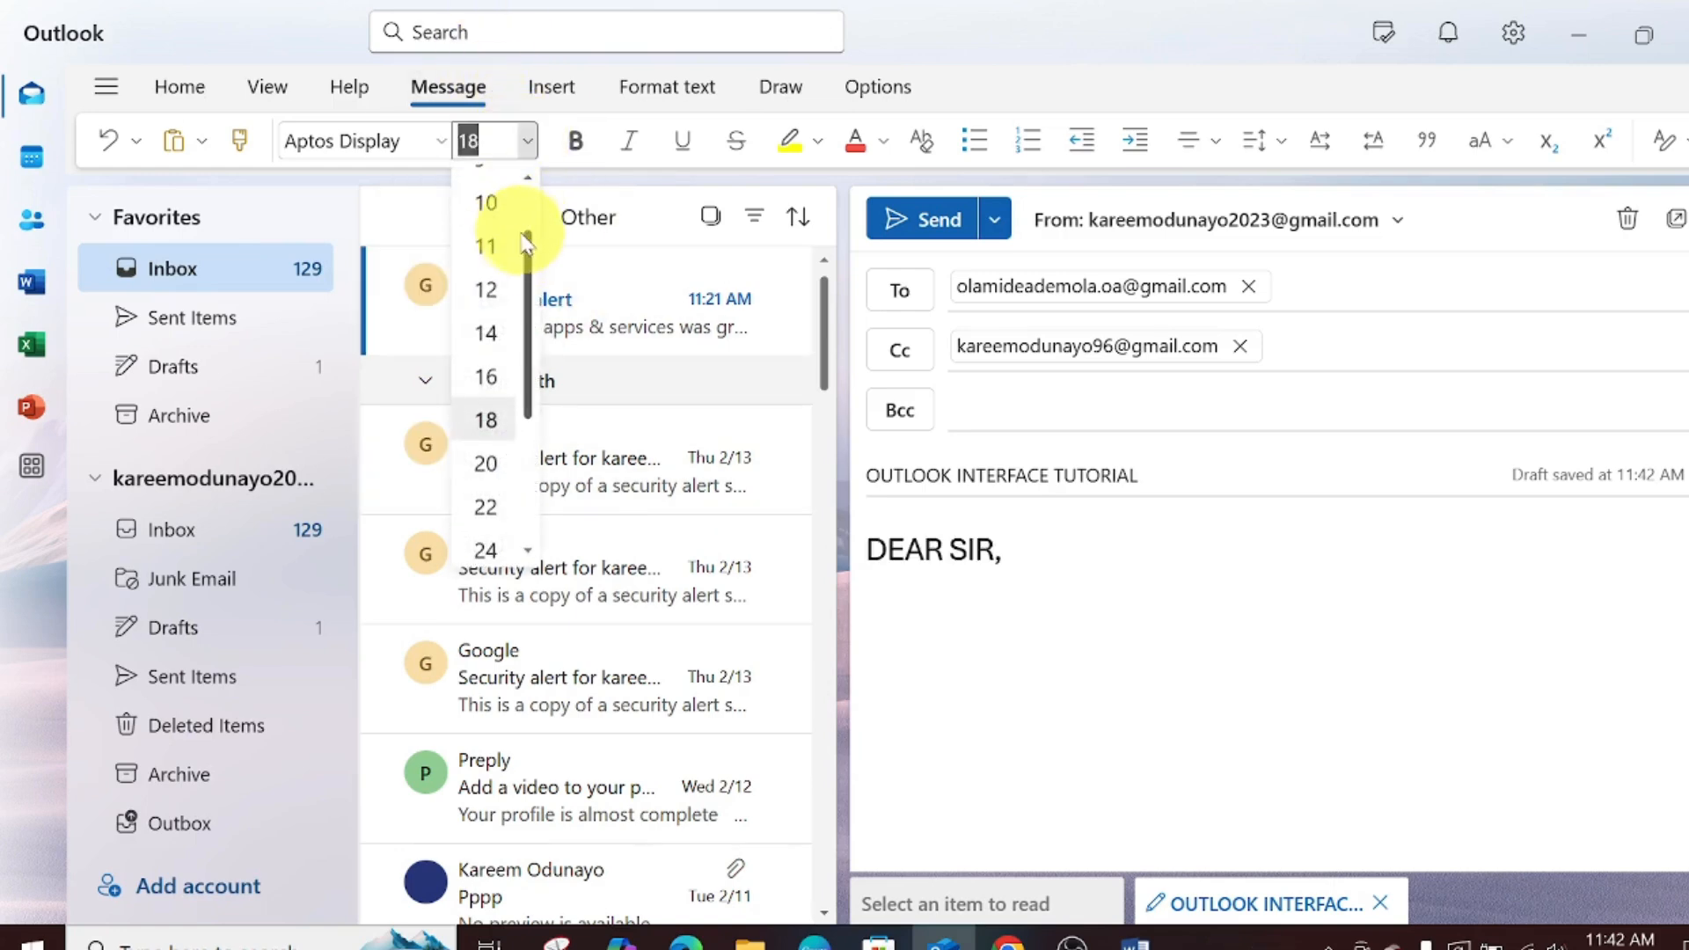
left_click_drag(528, 251, 528, 206)
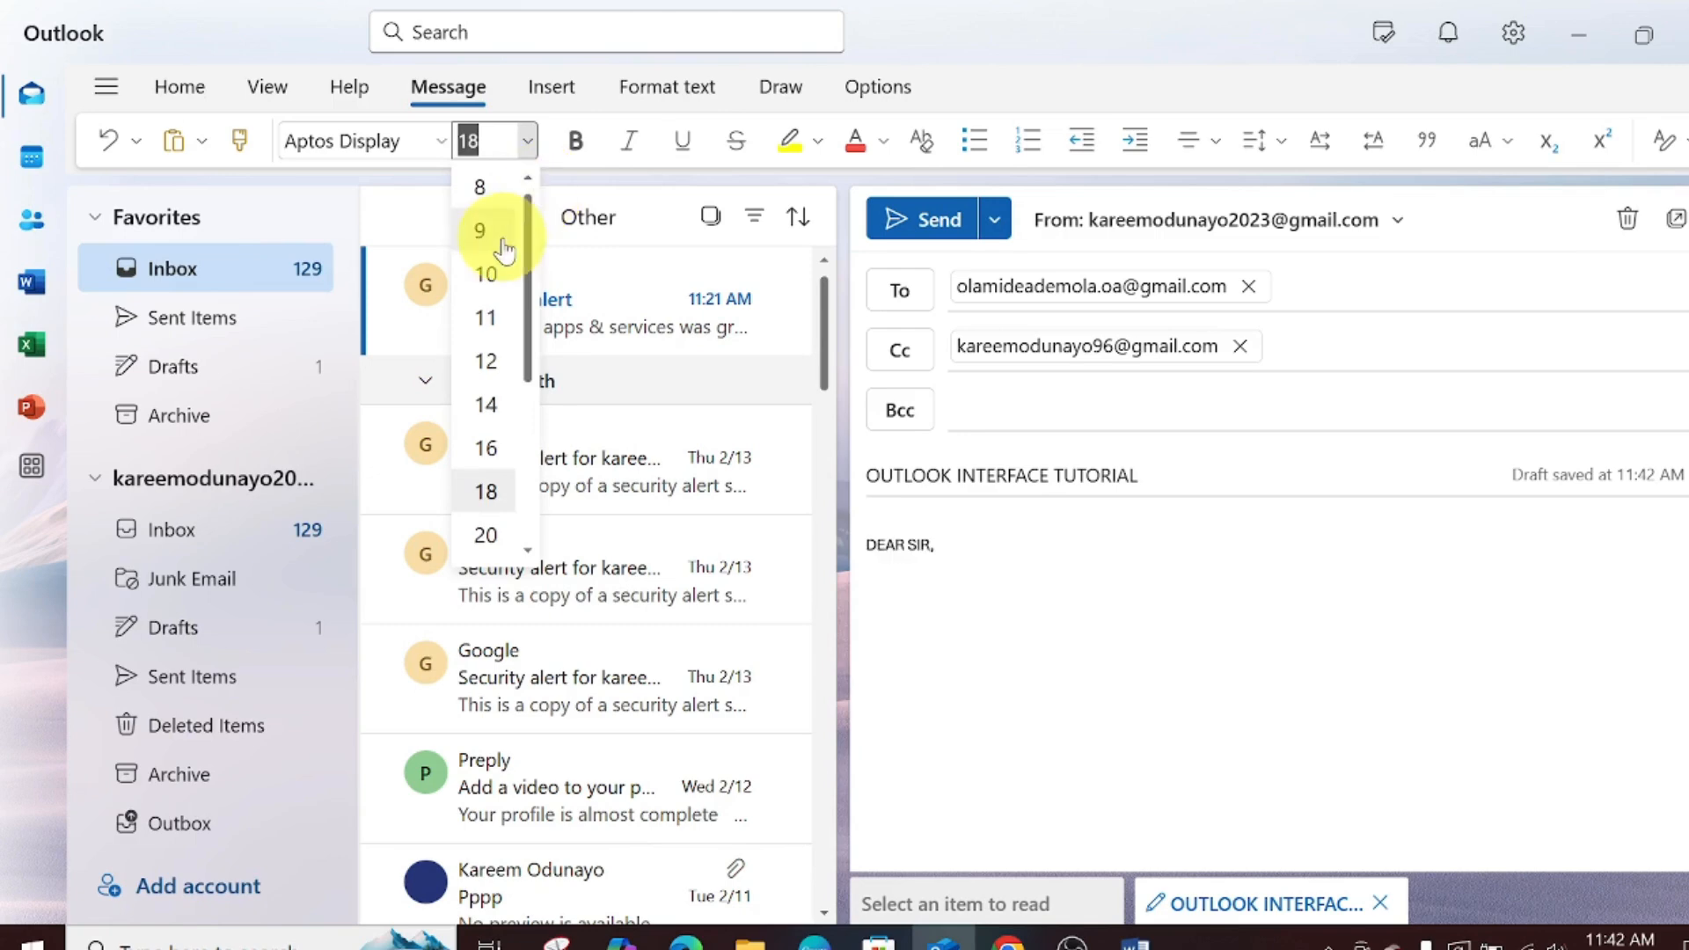
left_click(489, 270)
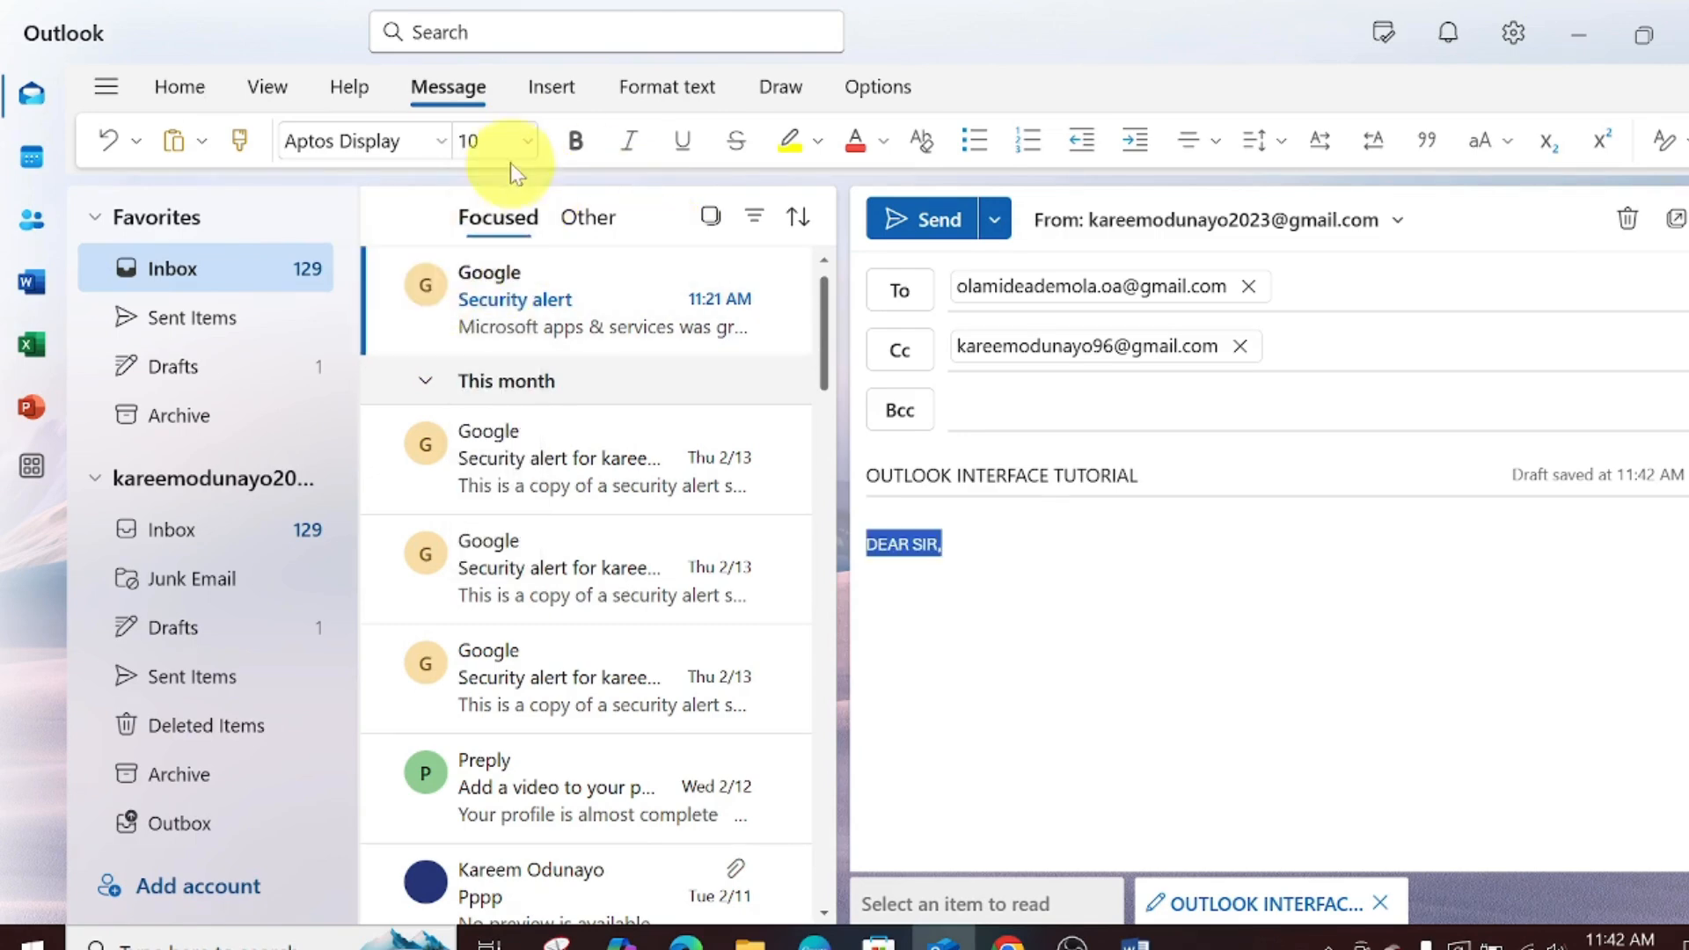
left_click(531, 146)
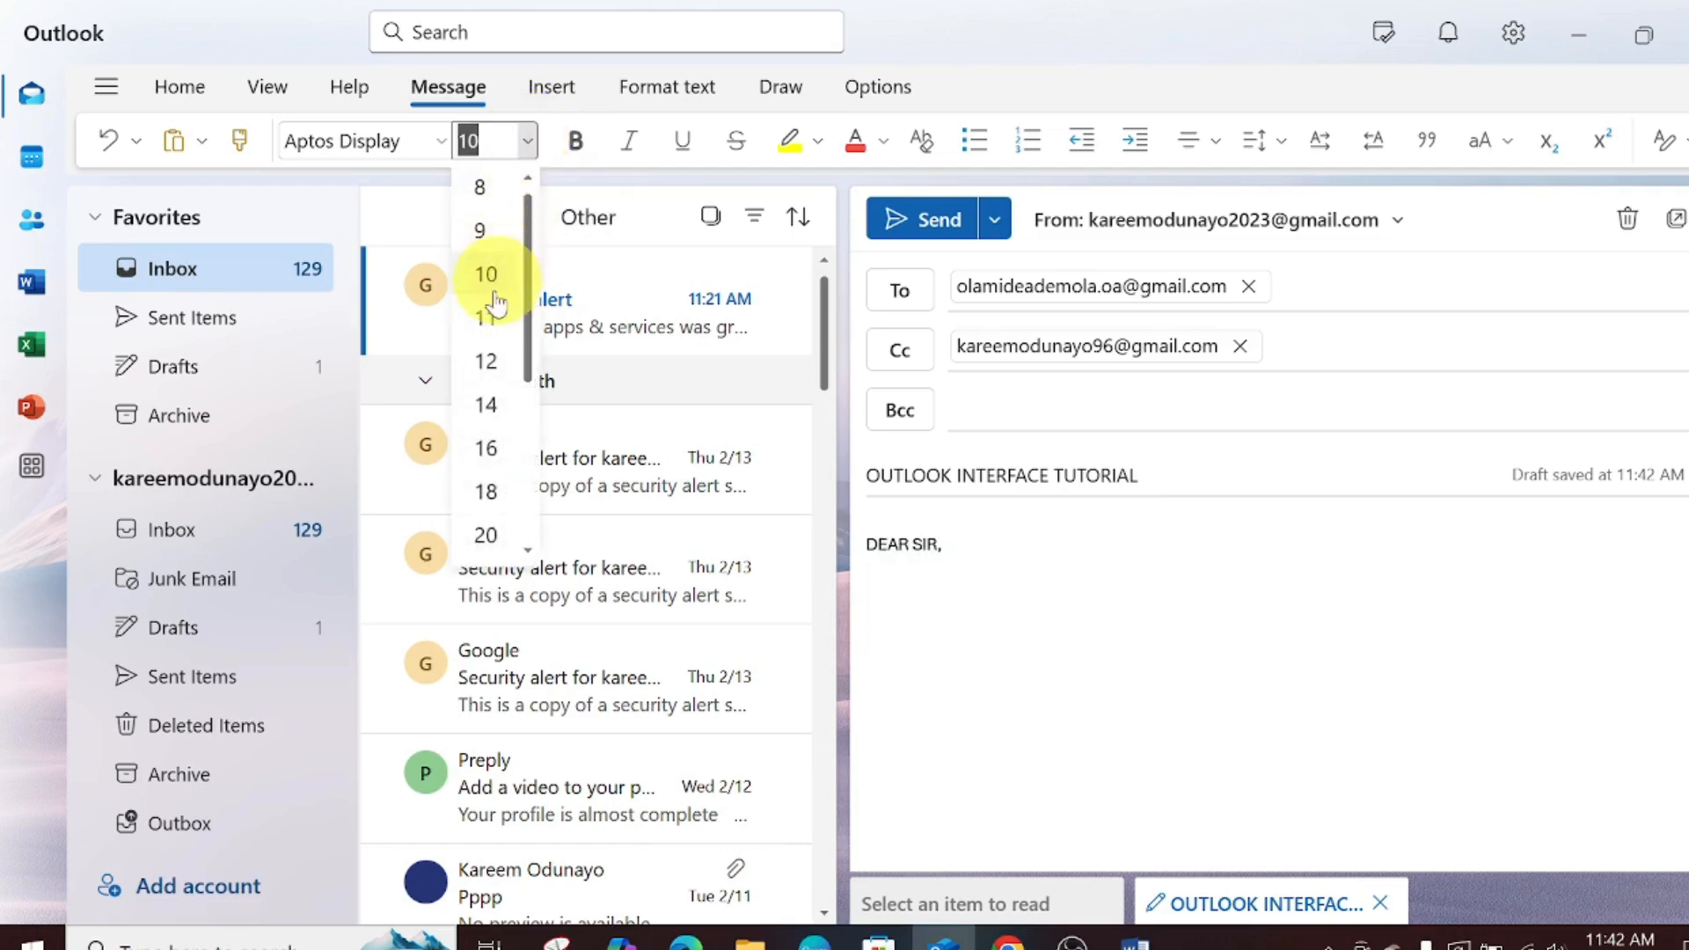
left_click(479, 320)
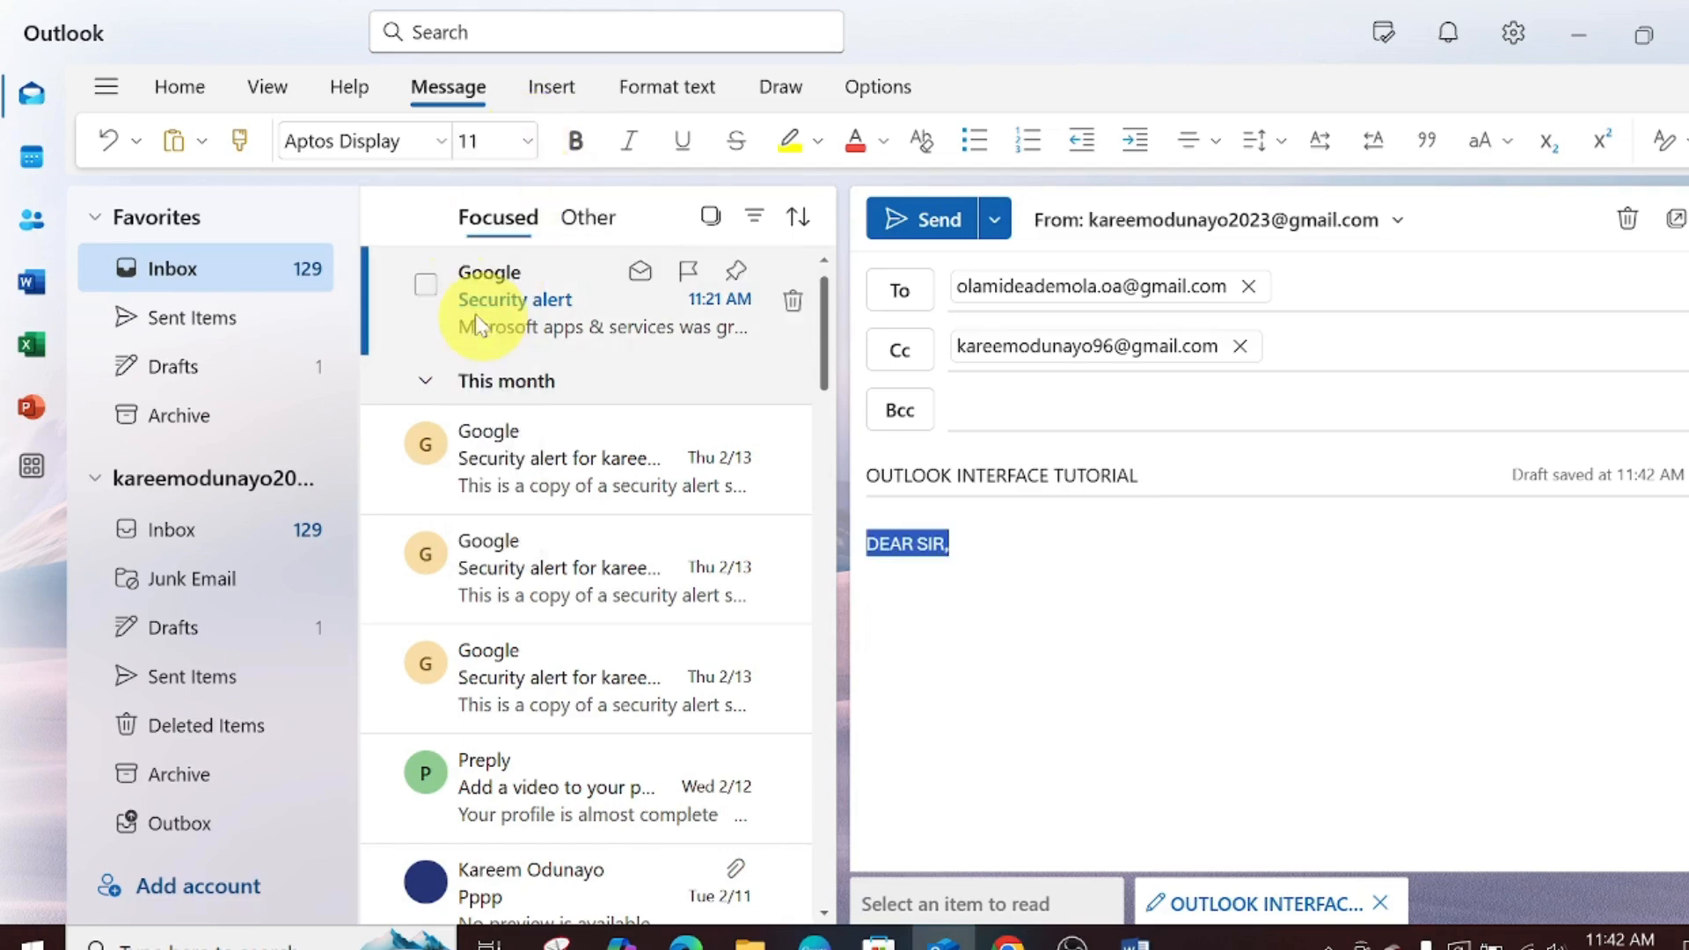
left_click(576, 143)
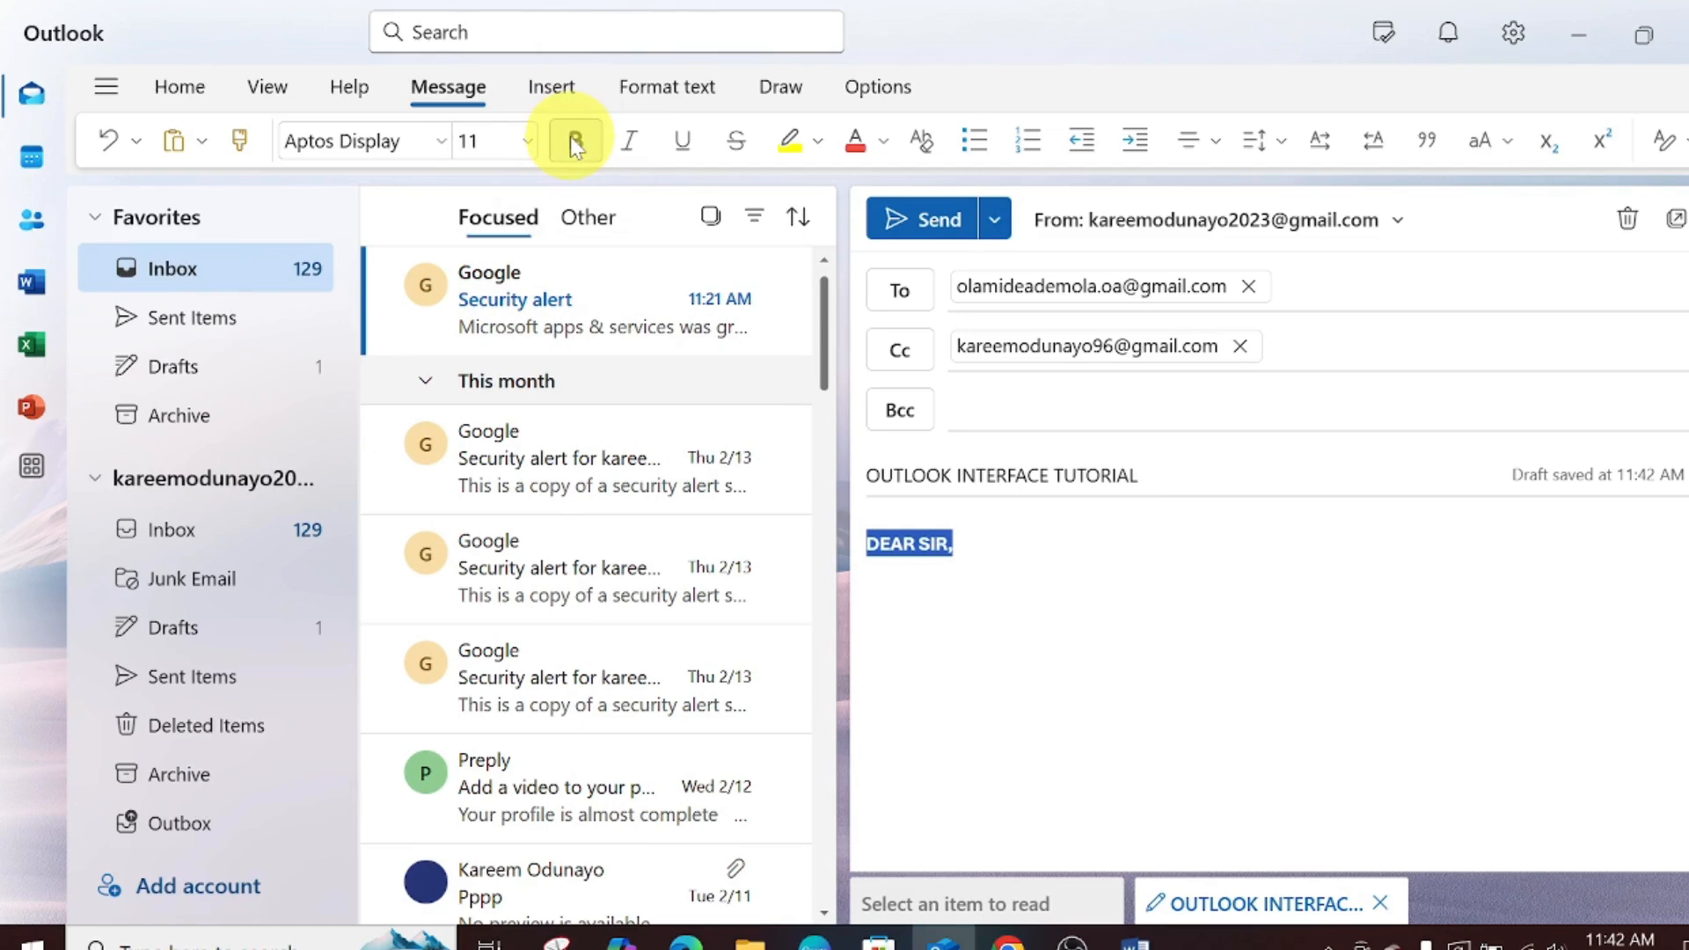
left_click(638, 159)
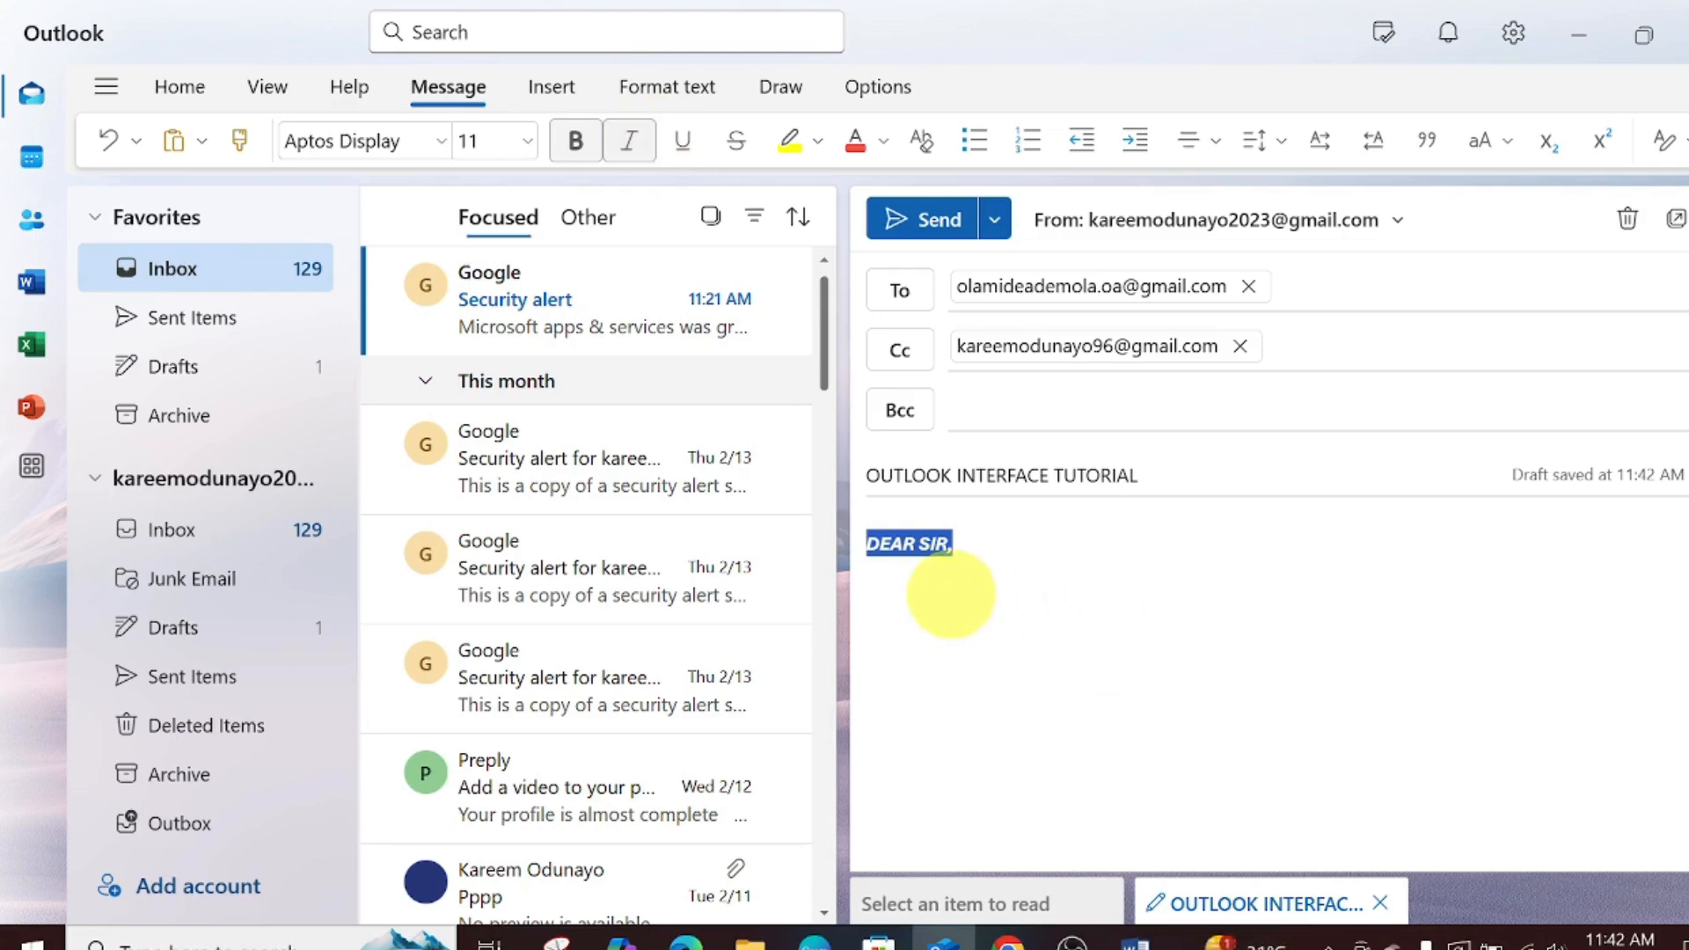
left_click(945, 550)
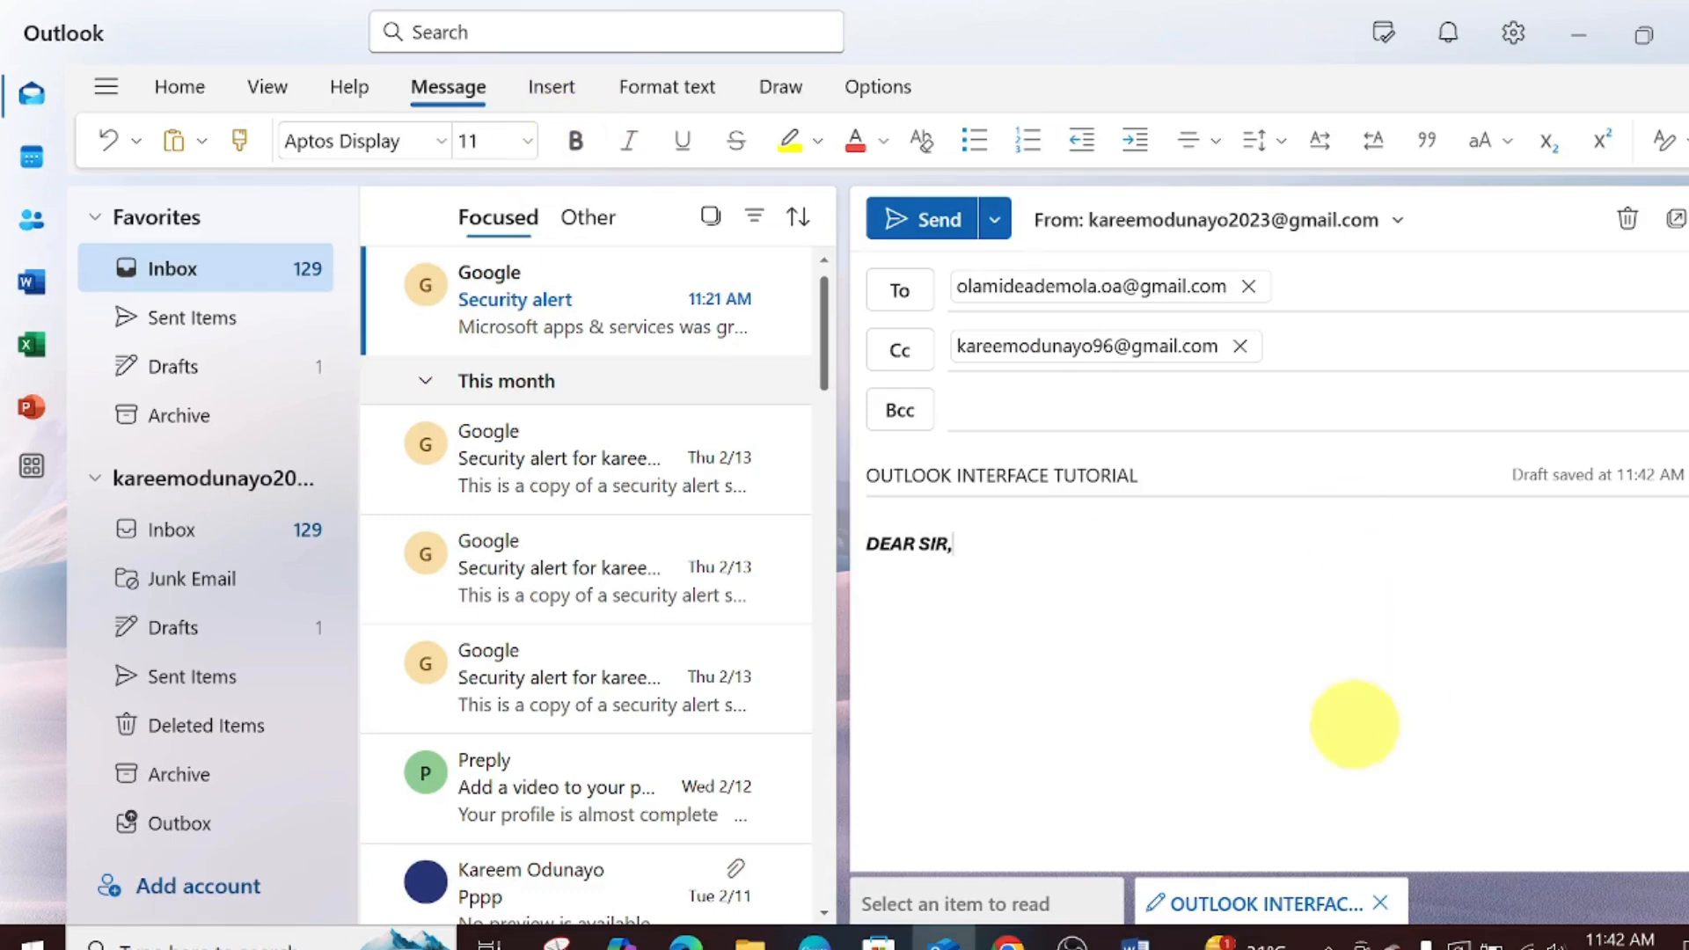
triple_click(875, 543)
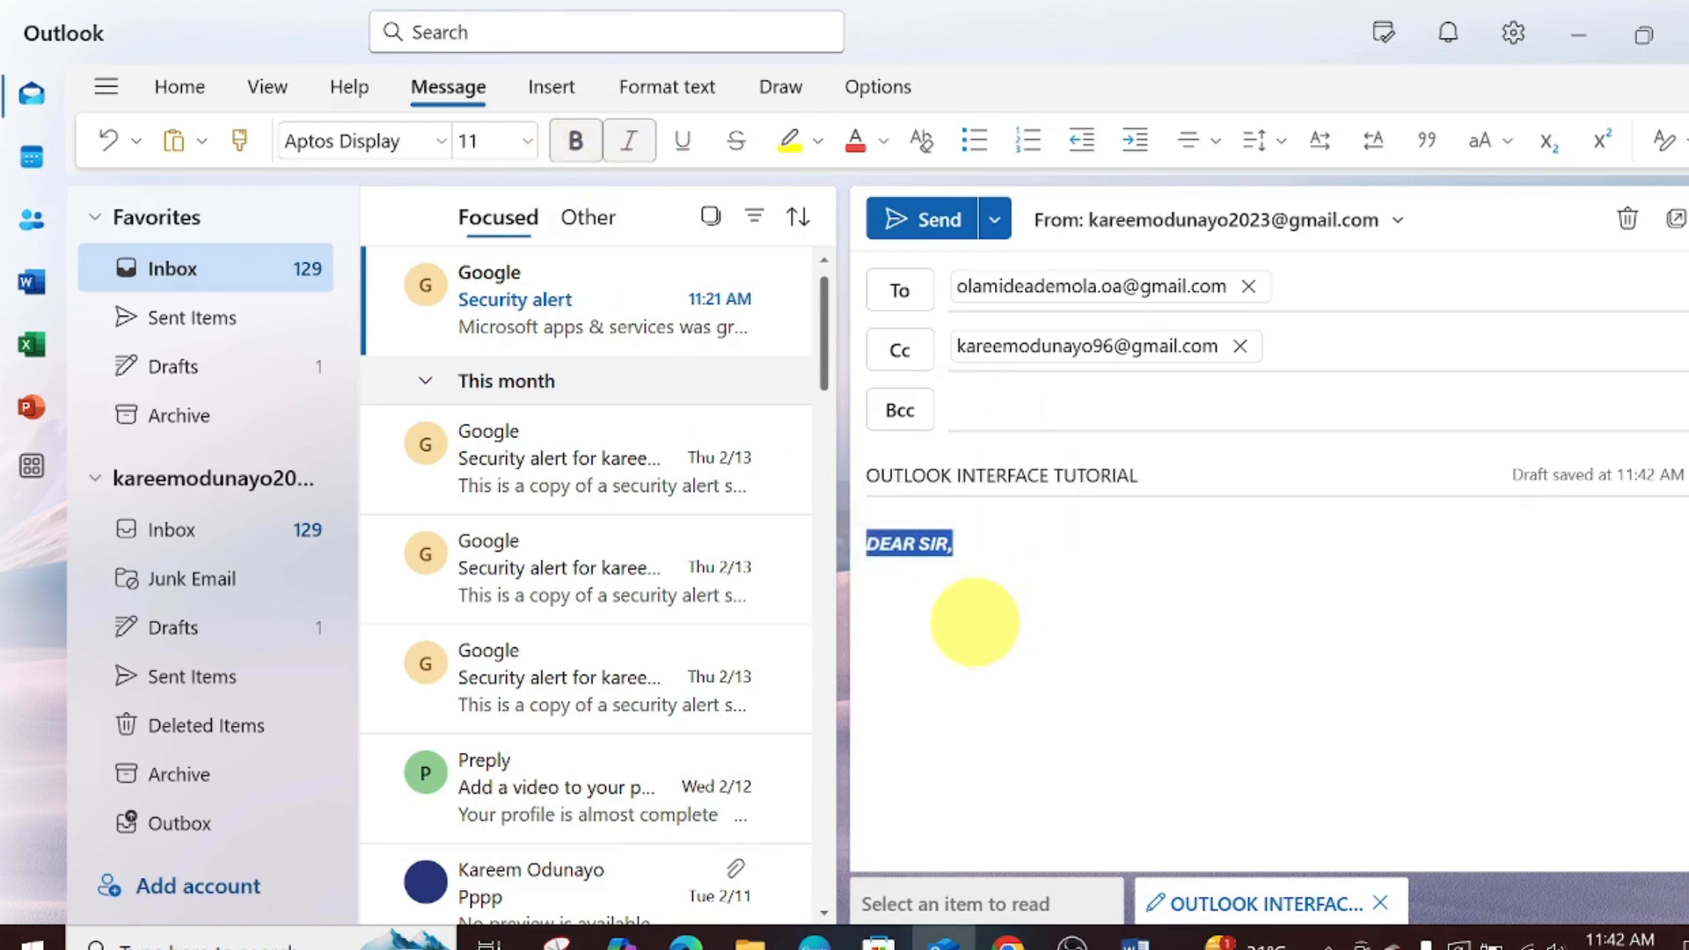
left_click(973, 615)
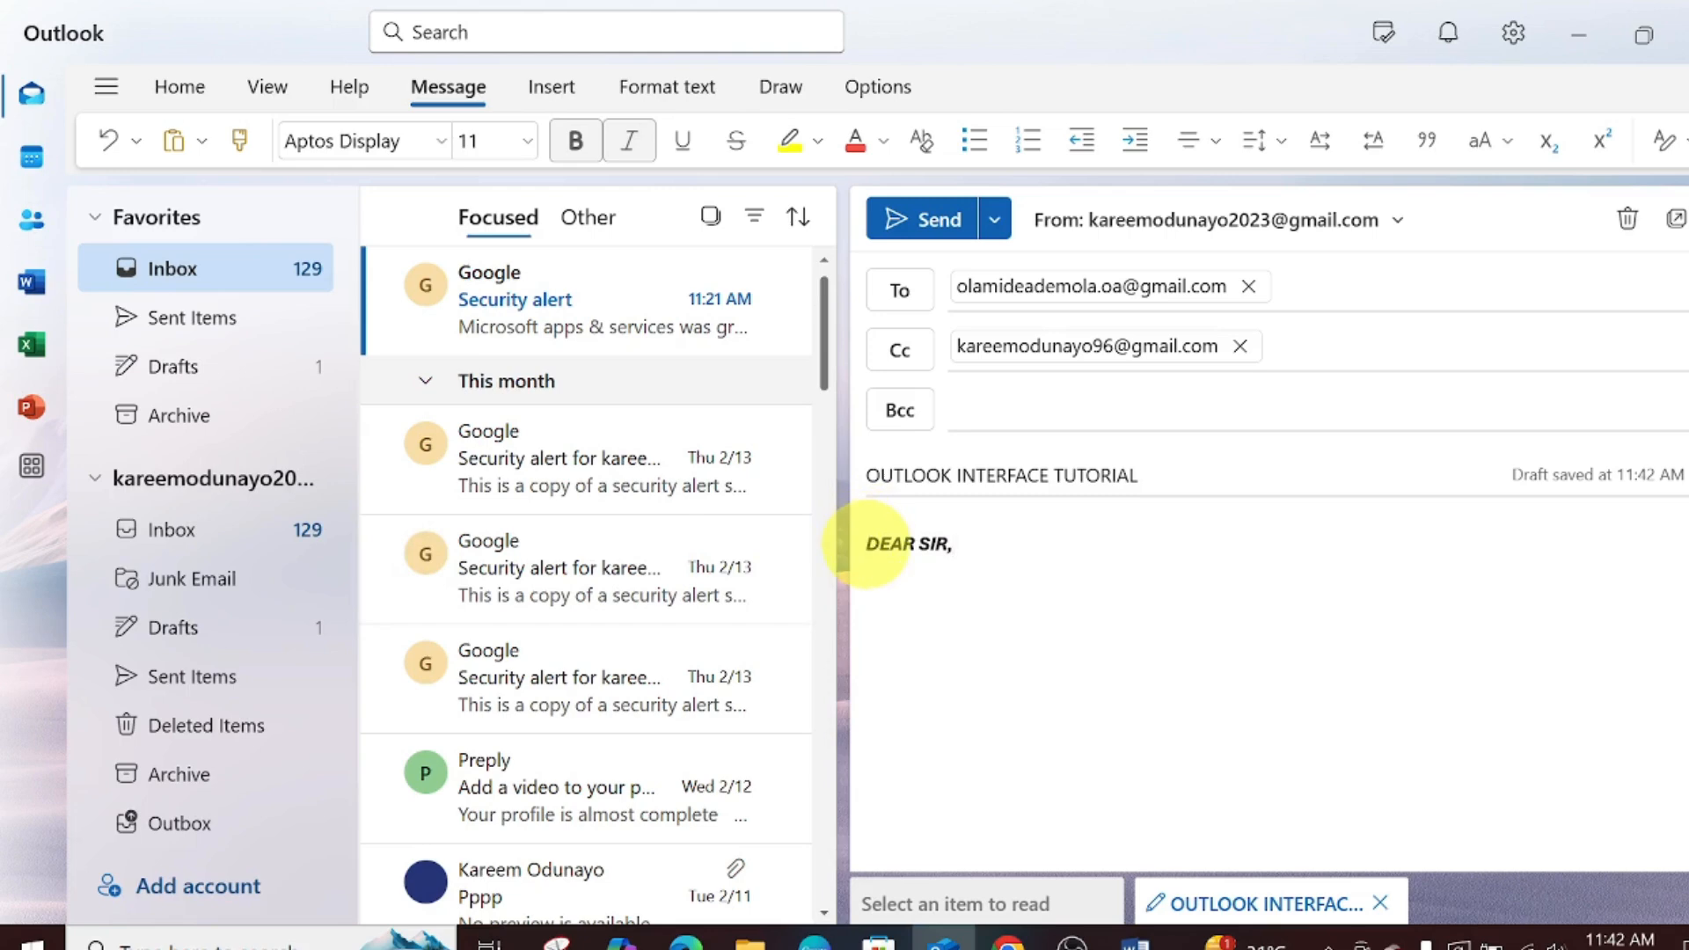
triple_click(871, 543)
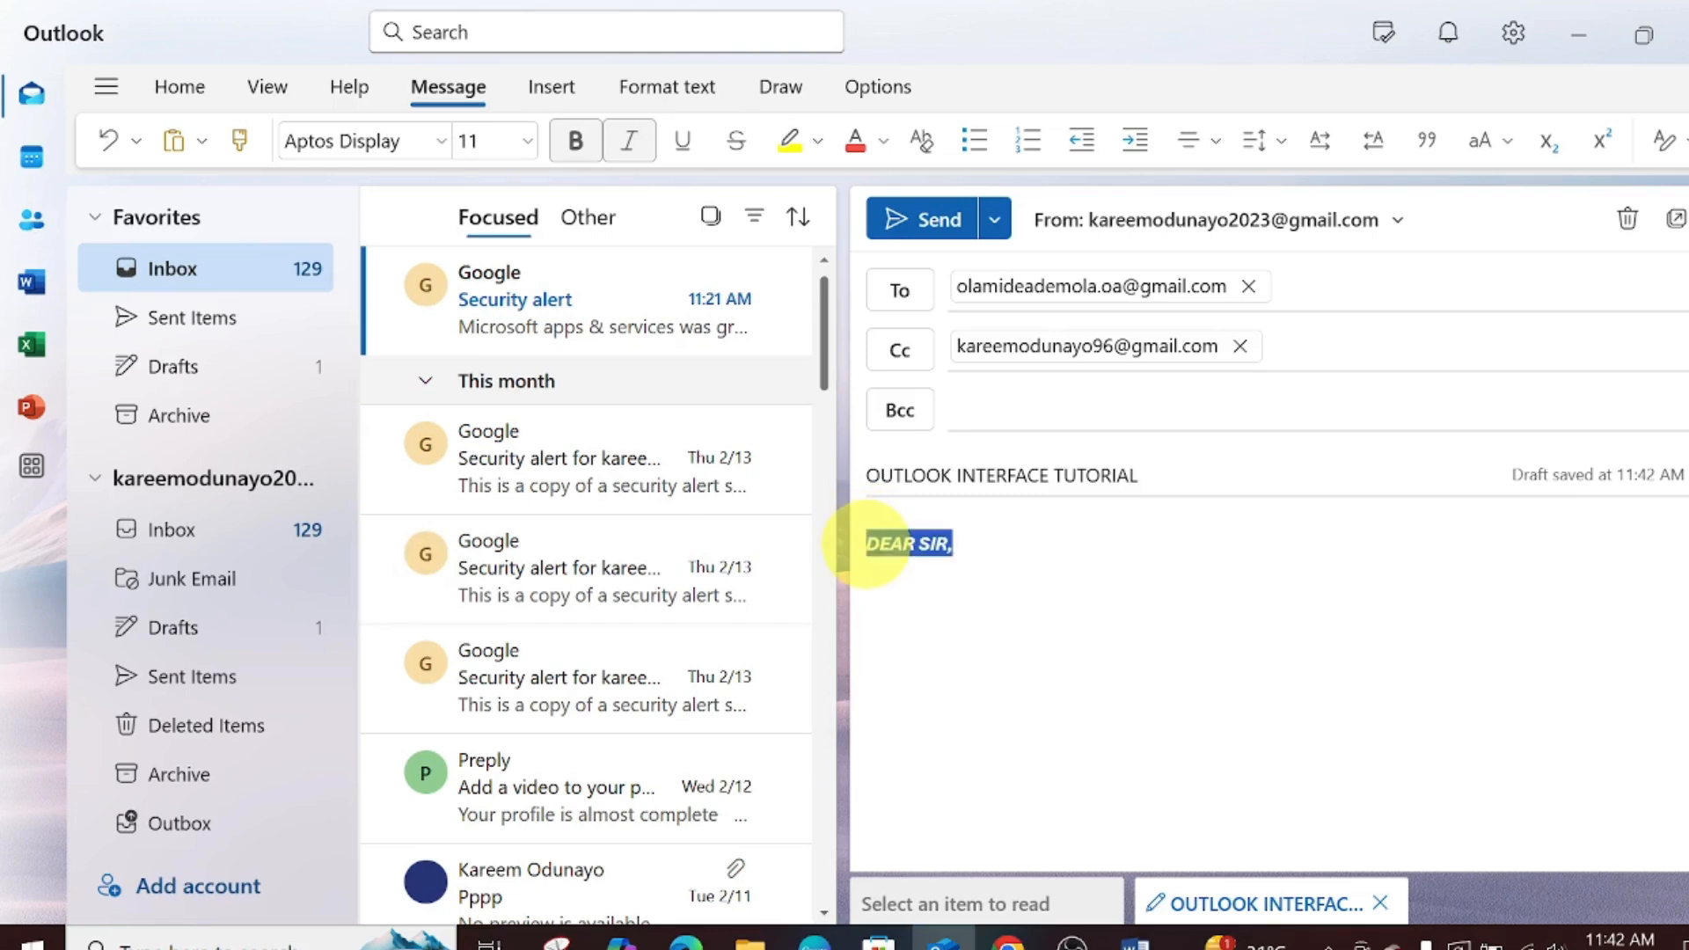
left_click(567, 145)
left_click(624, 143)
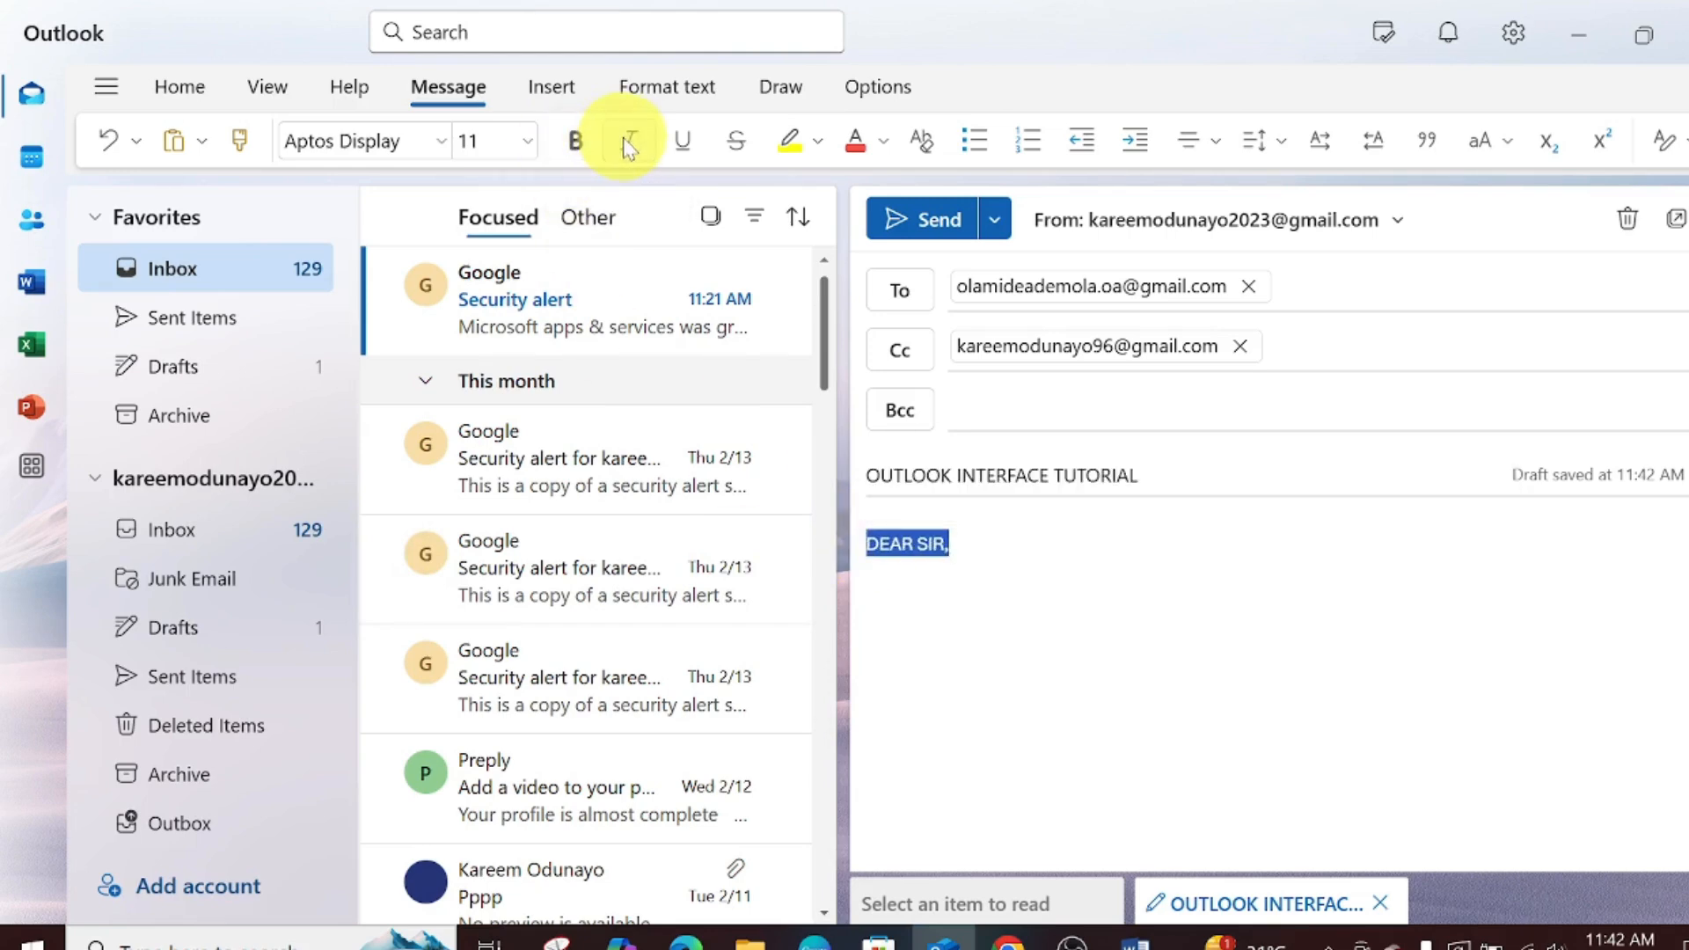
left_click(684, 141)
left_click(975, 698)
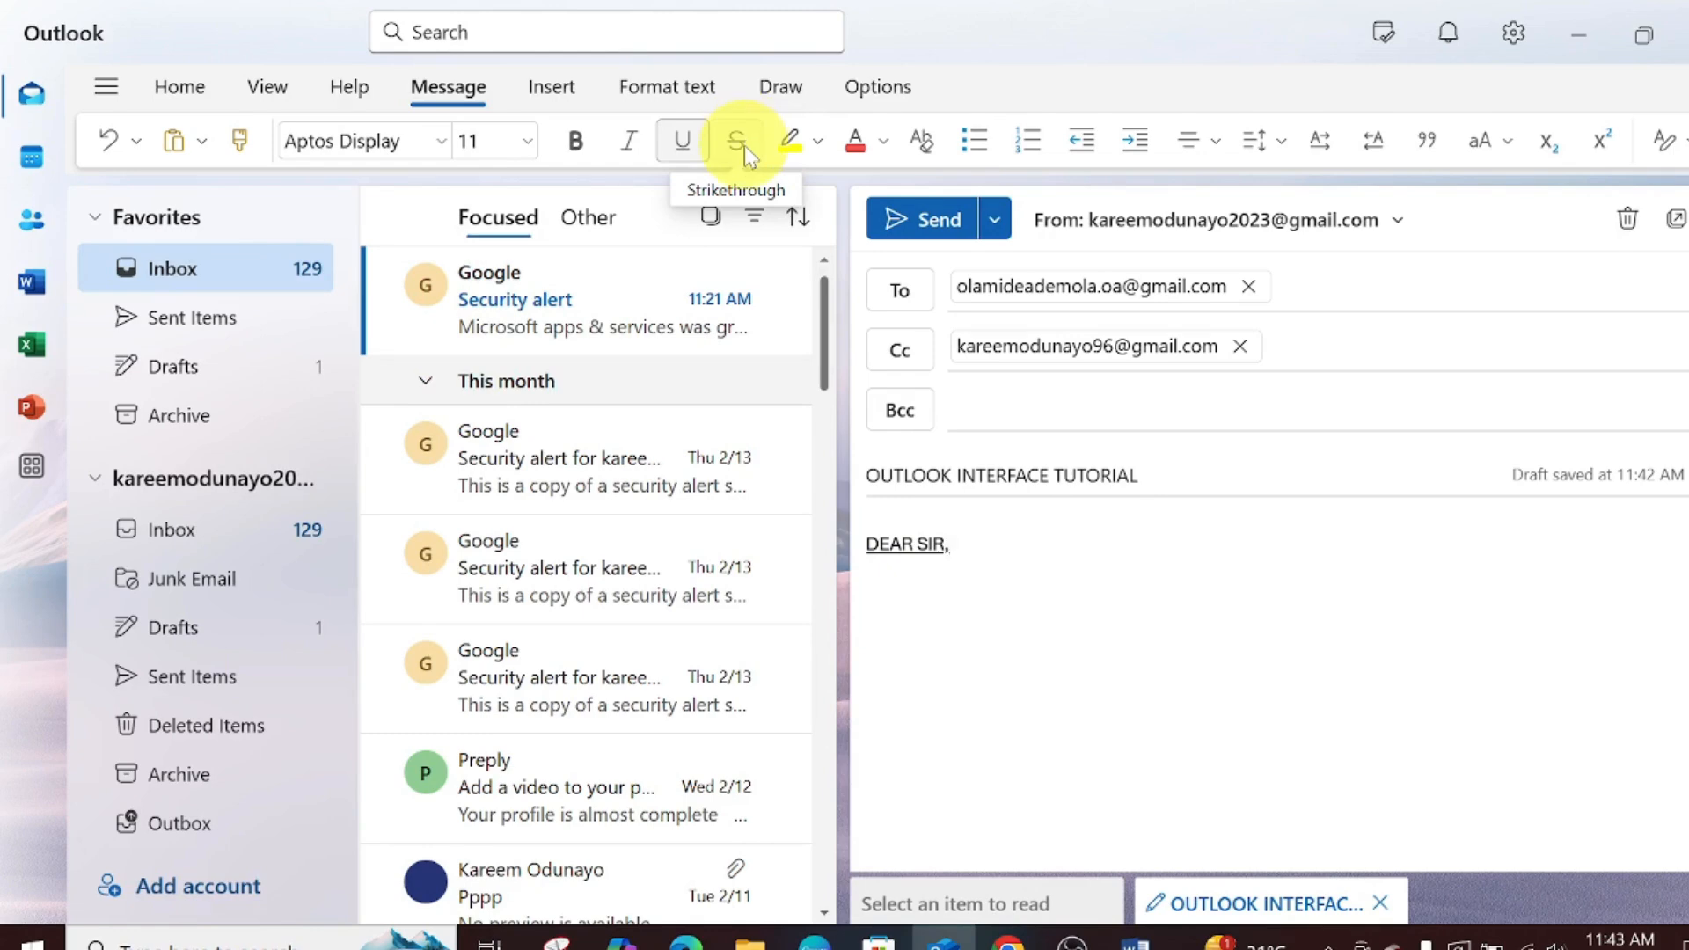
left_click(744, 147)
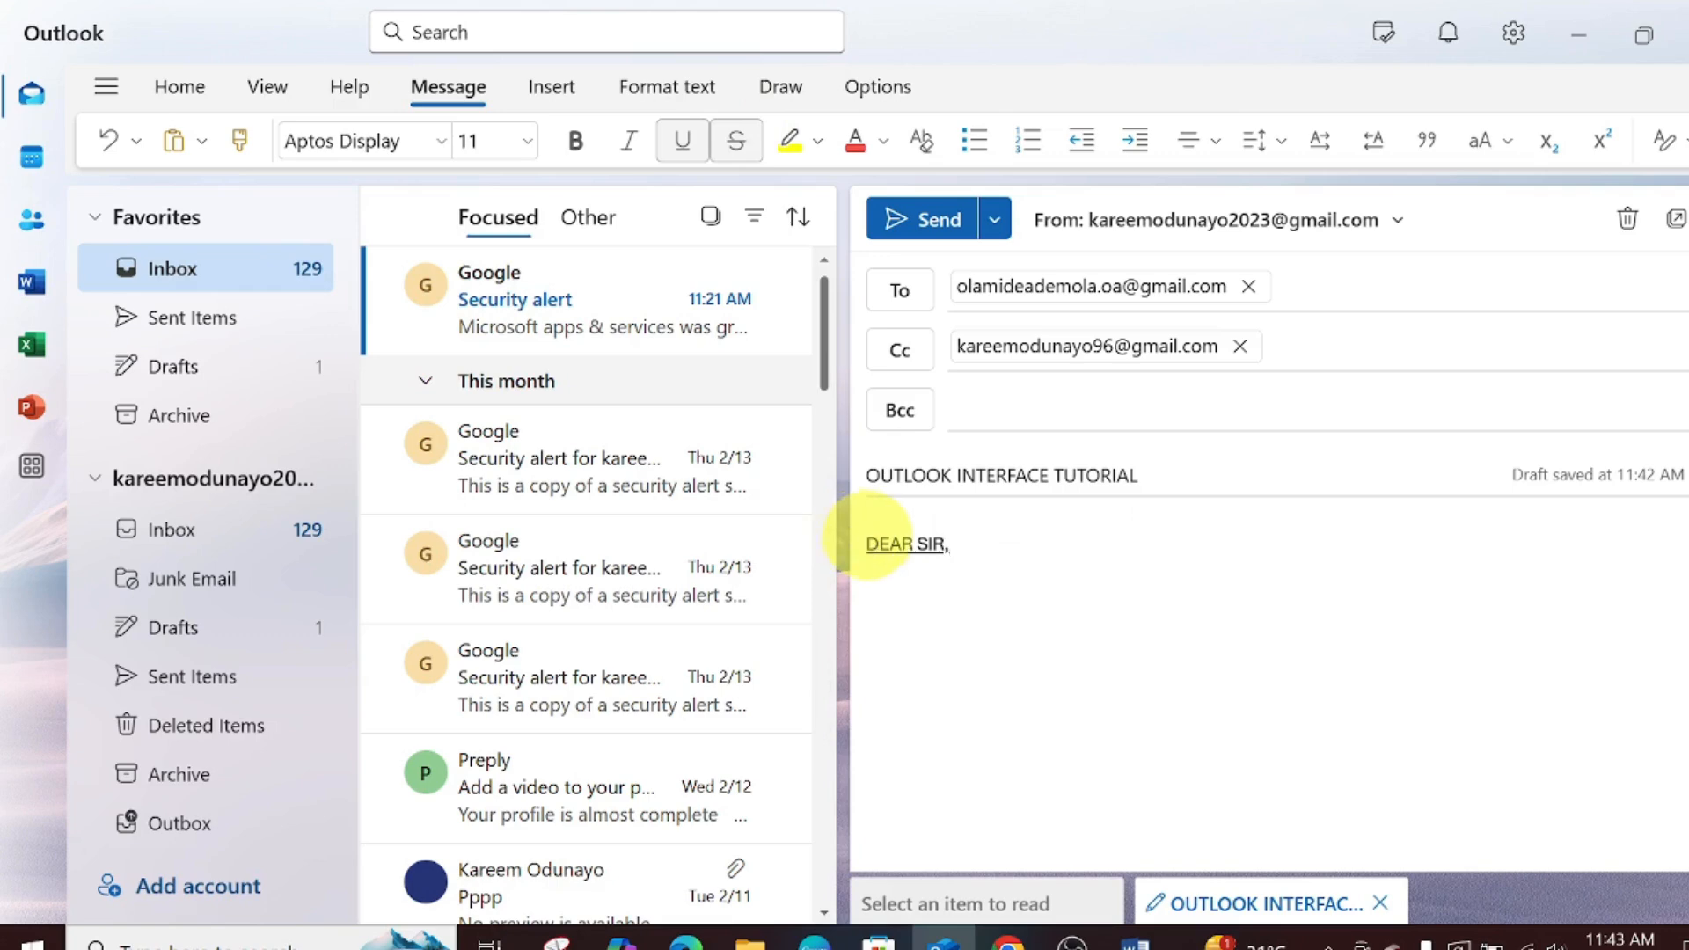
triple_click(866, 543)
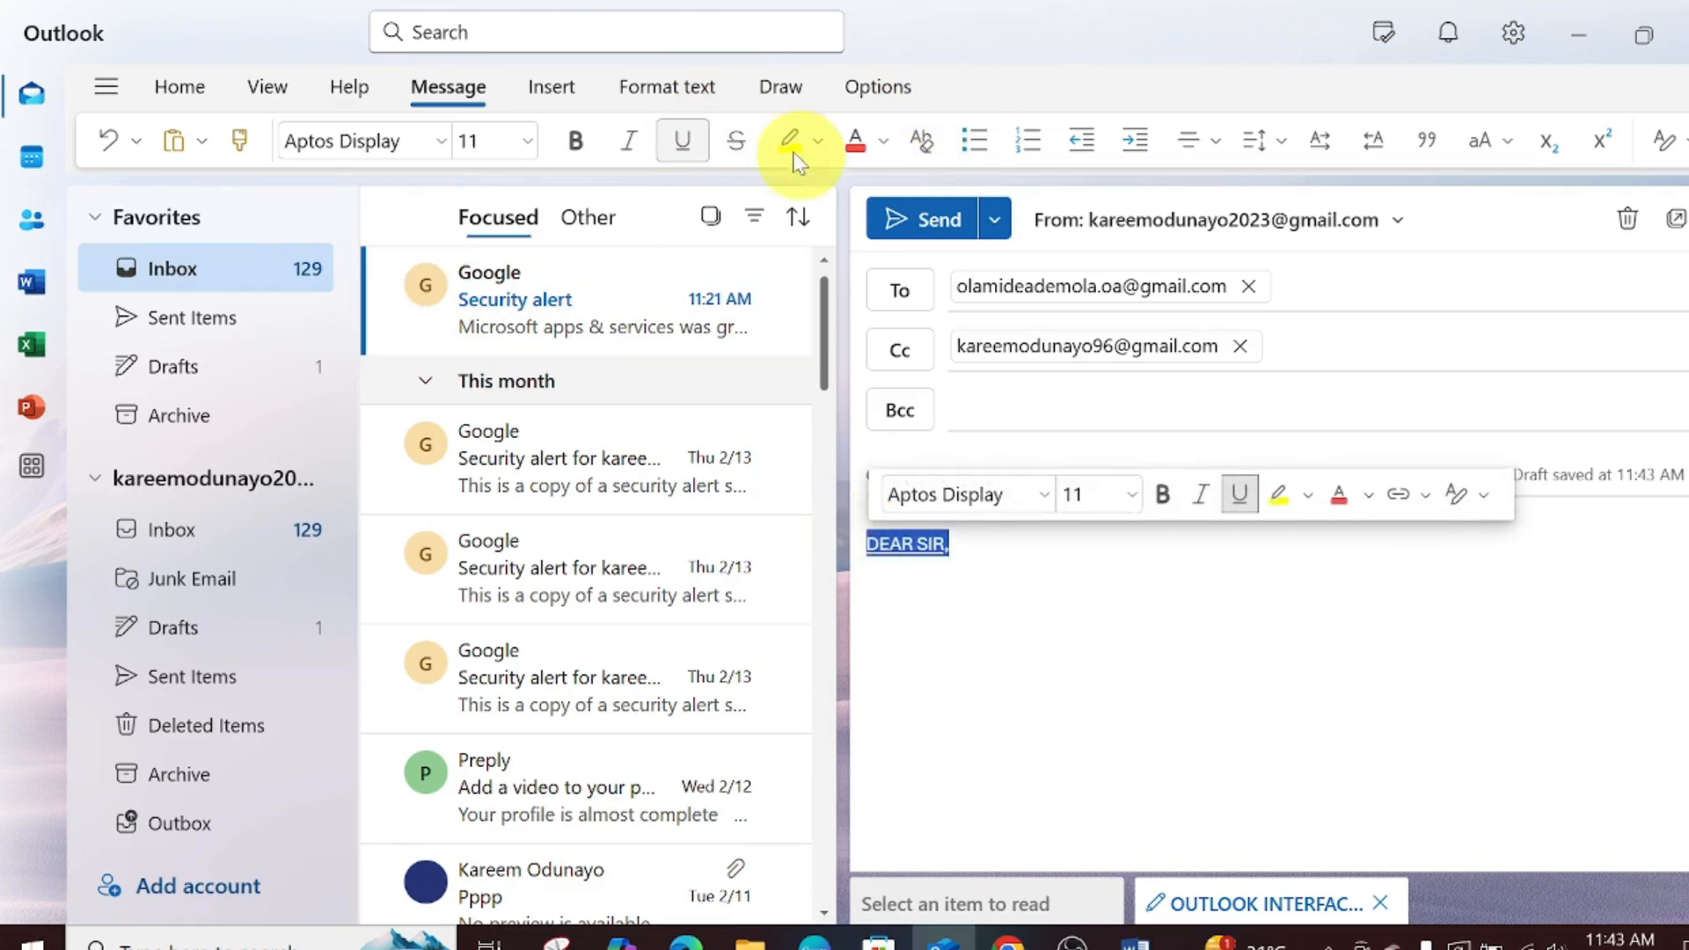
left_click(683, 151)
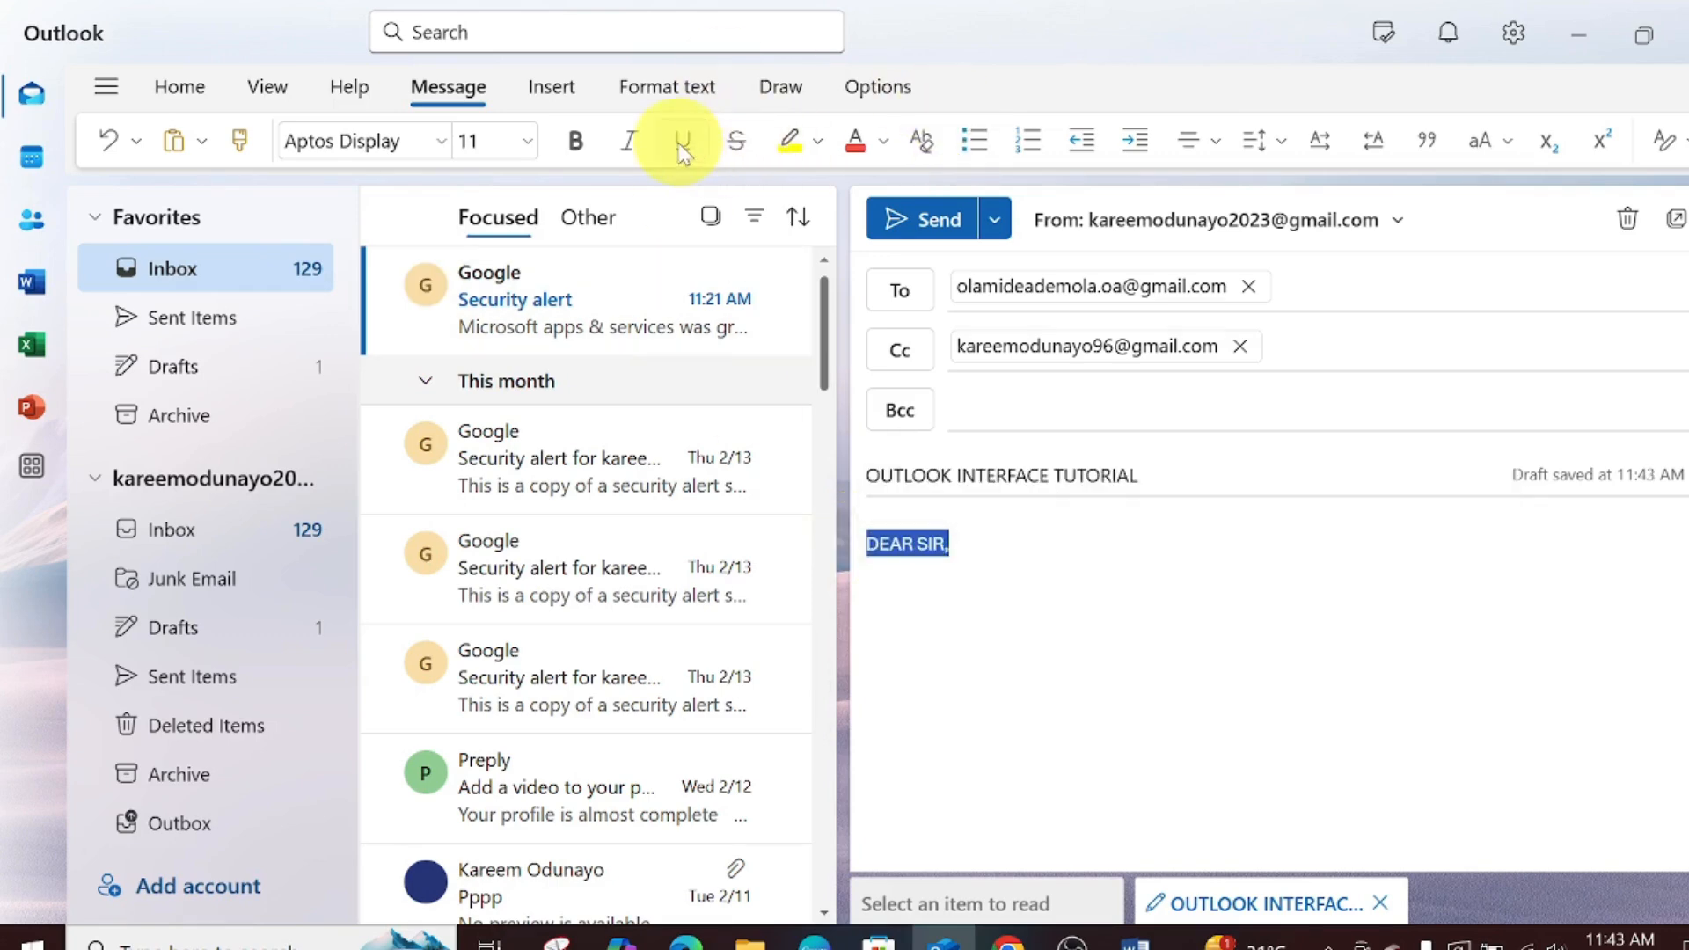
left_click(737, 146)
left_click(988, 641)
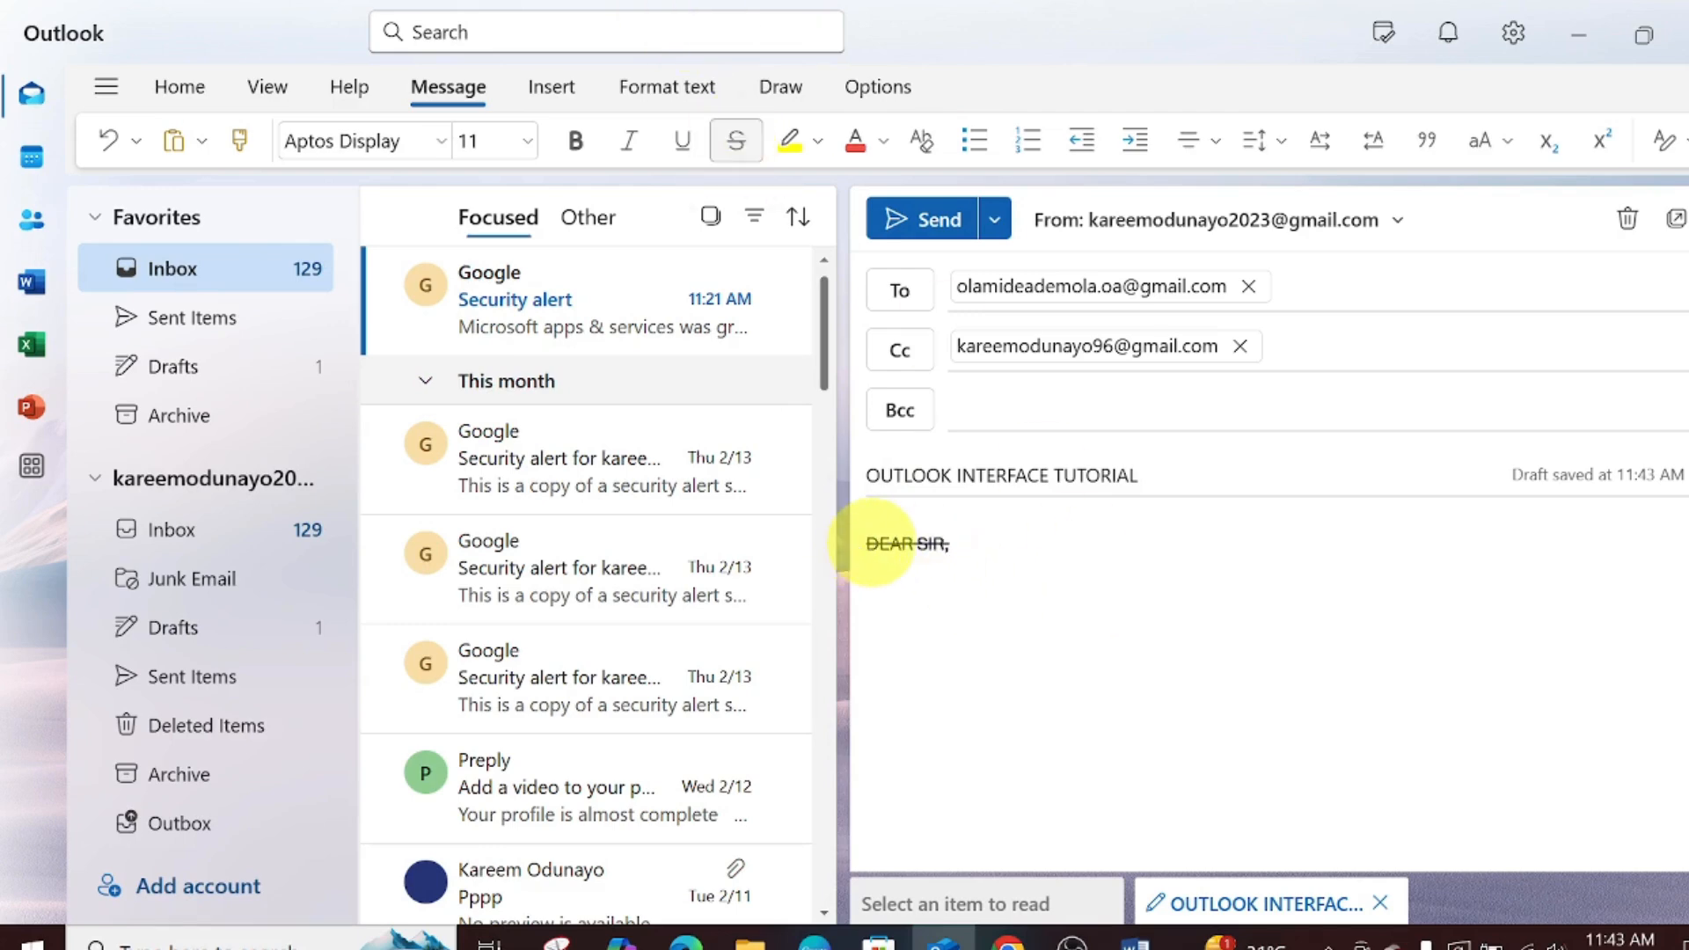
triple_click(873, 543)
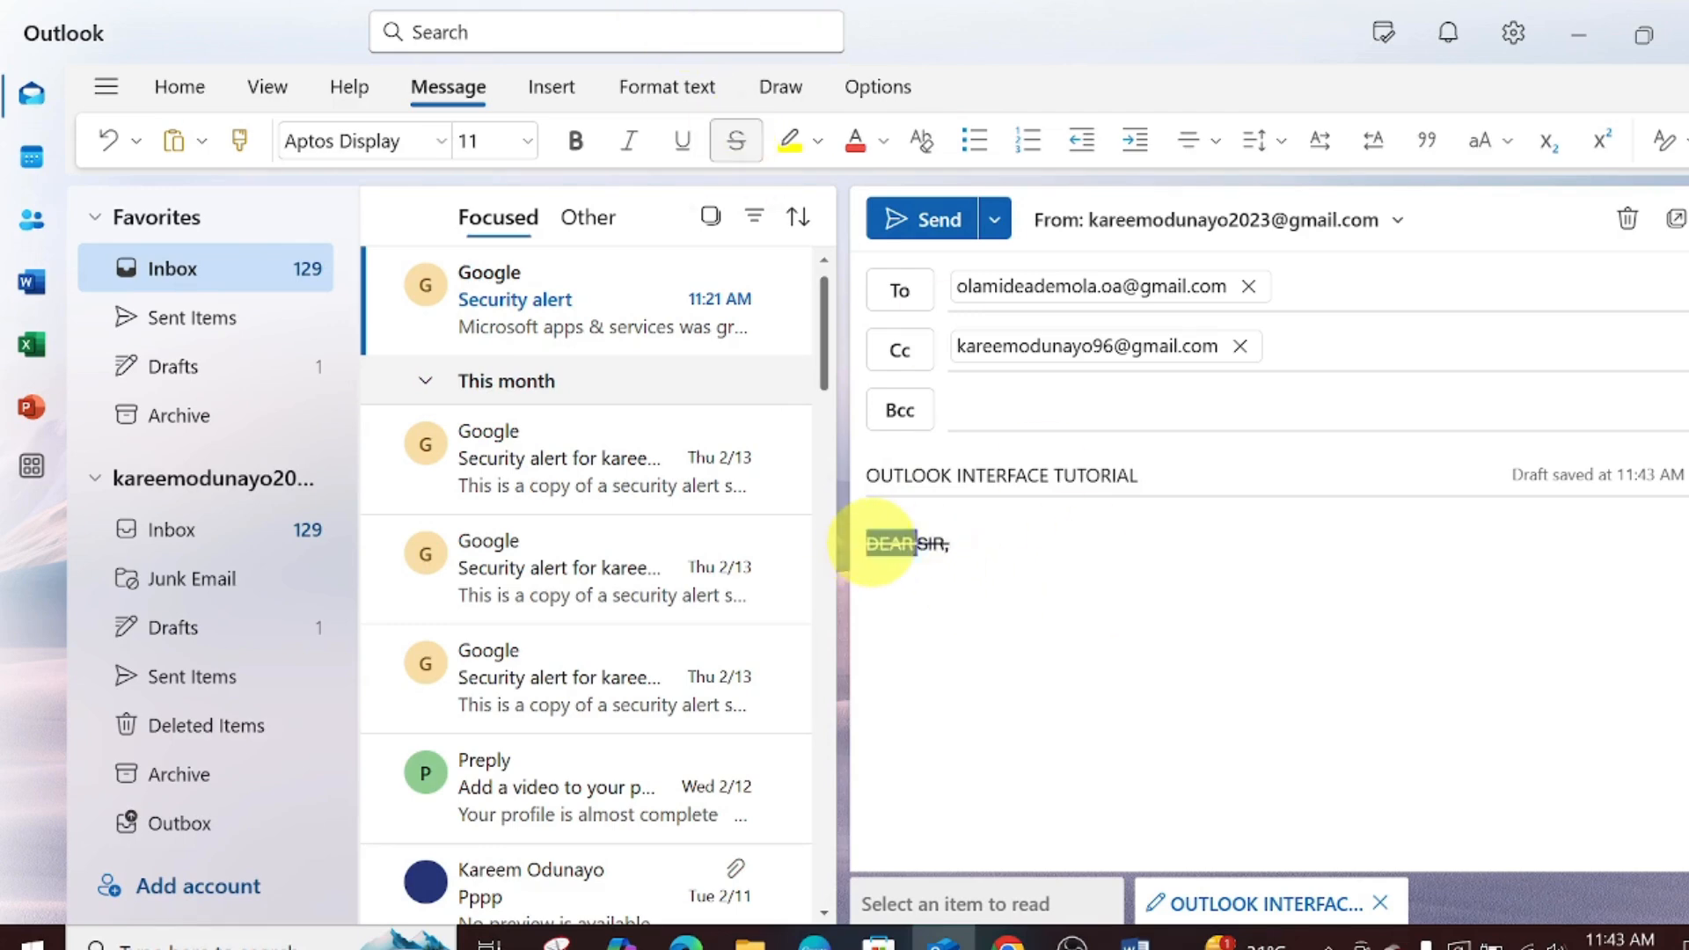
left_click(749, 151)
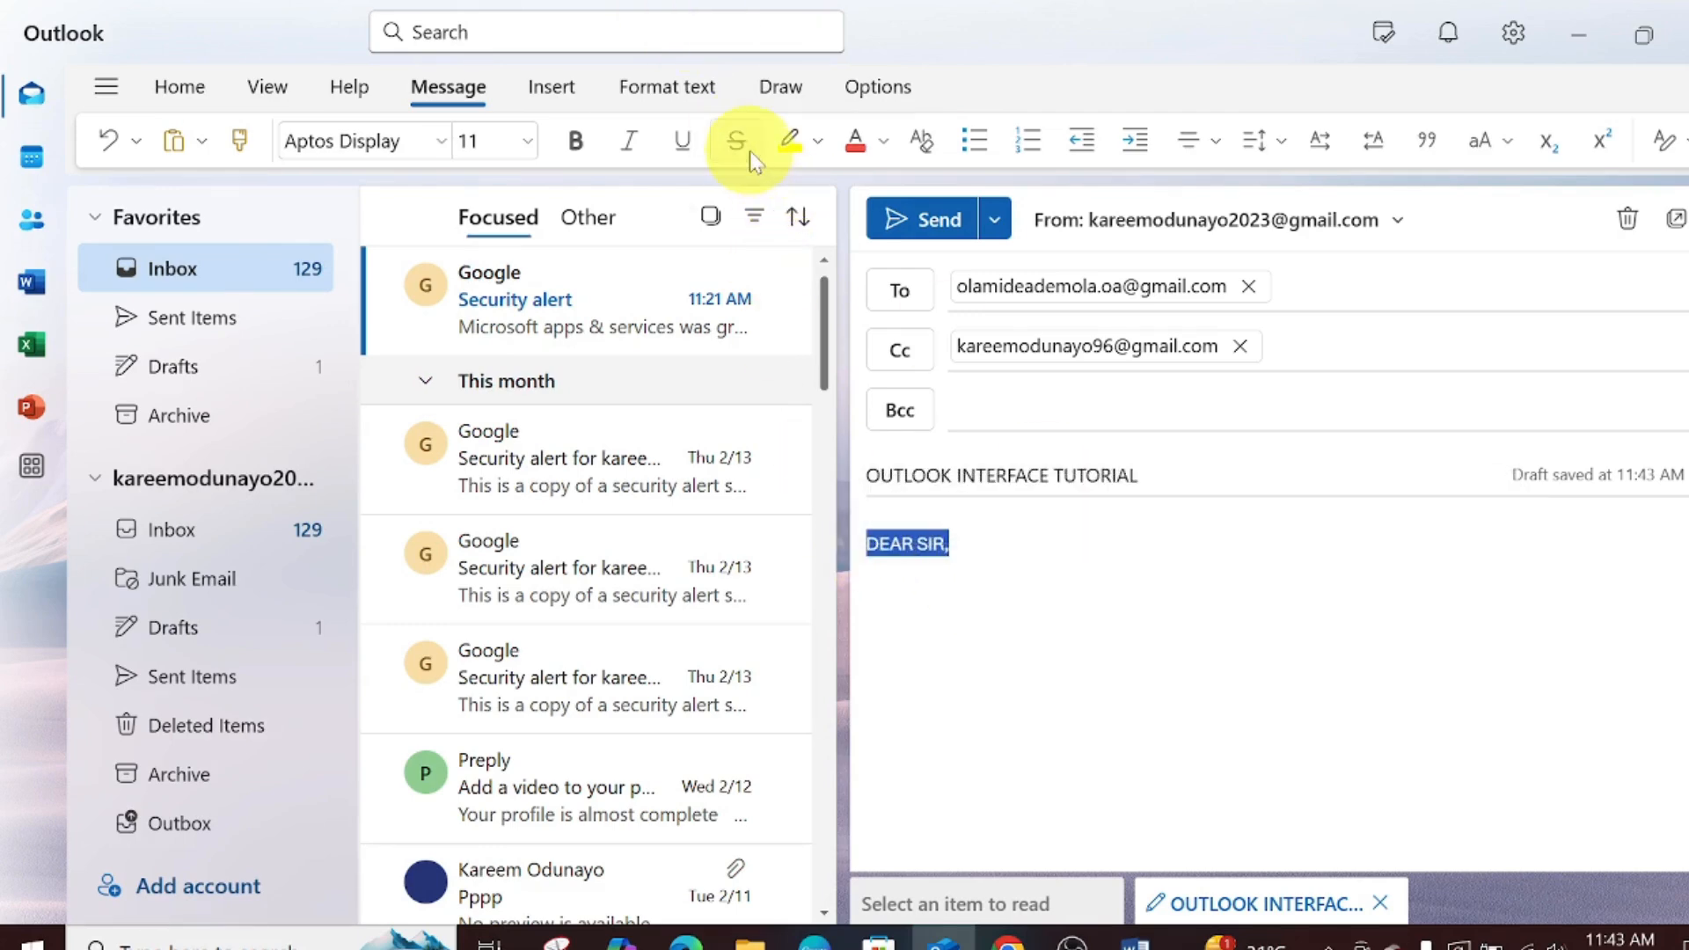
left_click(819, 142)
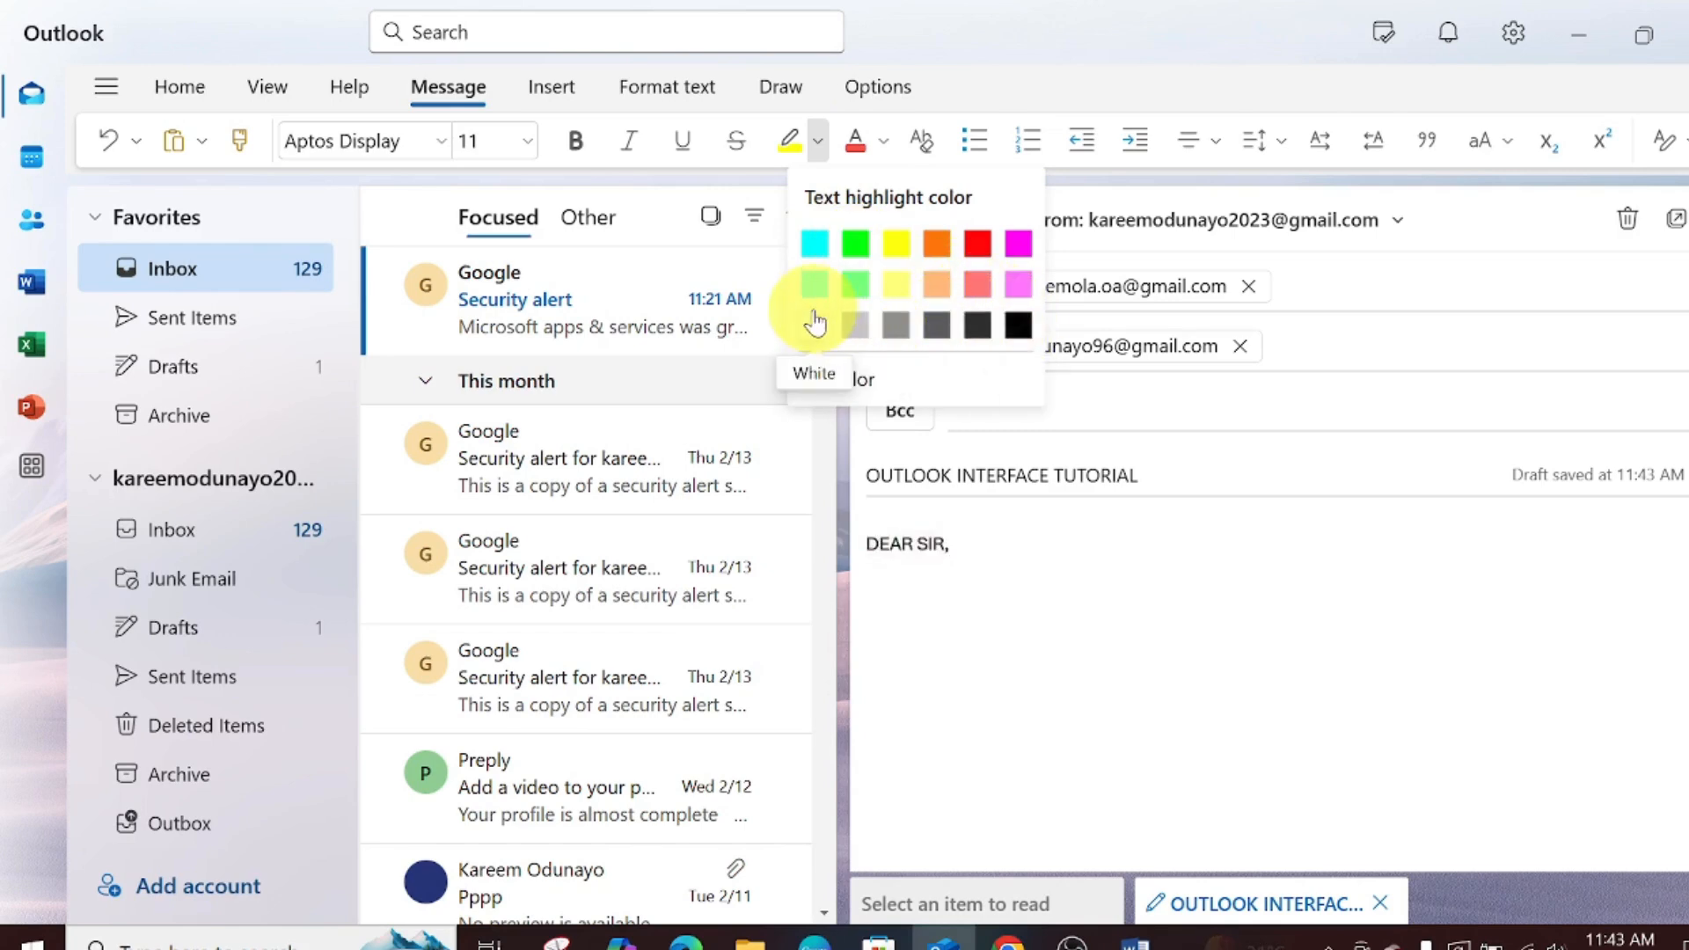
- Try red and dark grey highlight colours on the DEAR SIR, greeting
left_click(979, 244)
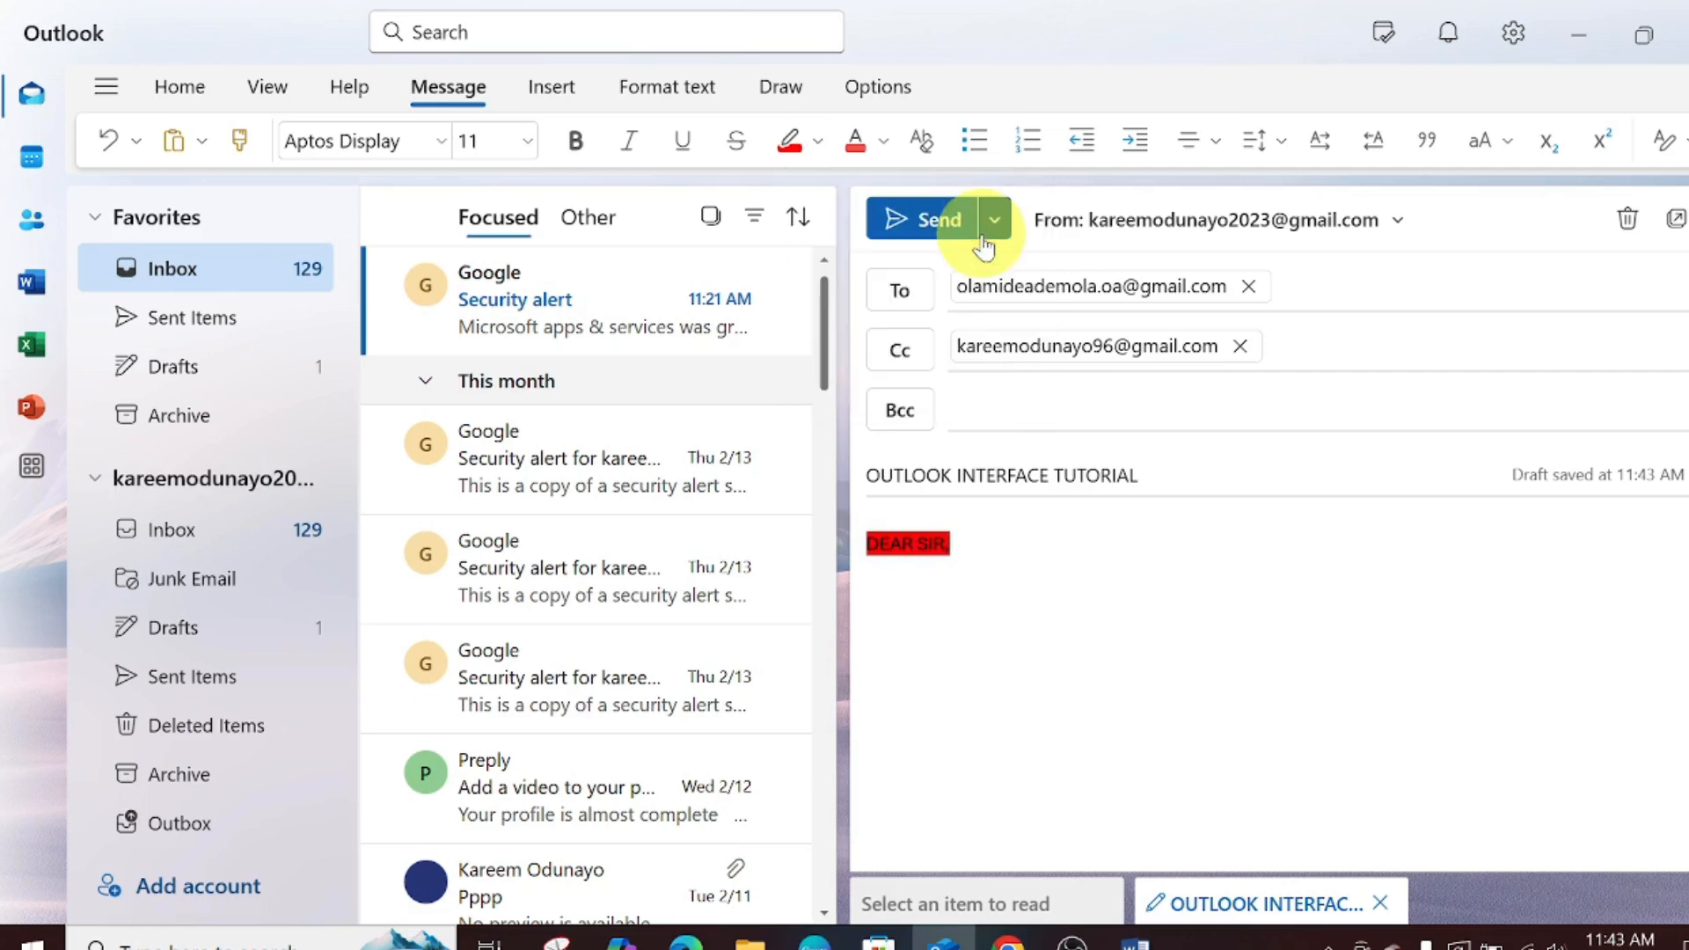
left_click(817, 140)
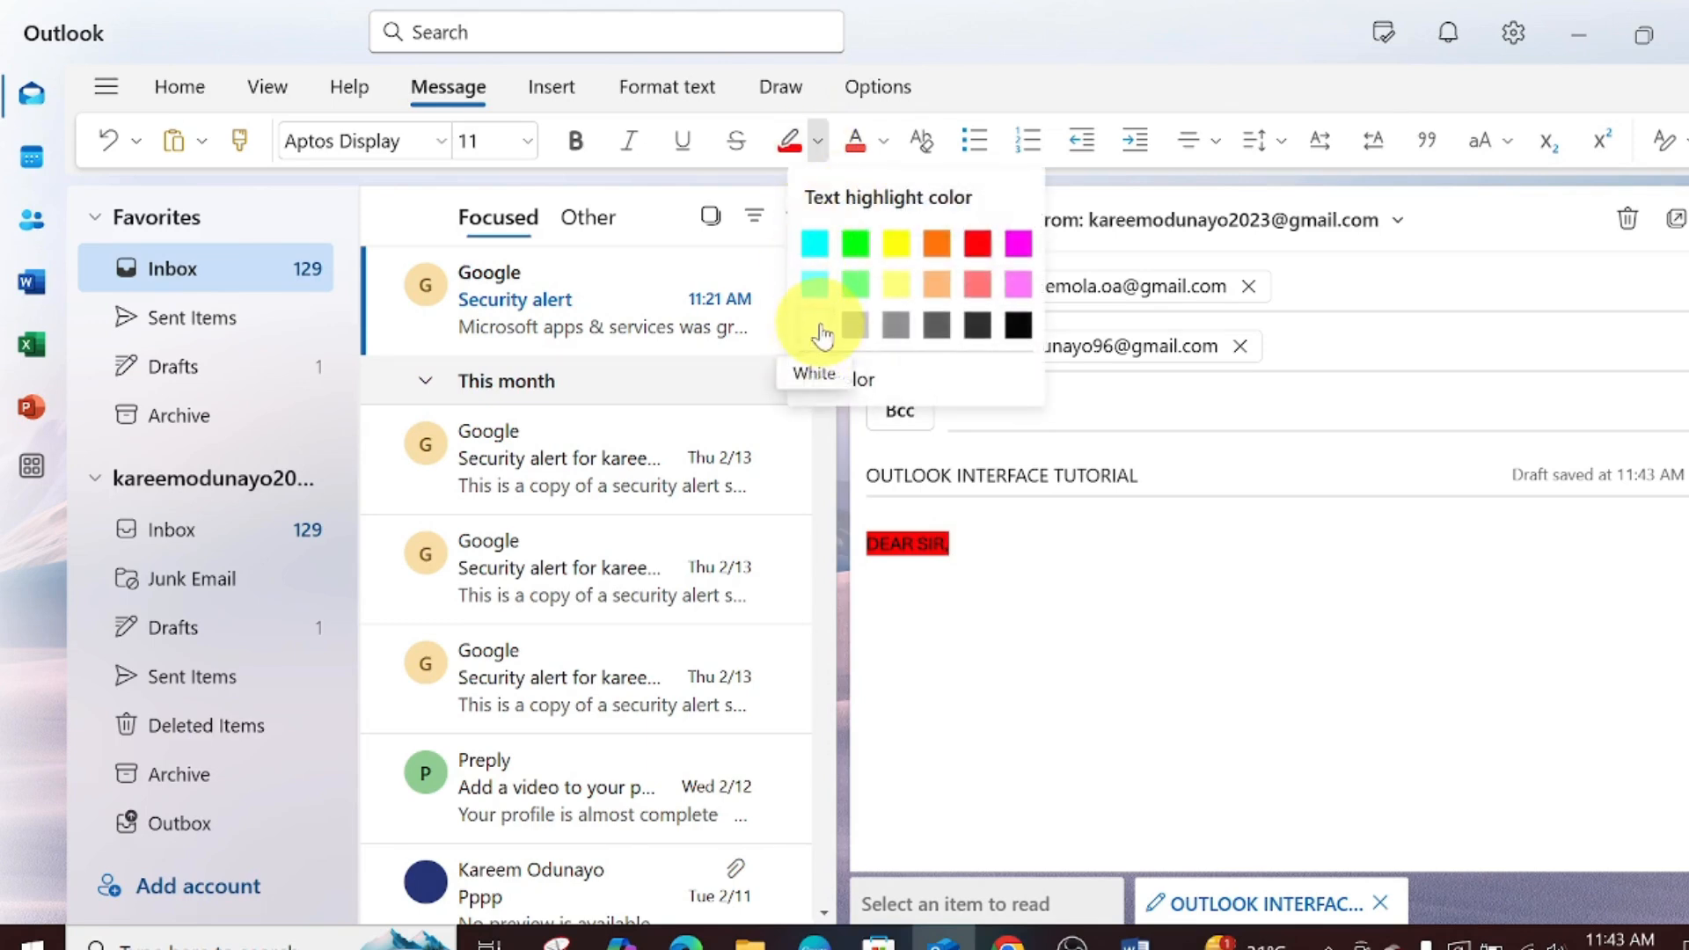
left_click(973, 325)
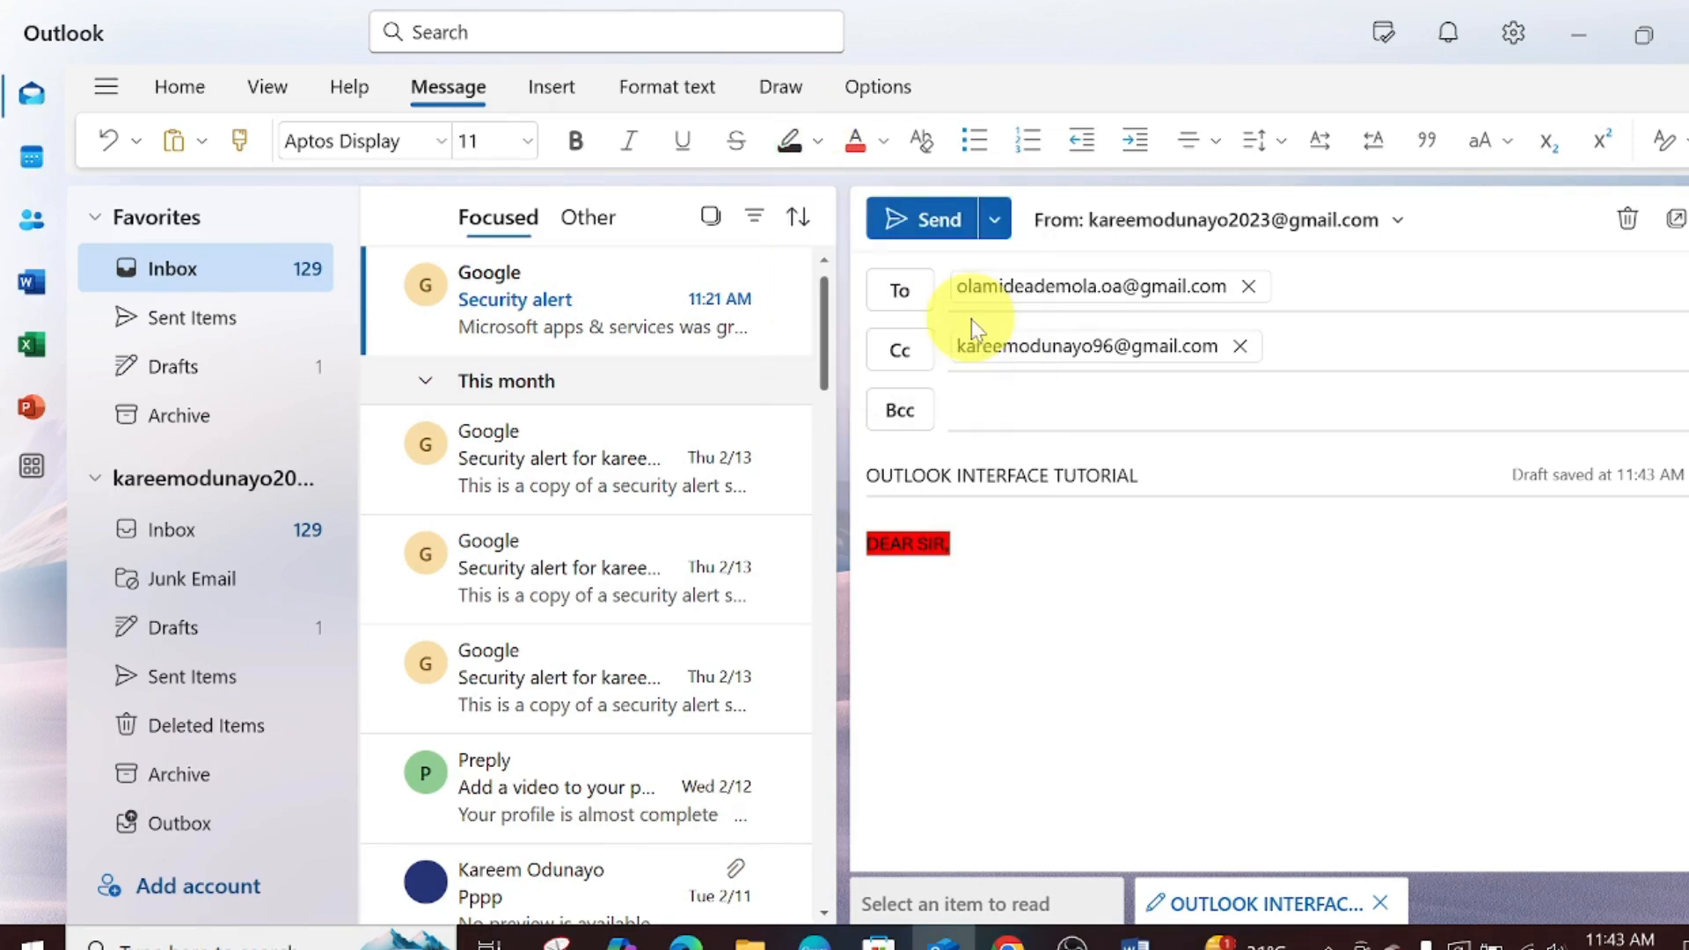
left_click(667, 86)
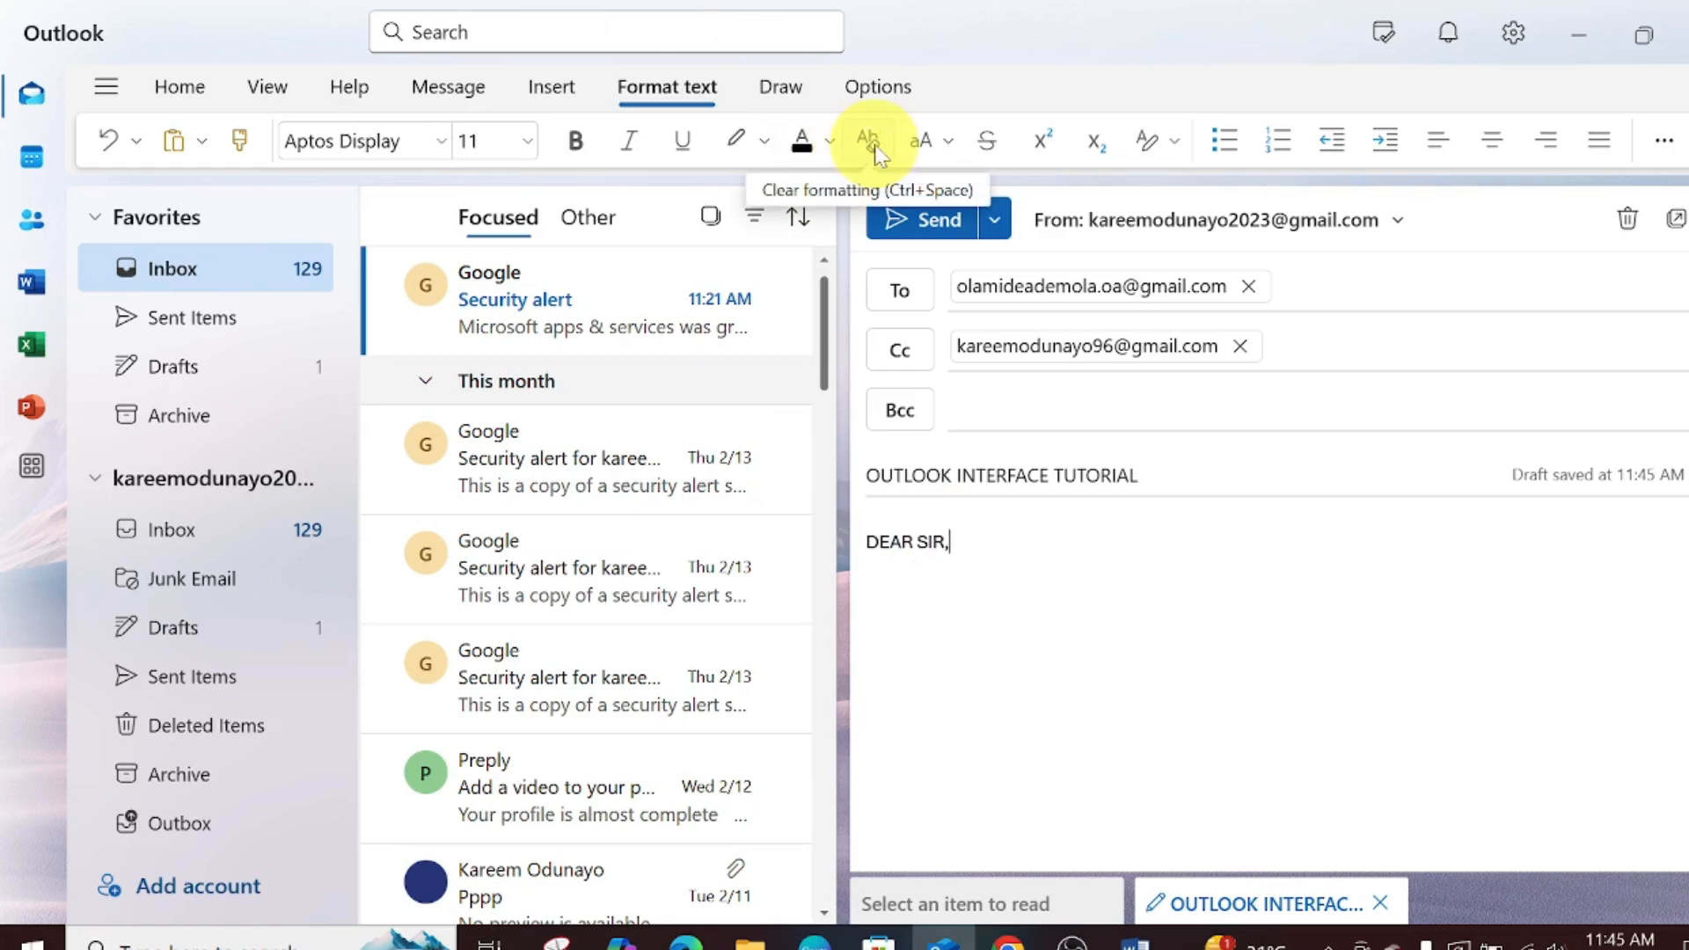
- Check the Change case options, then place the cursor after the DEAR SIR, greeting
left_click(941, 150)
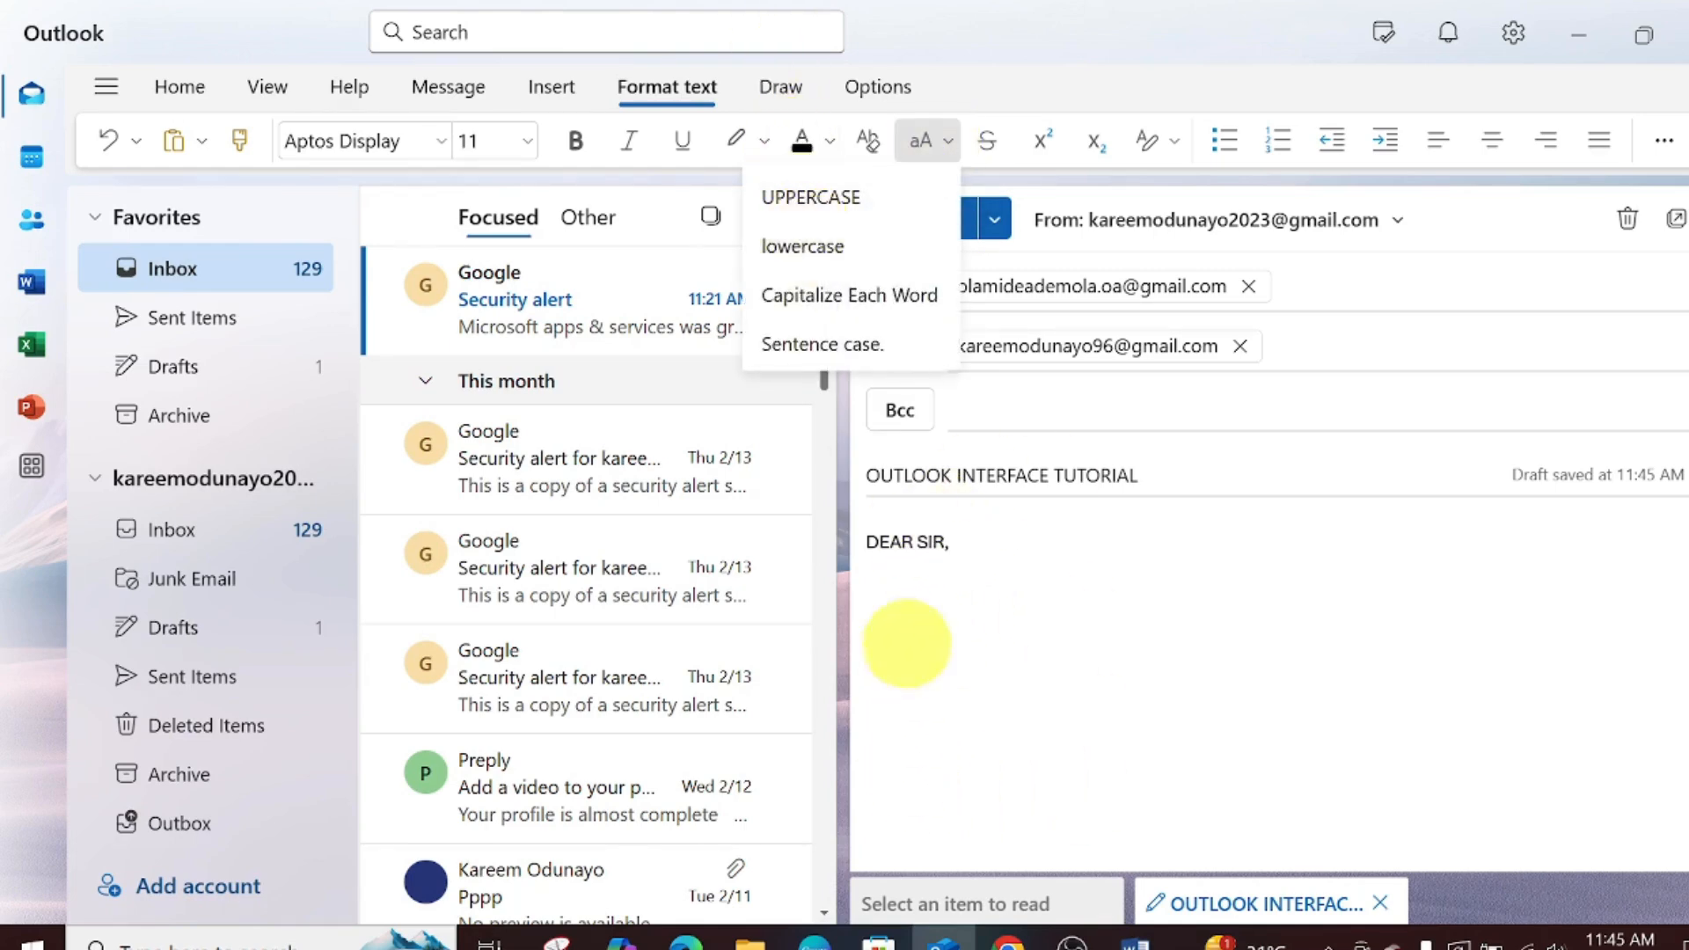
left_click(987, 146)
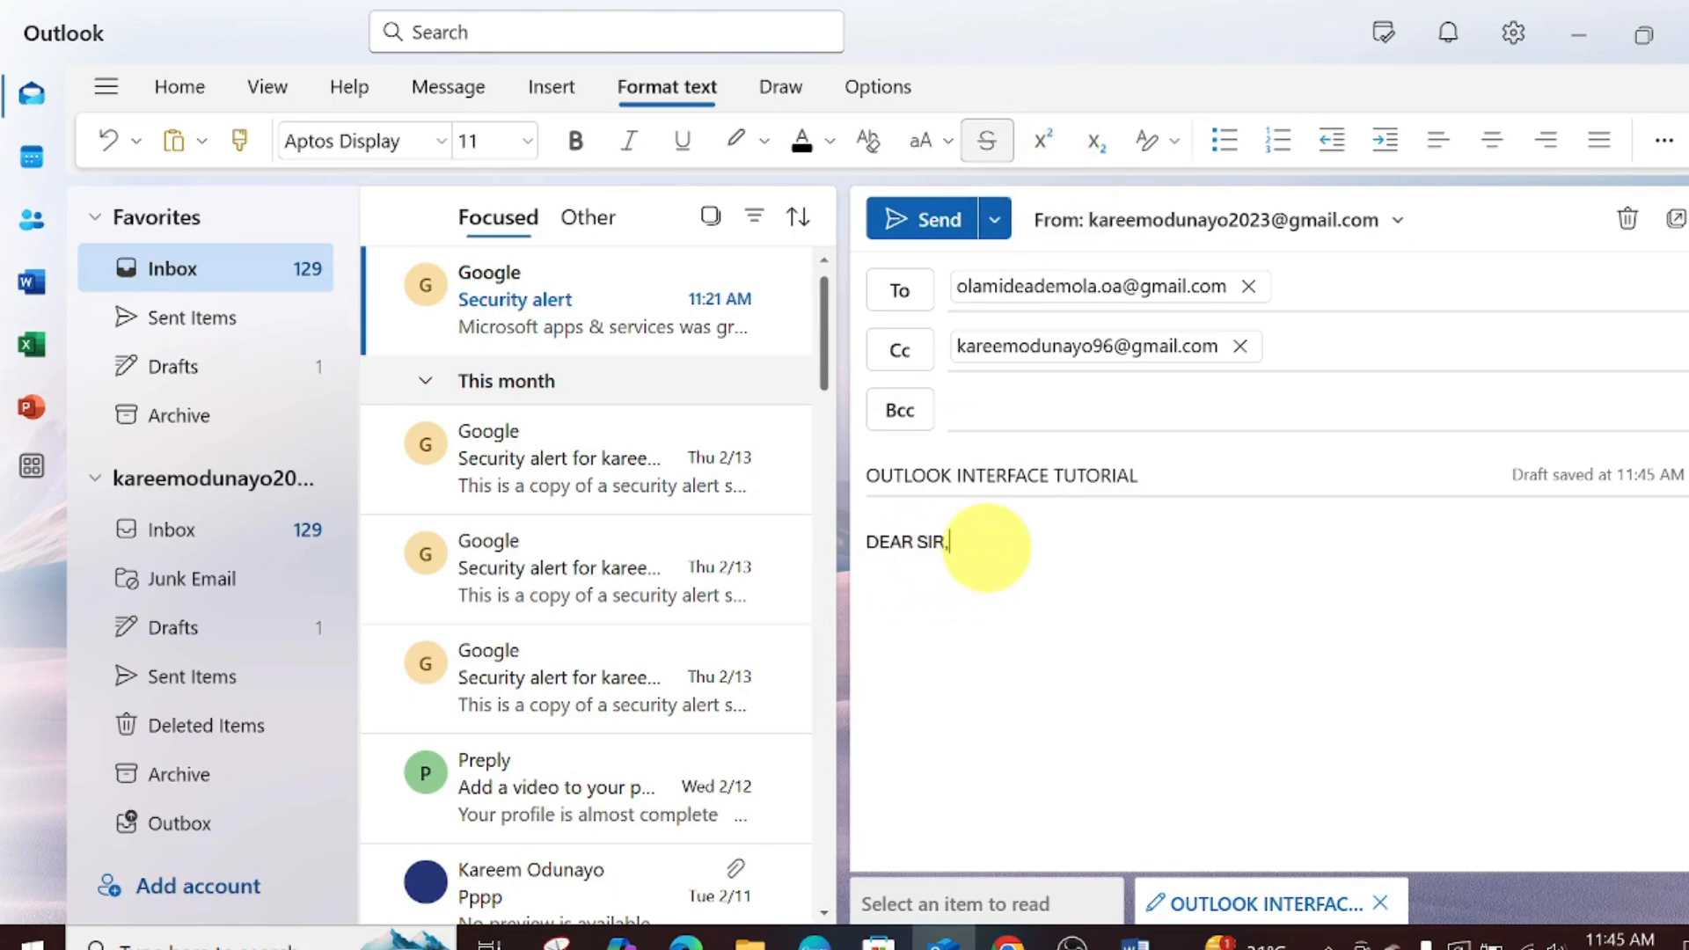
left_click(987, 547)
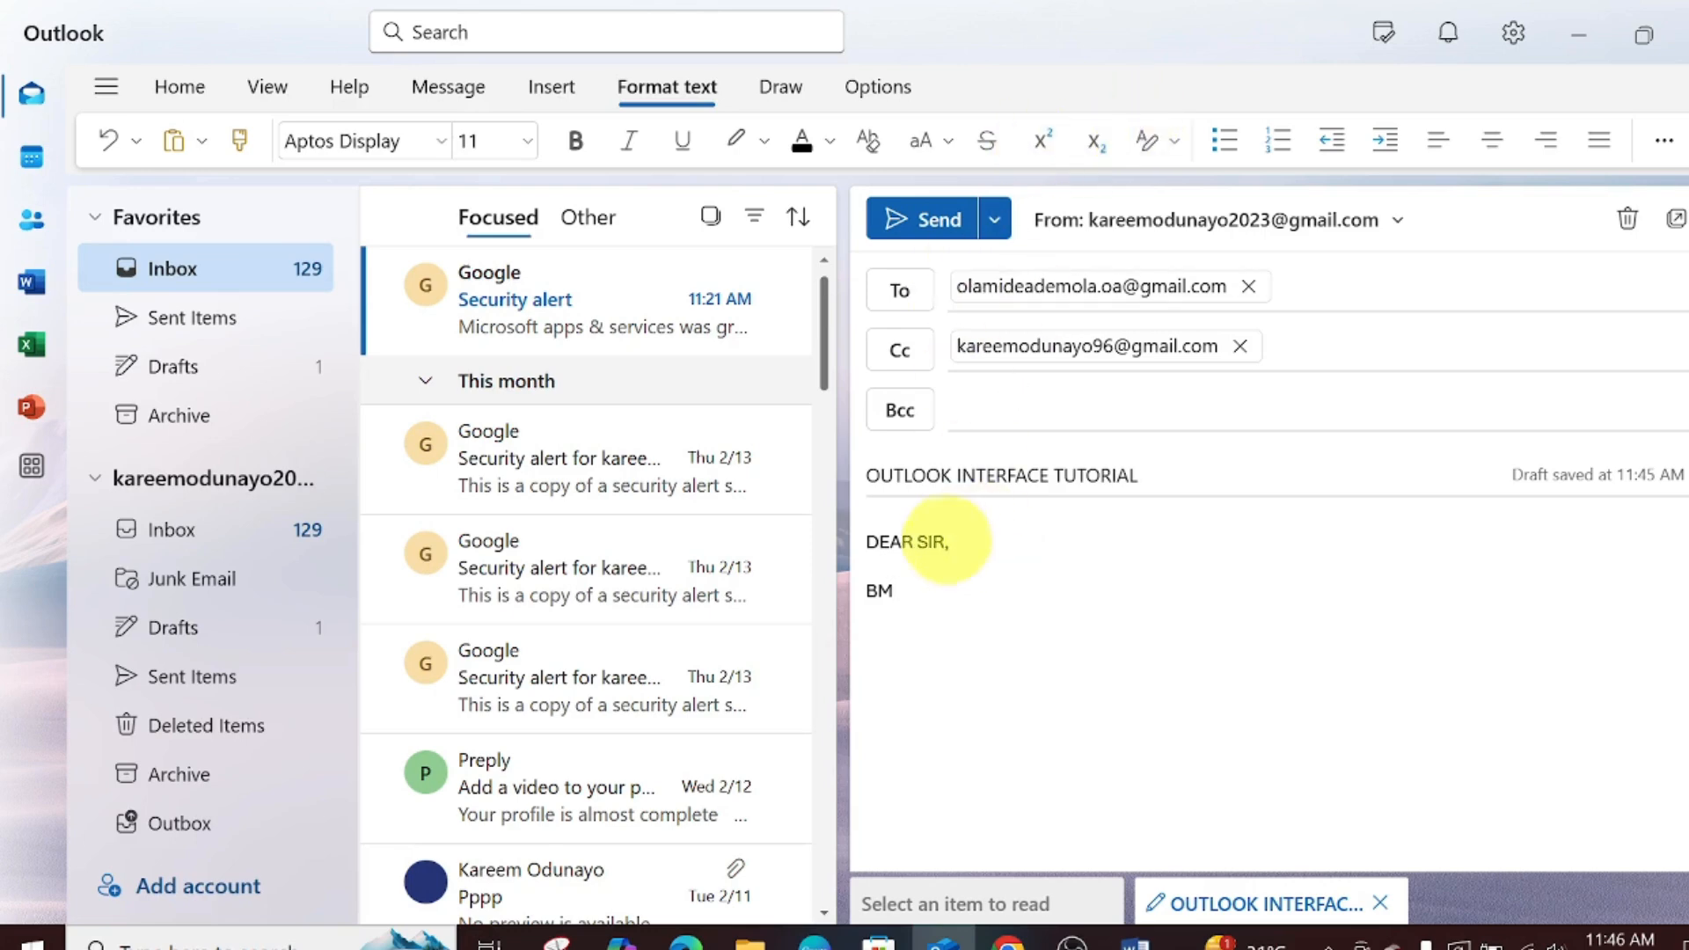
- Make the word BM superscript, then deselect it
double_click(876, 591)
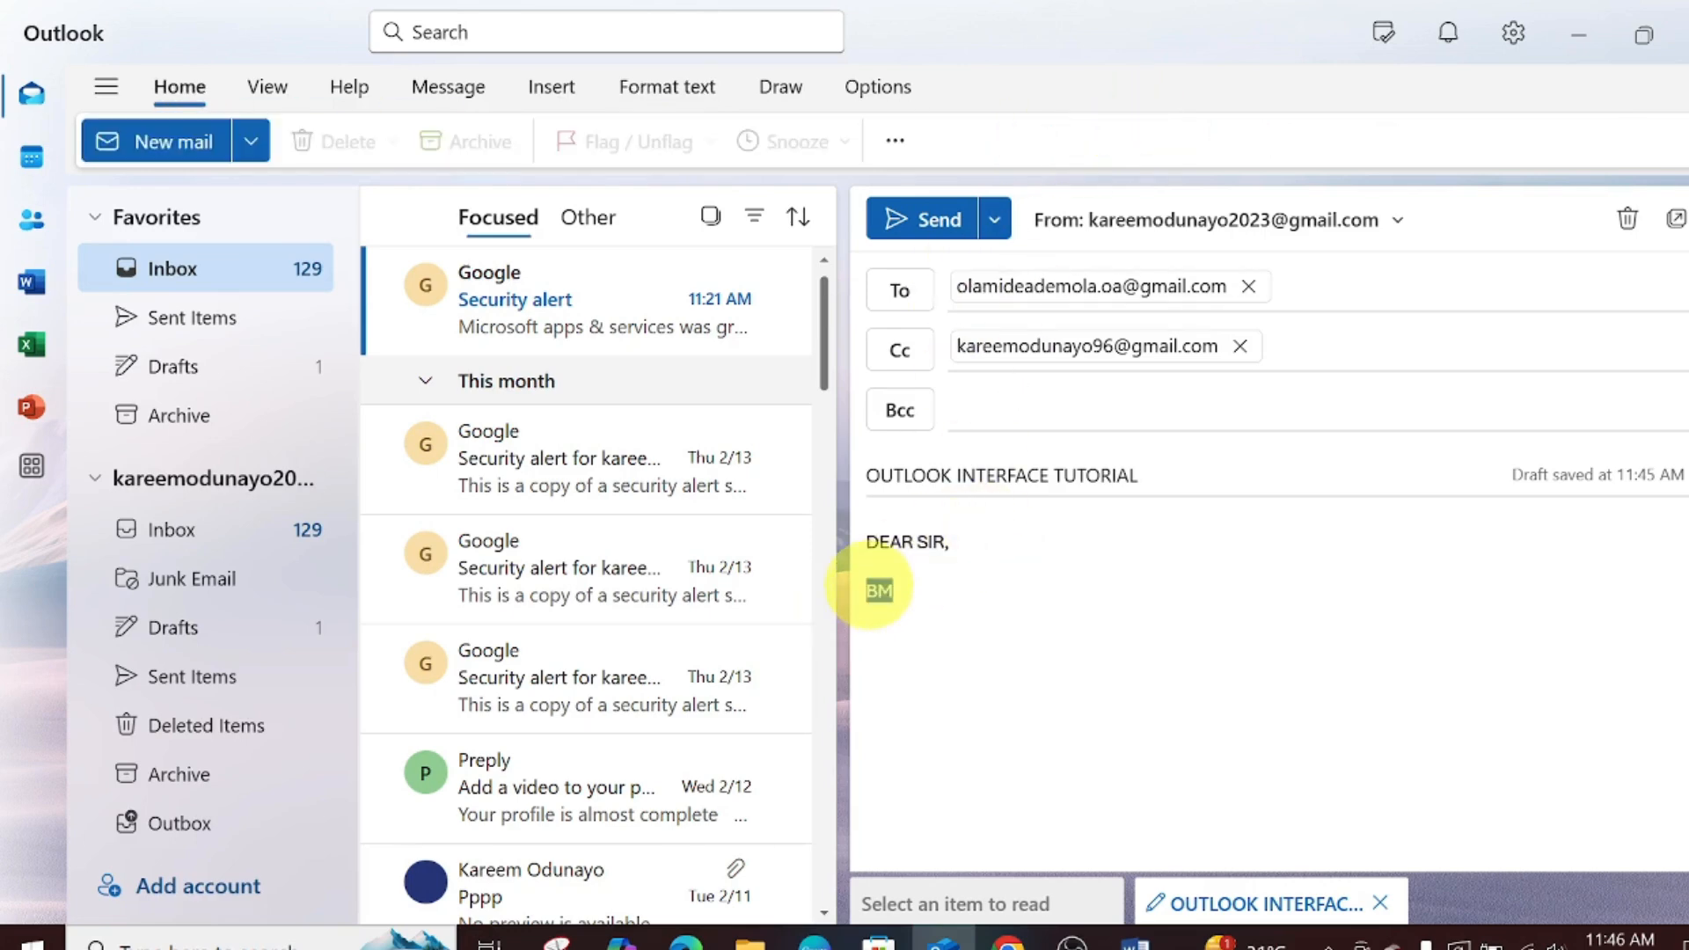
left_click(661, 88)
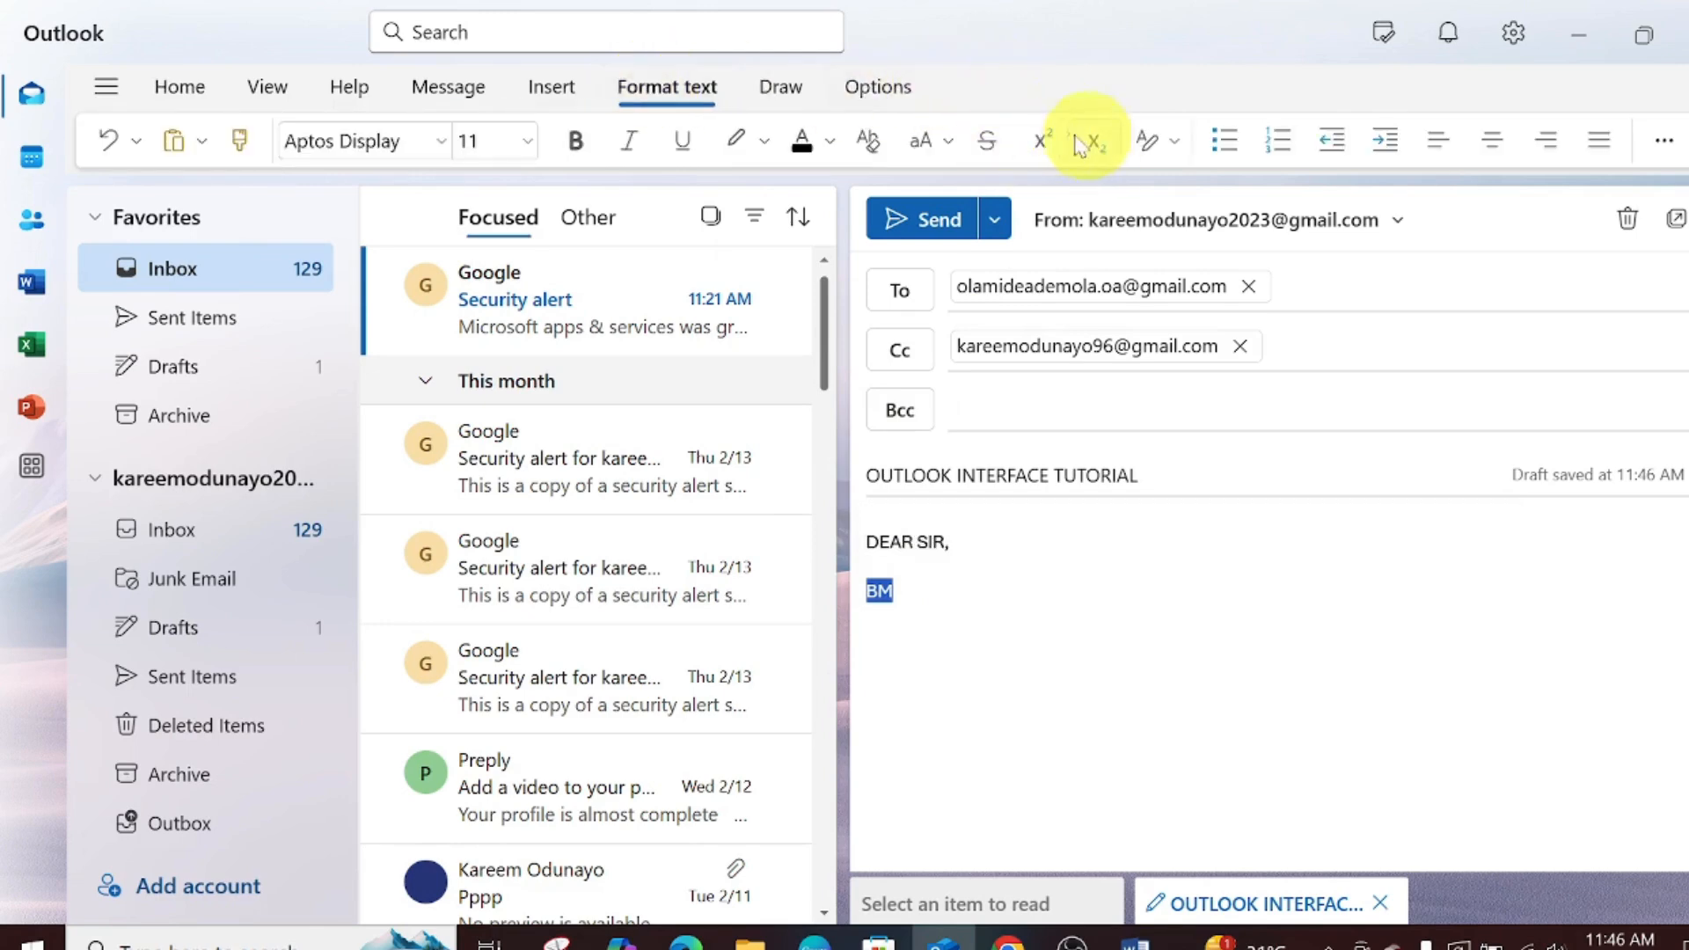
left_click(1049, 139)
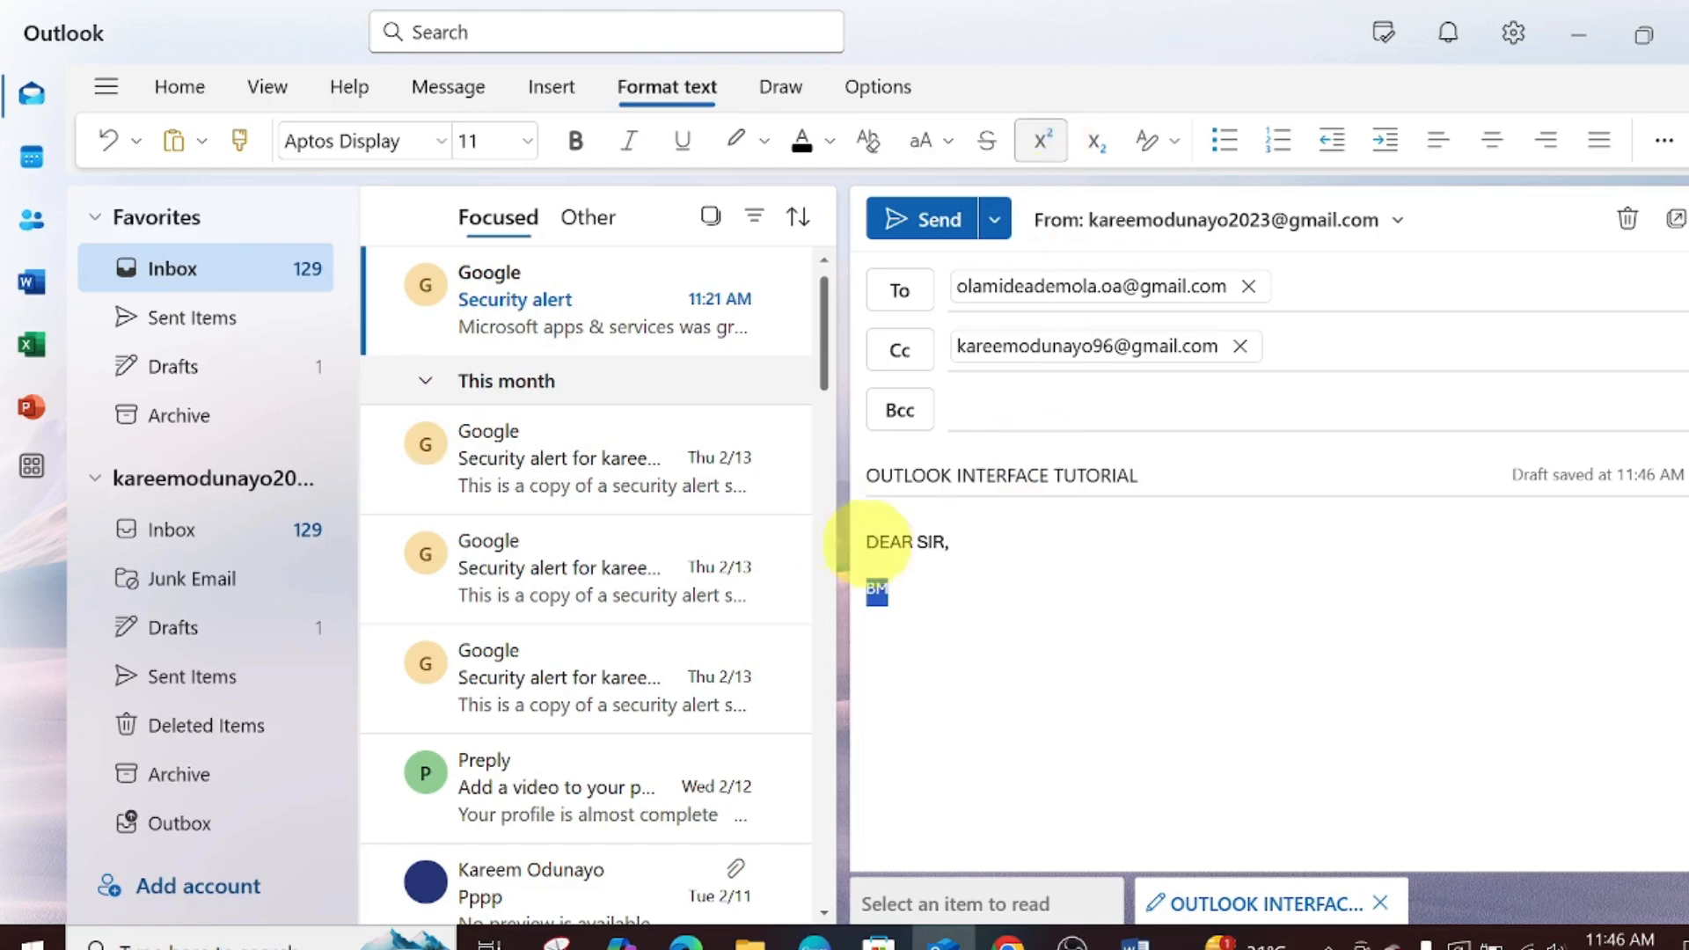
left_click(991, 603)
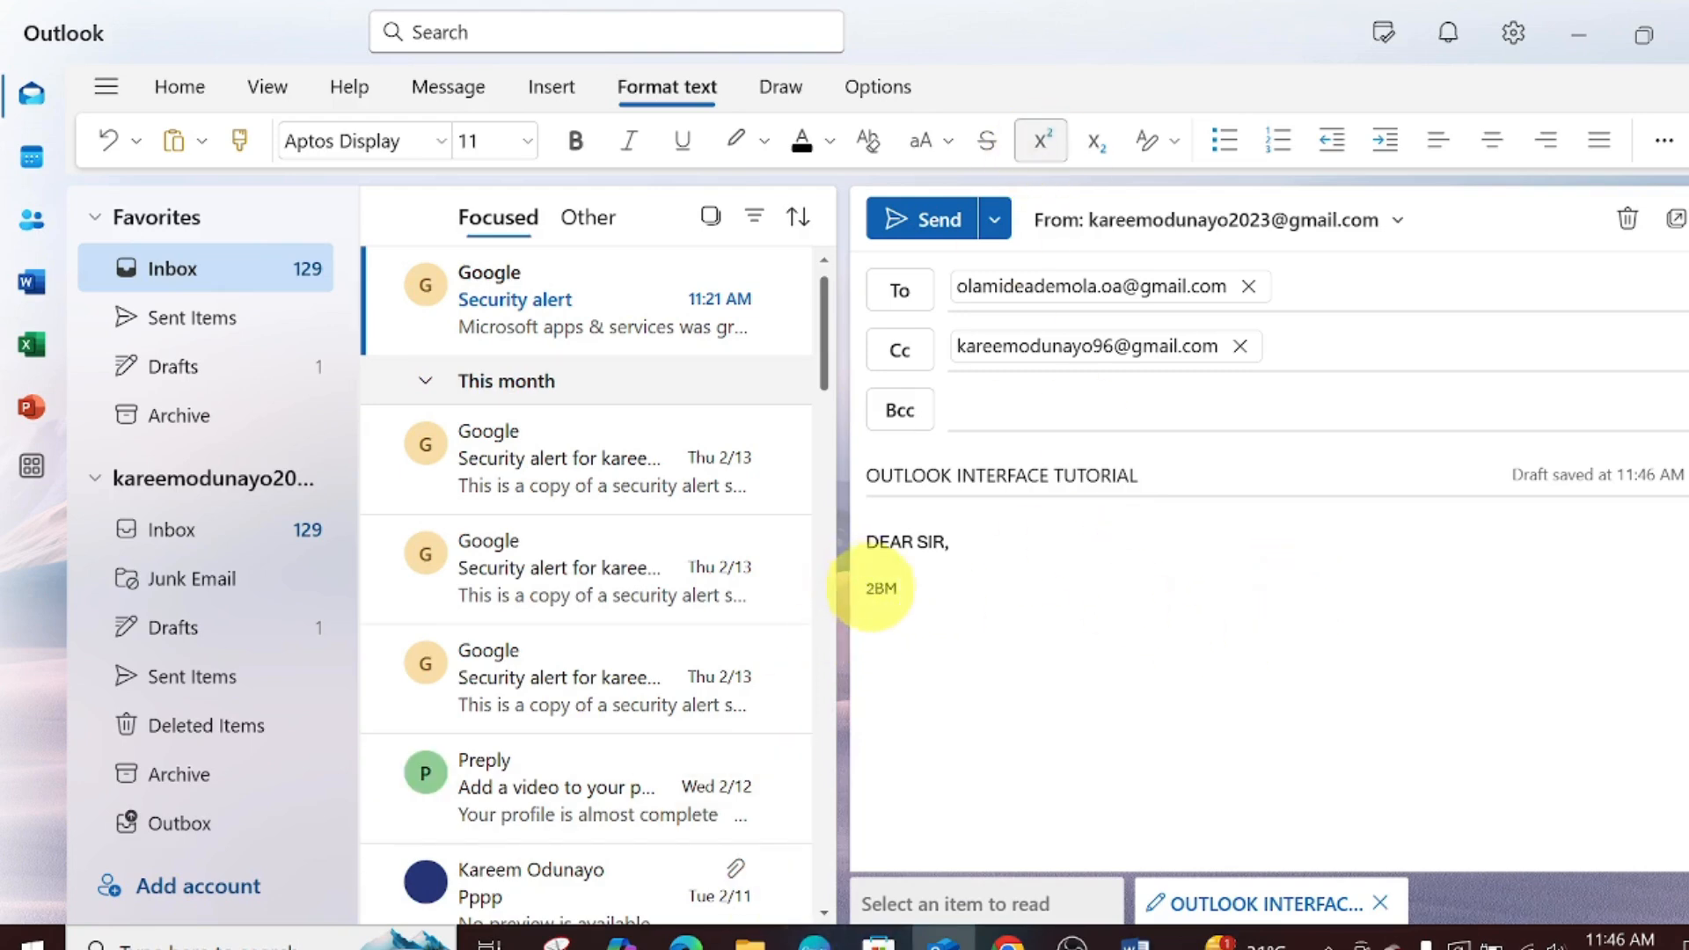
- Make 2BM and the final M subscript instead of superscript
double_click(879, 588)
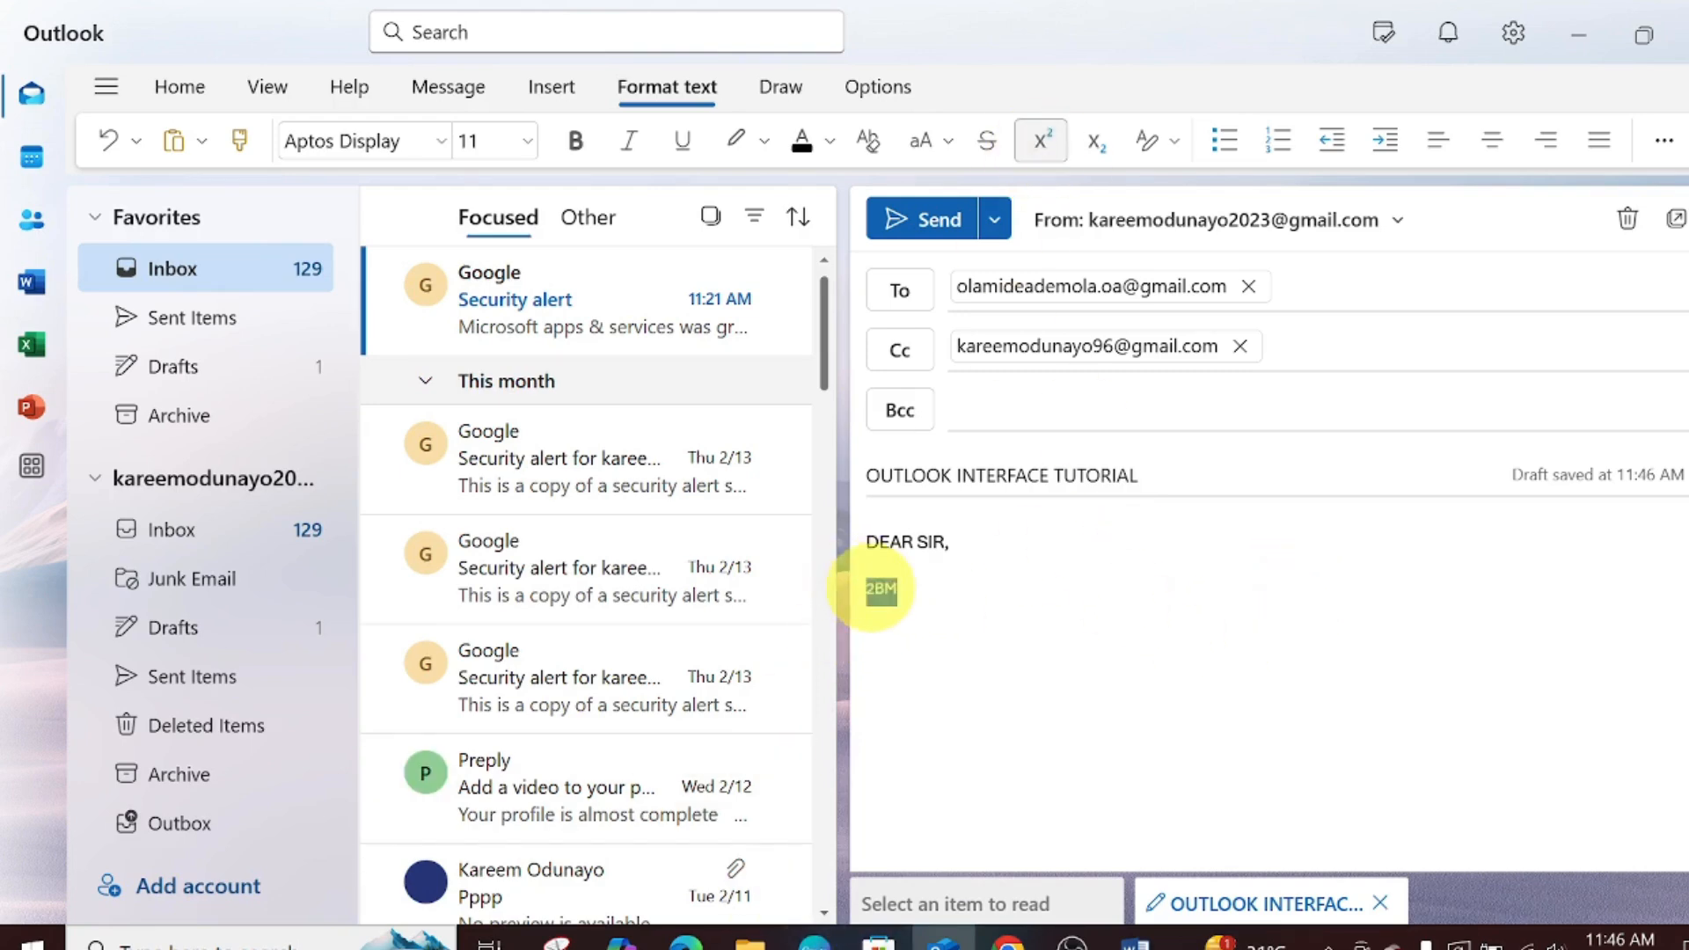
left_click(1096, 143)
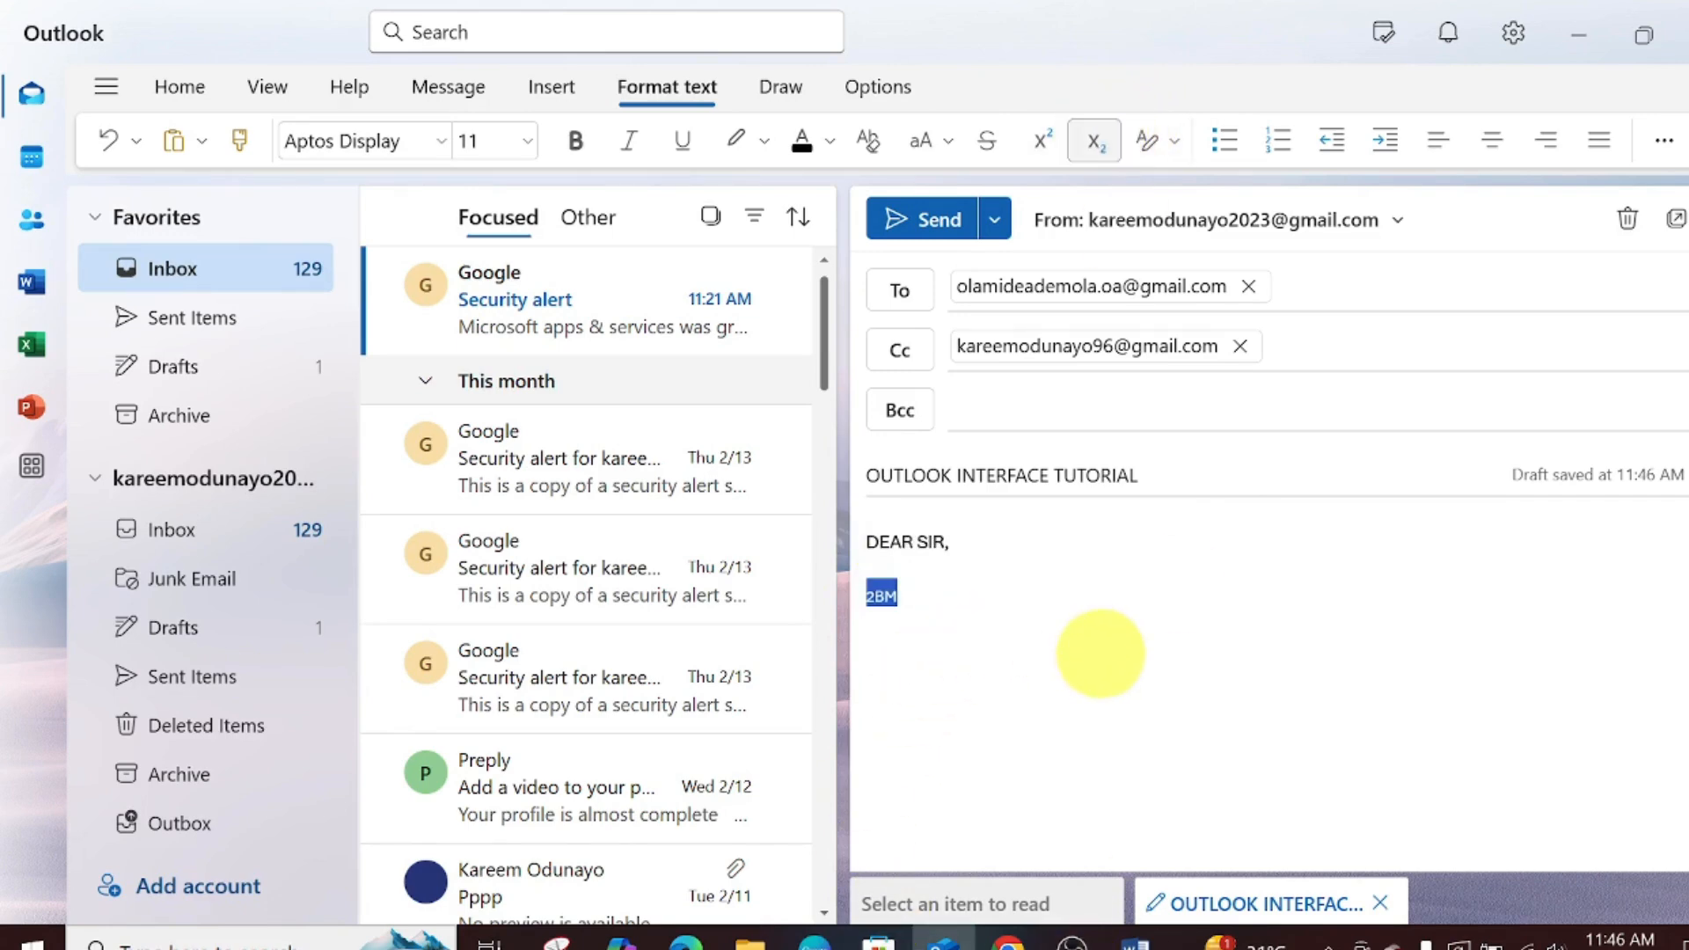
left_click(1099, 654)
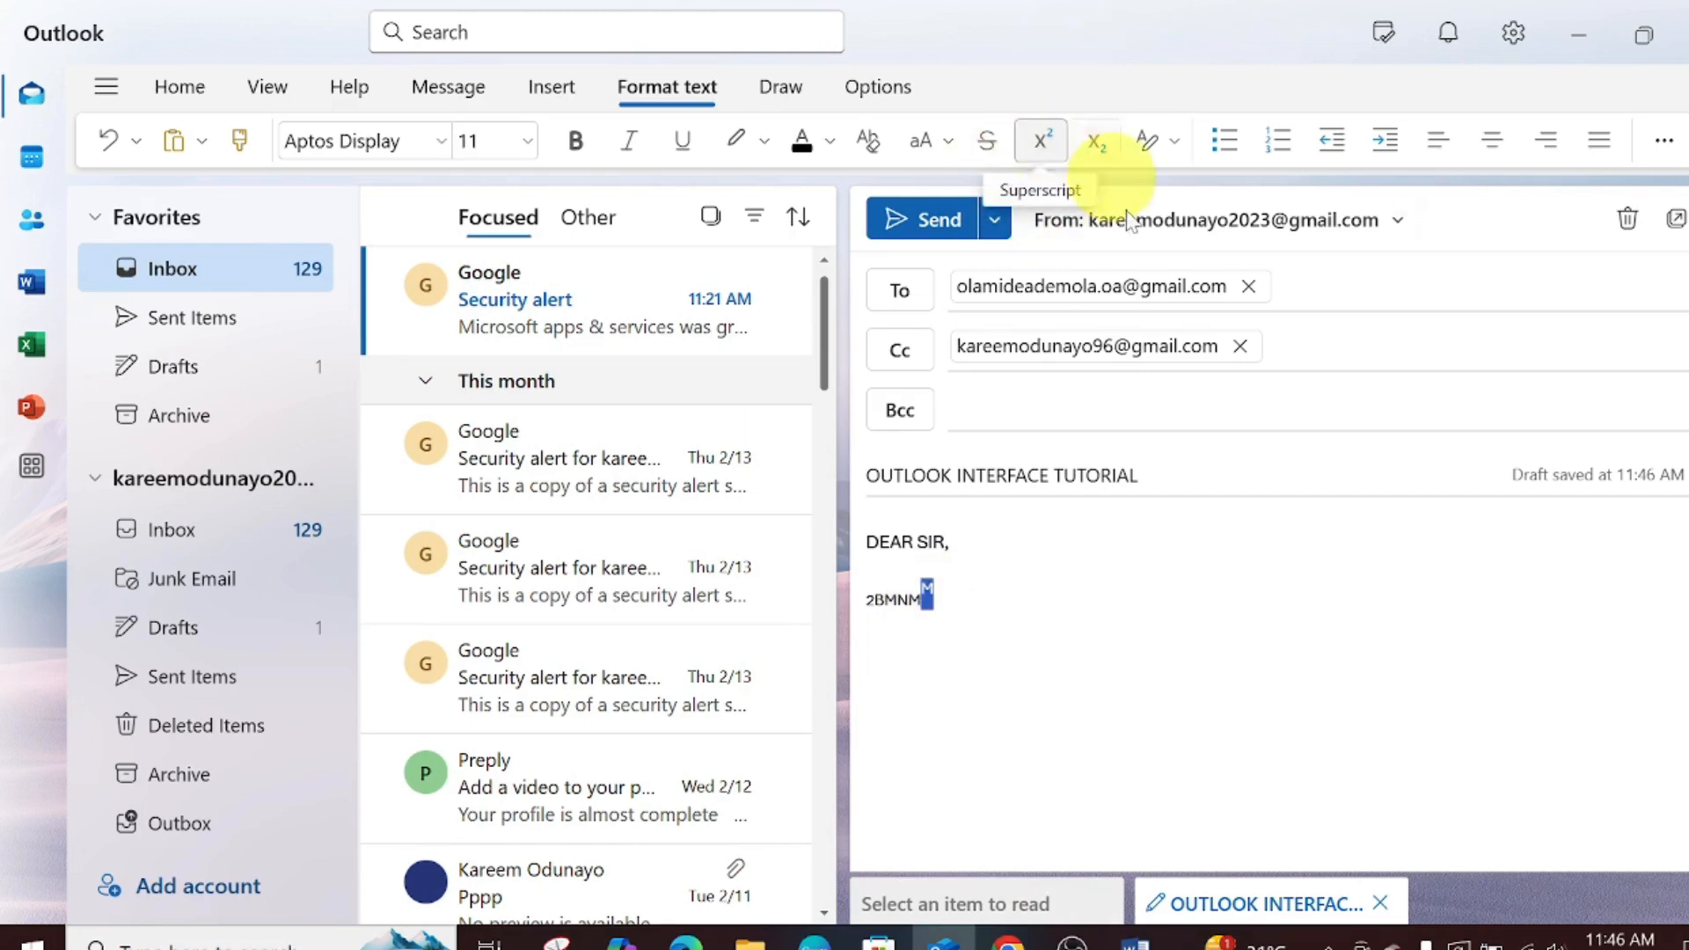
left_click(1095, 143)
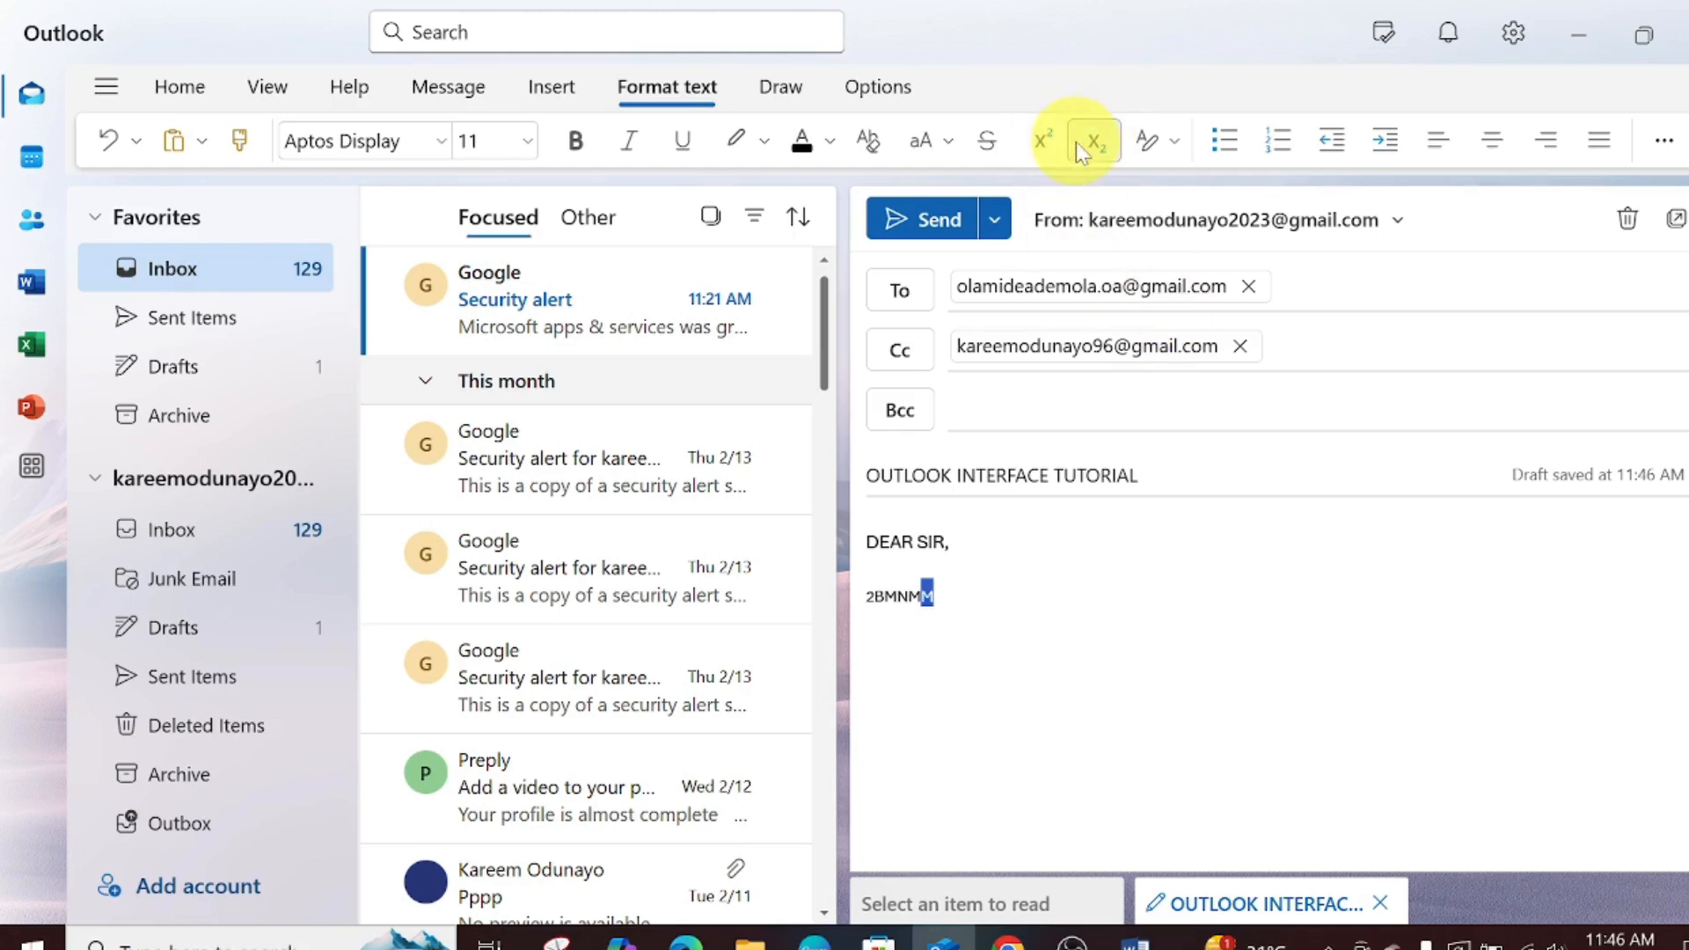
left_click(1149, 143)
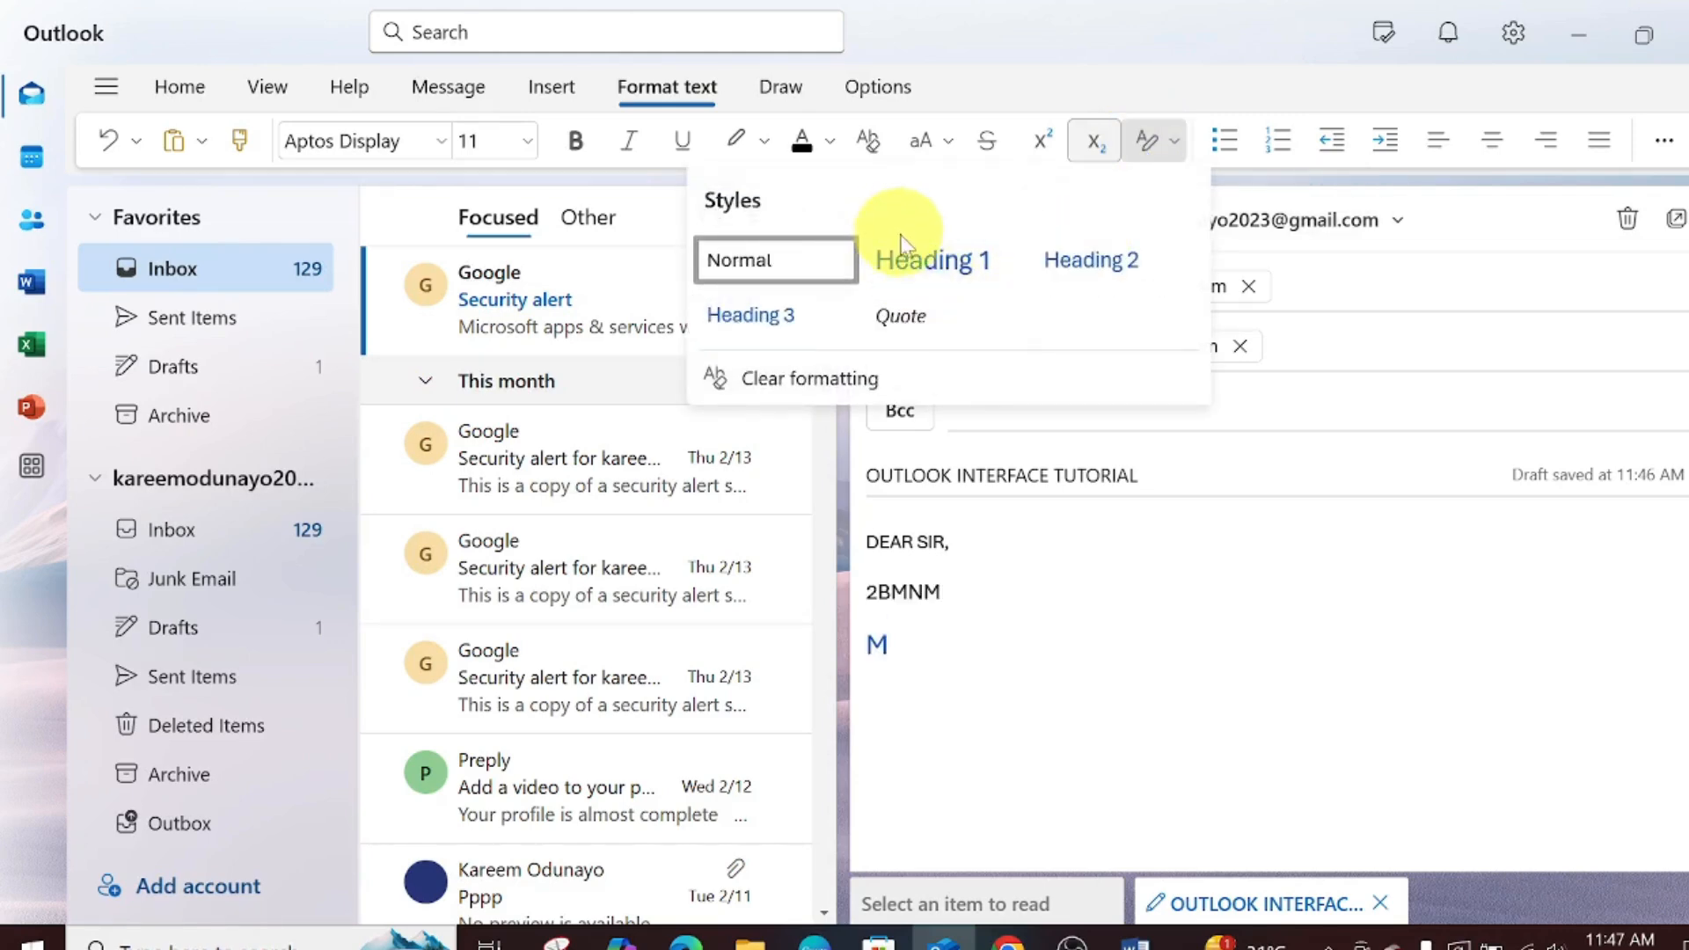
- Give the M line Heading 1 style and turn it into numbered item 1
left_click(903, 255)
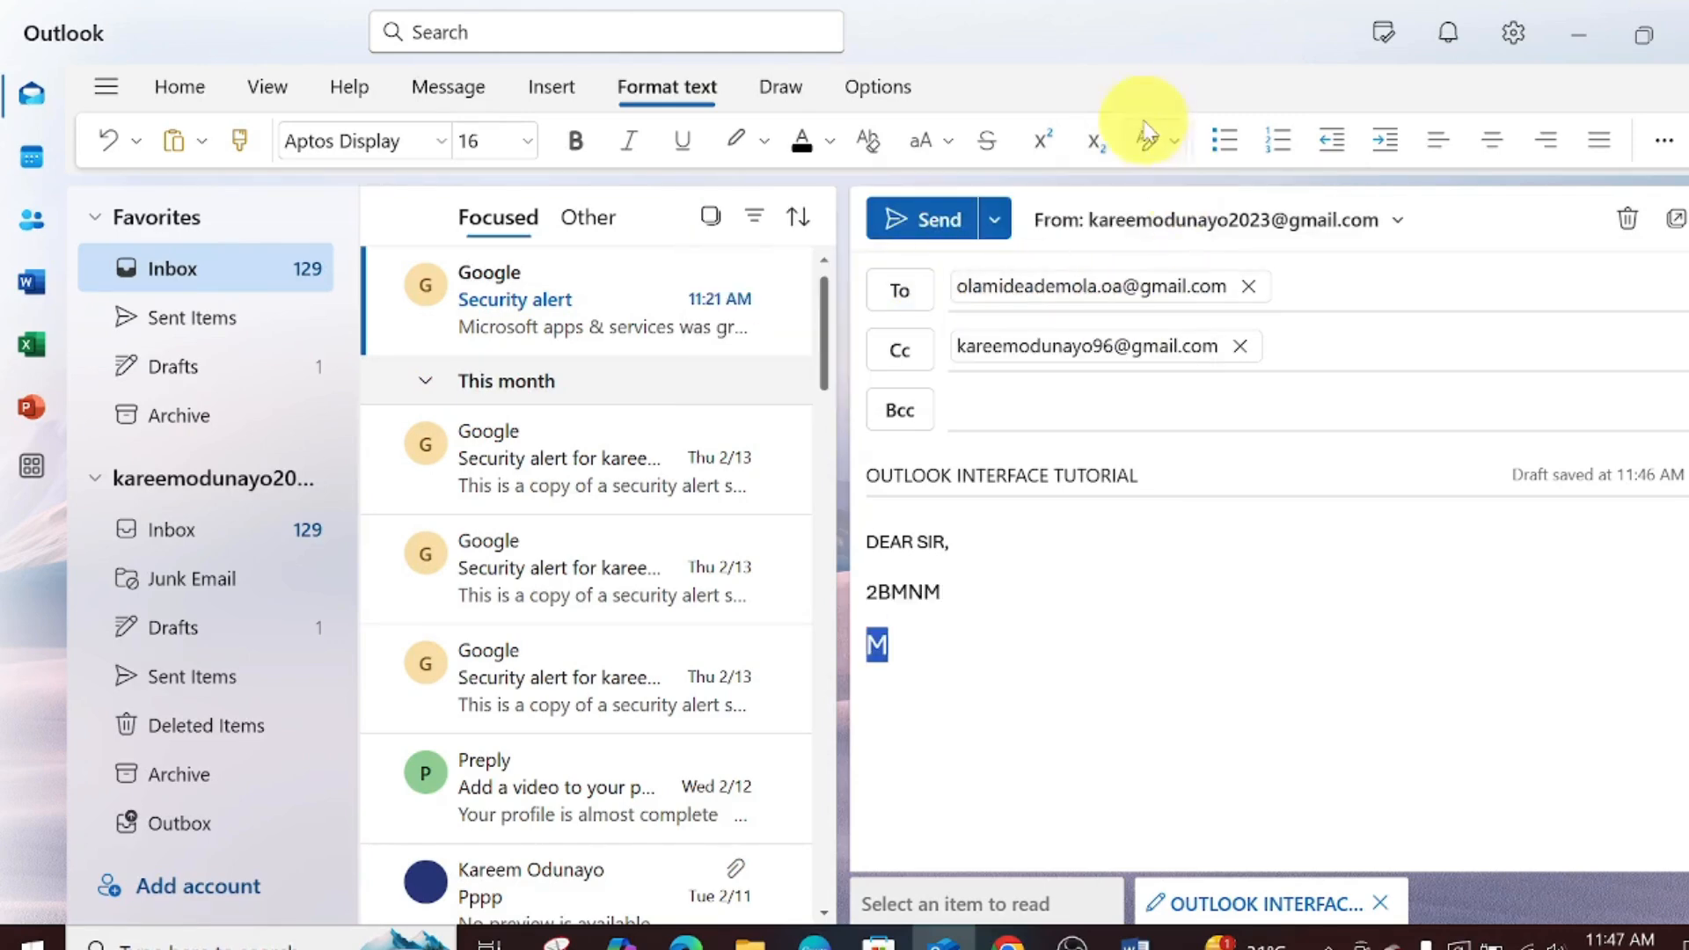
left_click(1231, 145)
left_click(1231, 146)
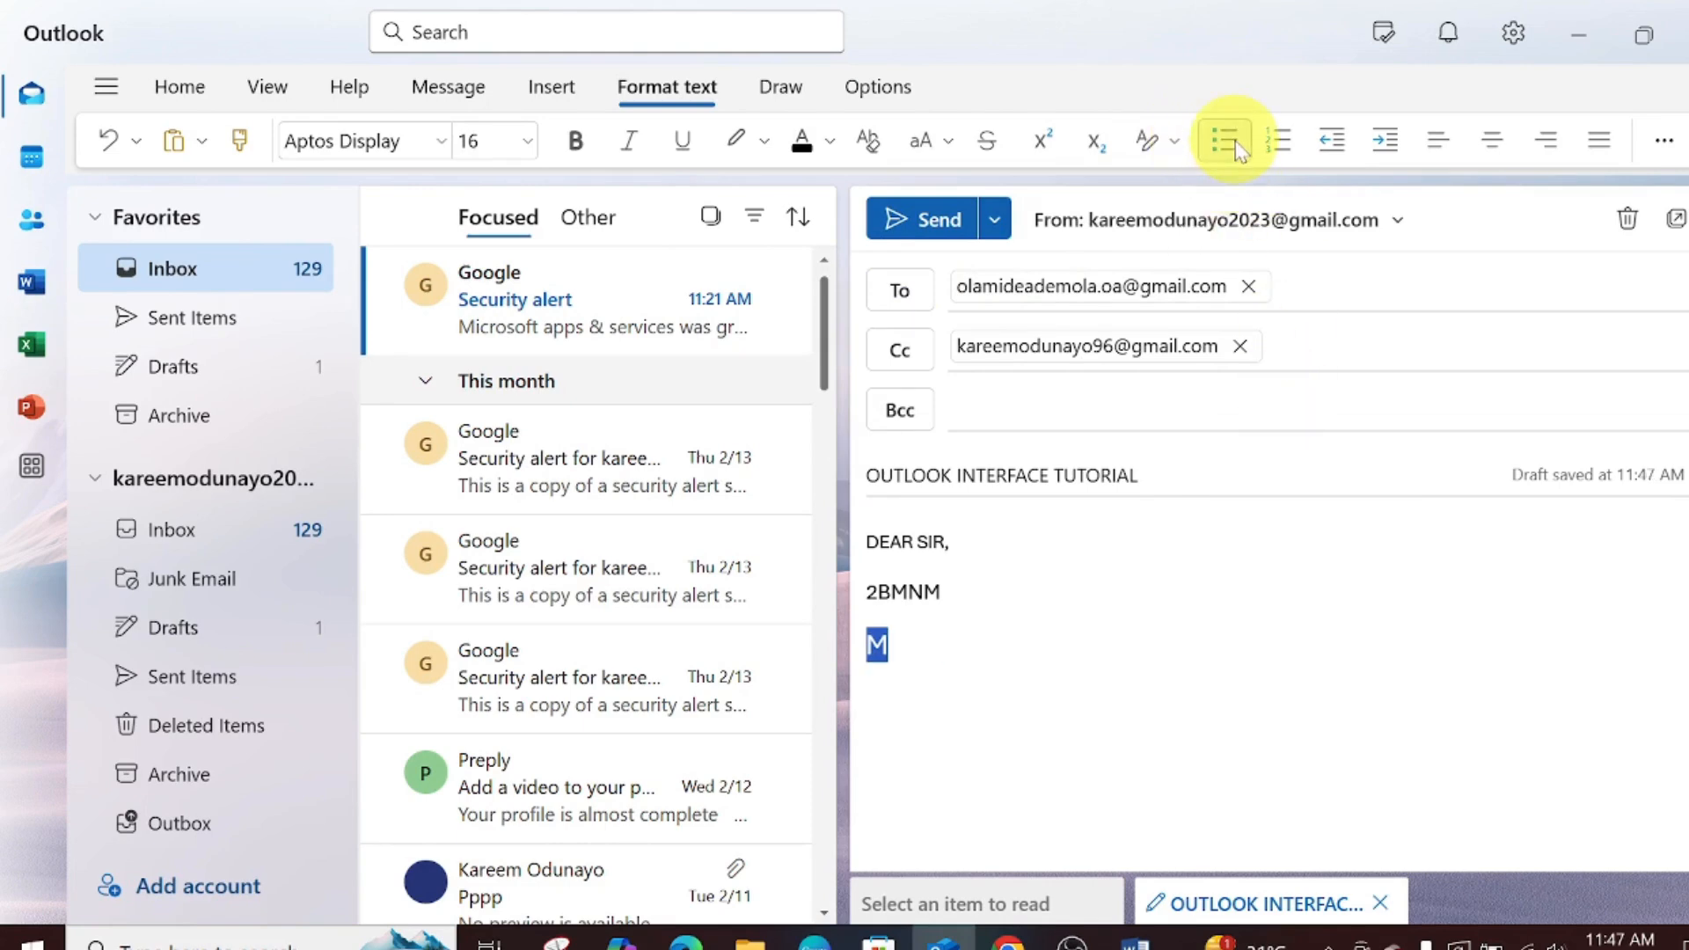
left_click(1237, 146)
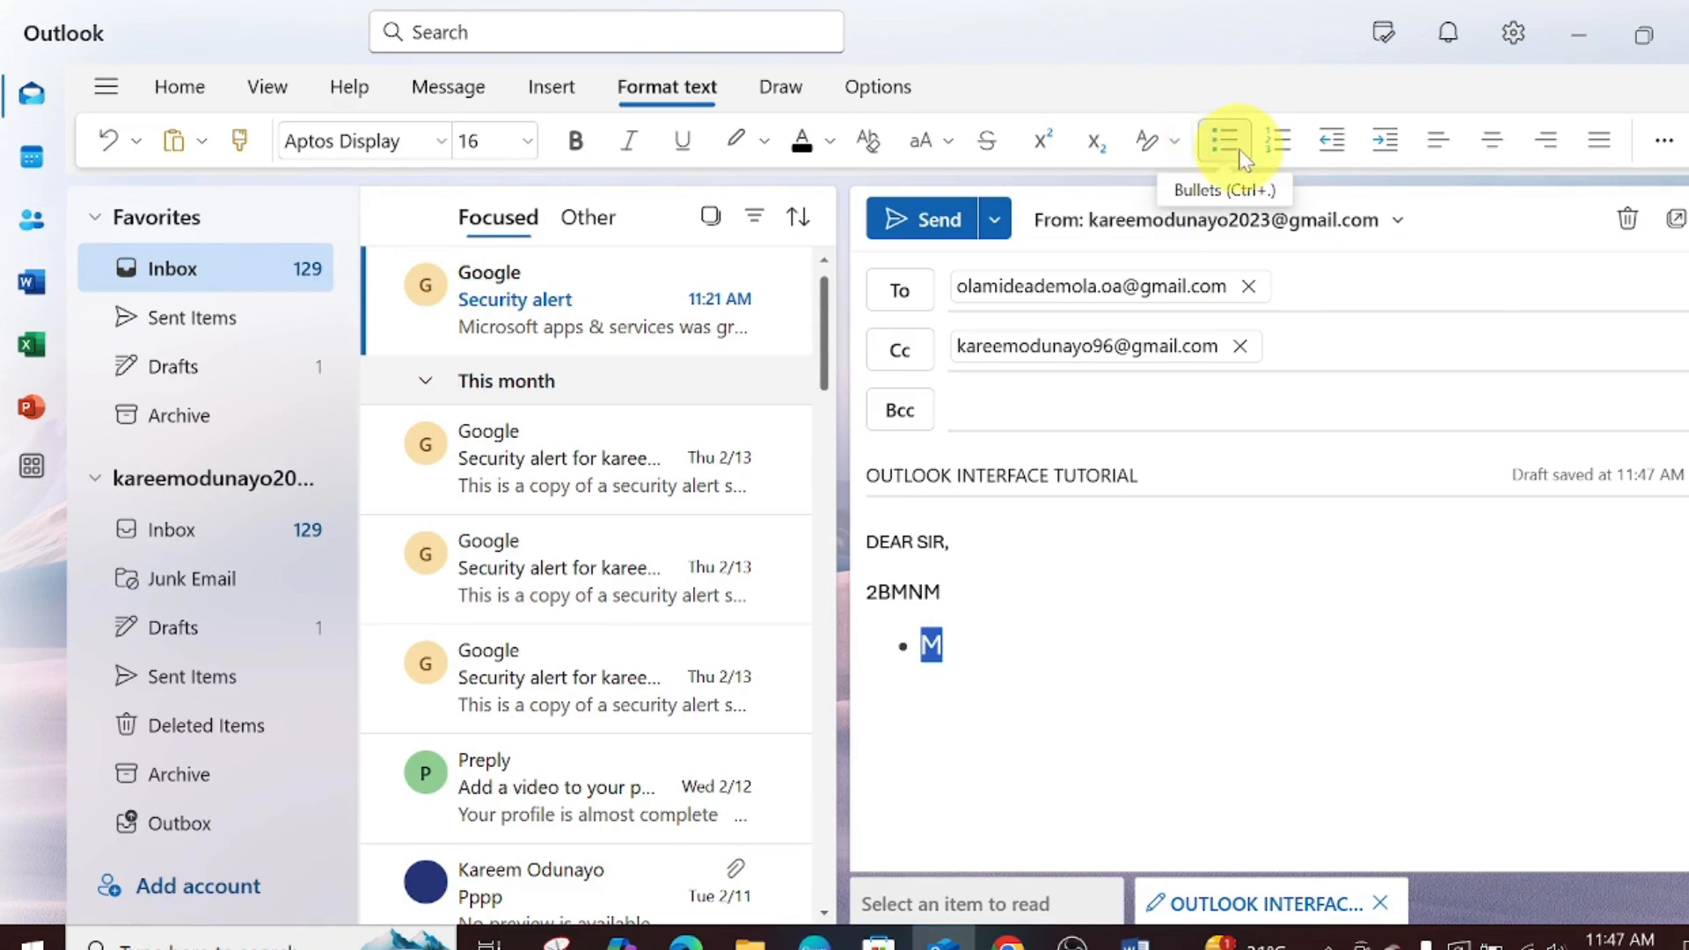
left_click(1273, 146)
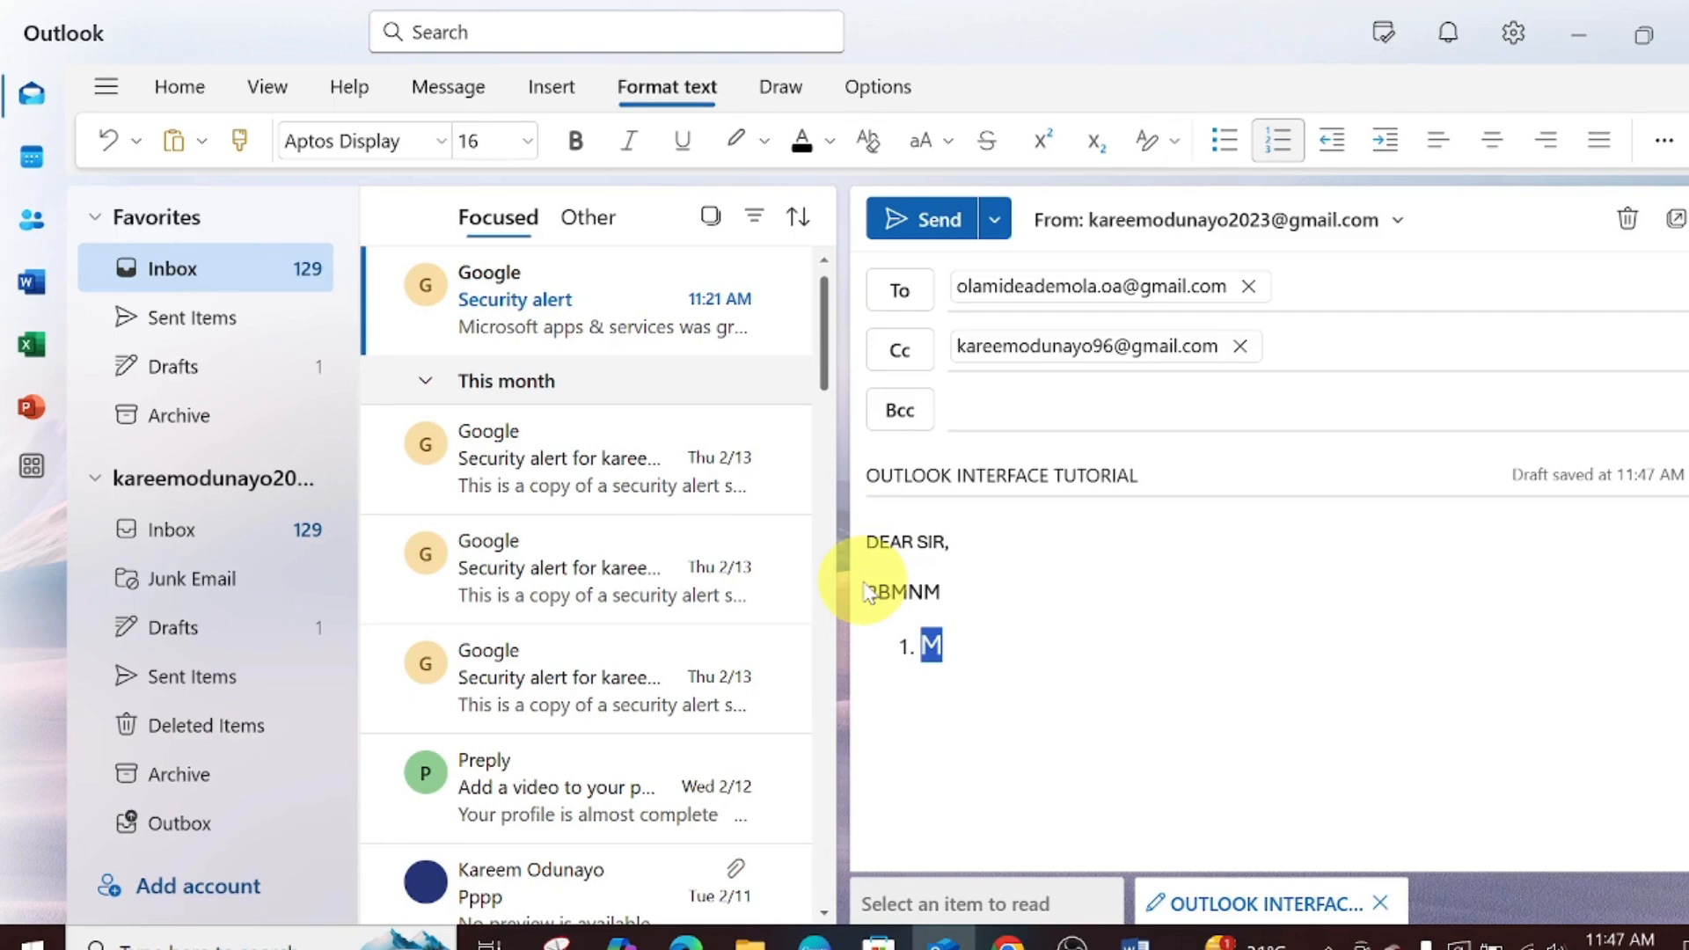
double_click(906, 592)
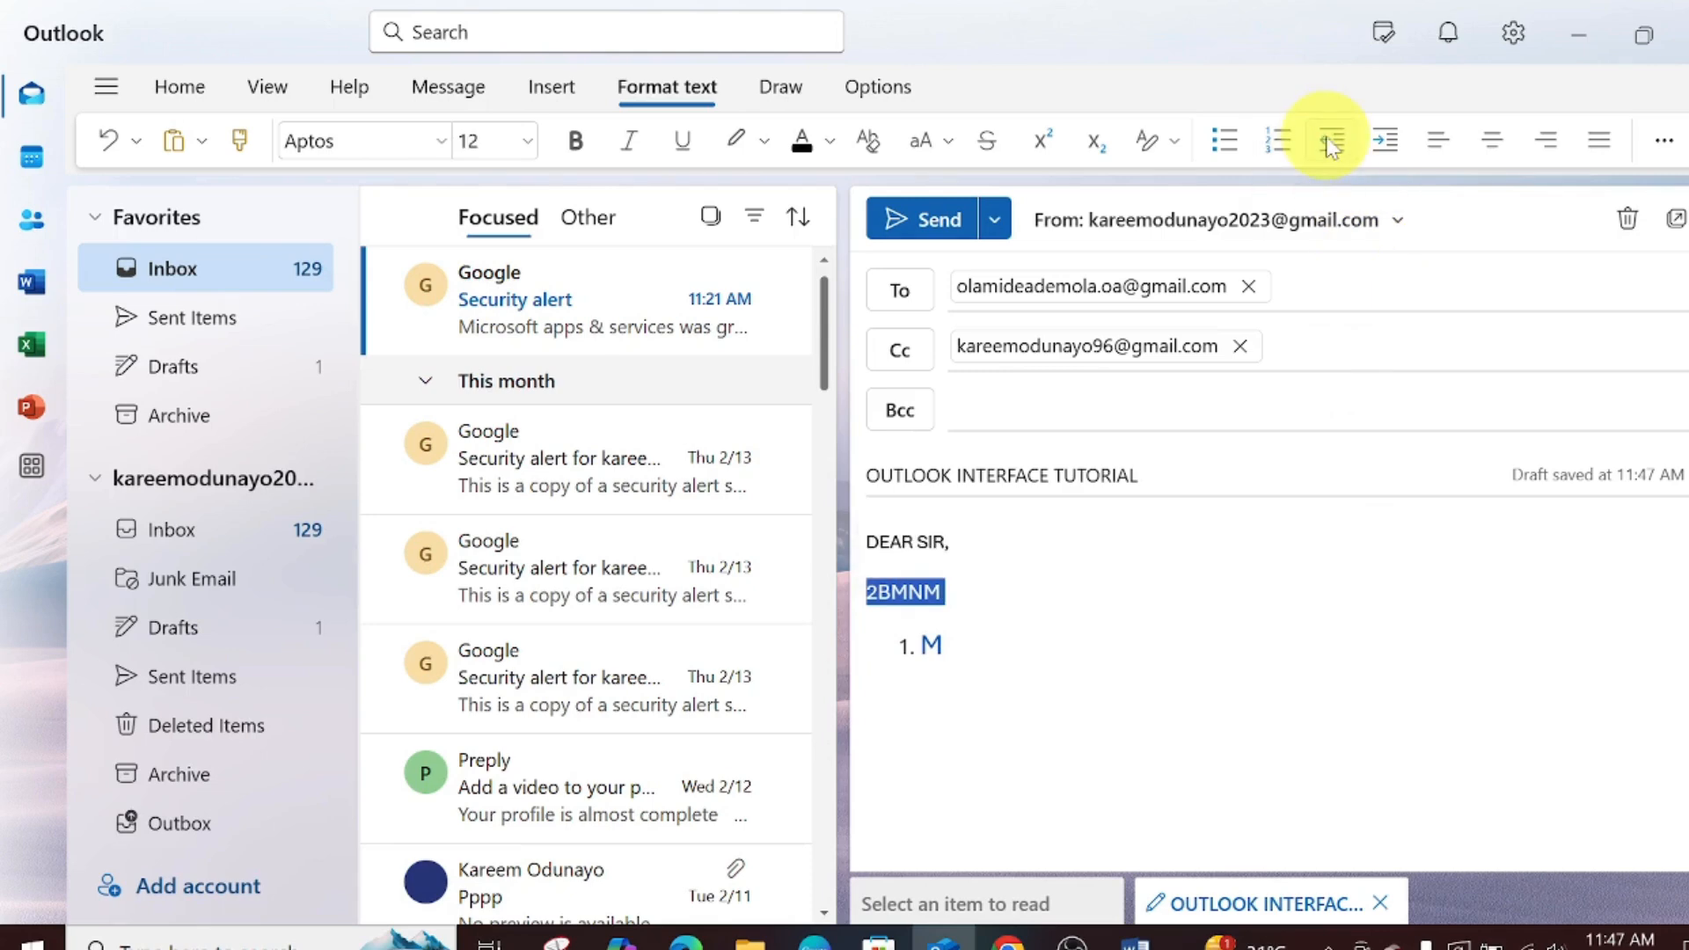
- Indent the 2BMNM line and try centre, right and justify alignment
left_click(1388, 142)
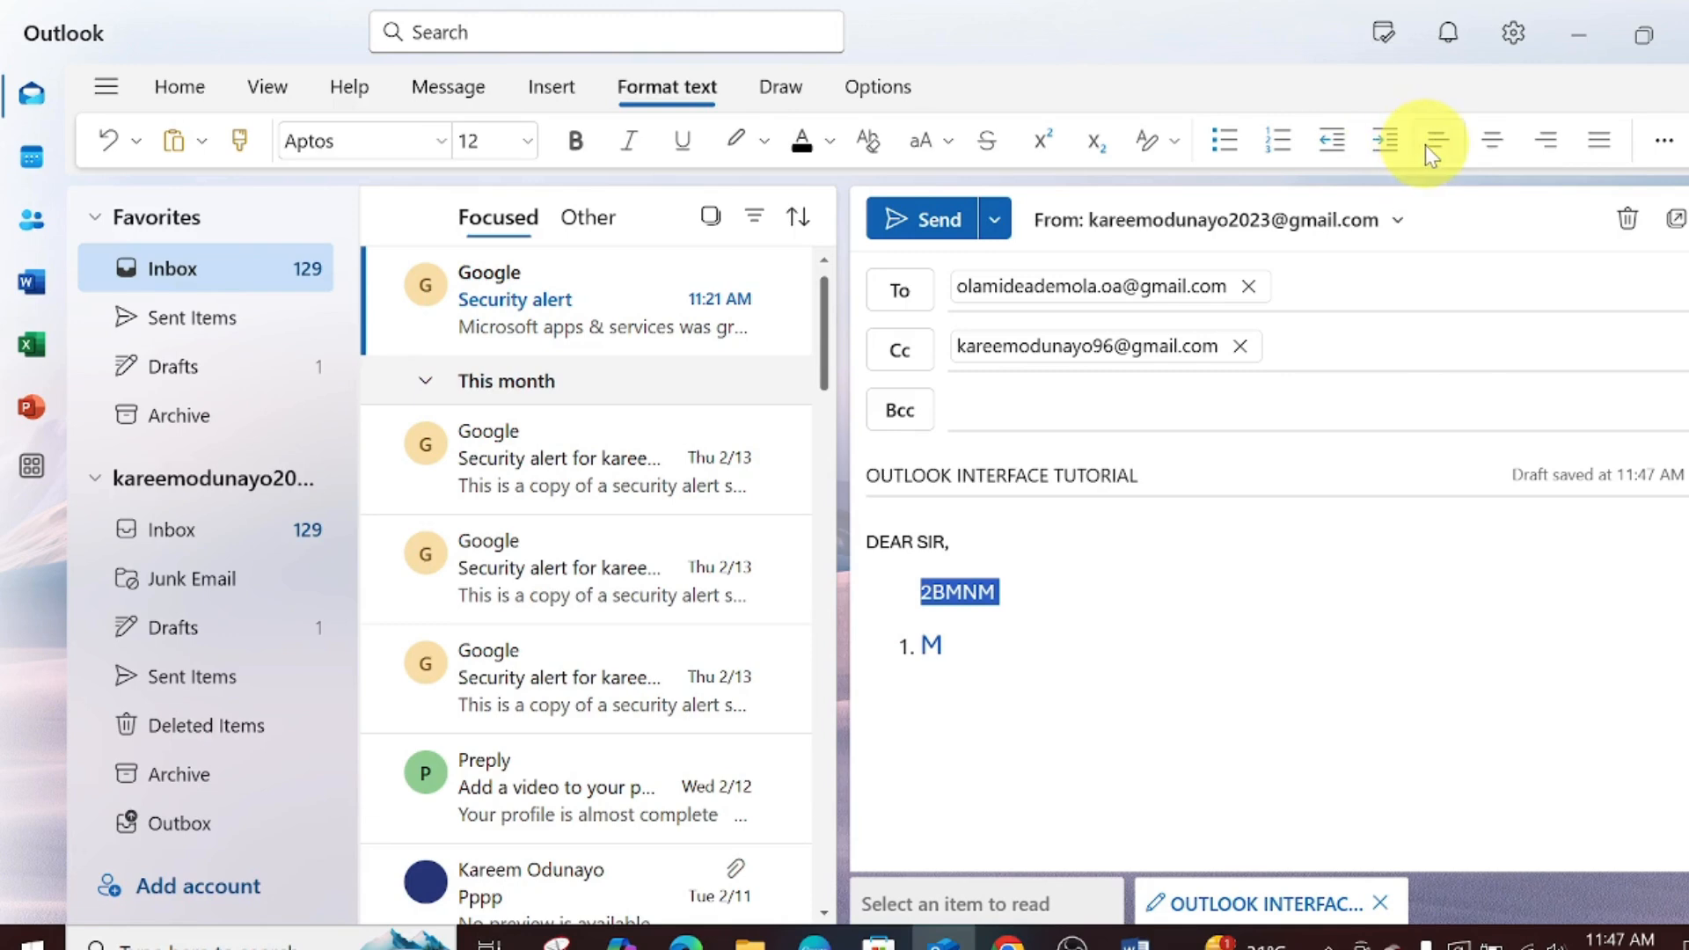
left_click(1506, 148)
left_click(1550, 147)
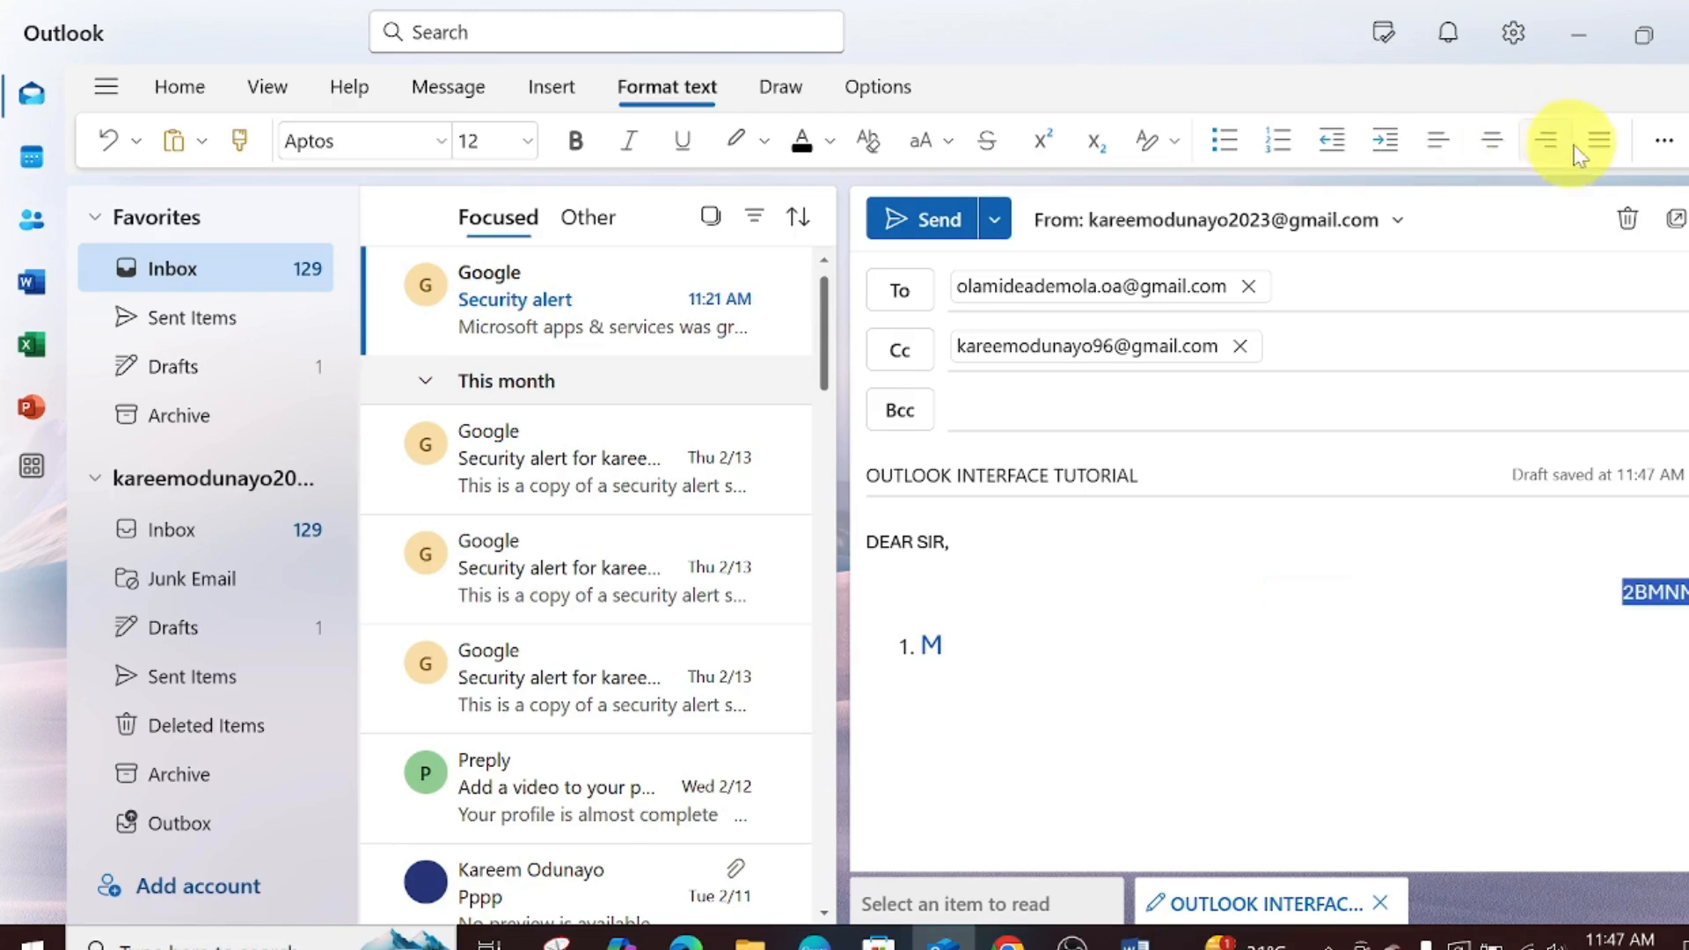
left_click(1589, 141)
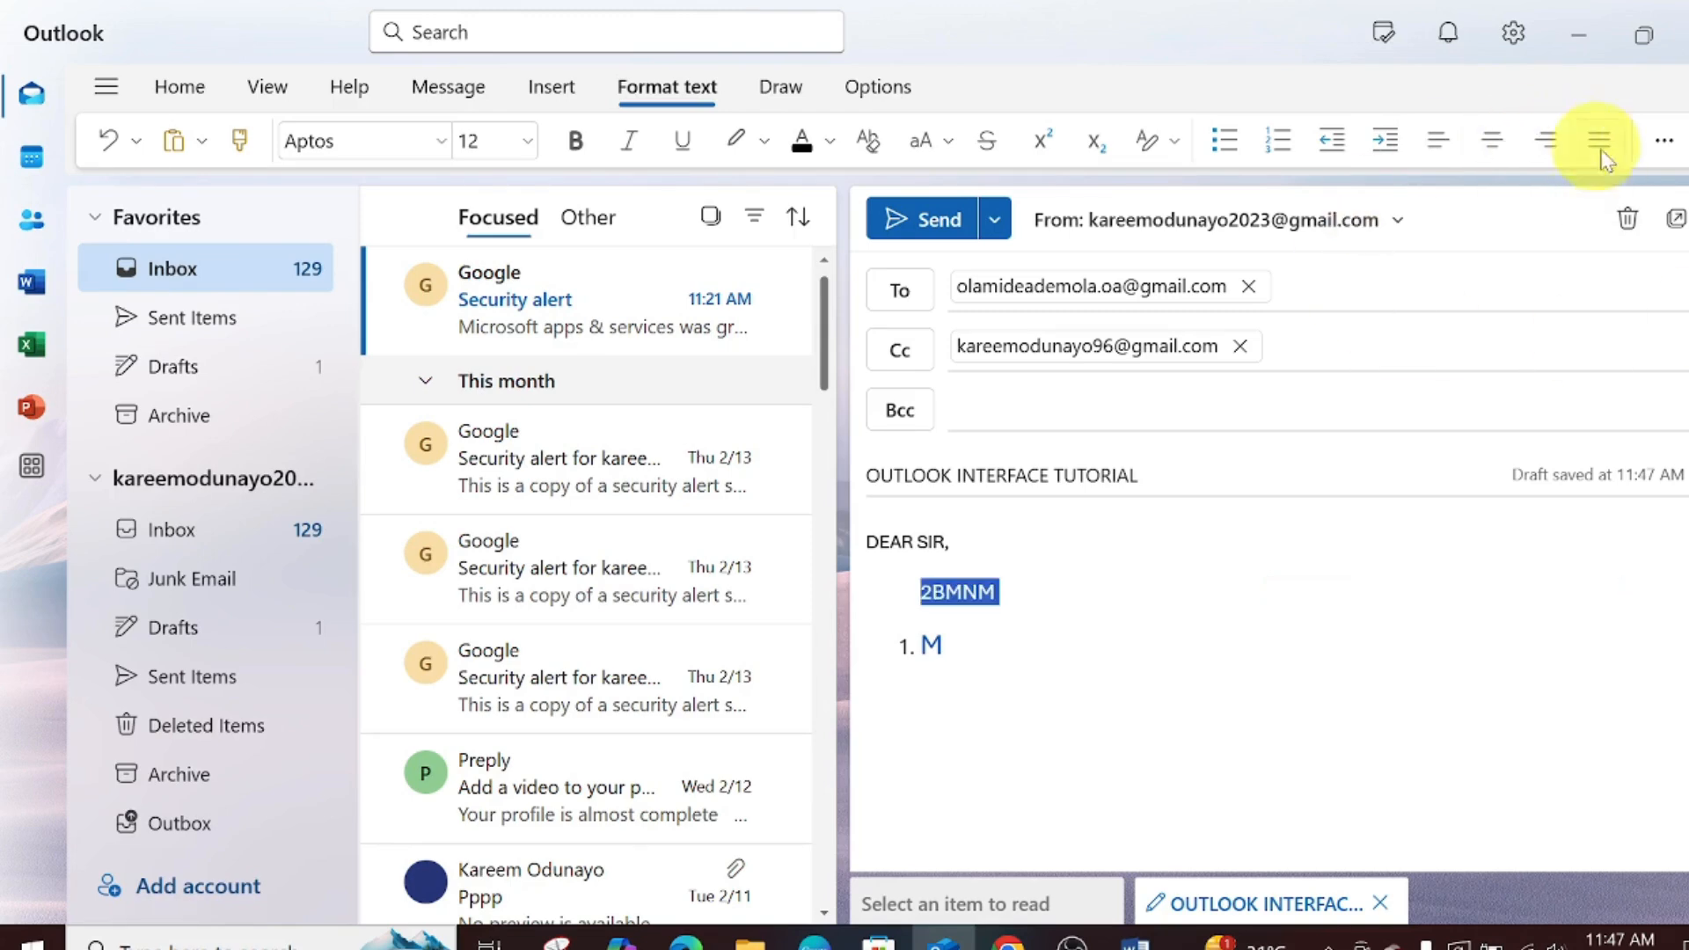
- Set the line spacing to 1.15, then back to 1.0
left_click(1663, 141)
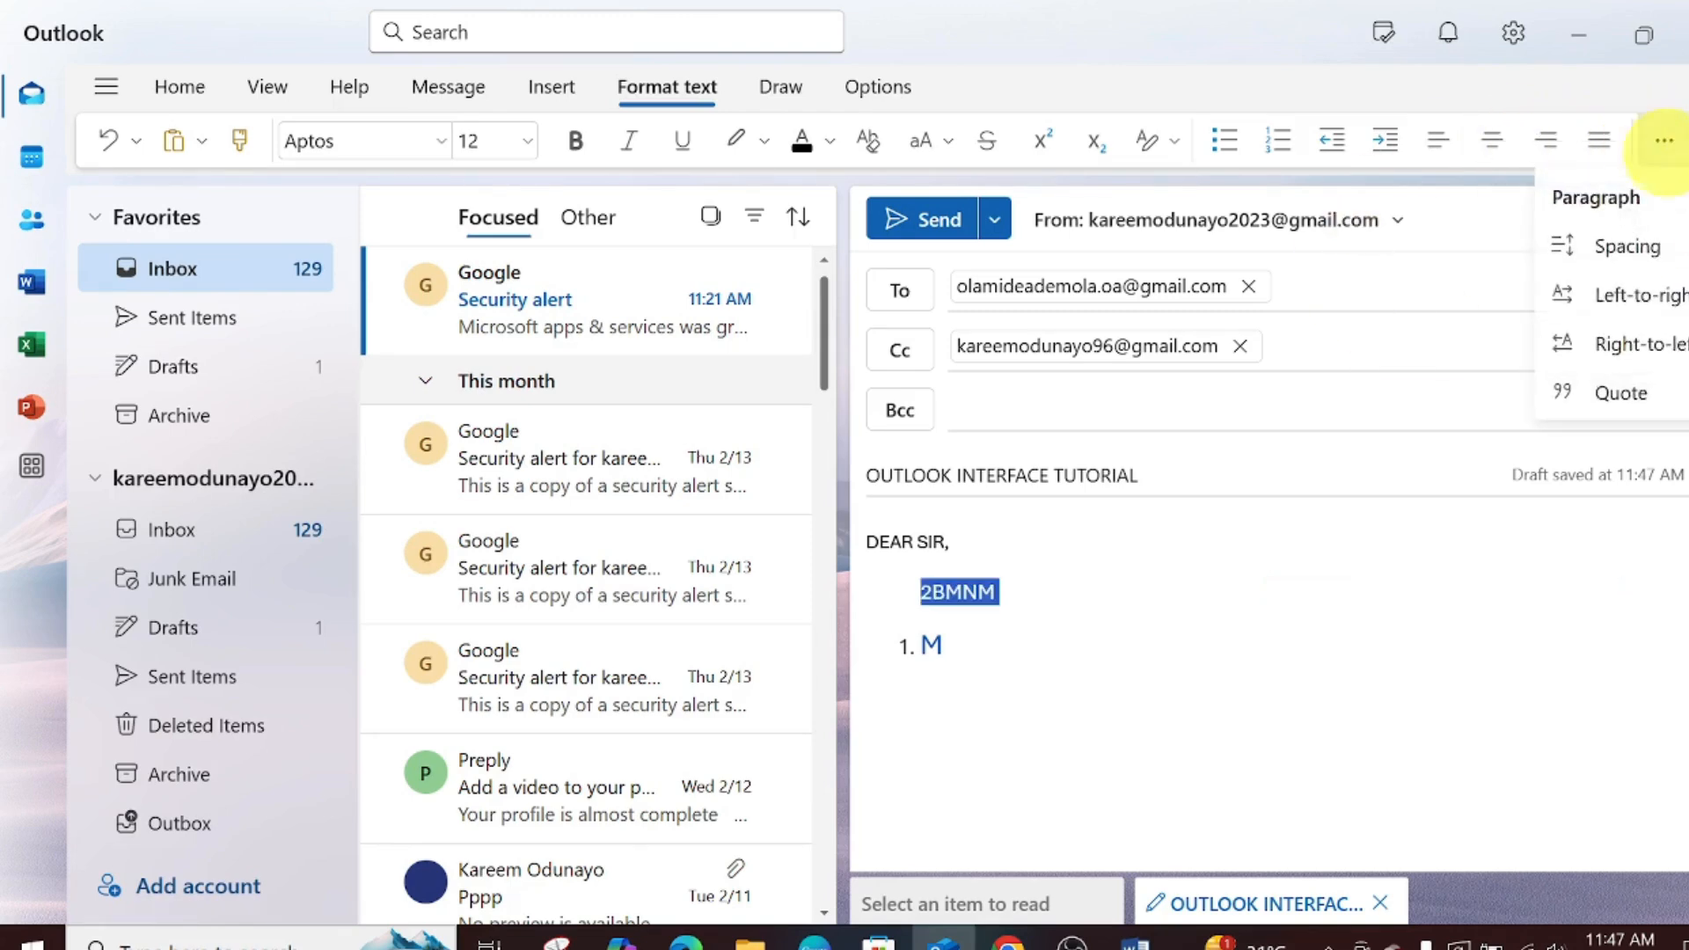
left_click(1627, 255)
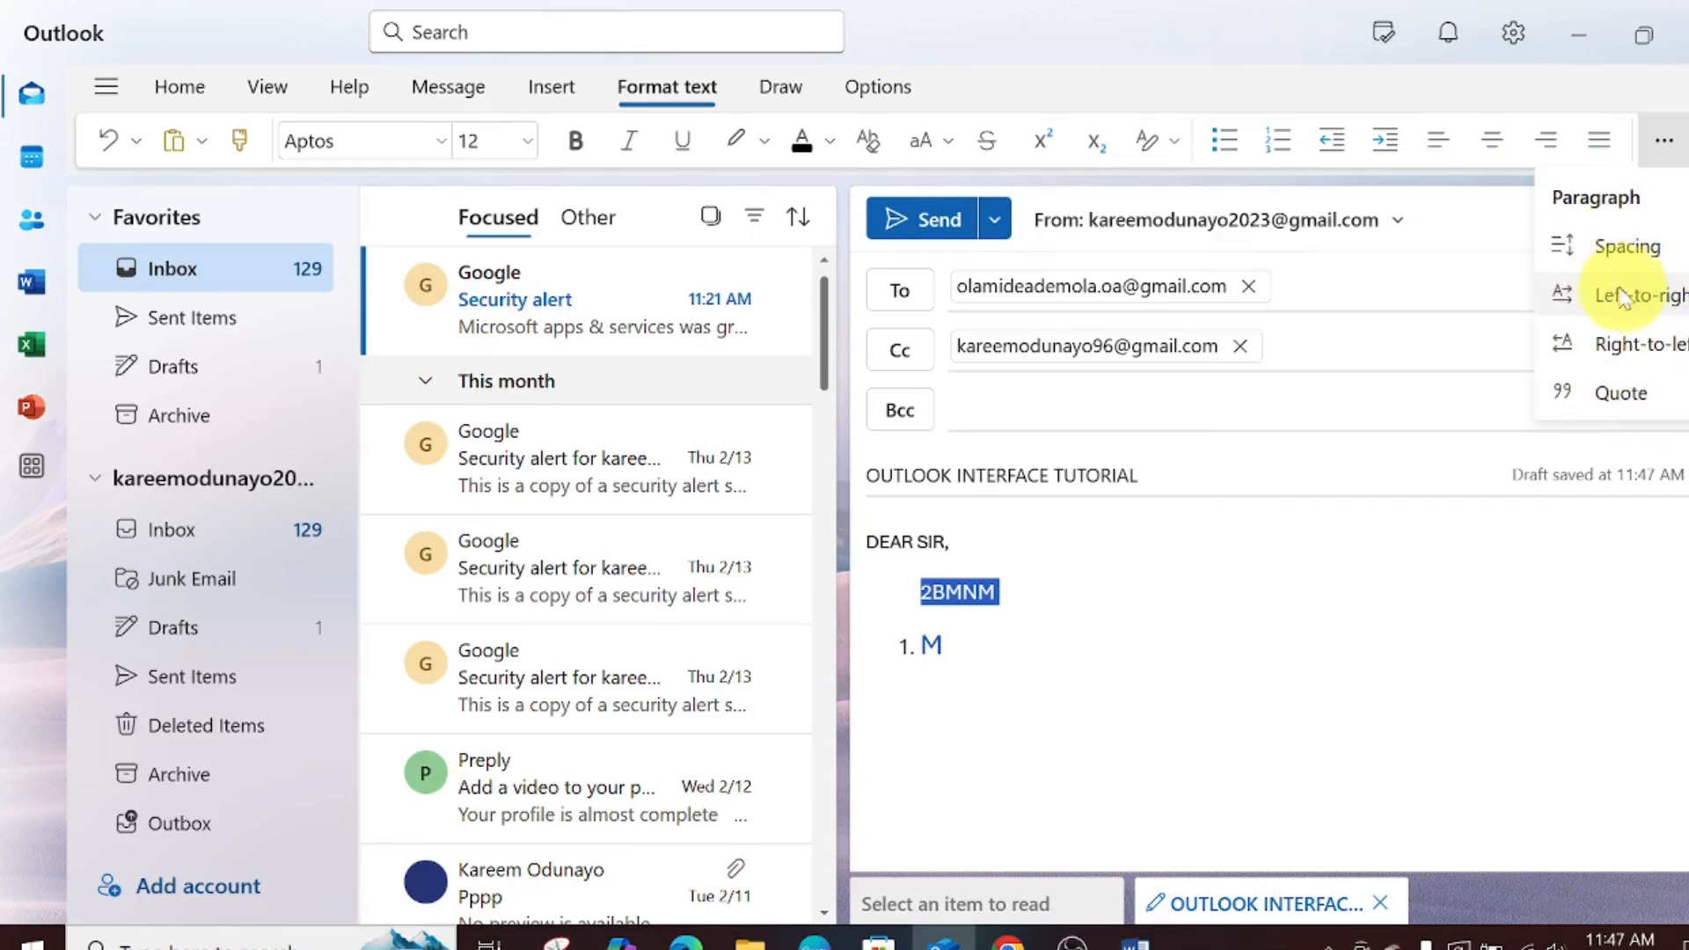
mouse_move(1603, 255)
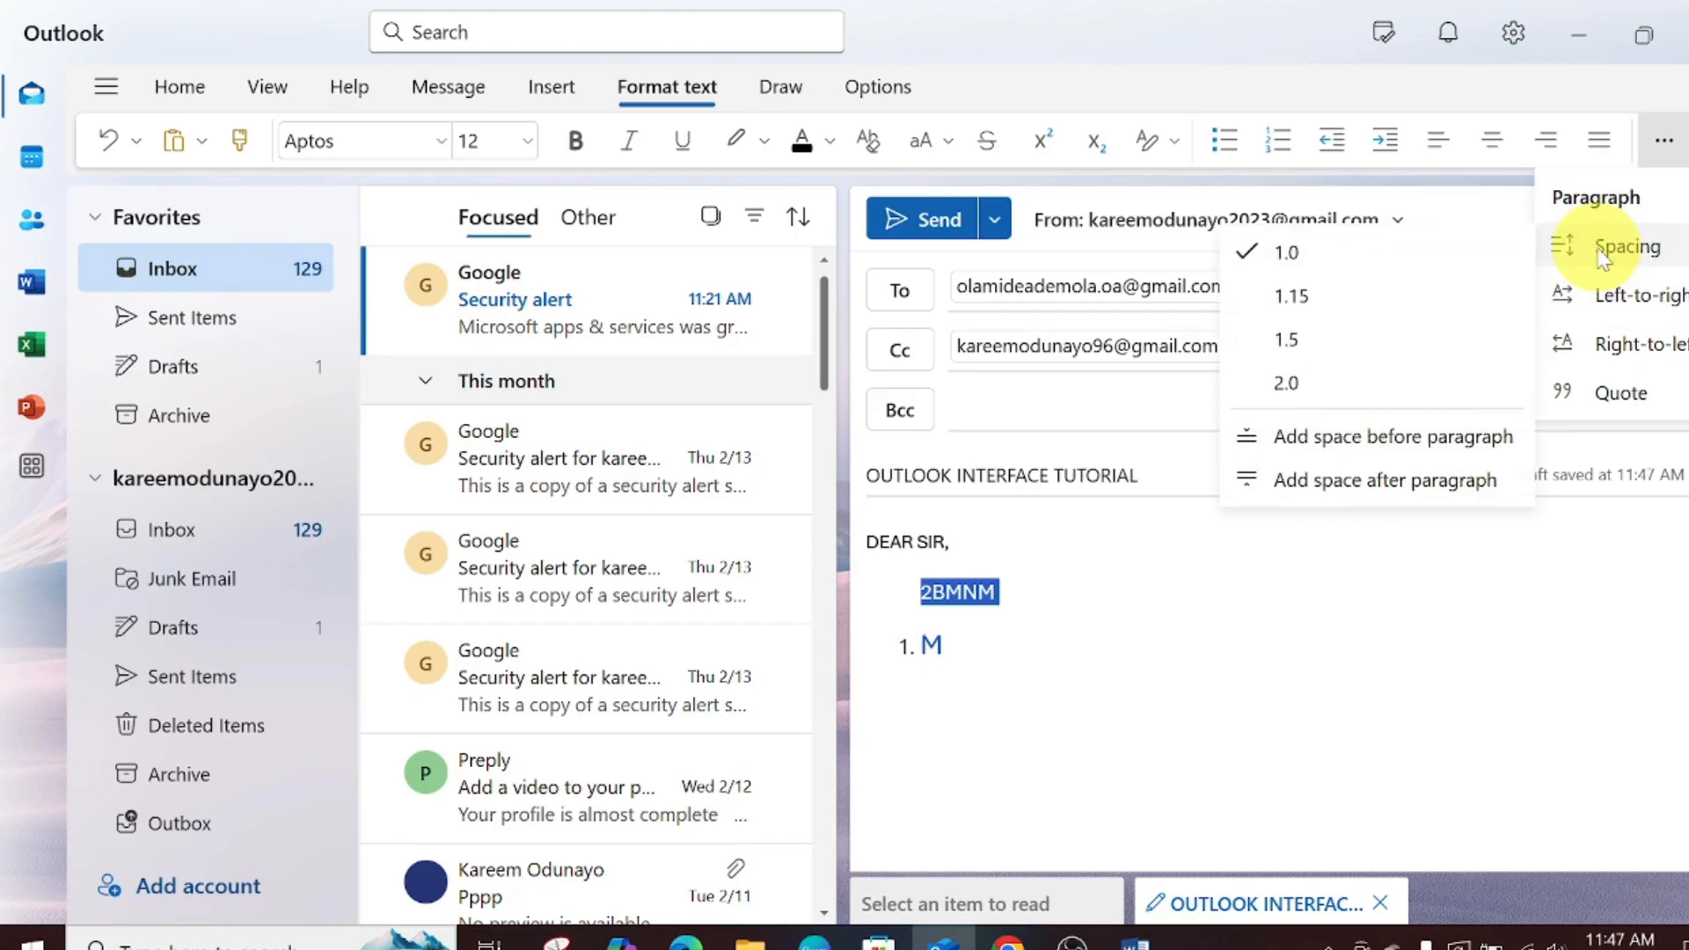
left_click(1320, 290)
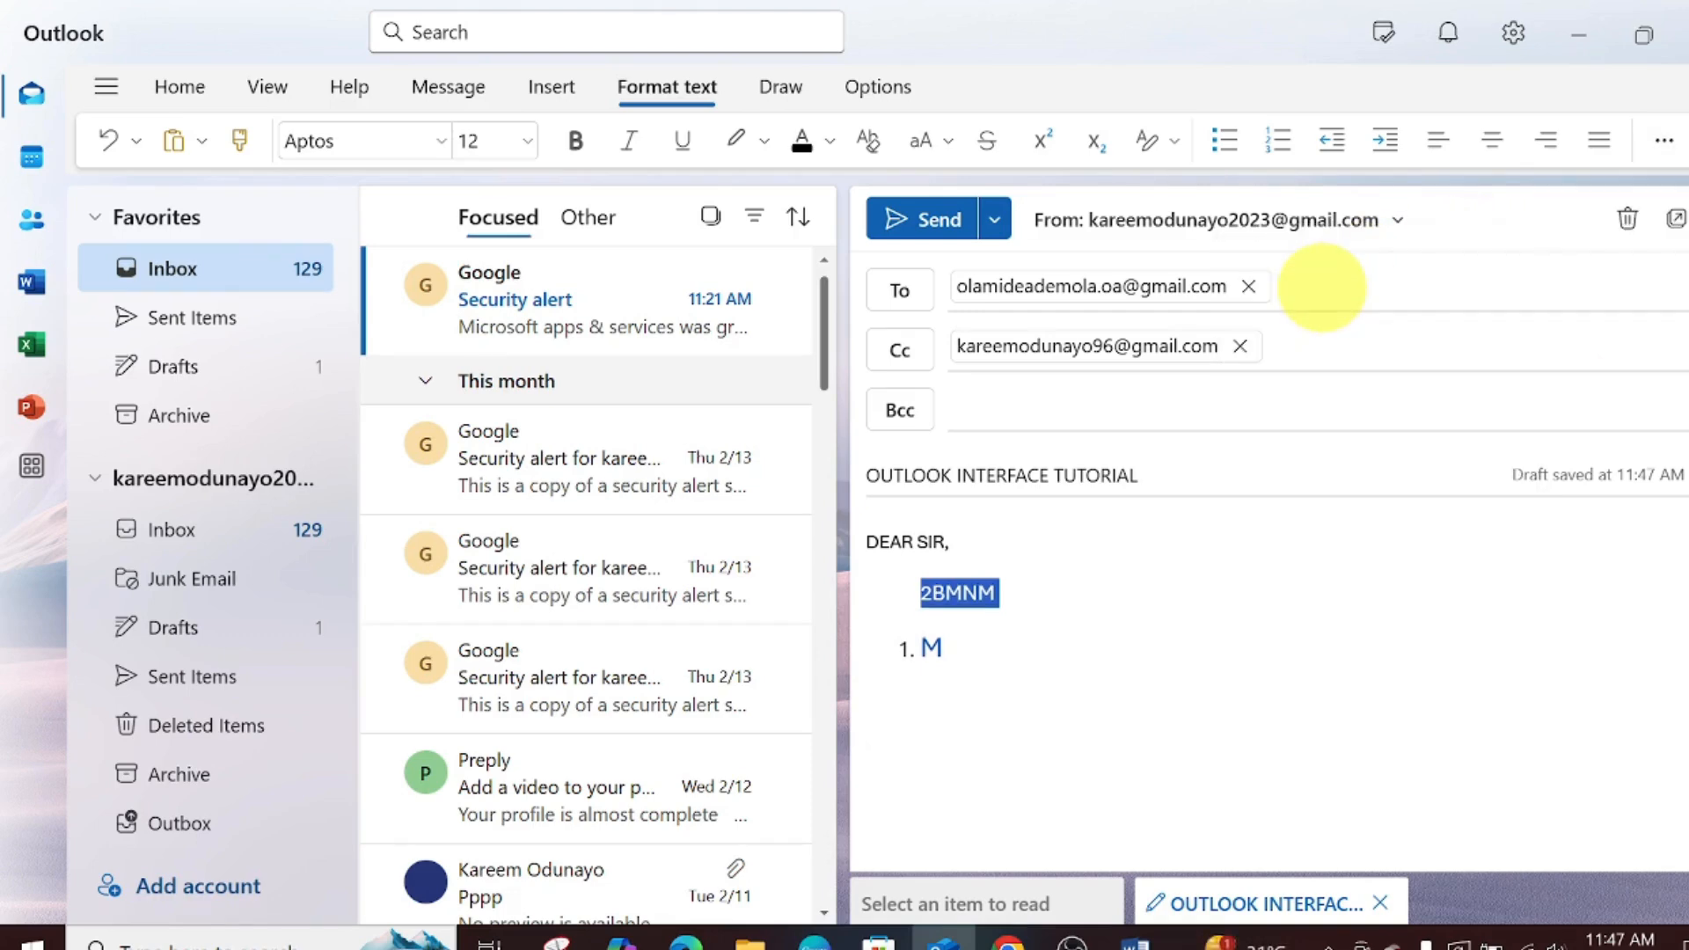
left_click(1661, 145)
mouse_move(1628, 248)
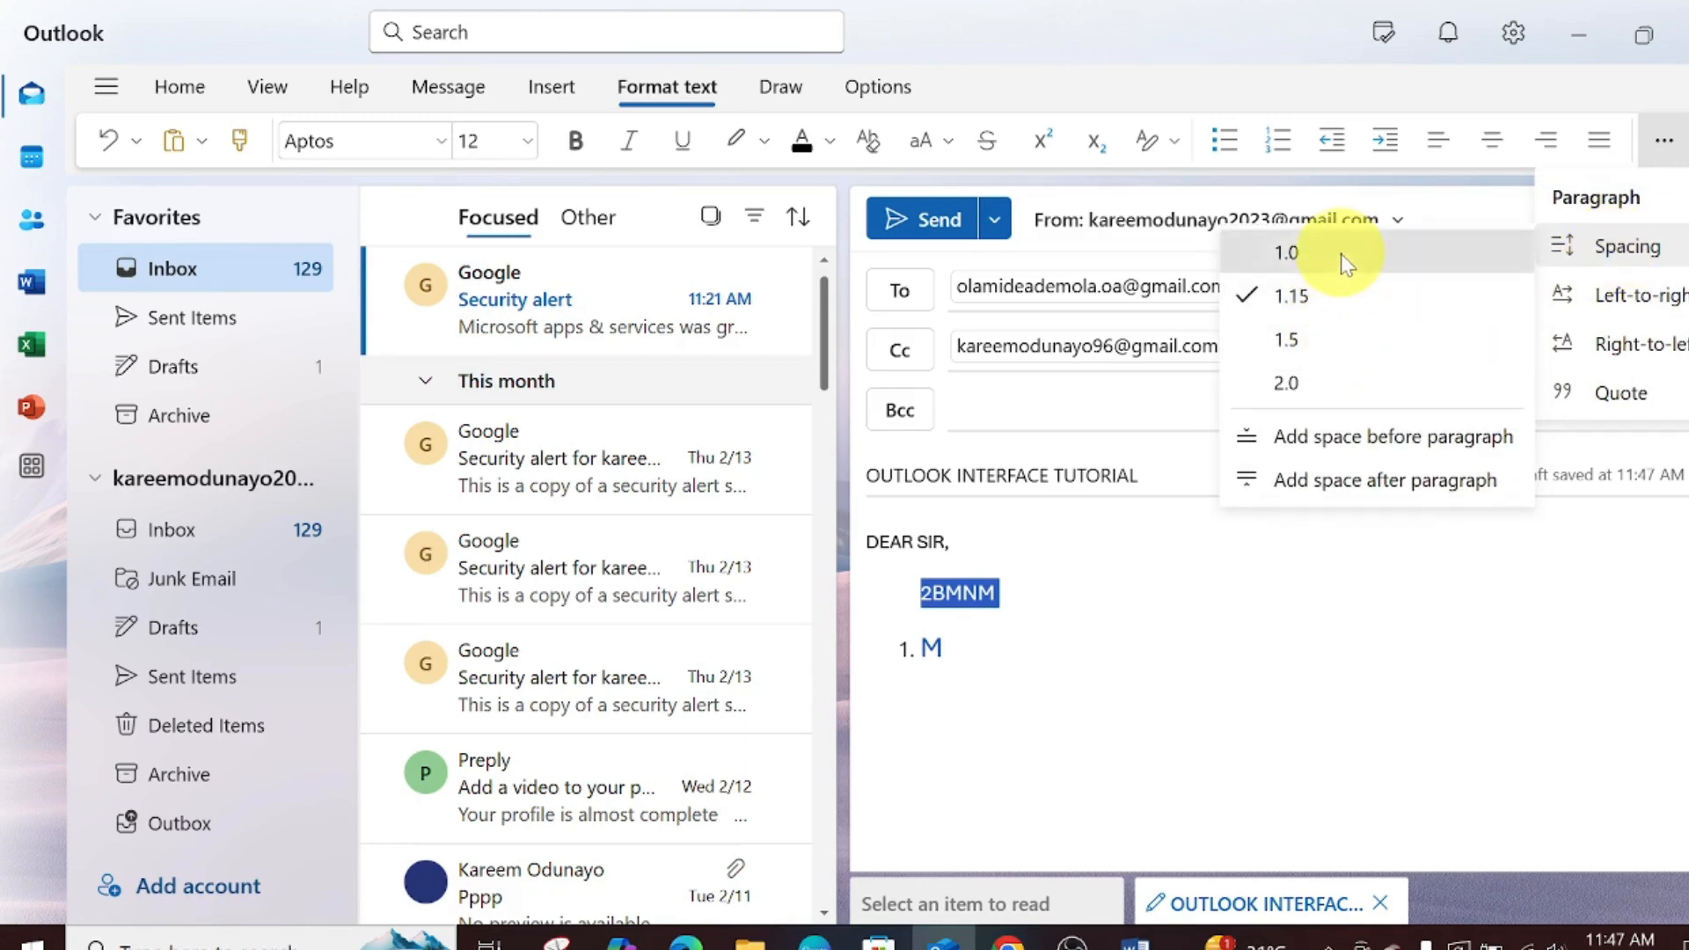
left_click(1385, 253)
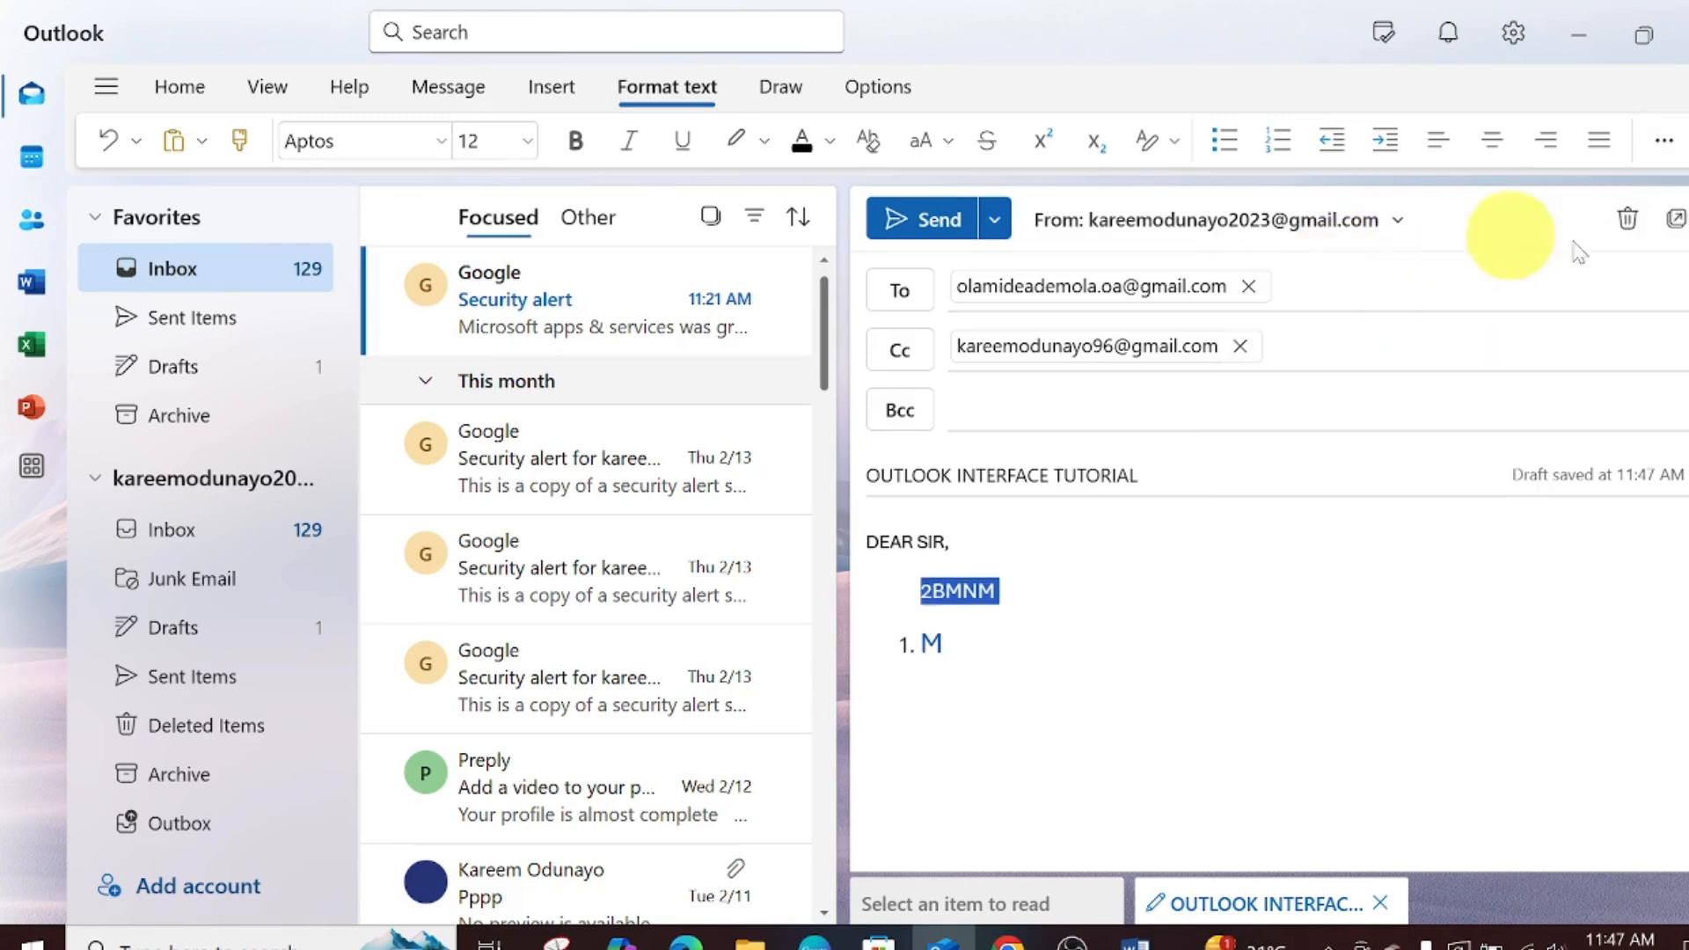
- Set the text direction to left-to-right and return to the 2BMNM line
left_click(1665, 146)
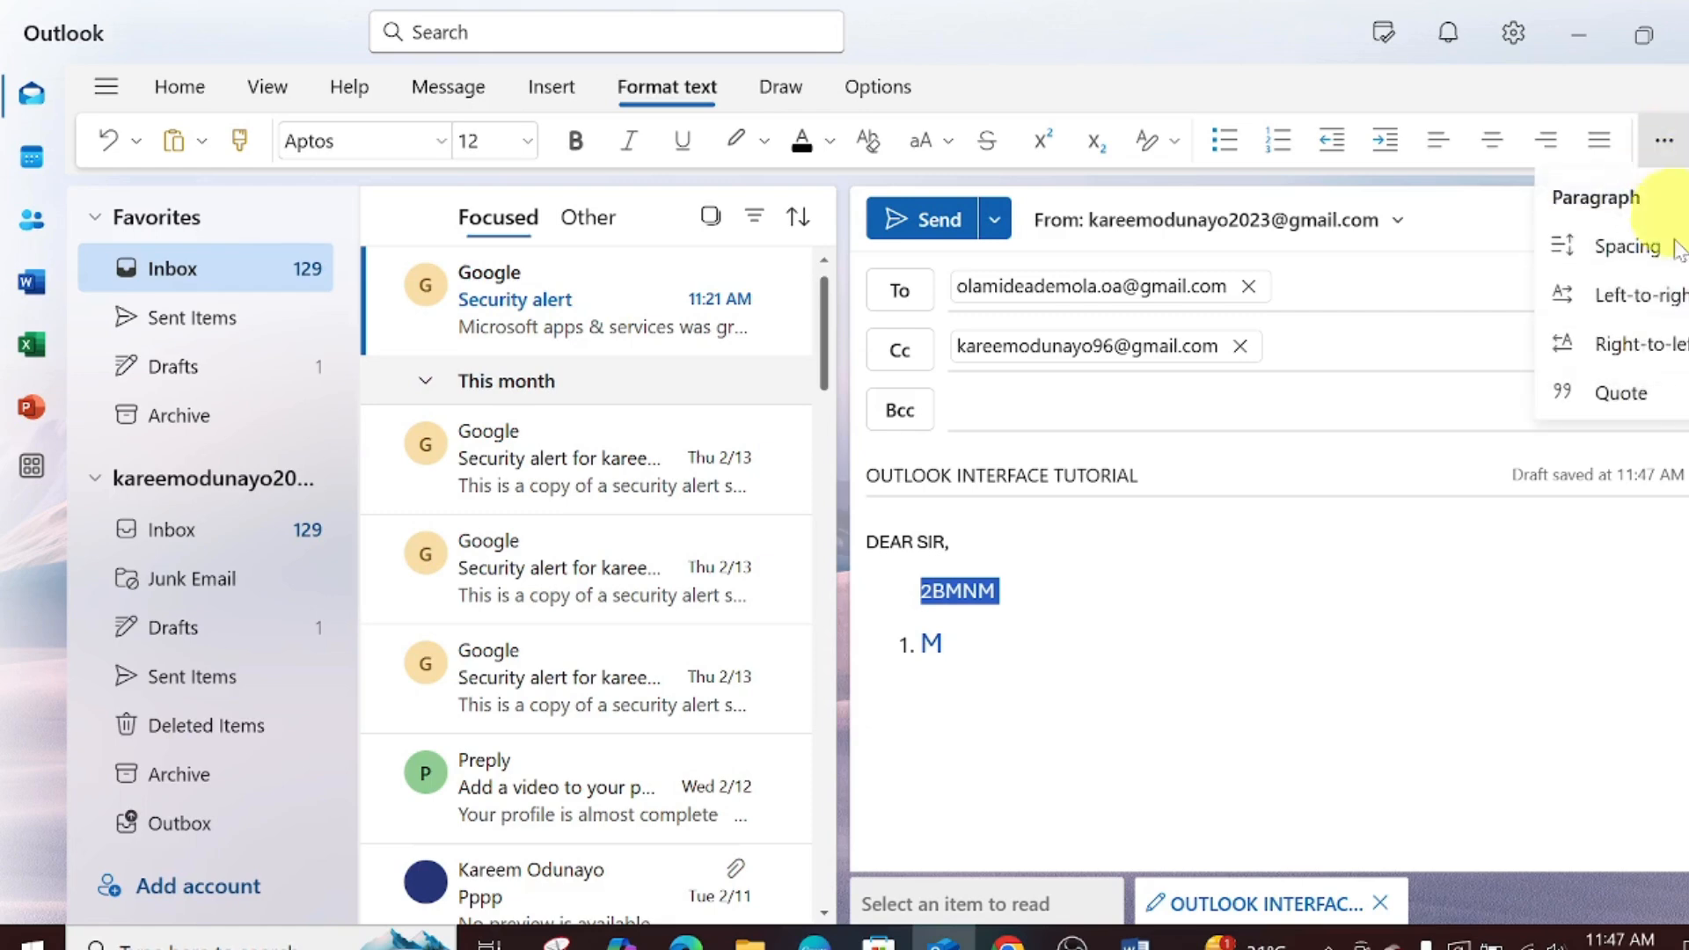
left_click(1638, 296)
left_click(1628, 286)
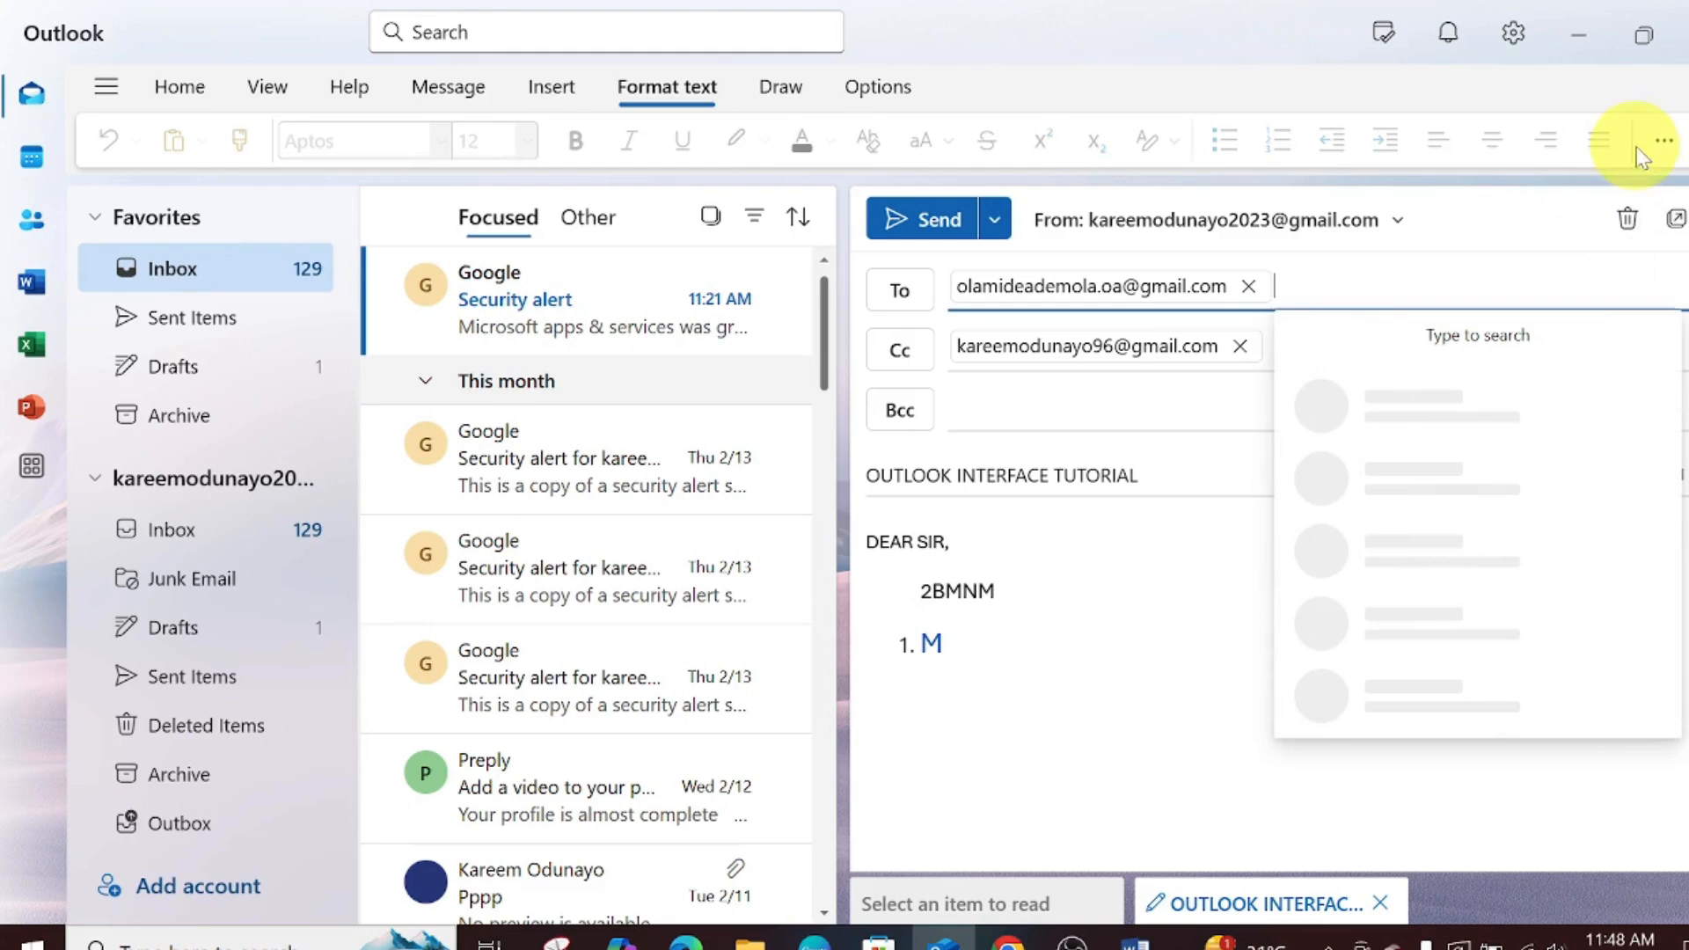
left_click(1661, 142)
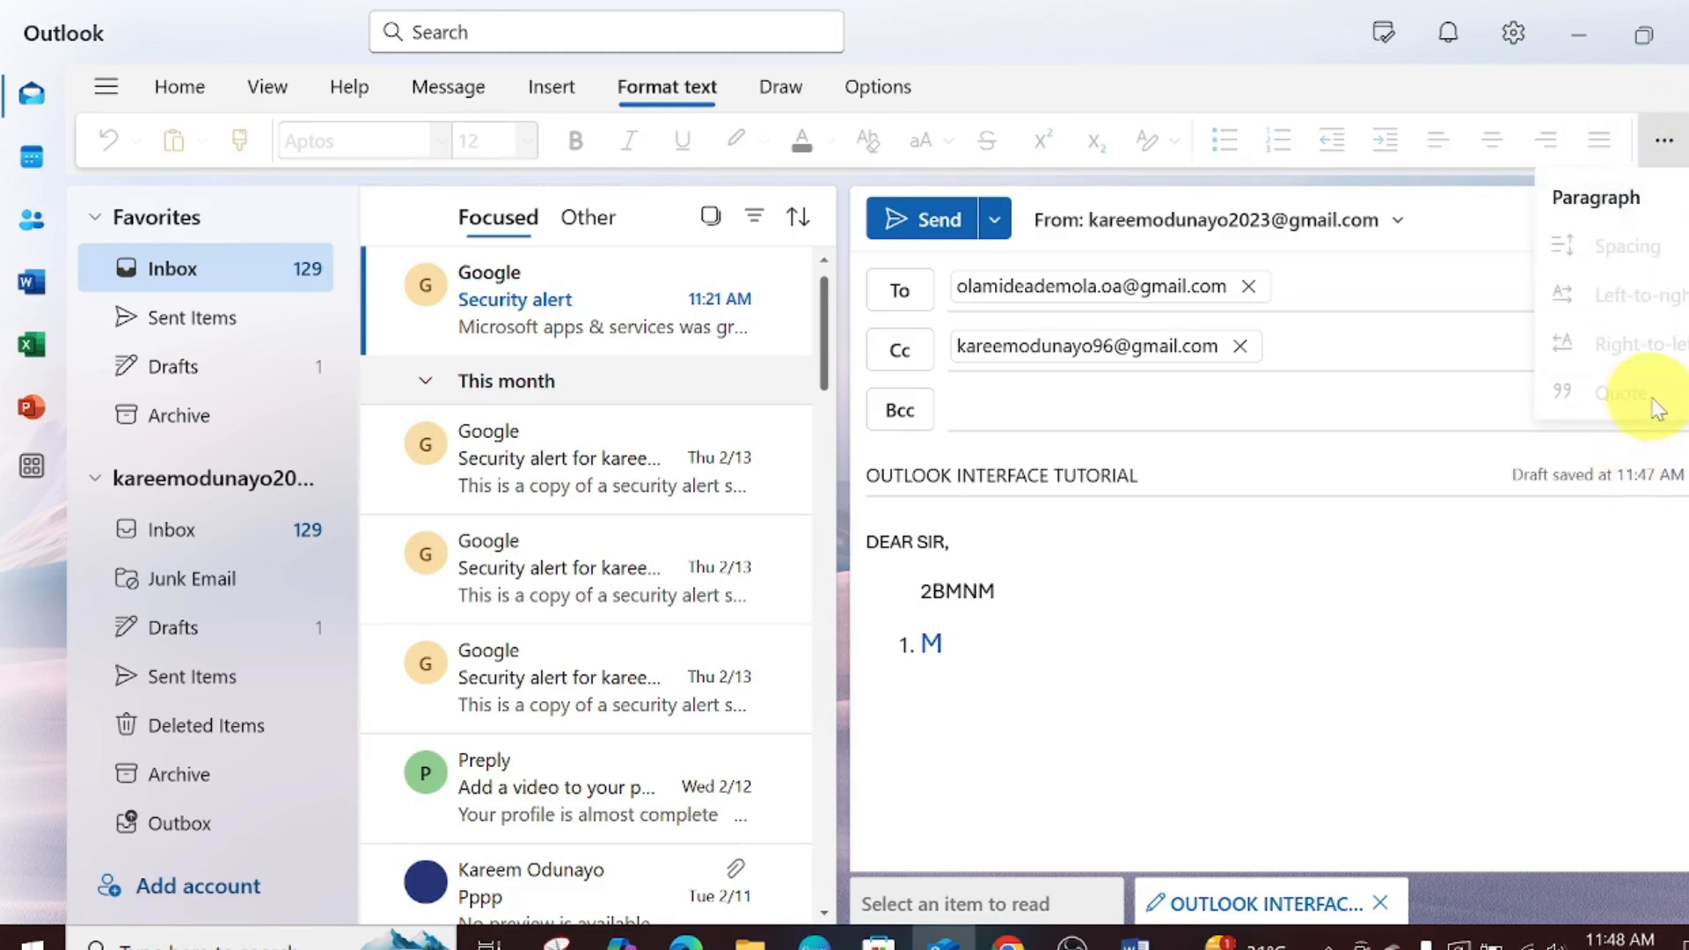
left_click(997, 591)
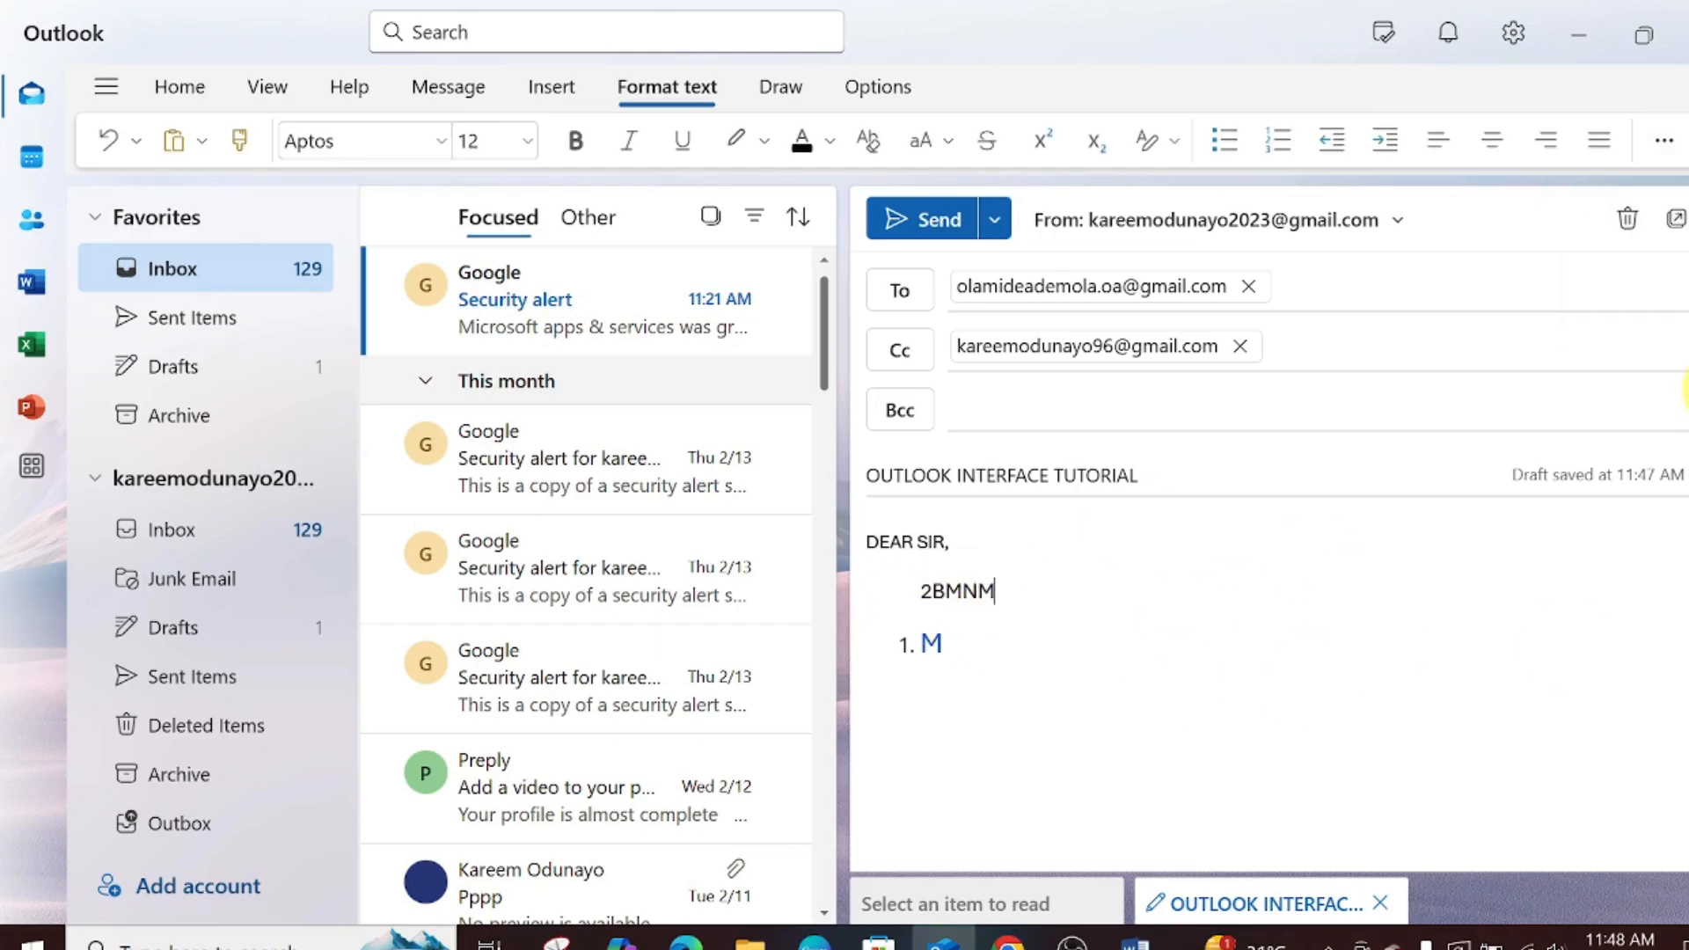
scroll(1684, 387, "down", 1)
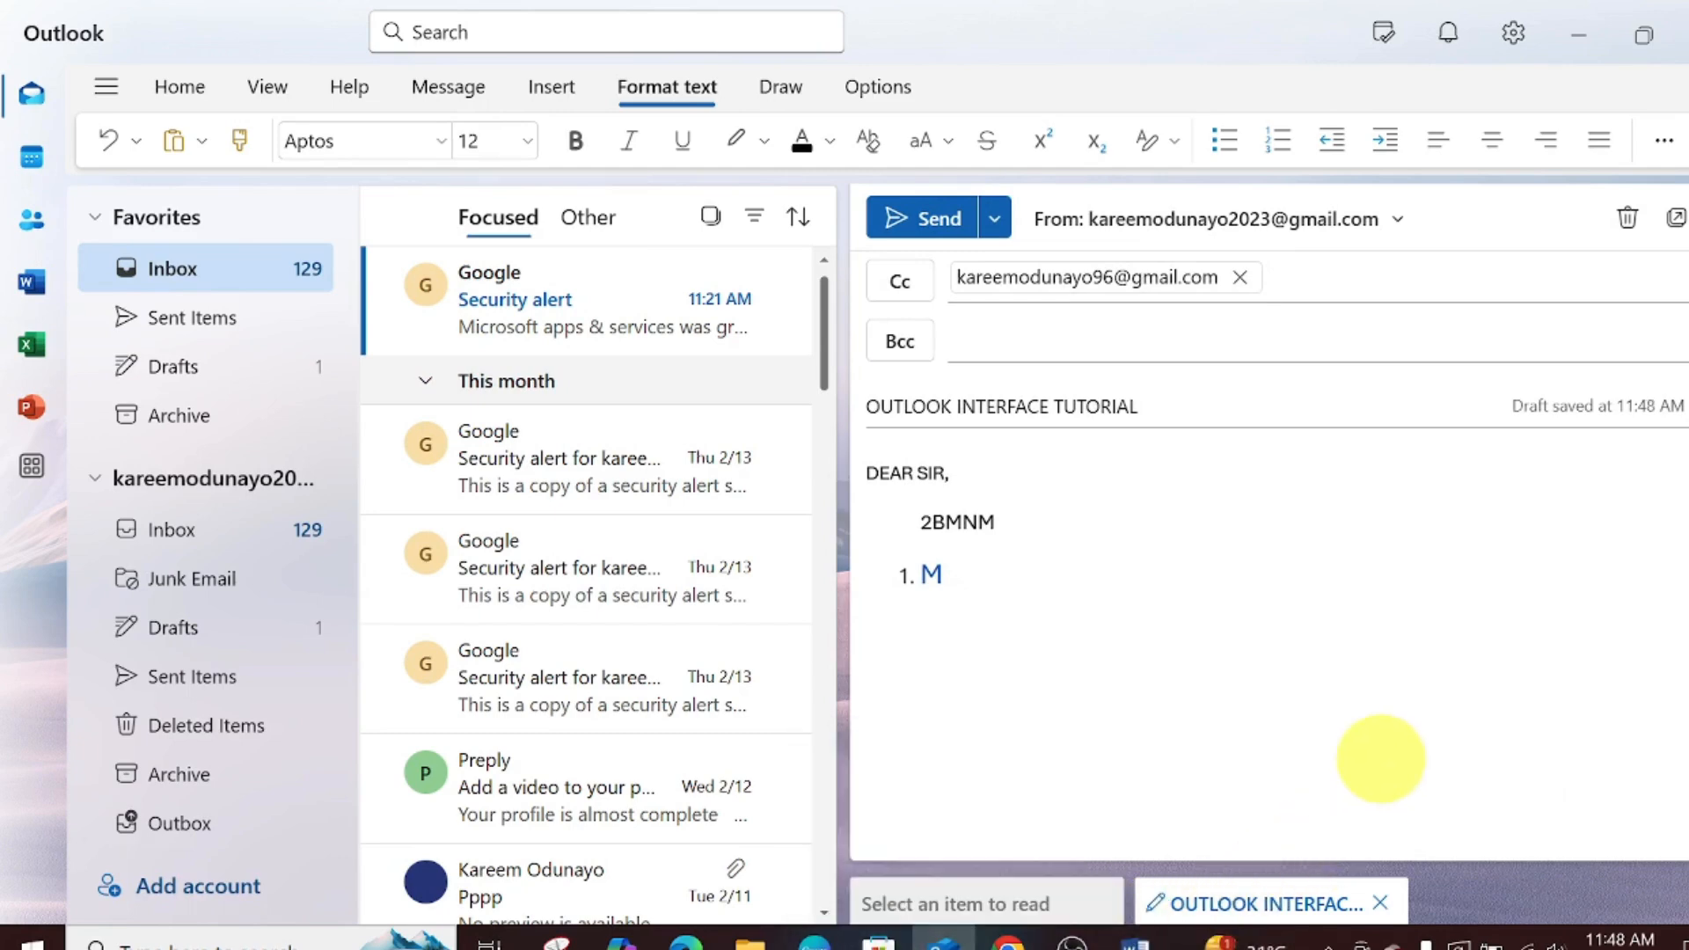
- Browse Downloads to attach a file and start inserting a link, cancelling both
left_click(552, 99)
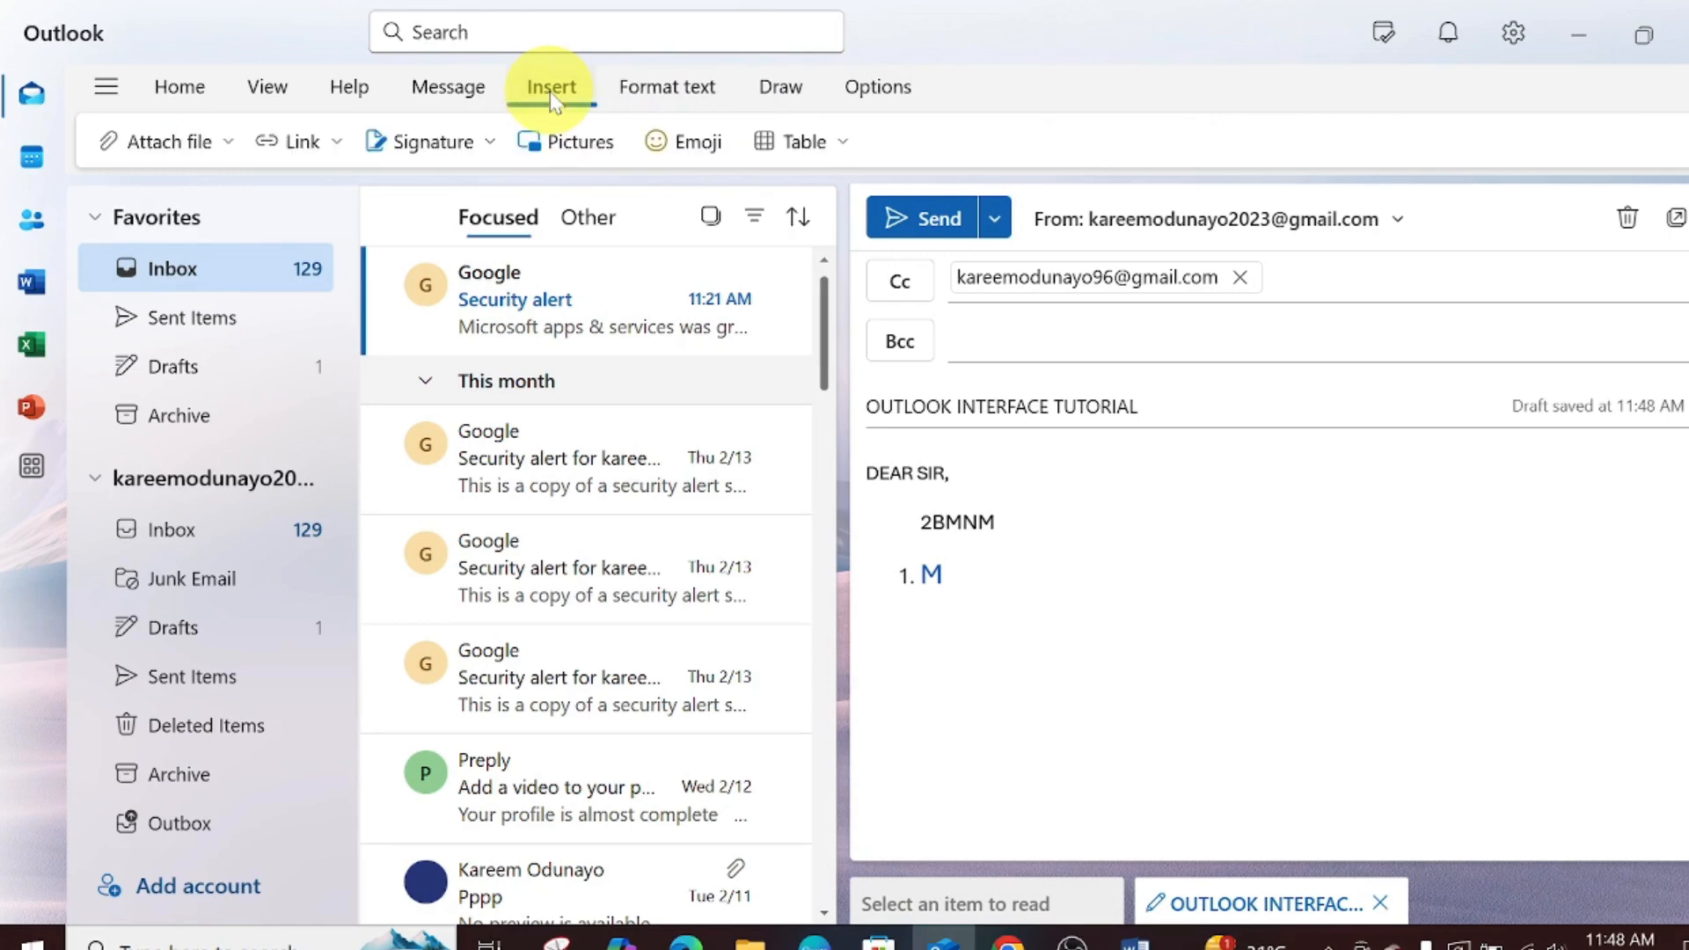
left_click(169, 142)
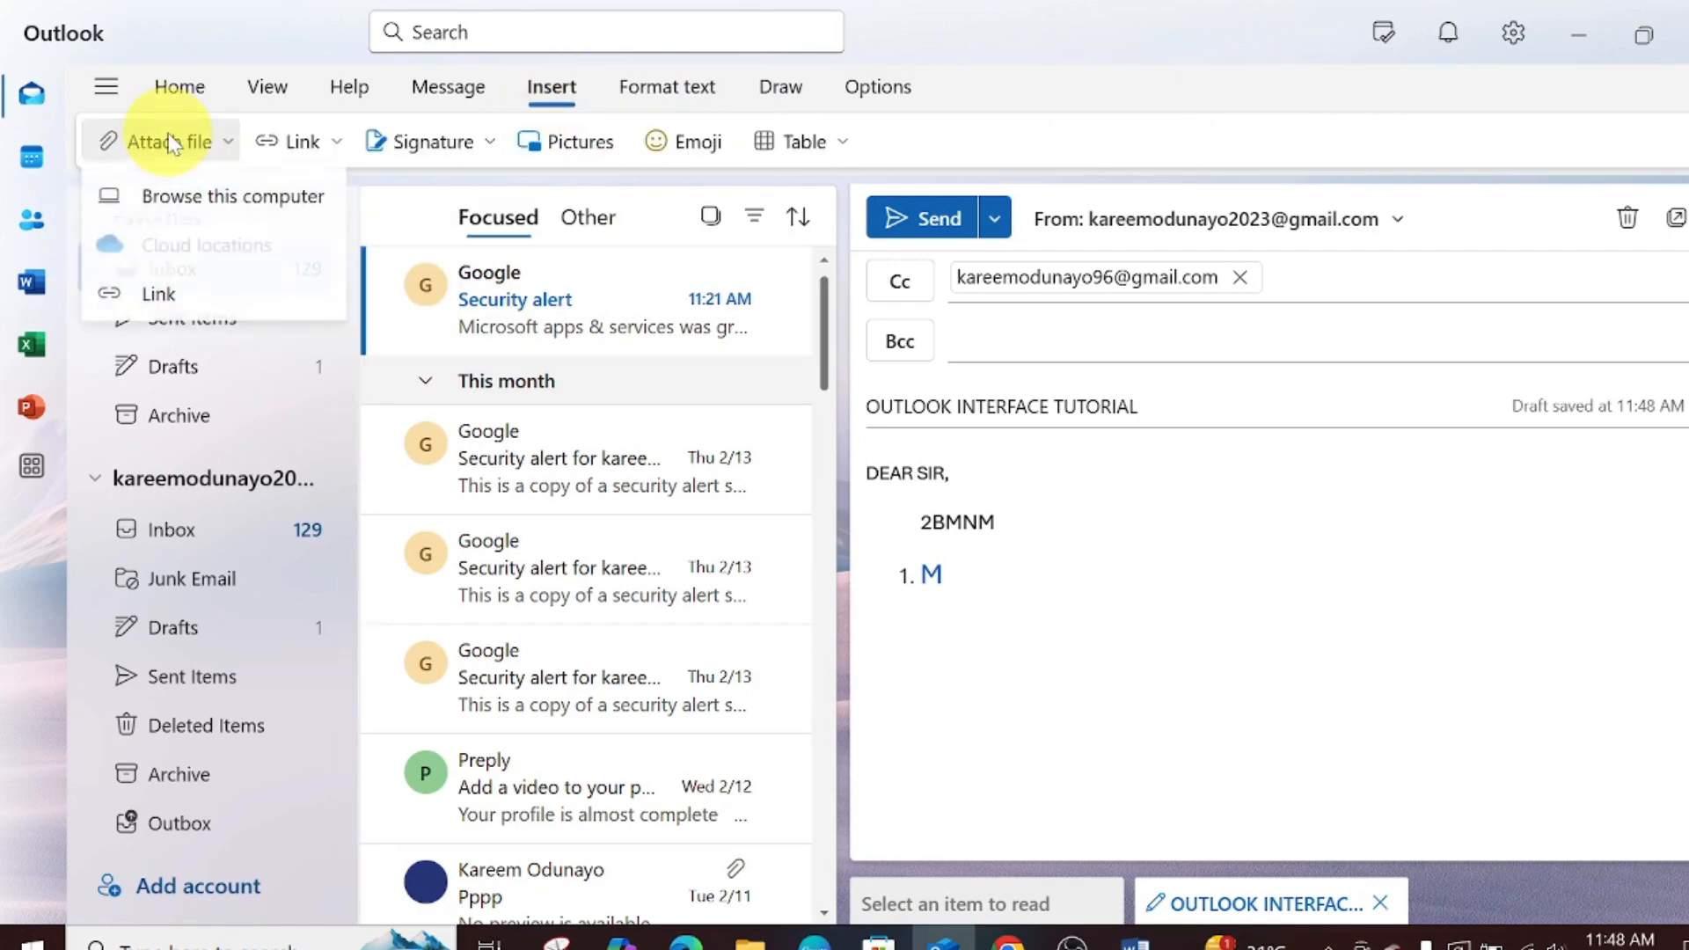
left_click(205, 195)
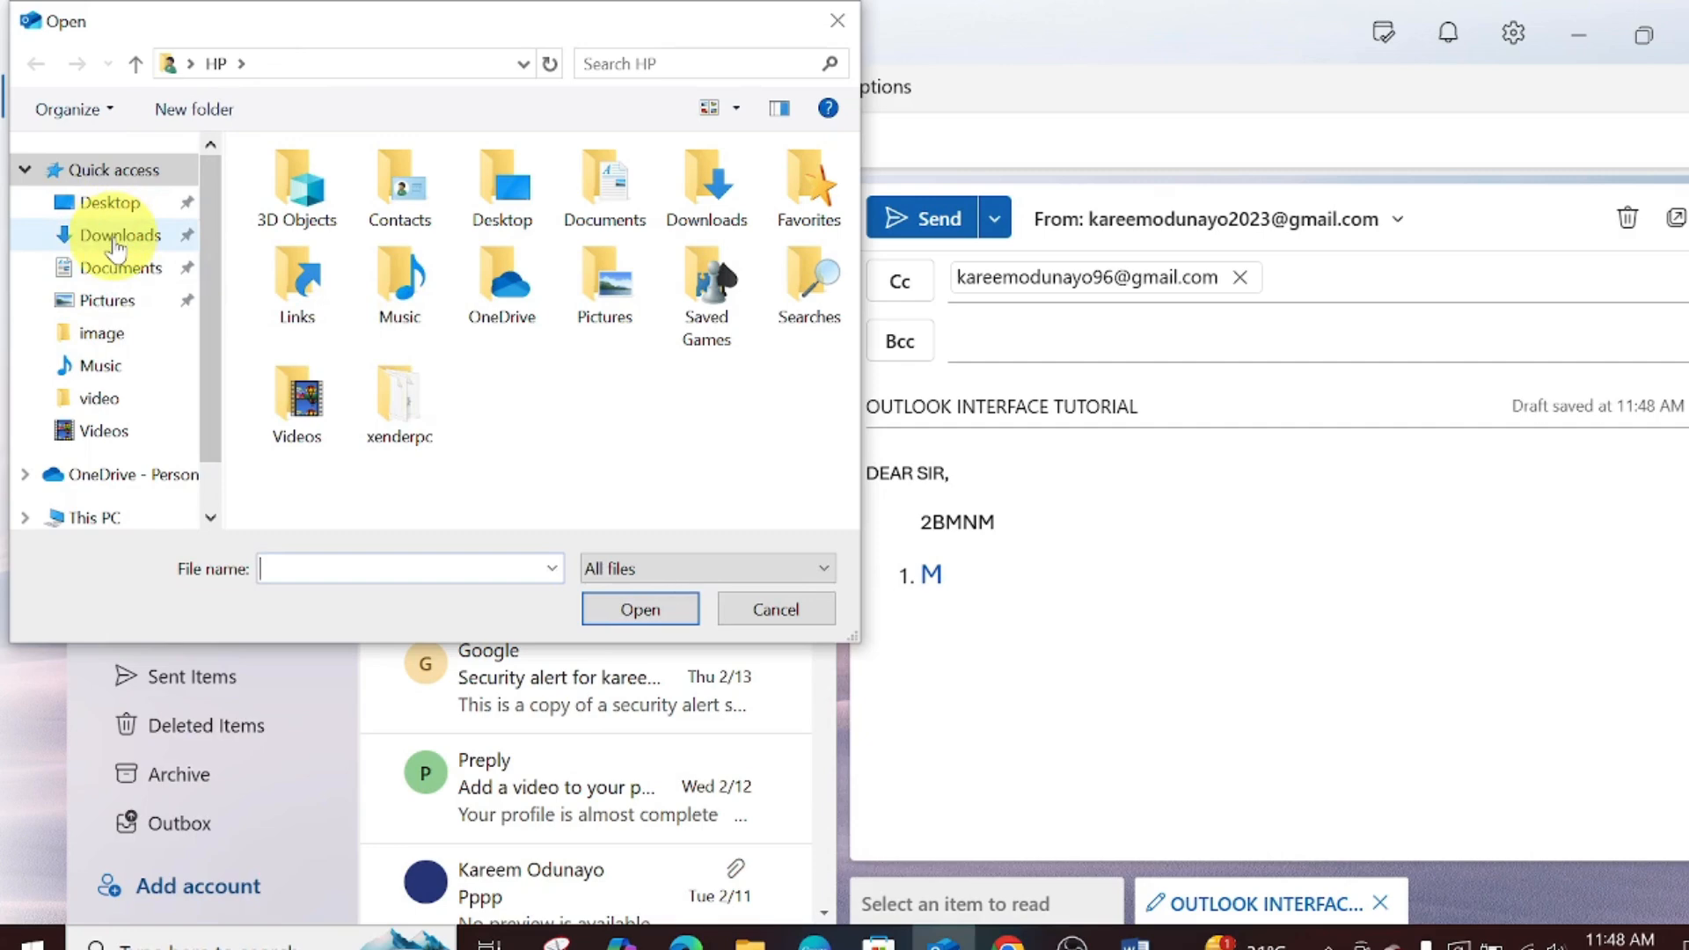
left_click(117, 244)
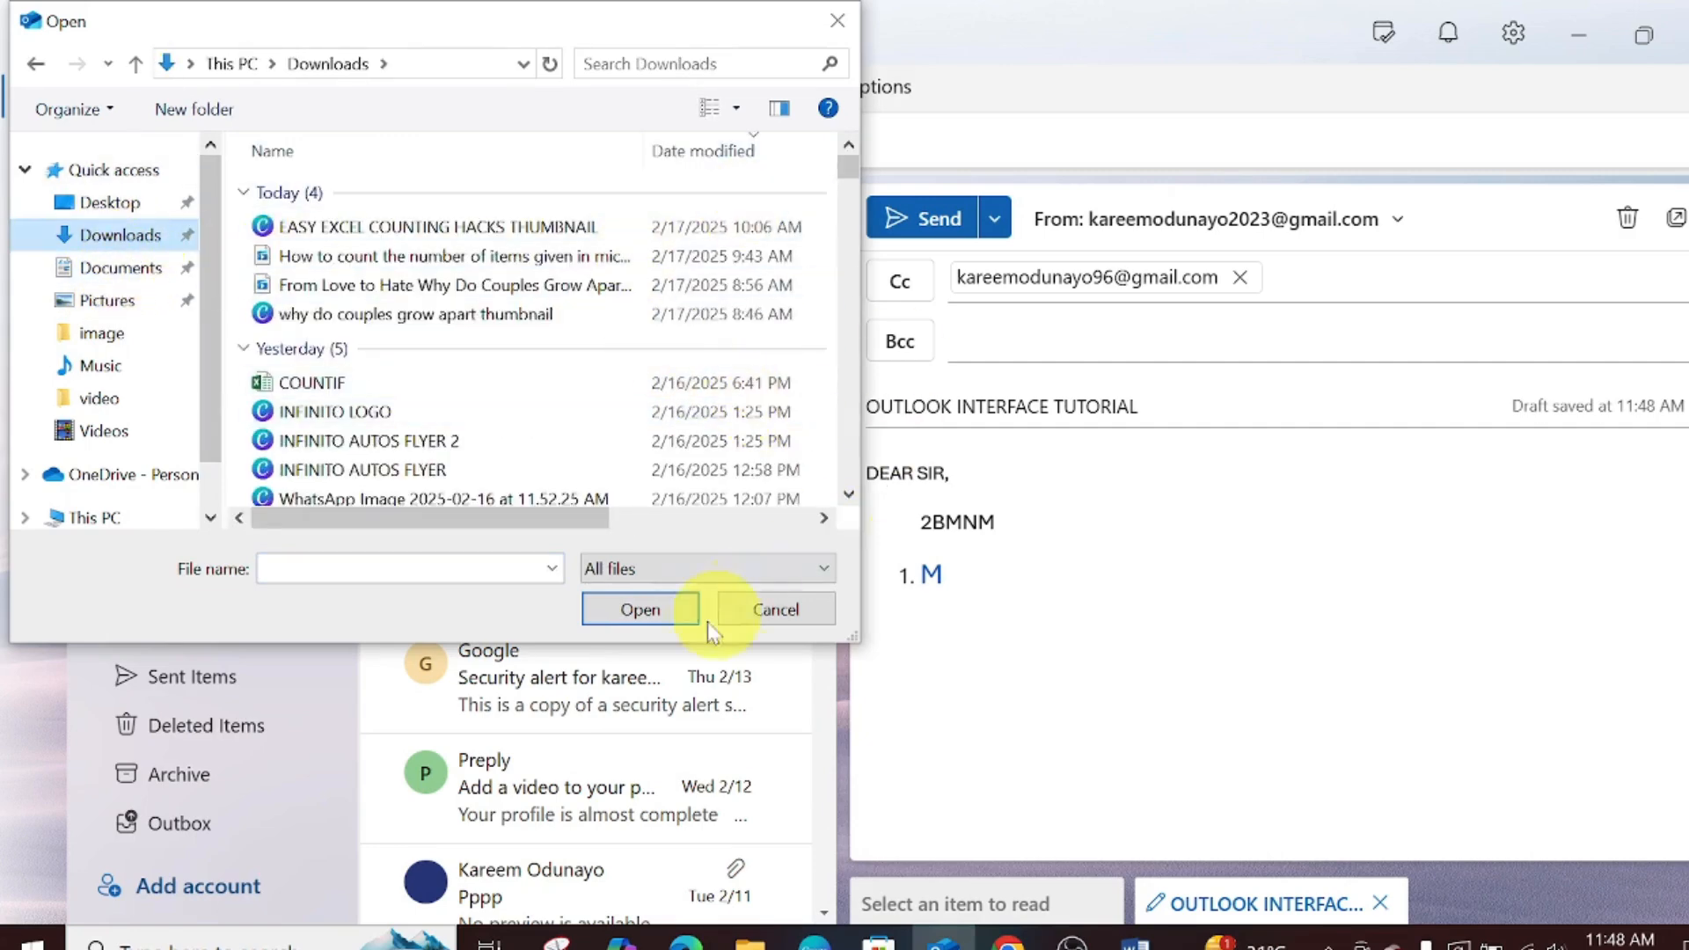
left_click(750, 613)
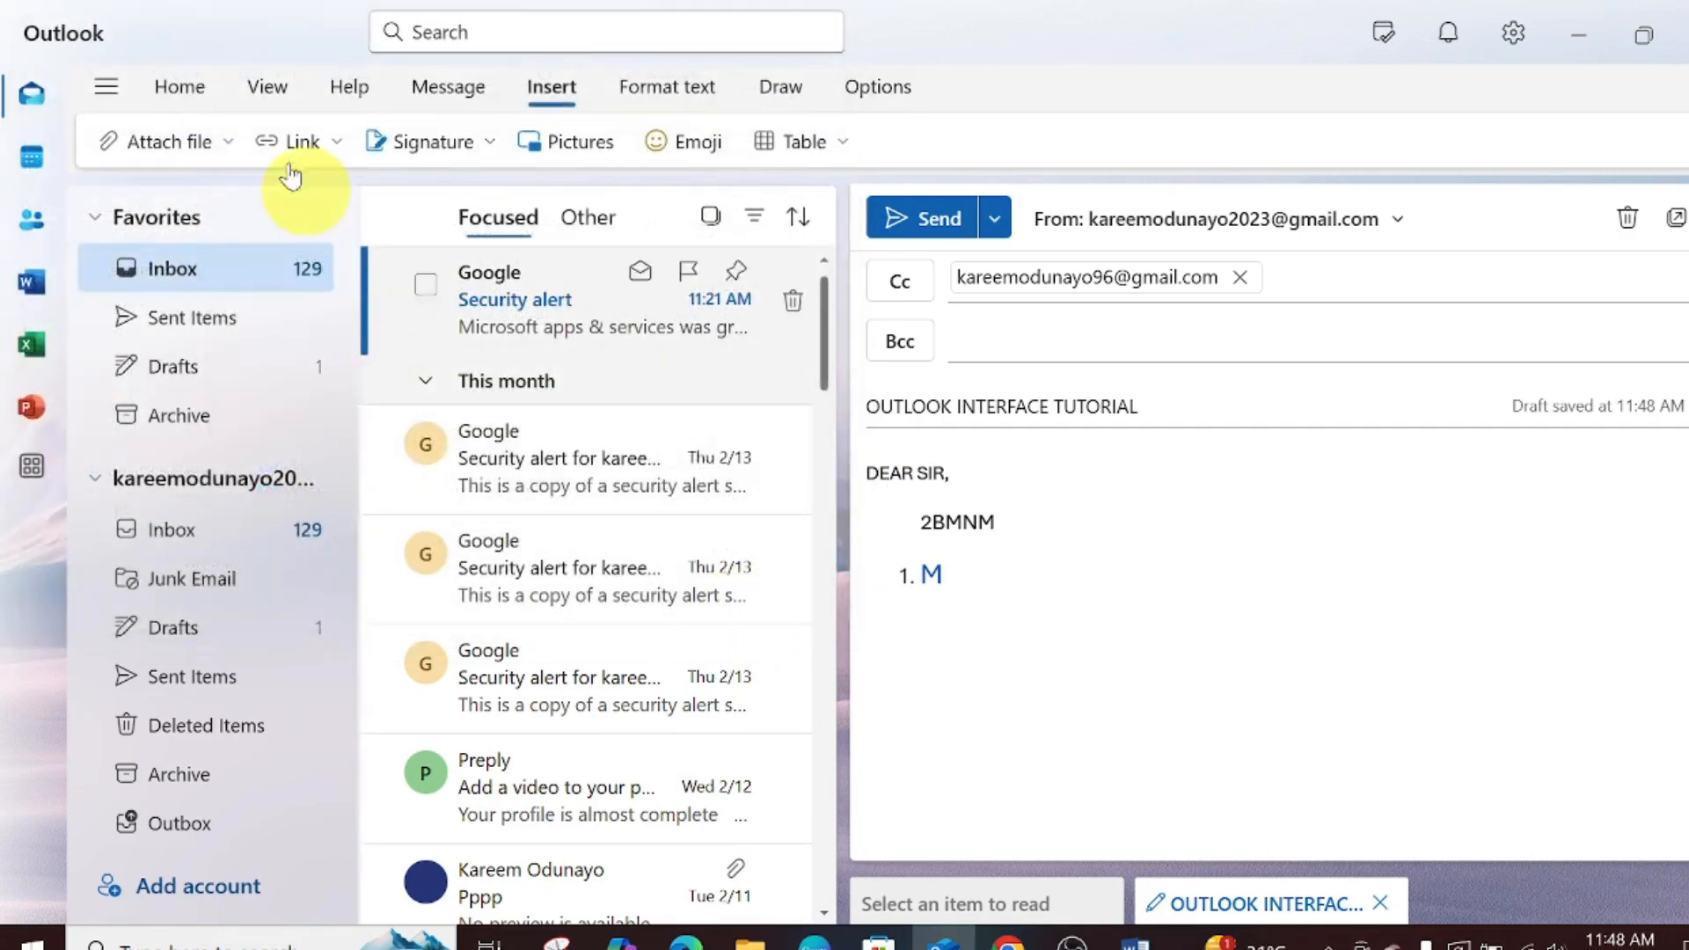
left_click(268, 142)
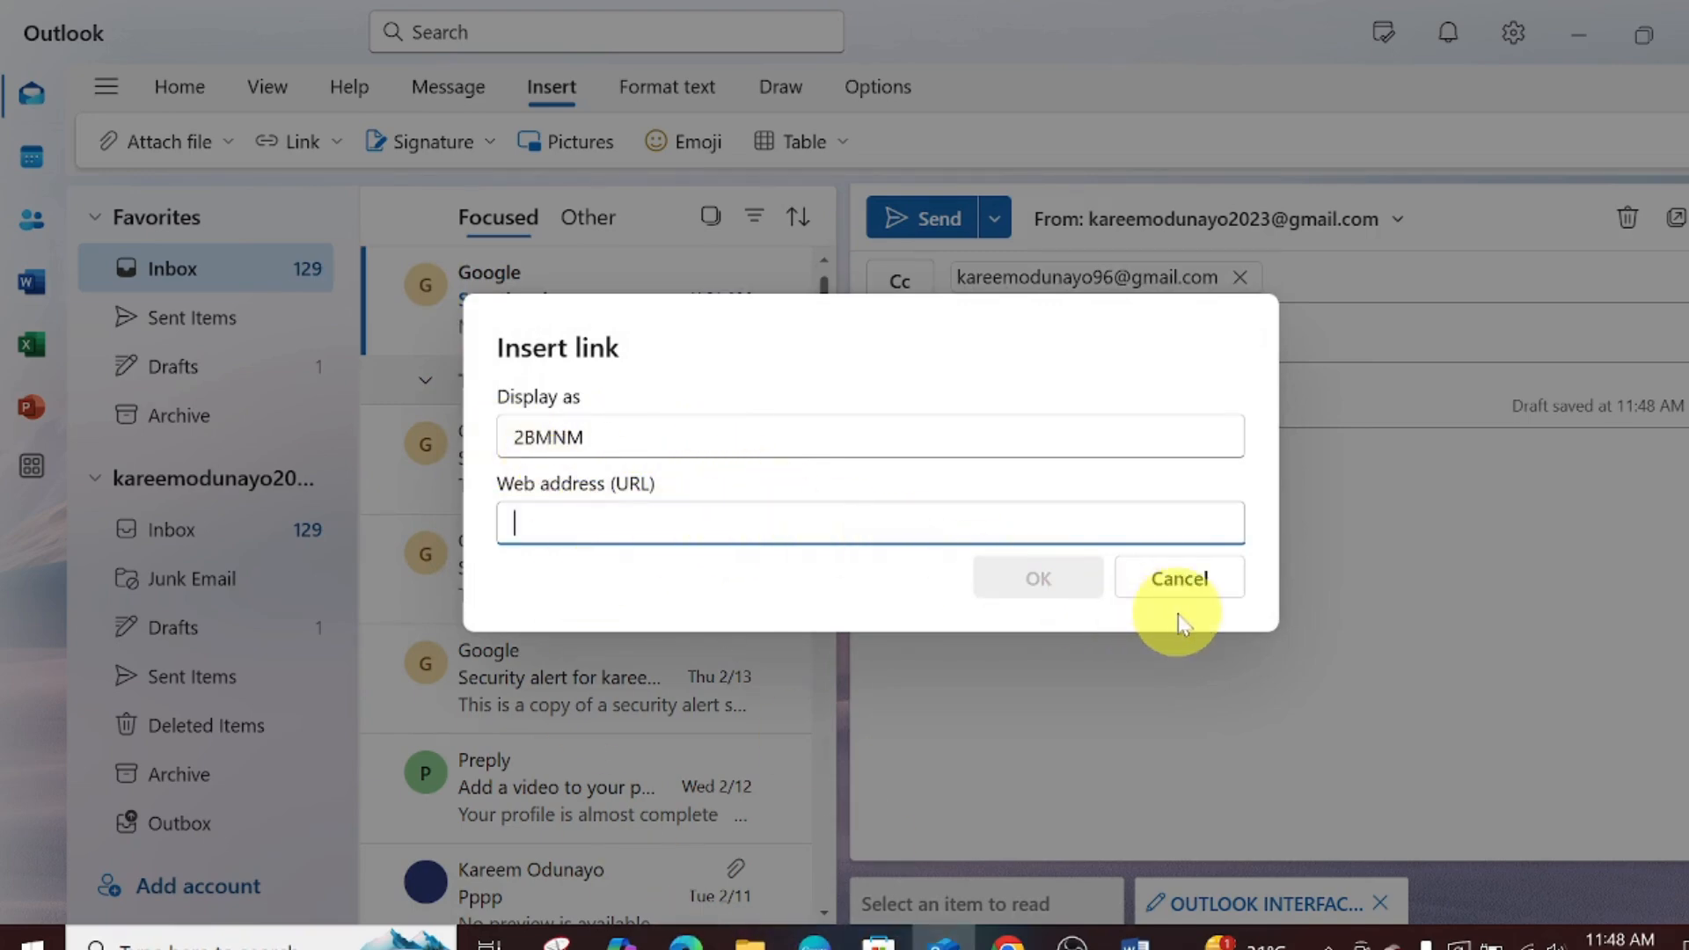
left_click(1179, 578)
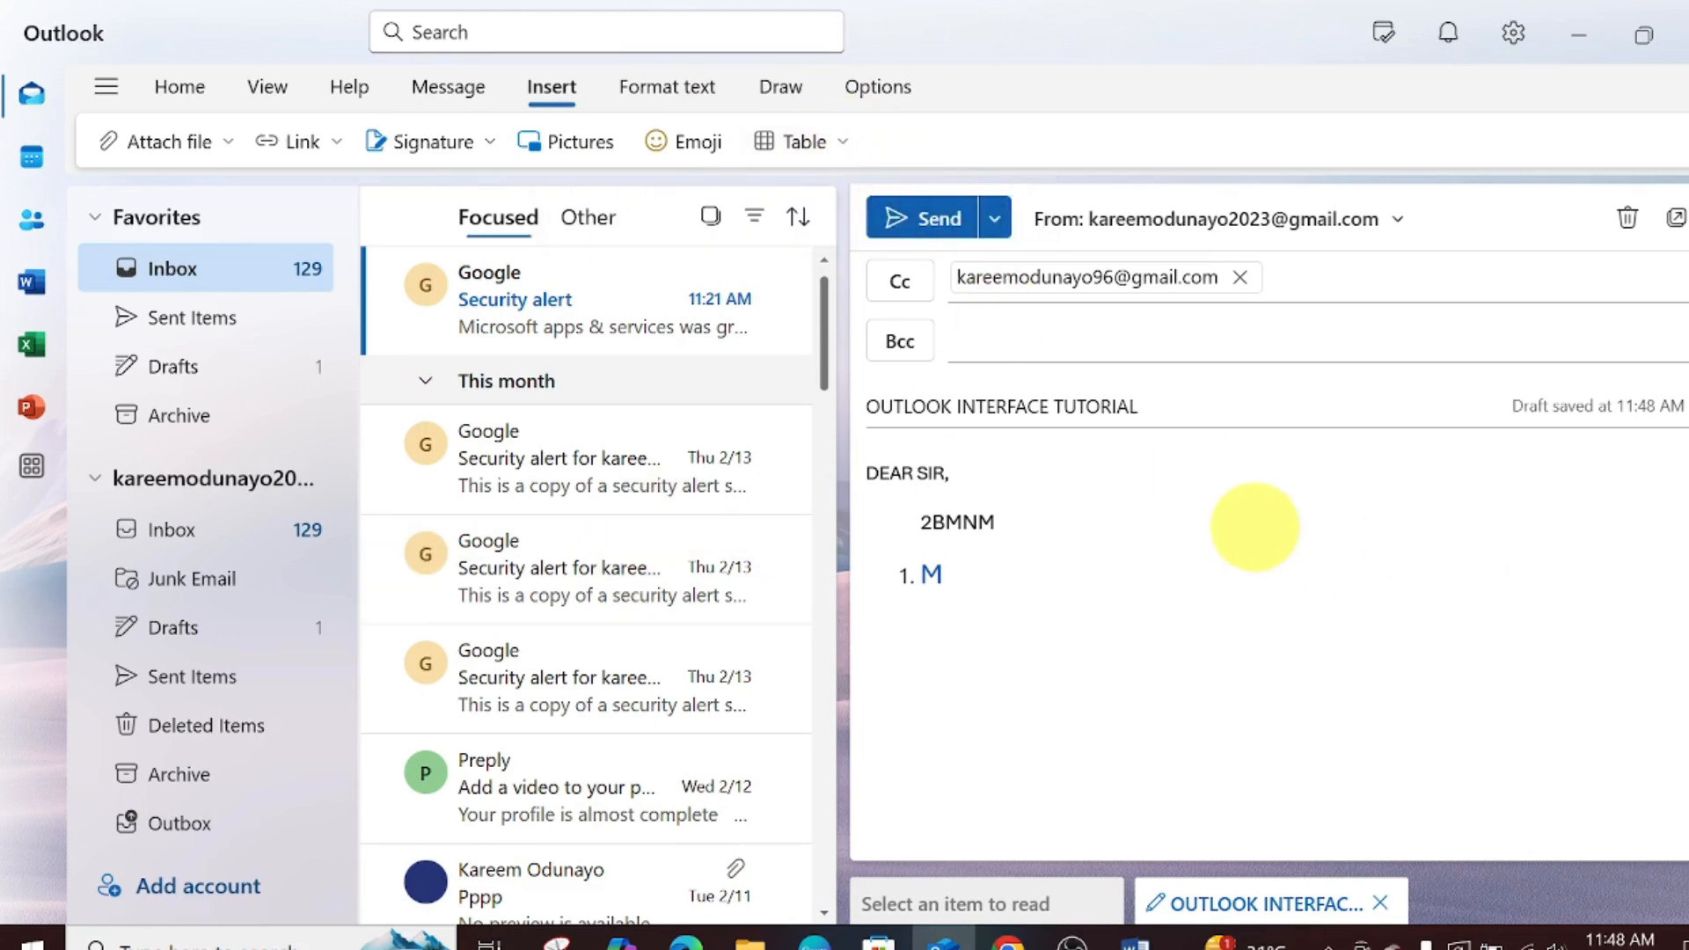
- Select the 2BMNM placeholder in the body and switch to Word's Document1
key("Tab")
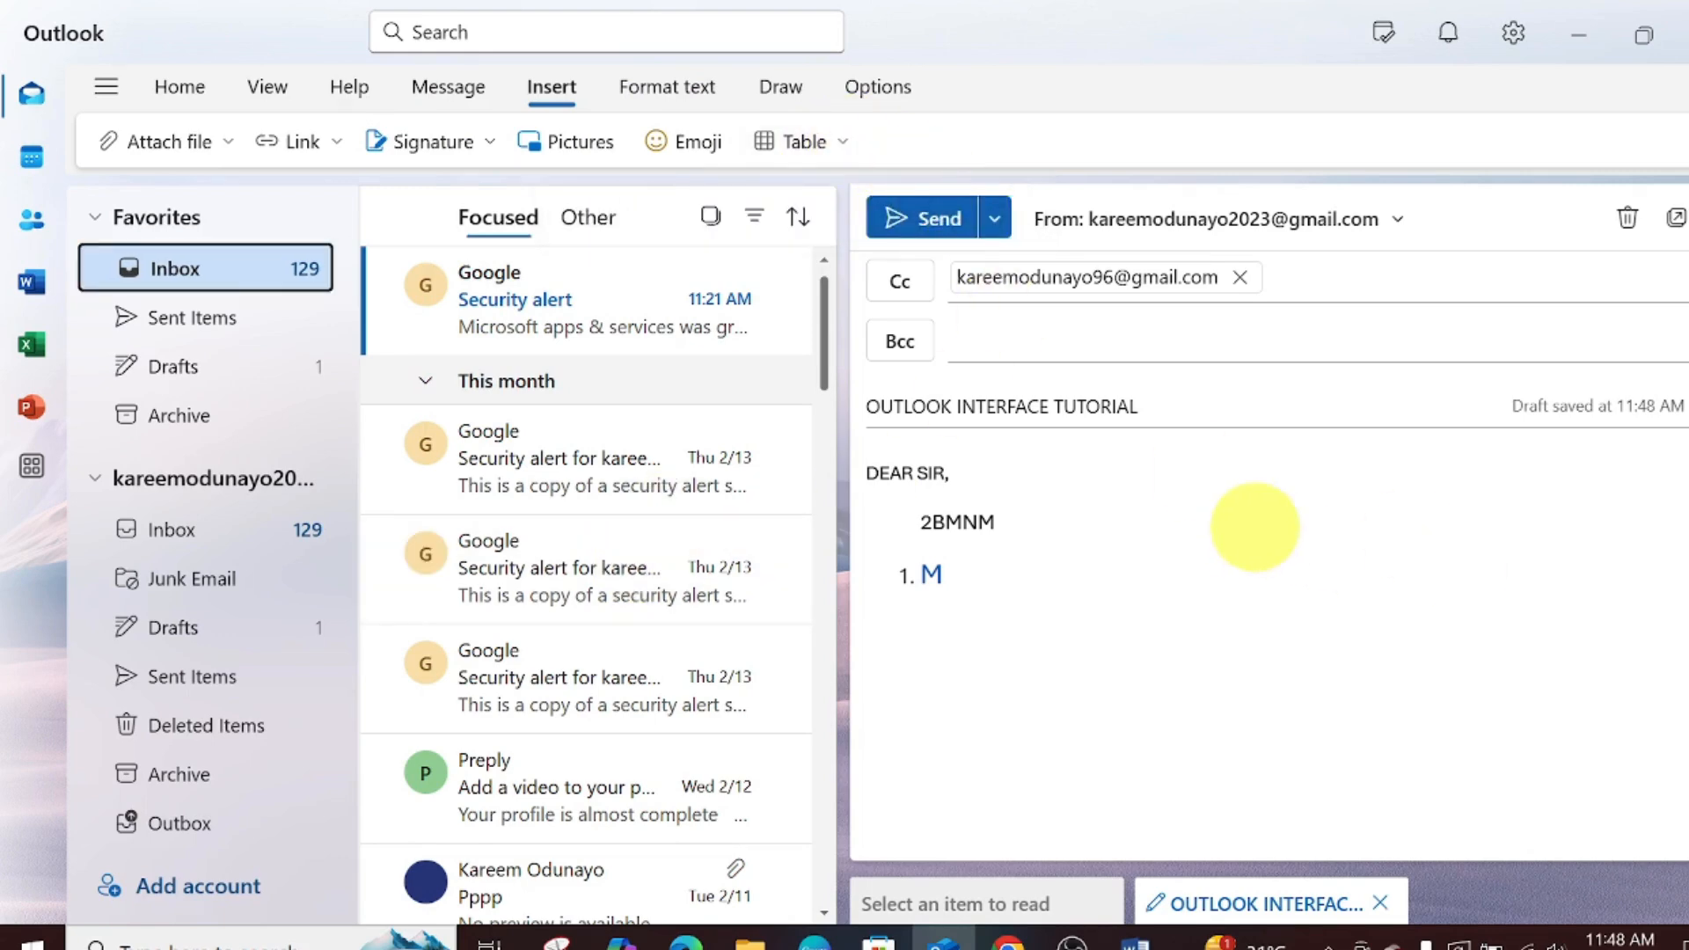
left_click(1076, 562)
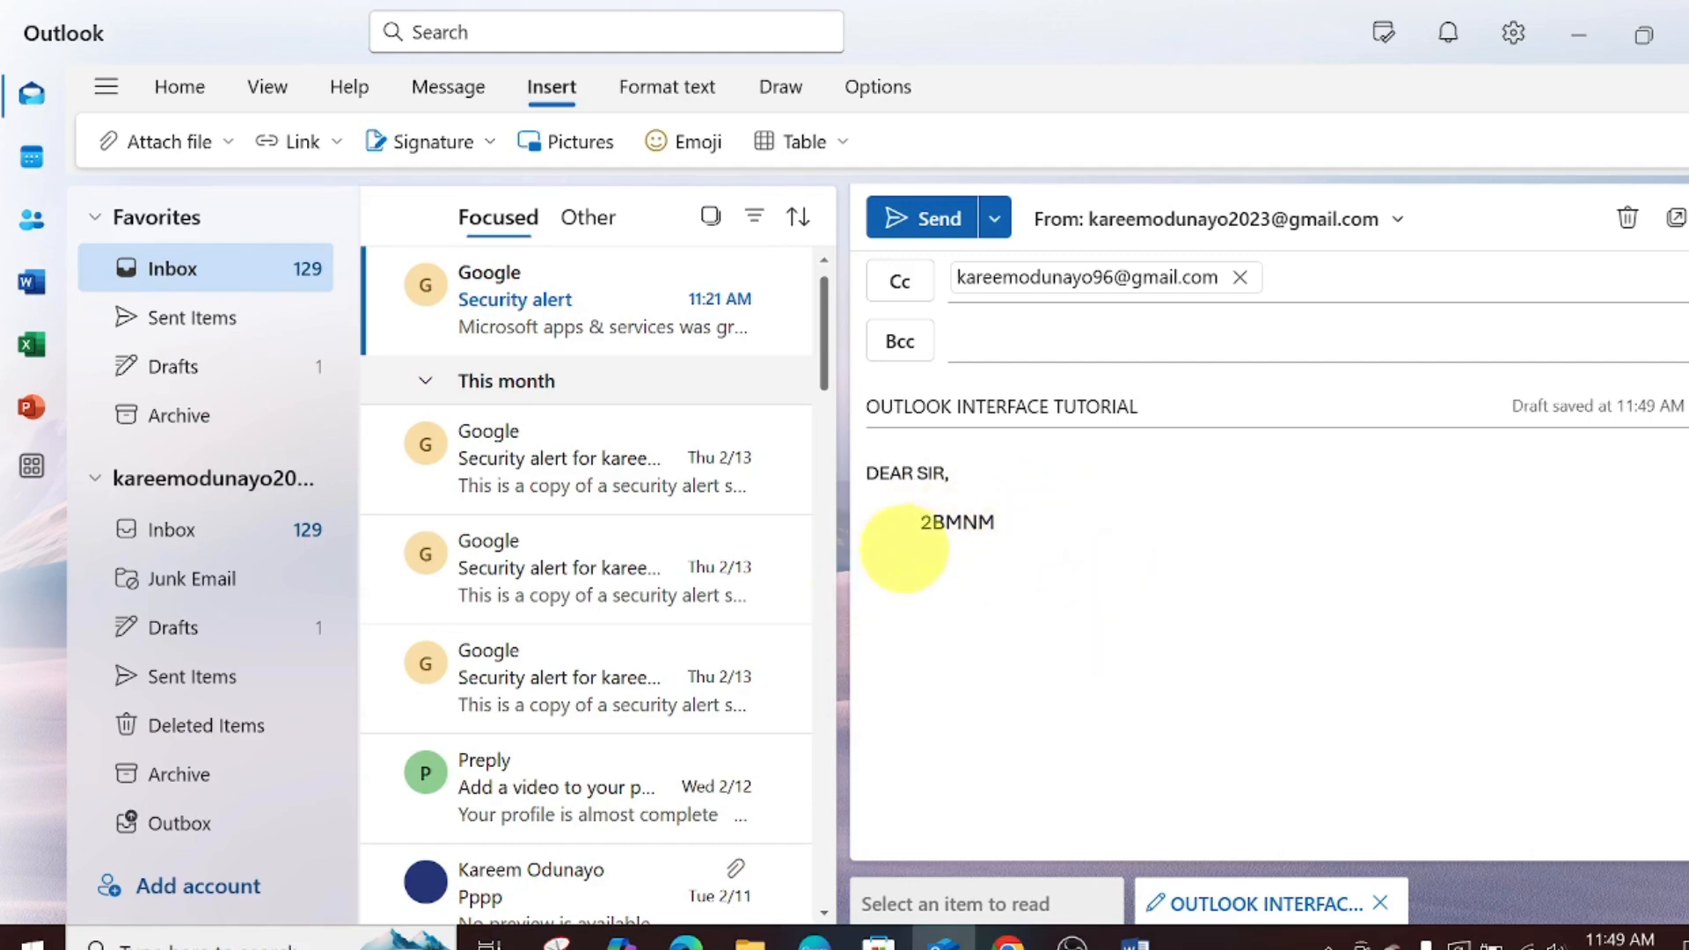
double_click(993, 524)
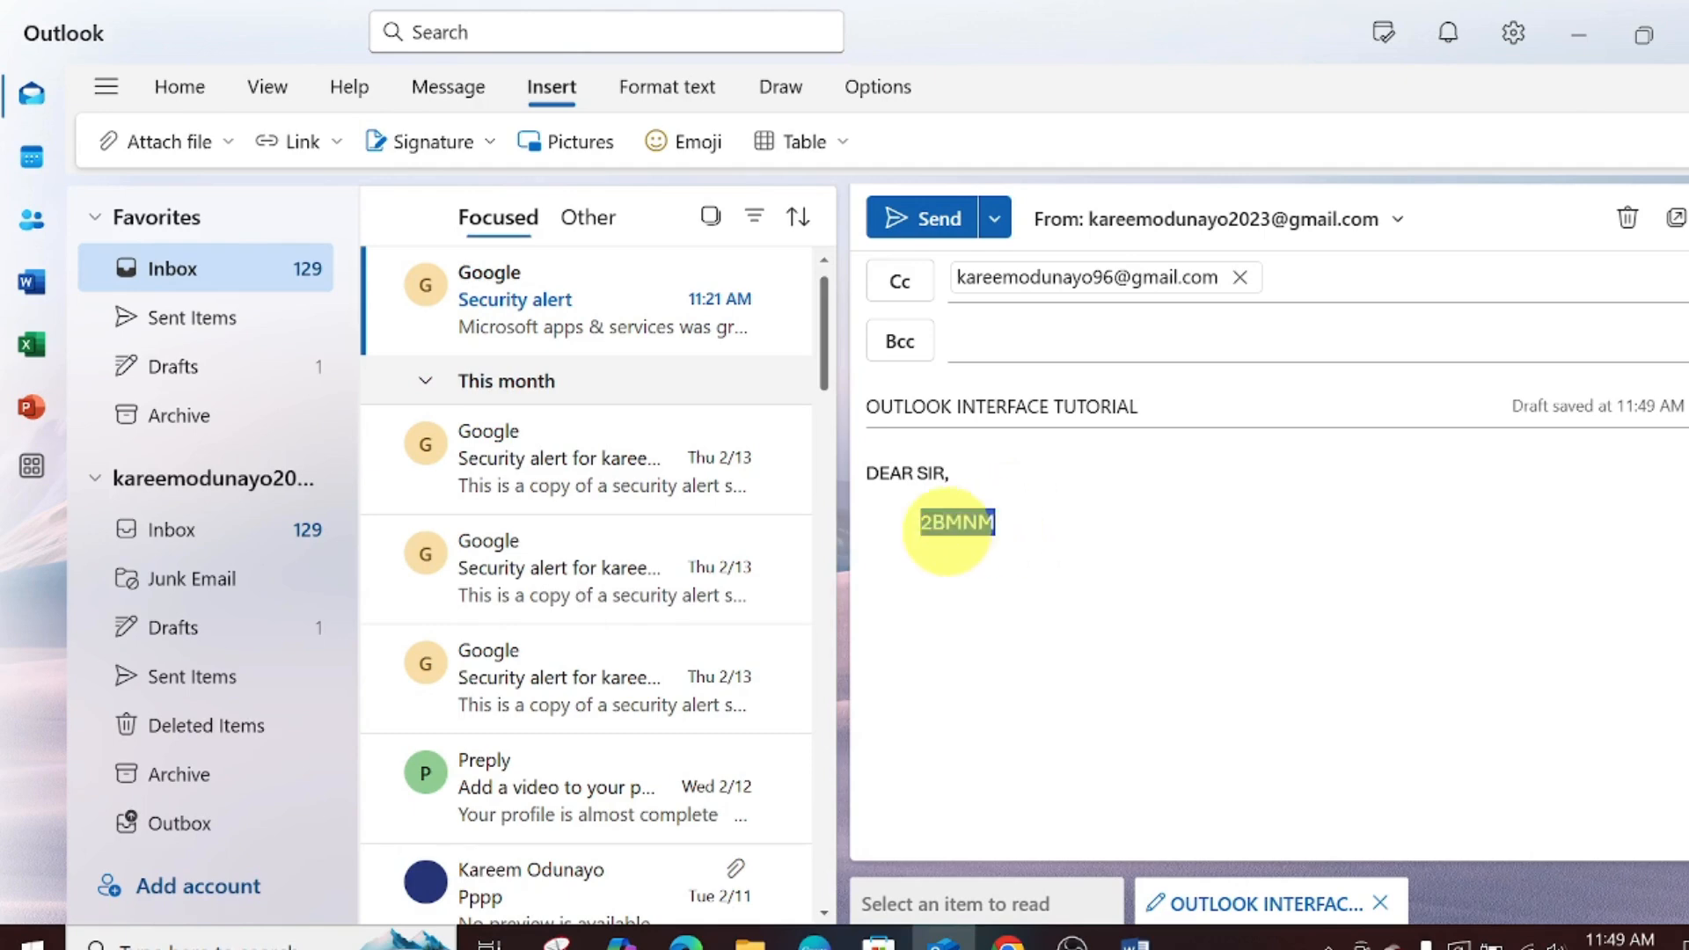
mouse_move(1133, 938)
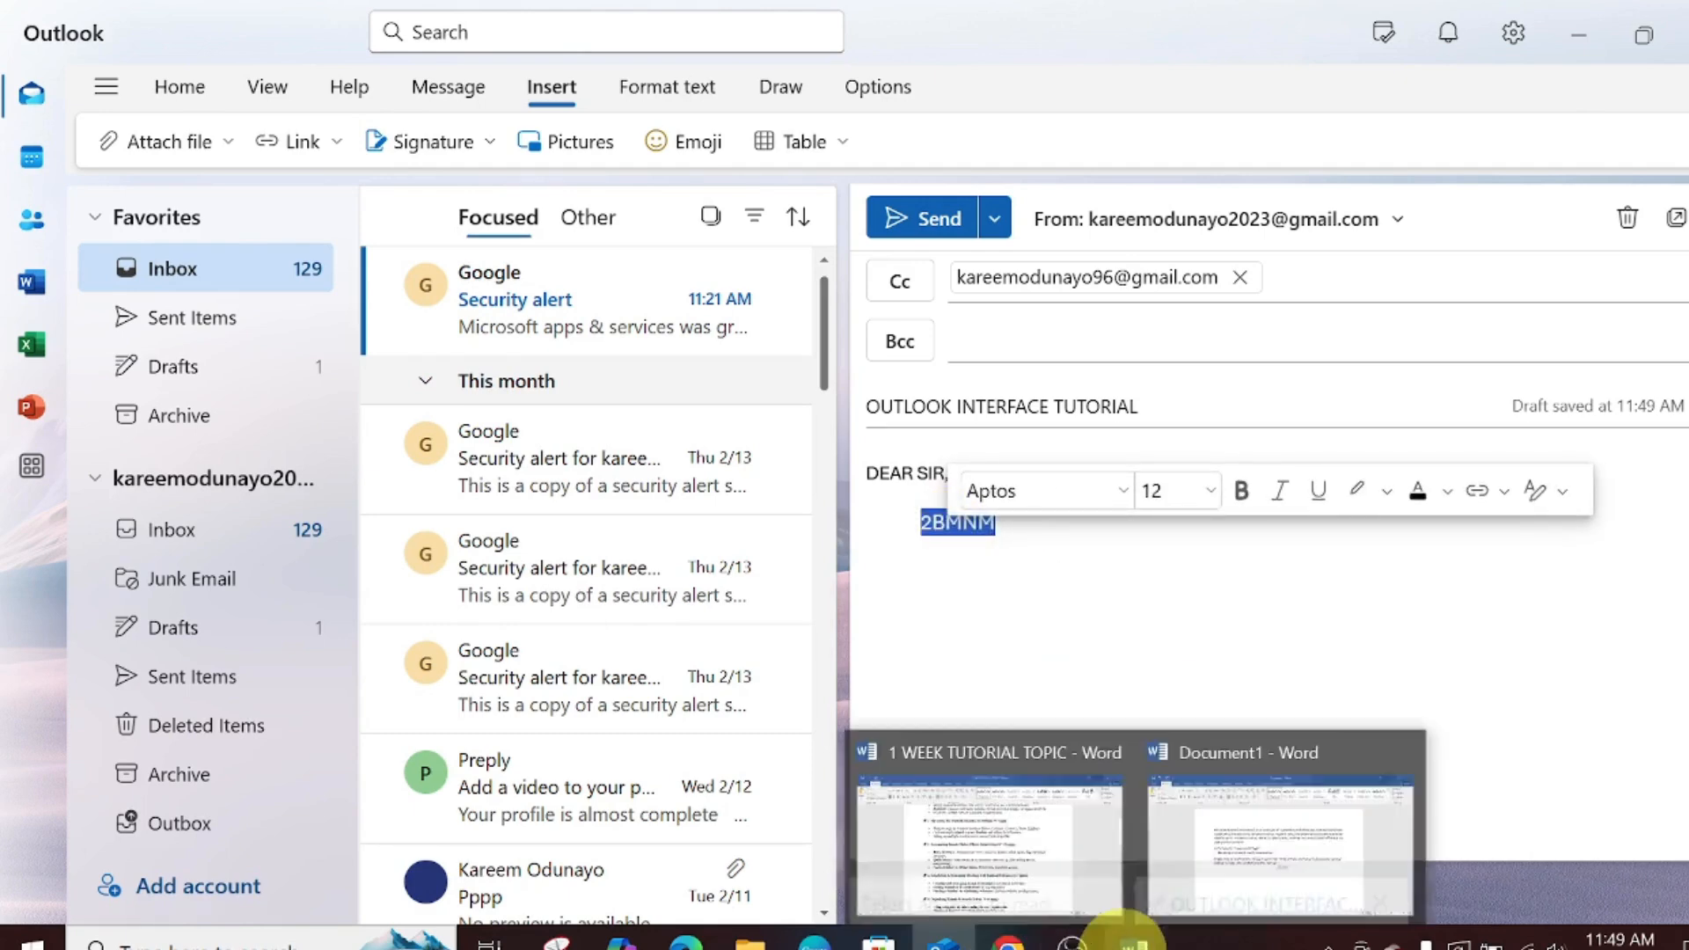
left_click(1236, 843)
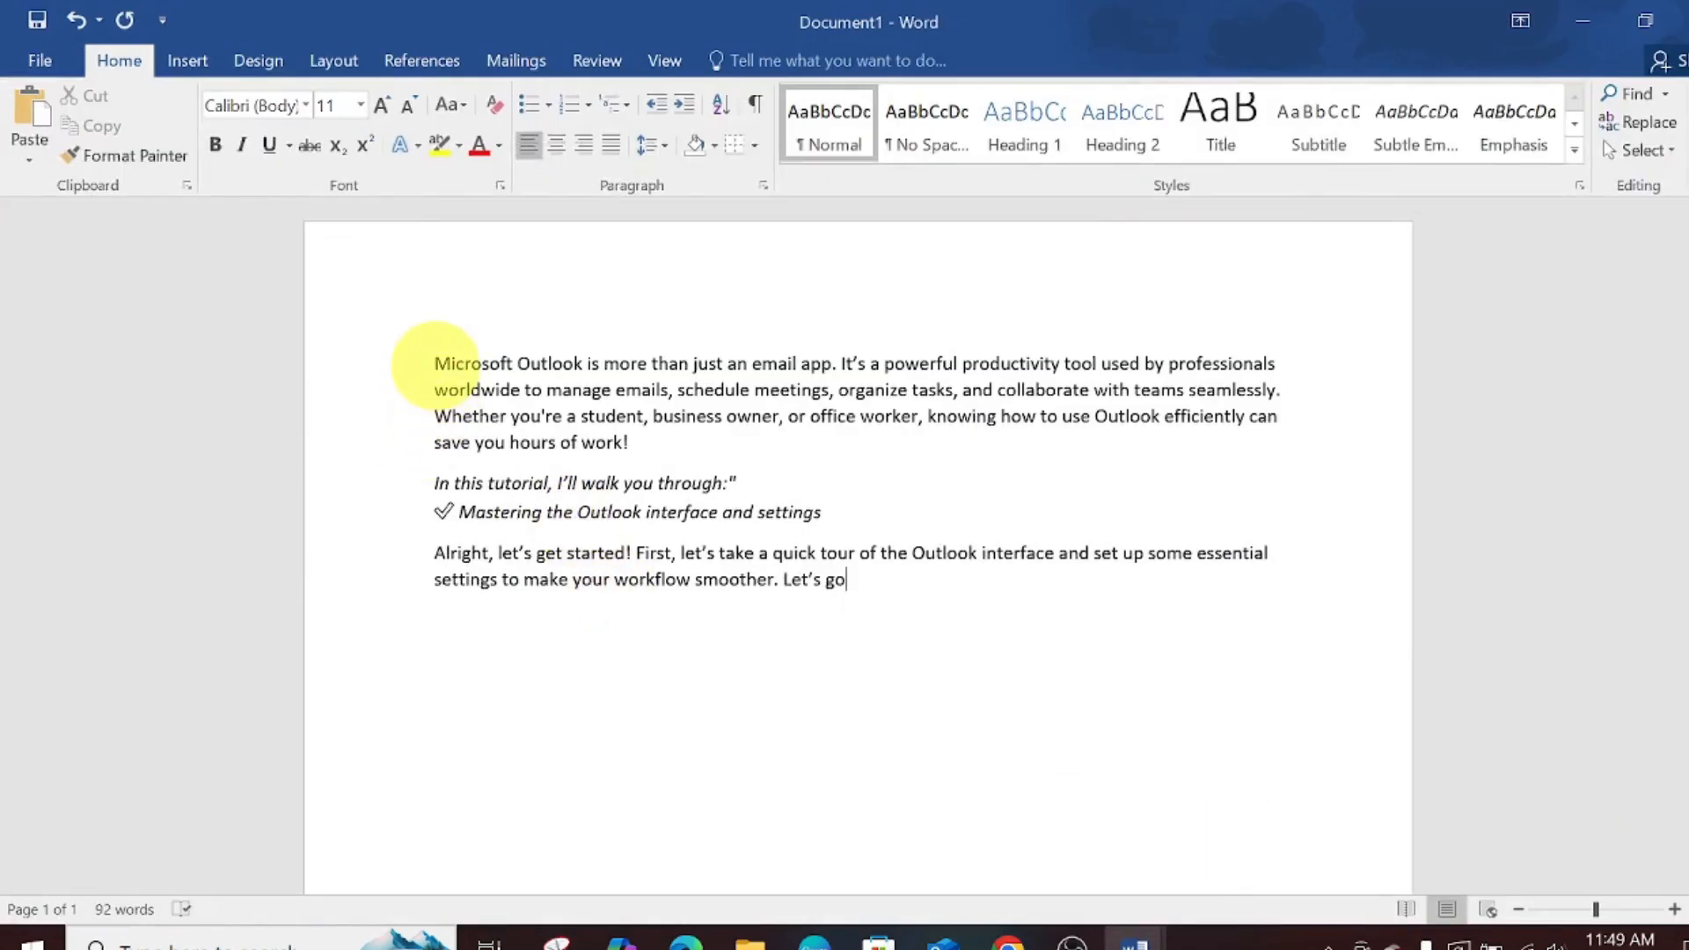
- Select and copy the tutorial paragraphs in Document1, then return to the Outlook draft
left_click_drag(434, 364, 846, 591)
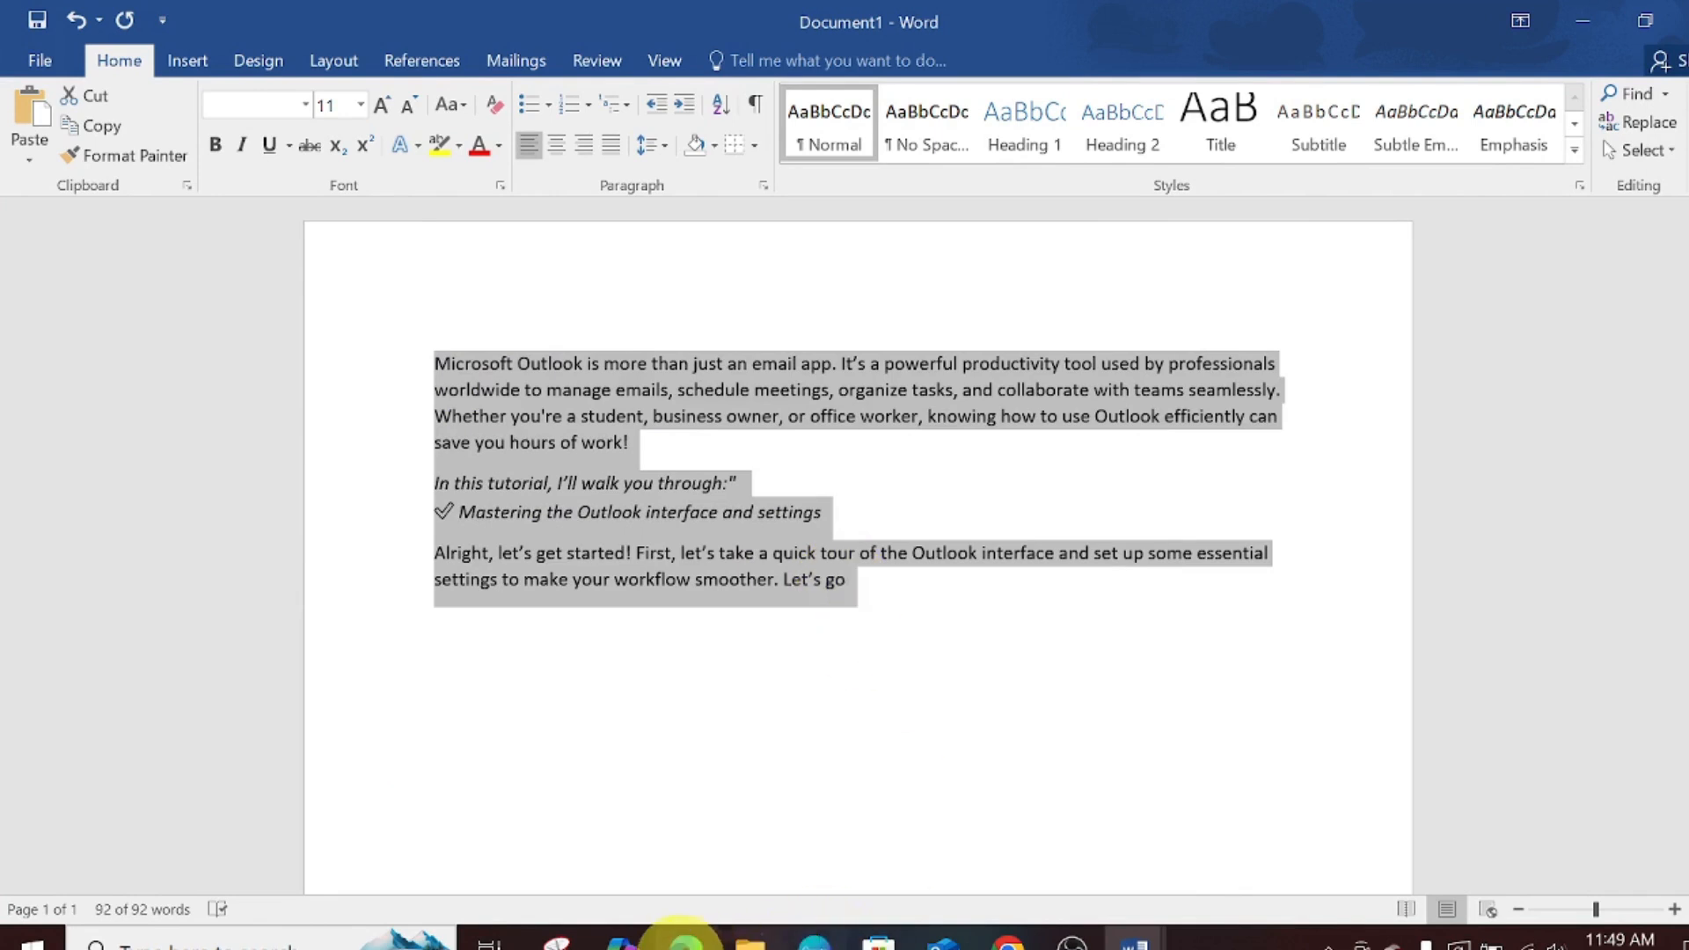
mouse_move(691, 932)
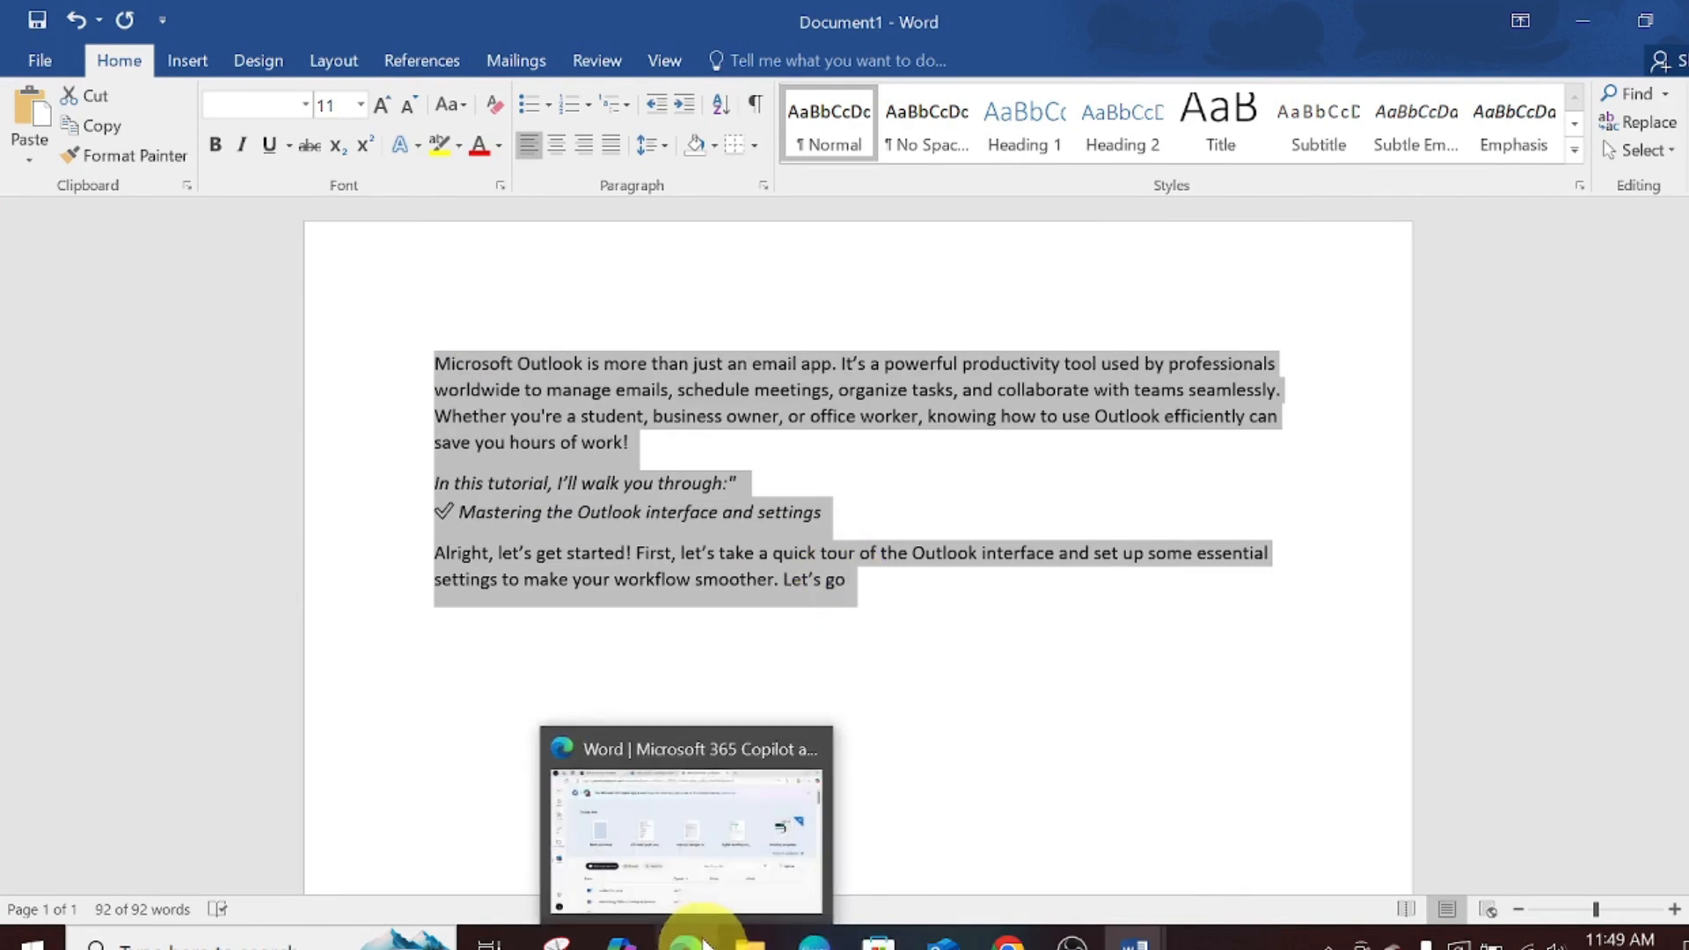
left_click(694, 871)
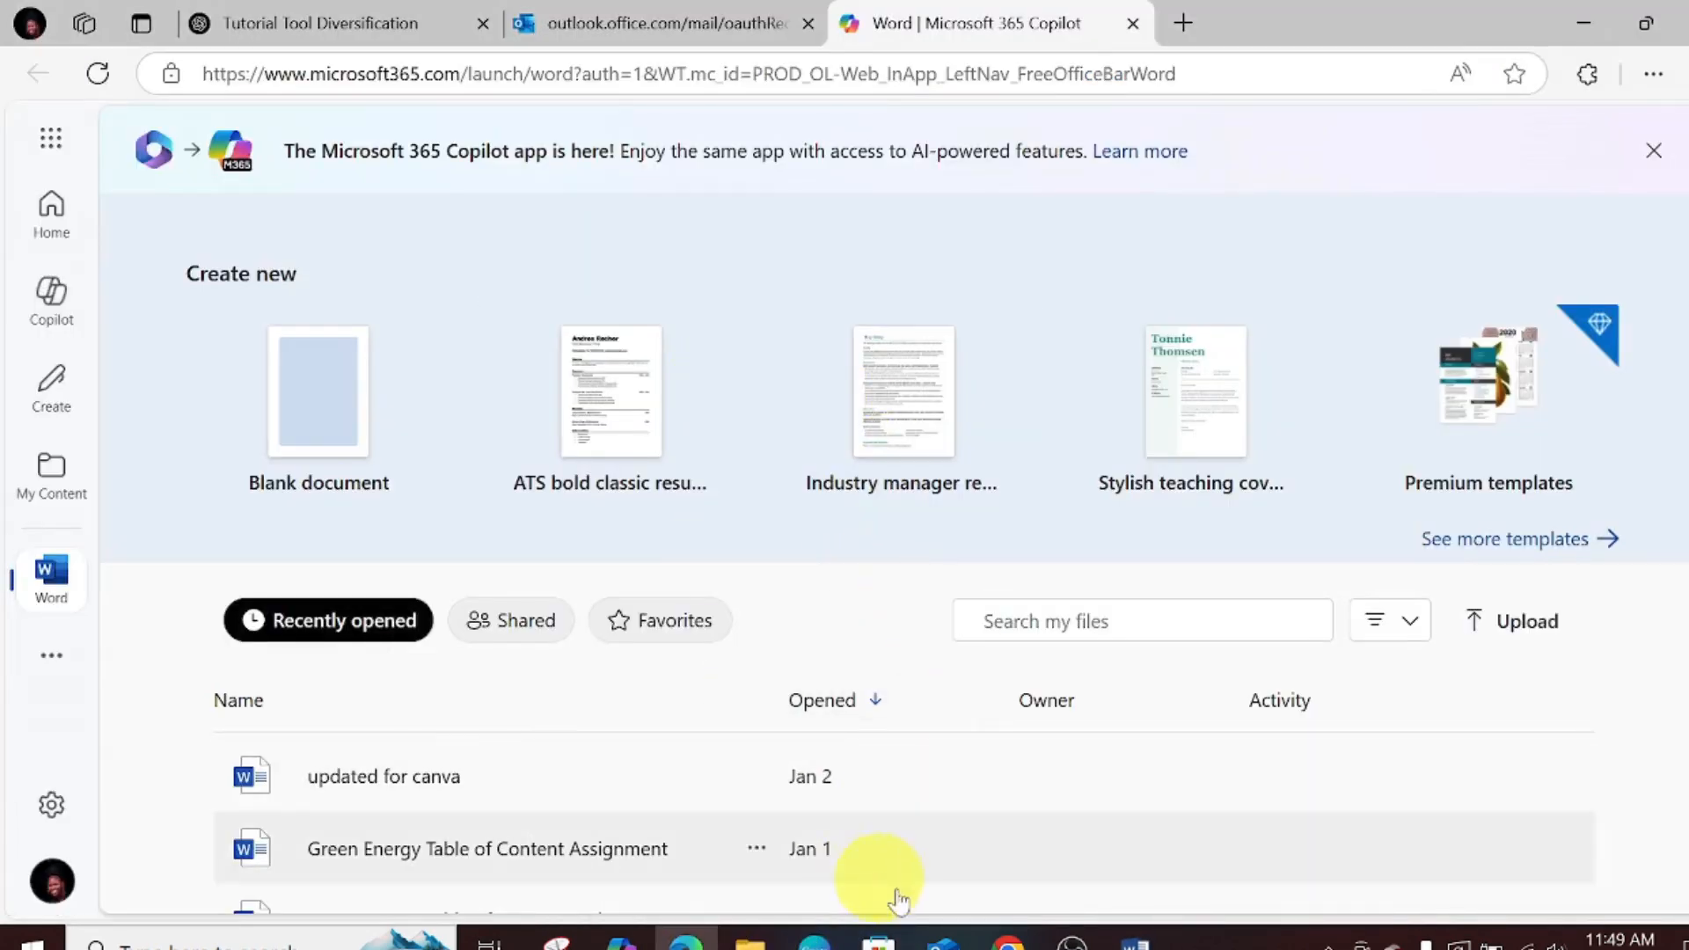
left_click(943, 939)
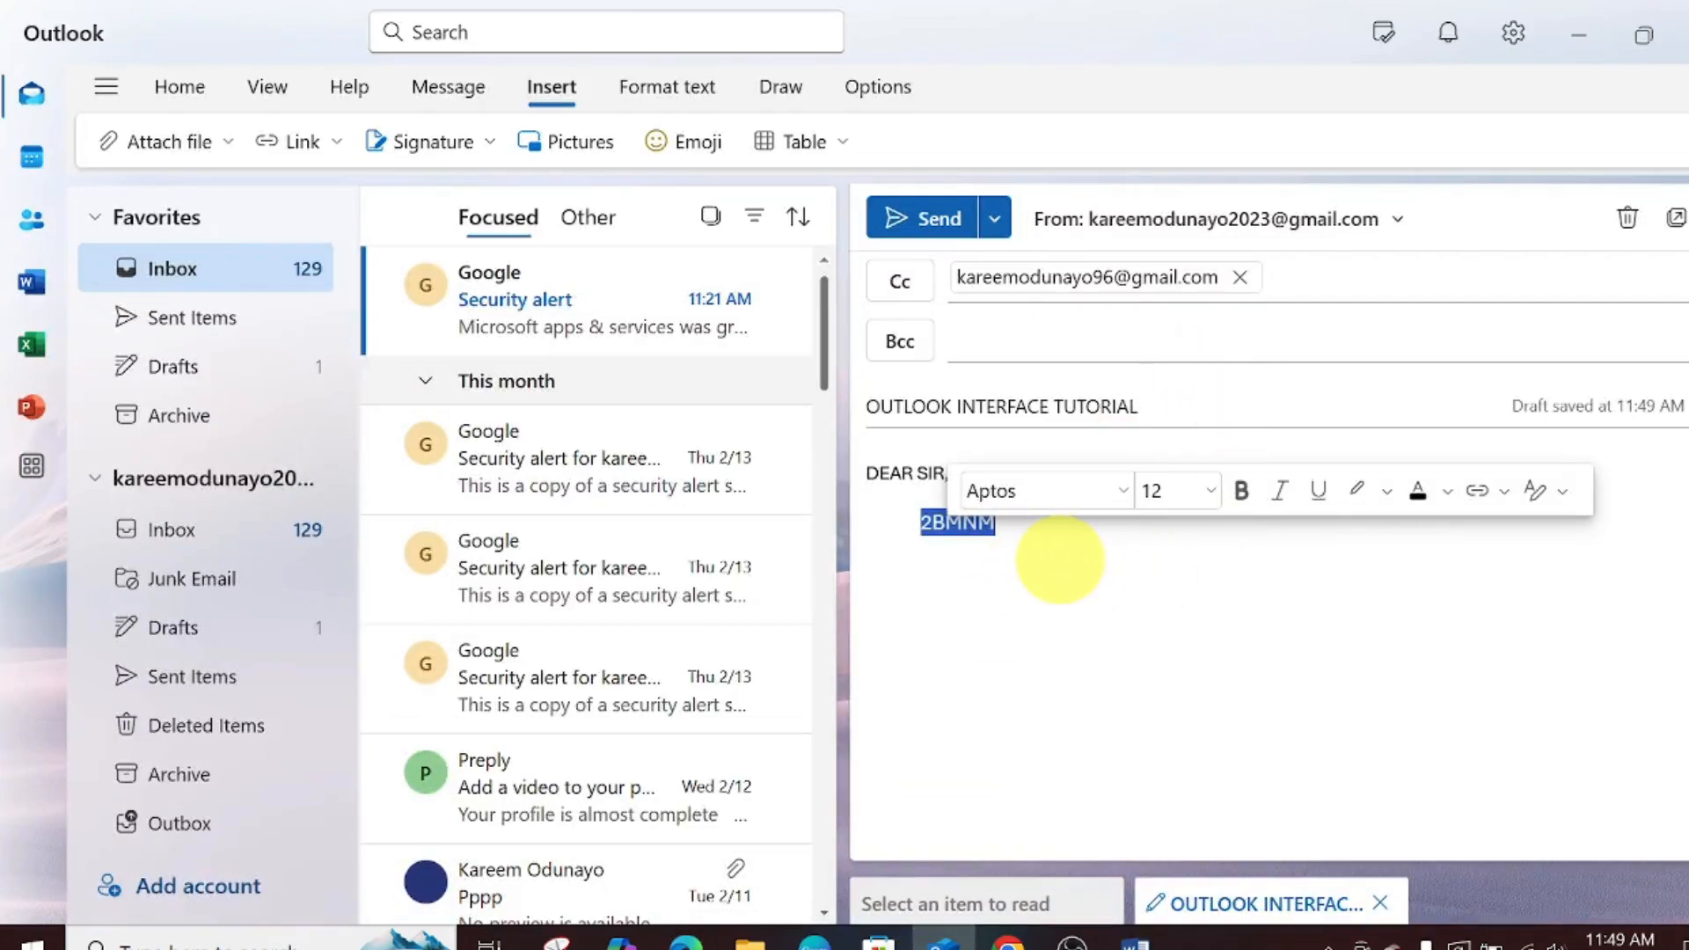
- Paste the tutorial paragraphs over 2BMNM and add a Bcc recipient's e-mail address
type("Microsoft Outlook is more than just an email app. It’s a powerful productivity tool used by professionals worldwide to manage emails, schedule meetings, organize tasks, and collaborate with teams seamlessly. Whether you’re a student, business owner, or office worker, knowing how to use Outlook efficiently can save you hours of work! In this tutorial, I’ll walk you through:\" ✅ Mastering the Outlook interface and settings Alright, let’s get started! First, let’s take a quick tour of the Outlook interface and set up some essential settings to make your workflow smoother. Let’s go")
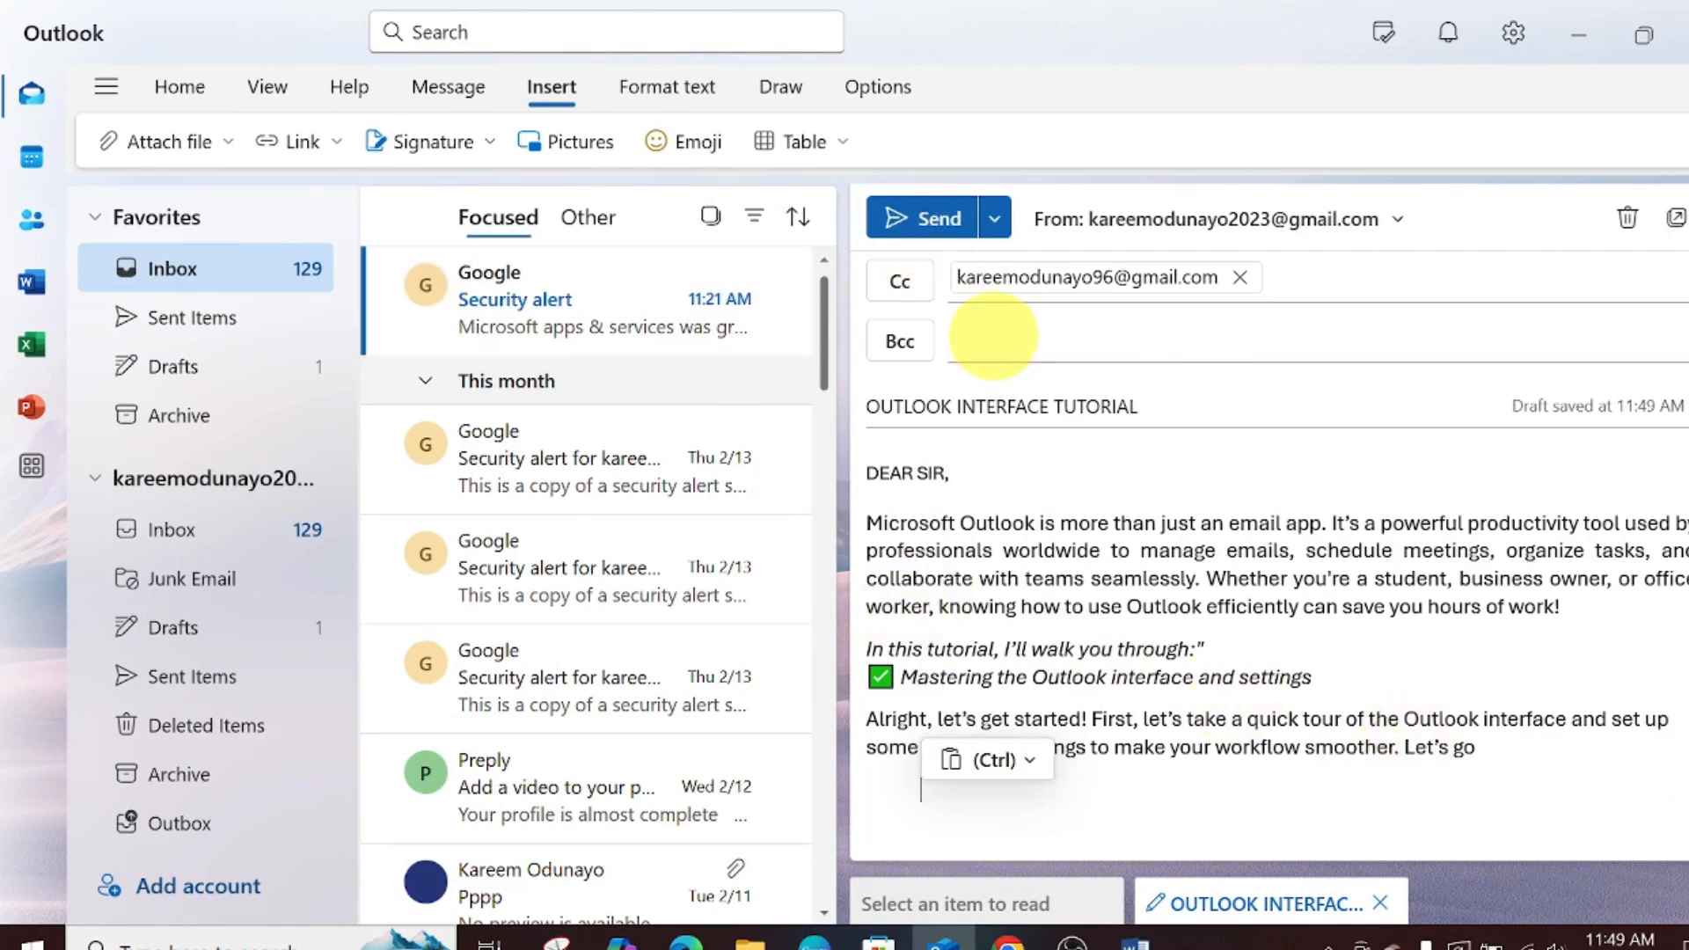
left_click(972, 345)
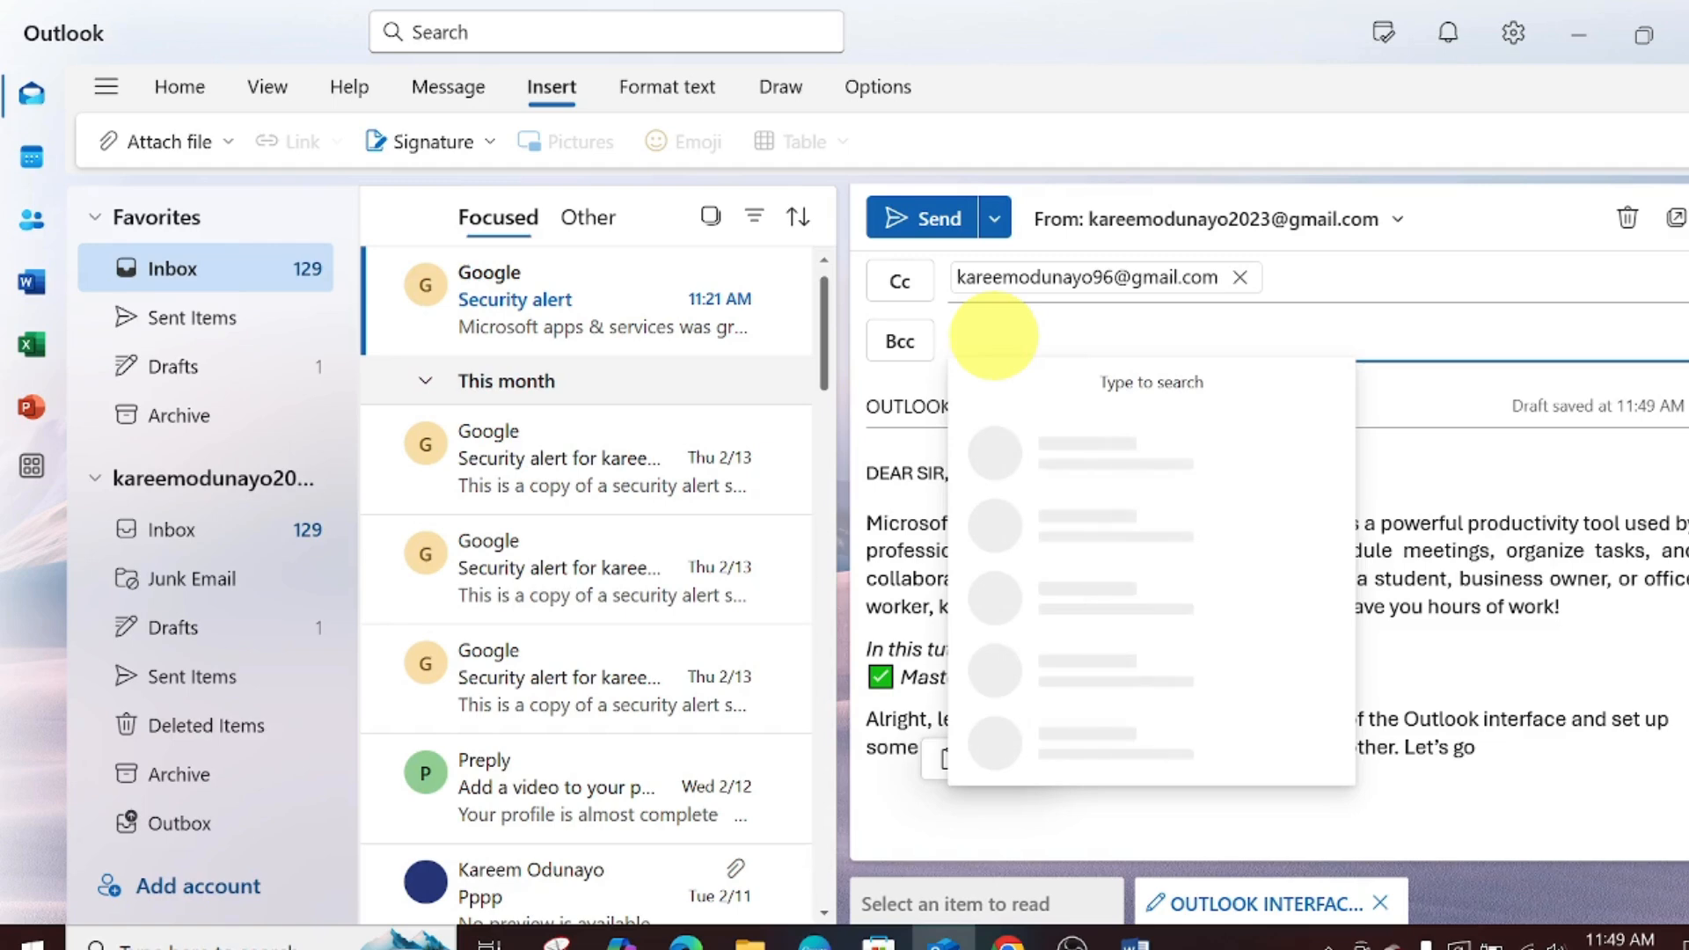
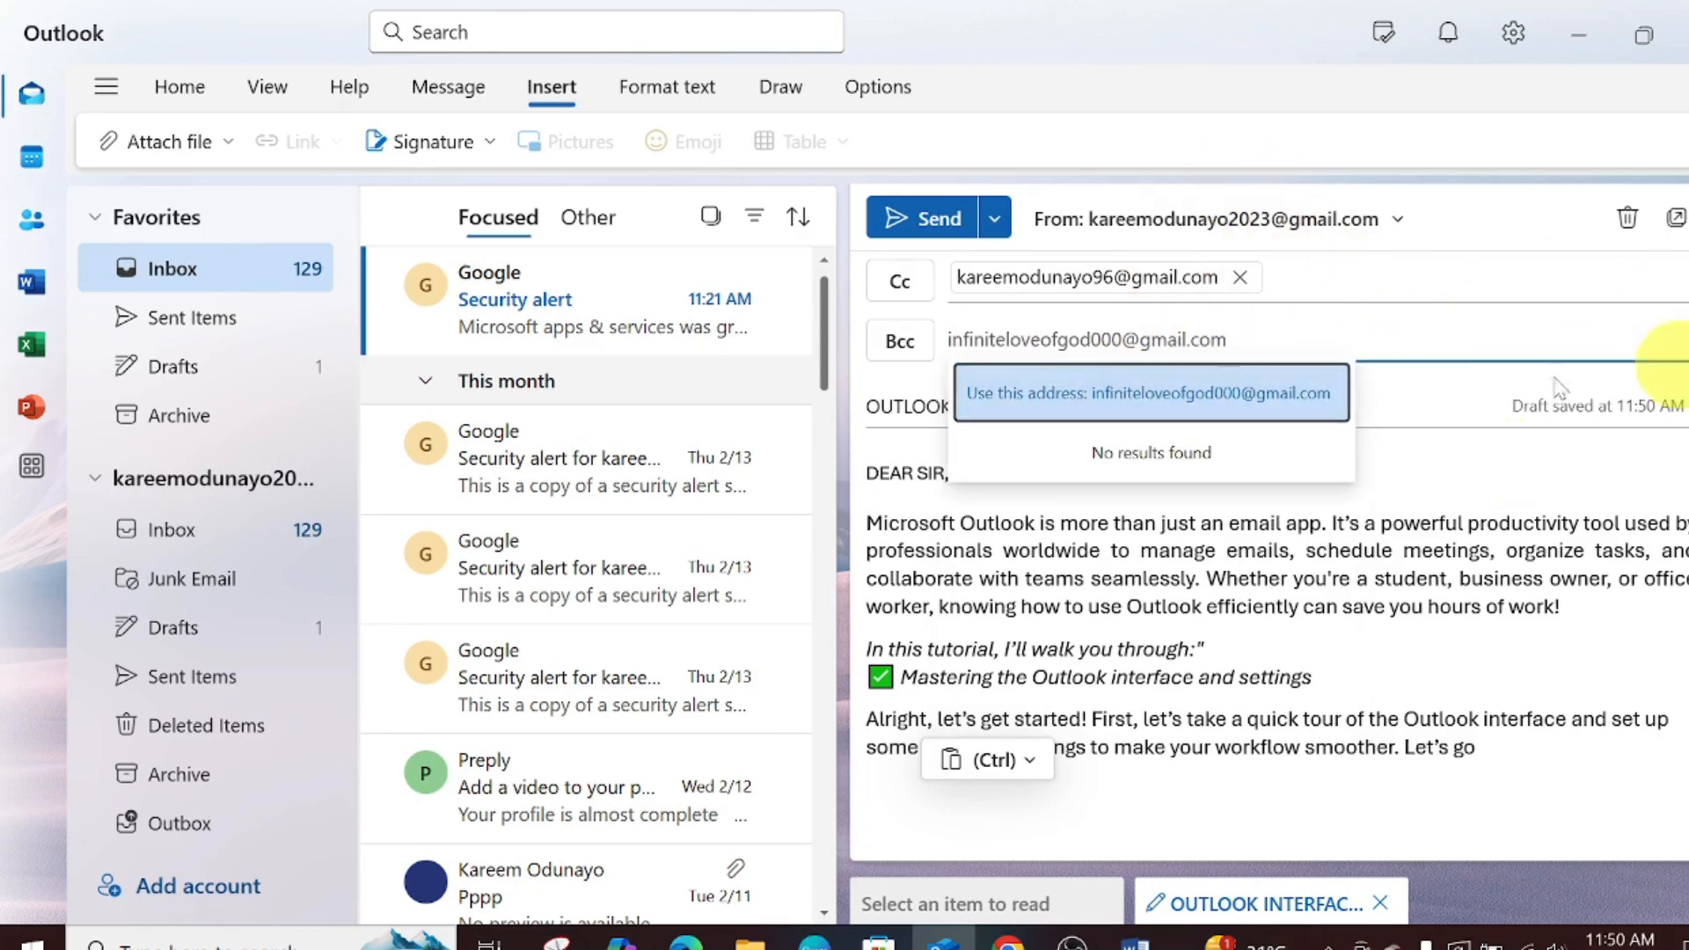
left_click(1256, 393)
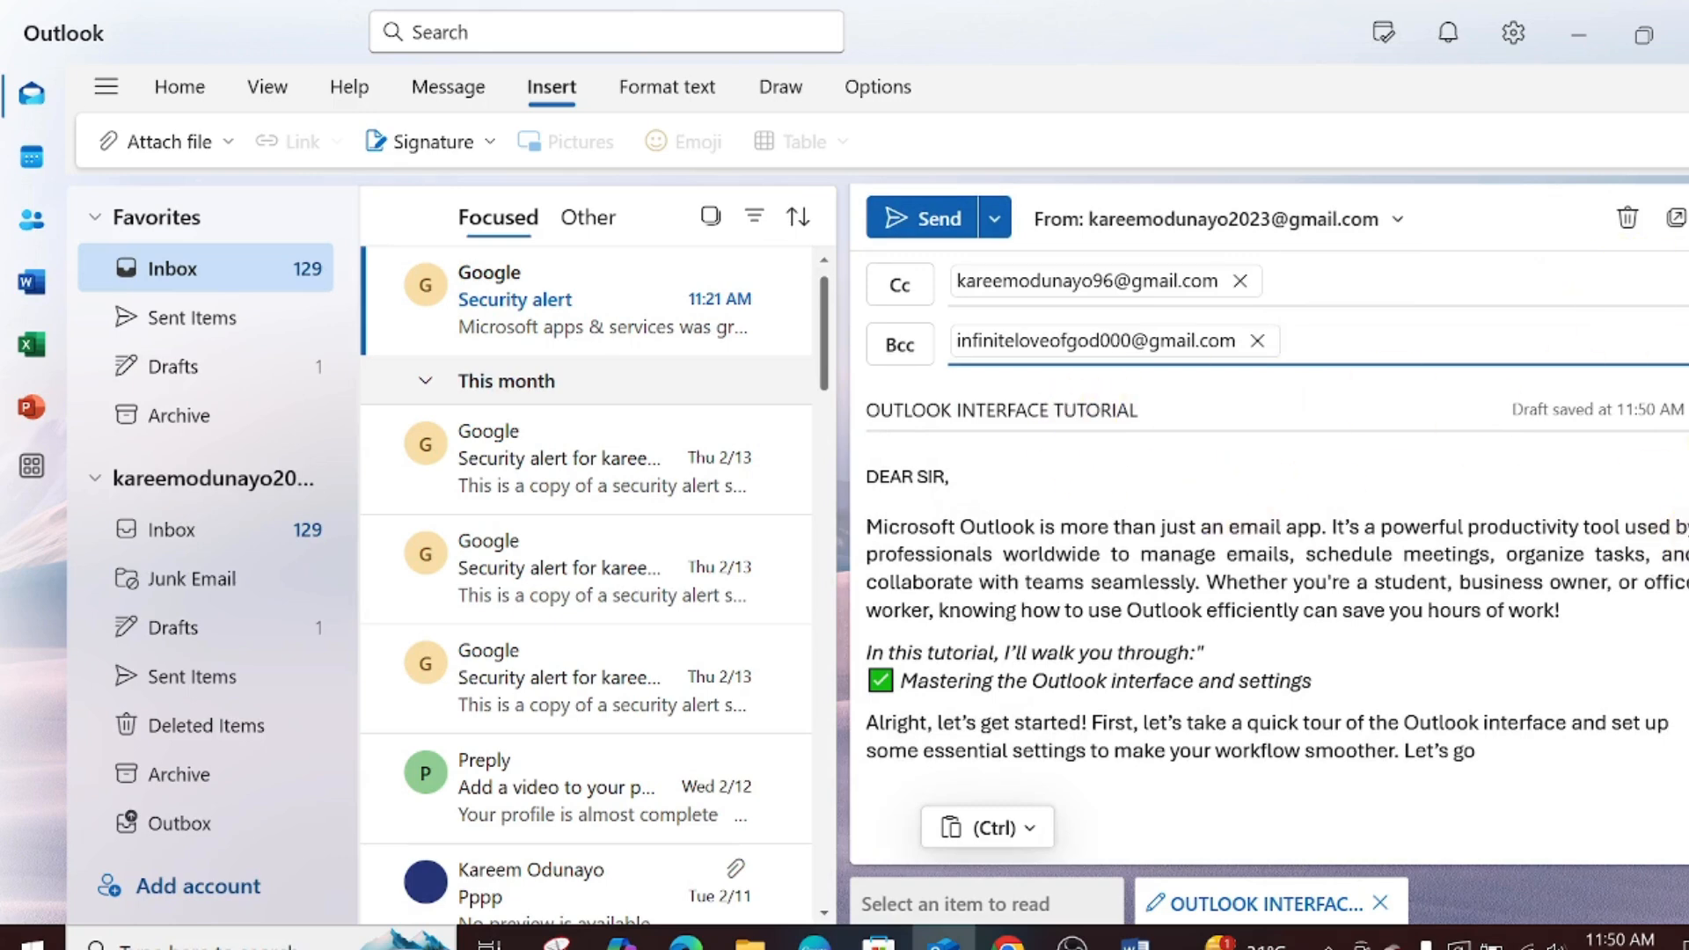
- Delete the checkmark emoji before the Mastering line and select the whole body
left_click_drag(1687, 330, 1687, 260)
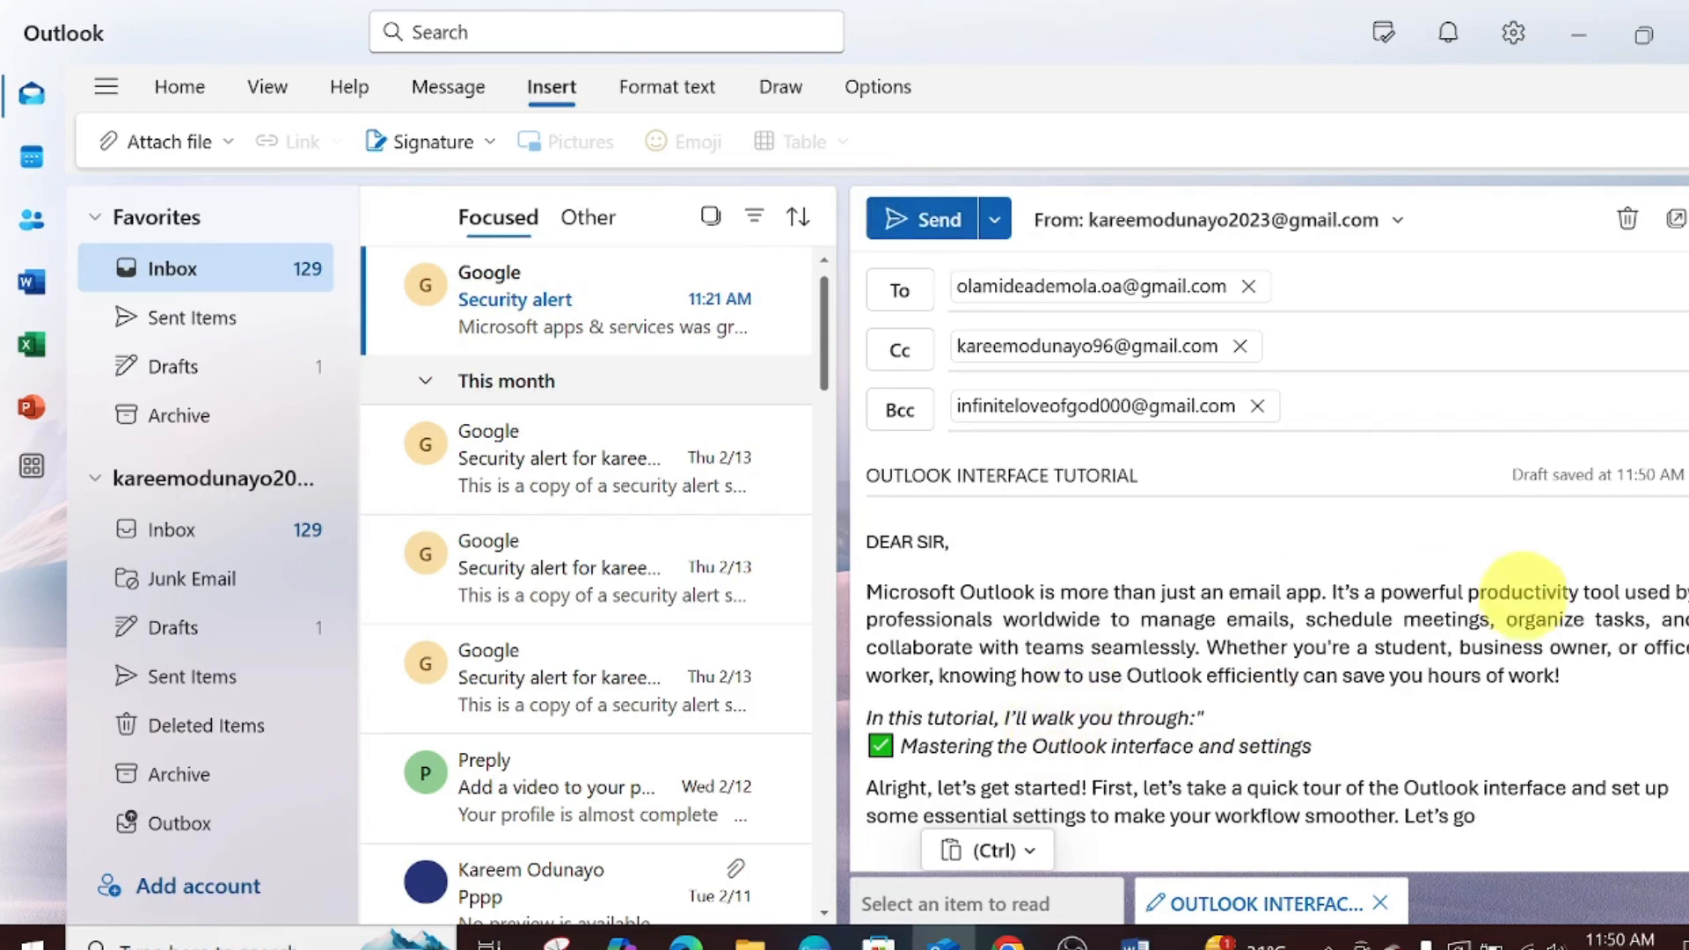
scroll(1684, 348, "down", 1)
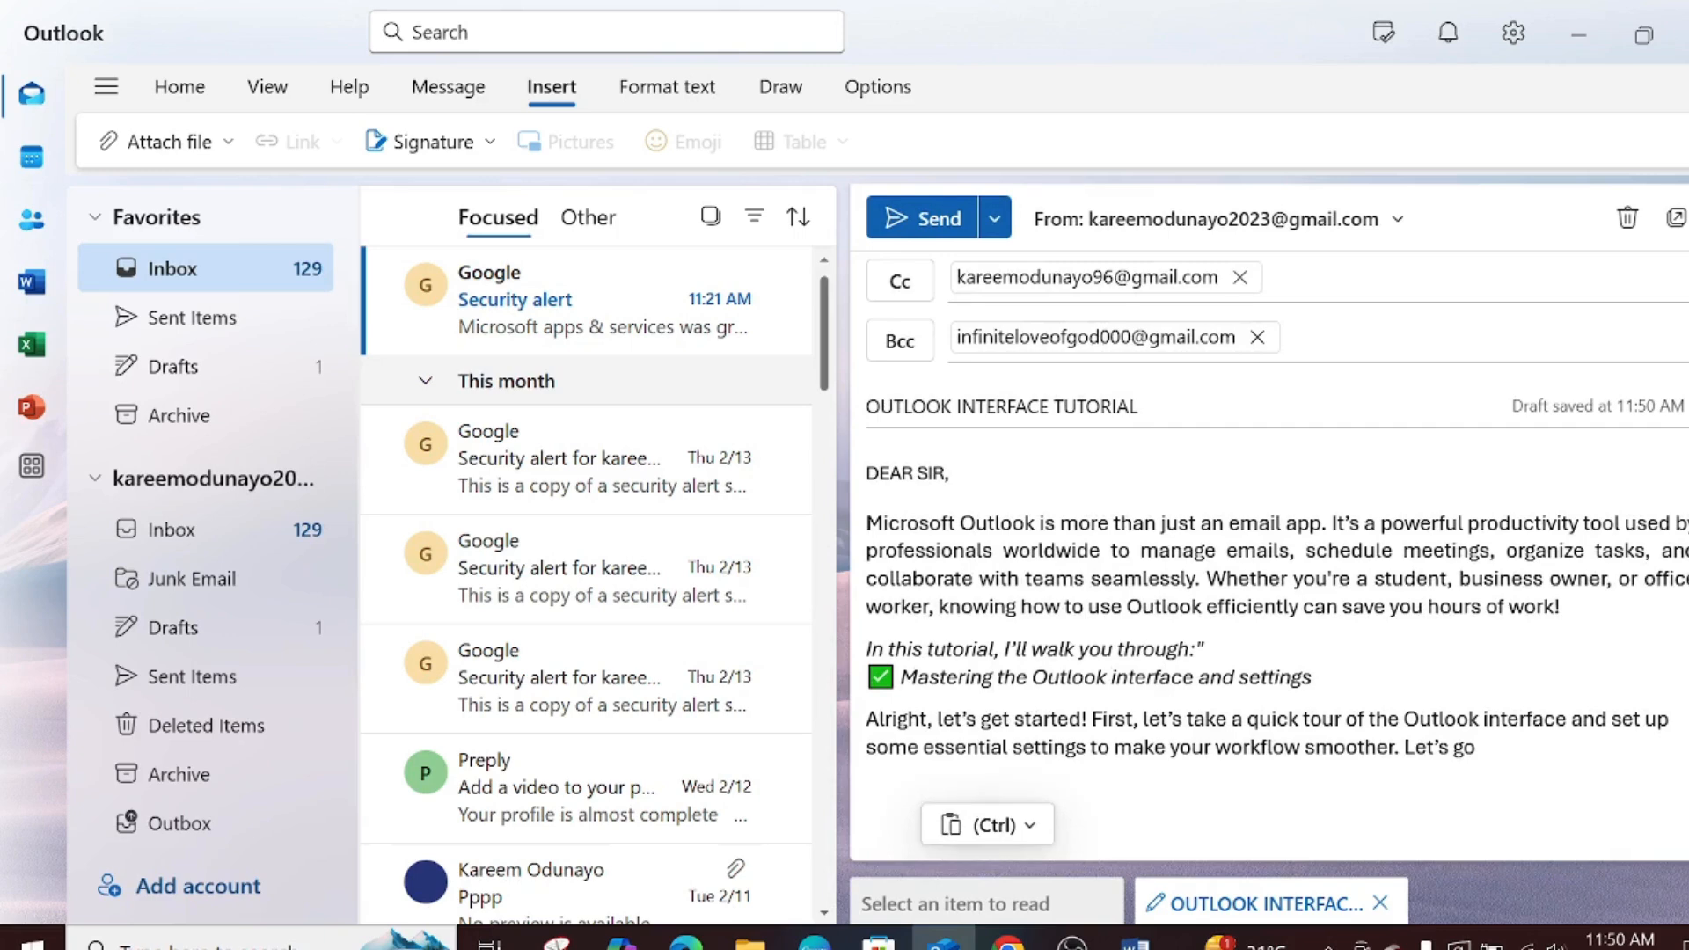
left_click(886, 673)
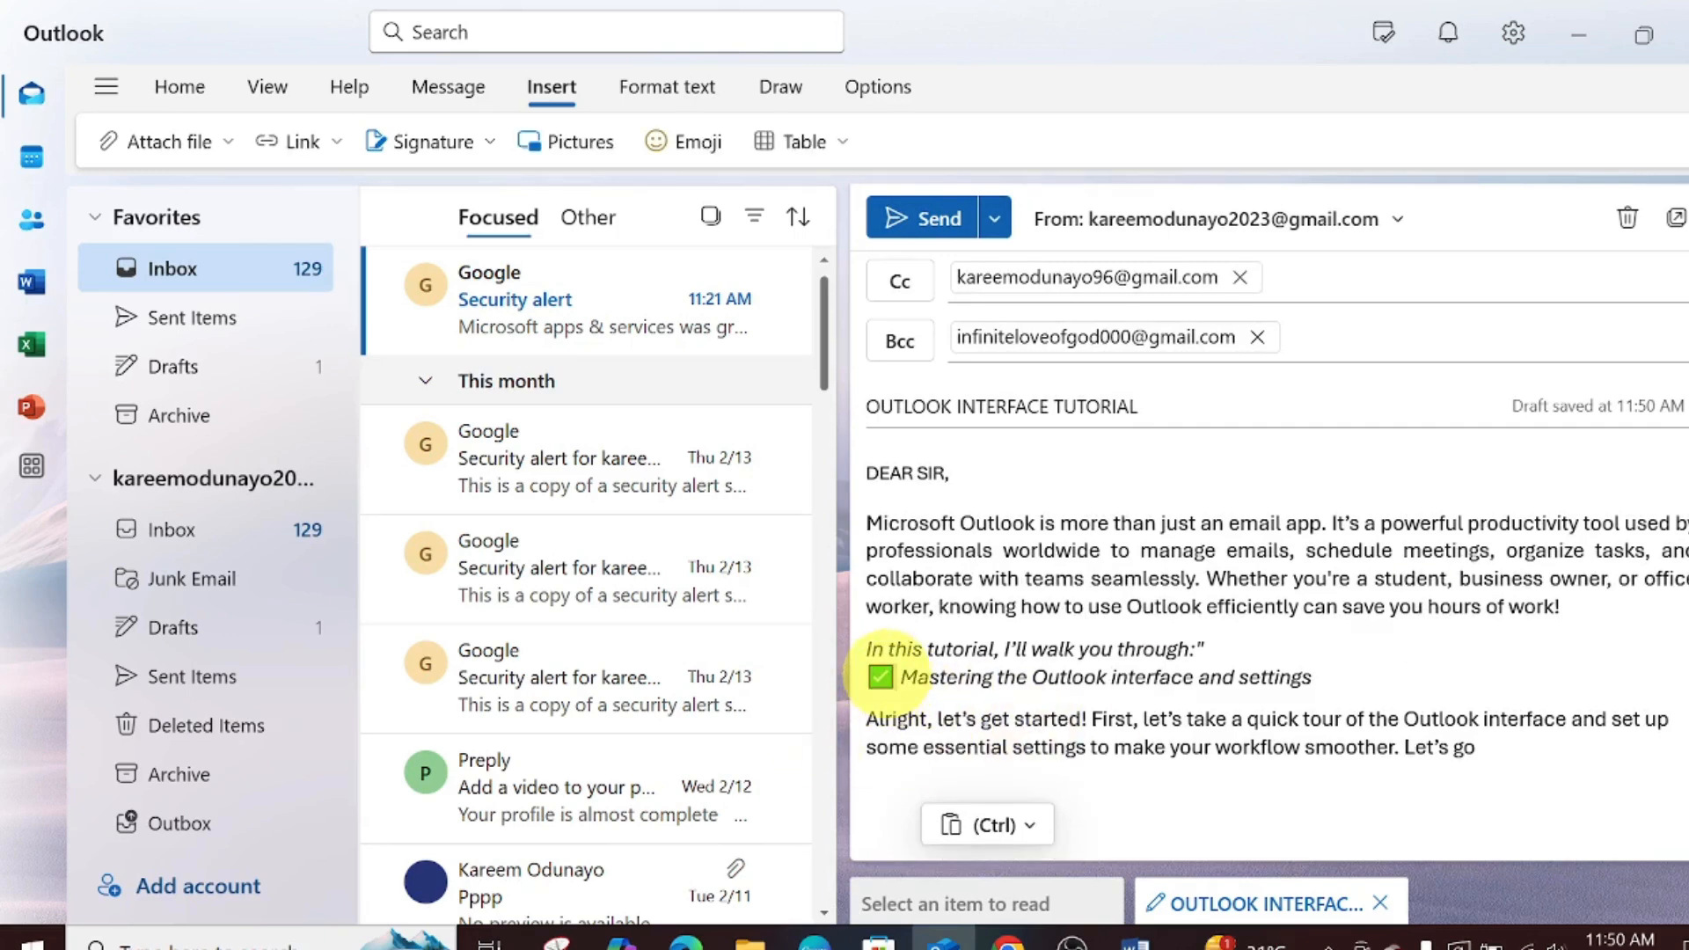
key("BackSpace")
key("BackSpace")
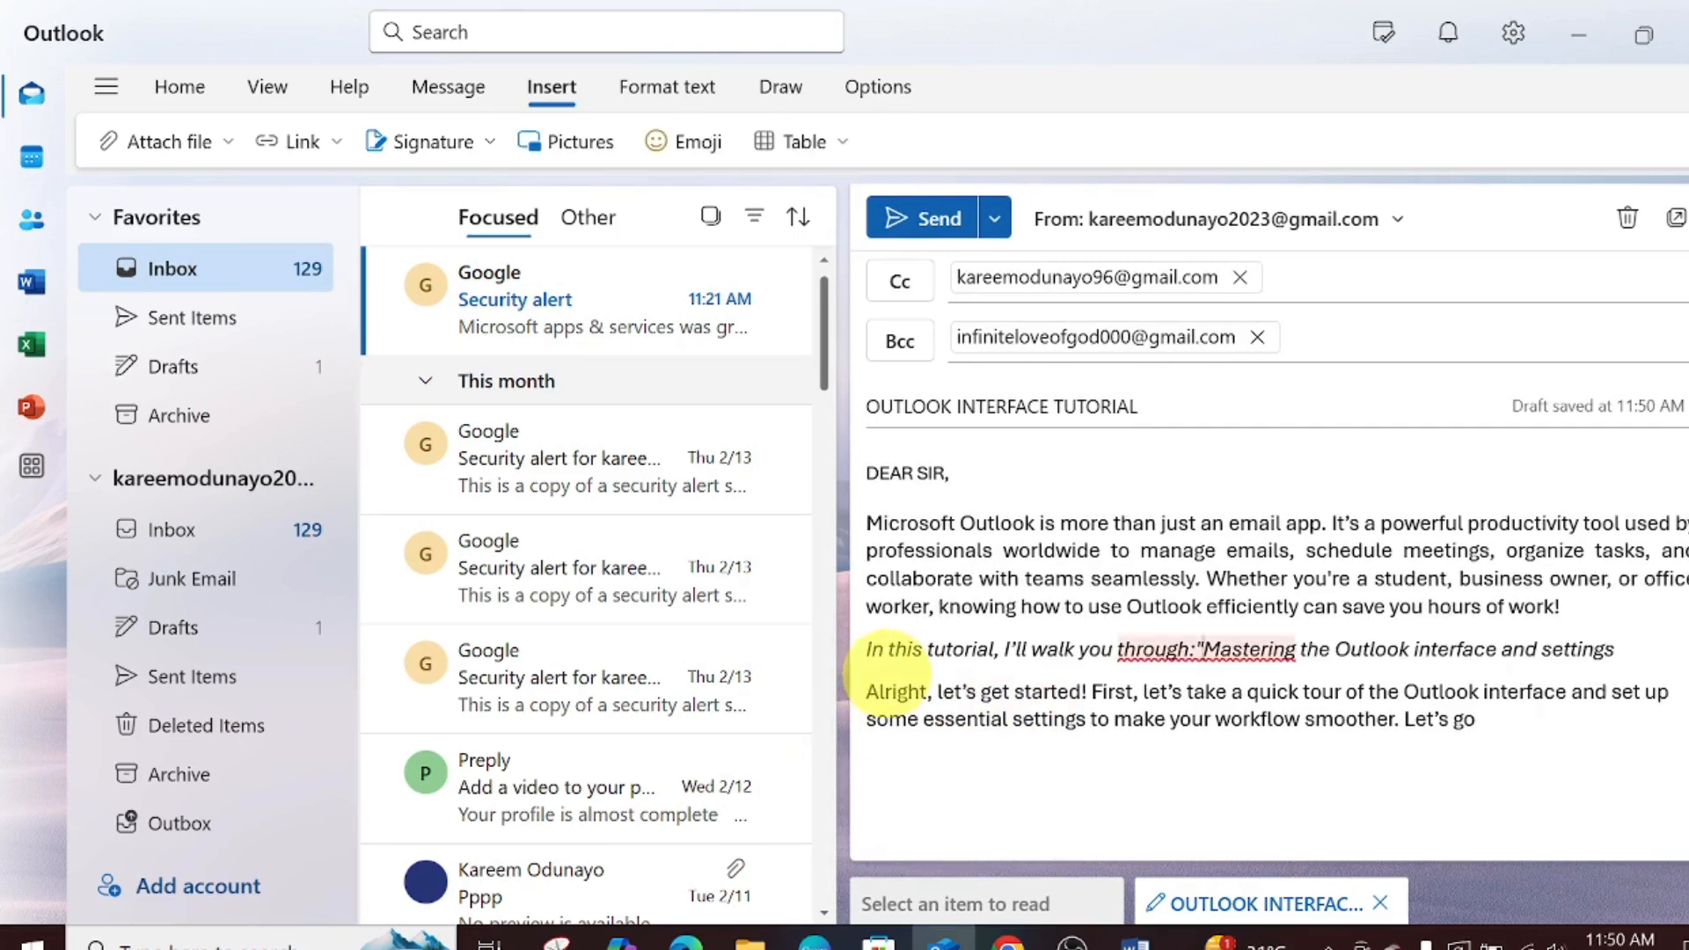
key("Return")
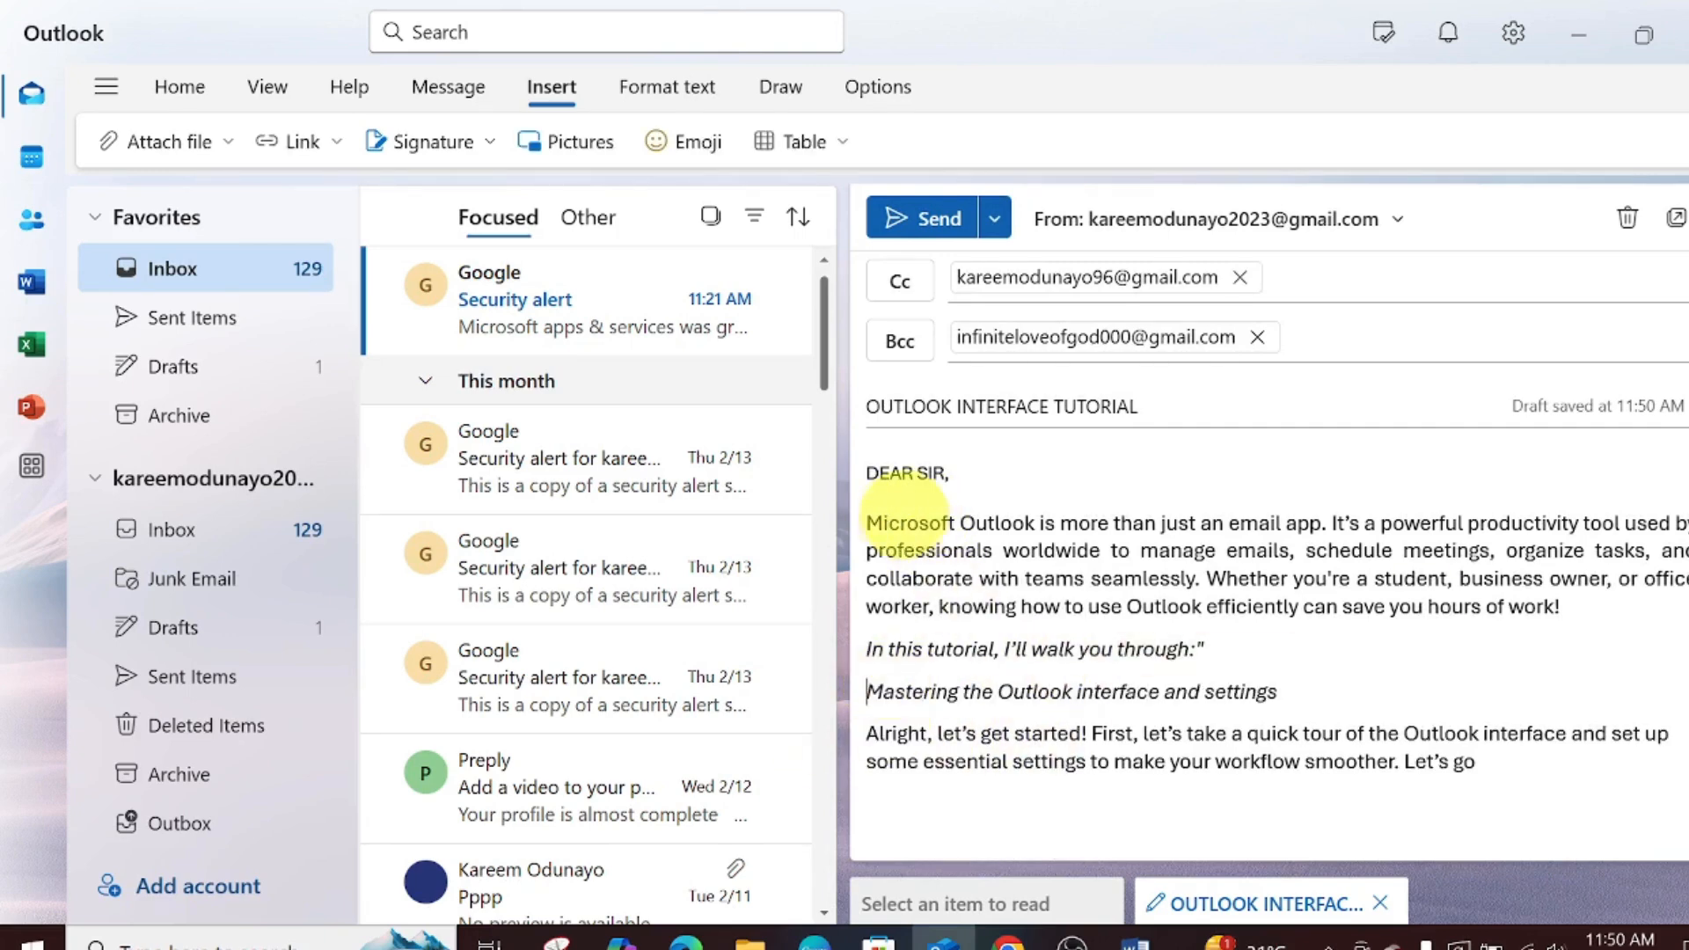
left_click_drag(871, 523, 1526, 756)
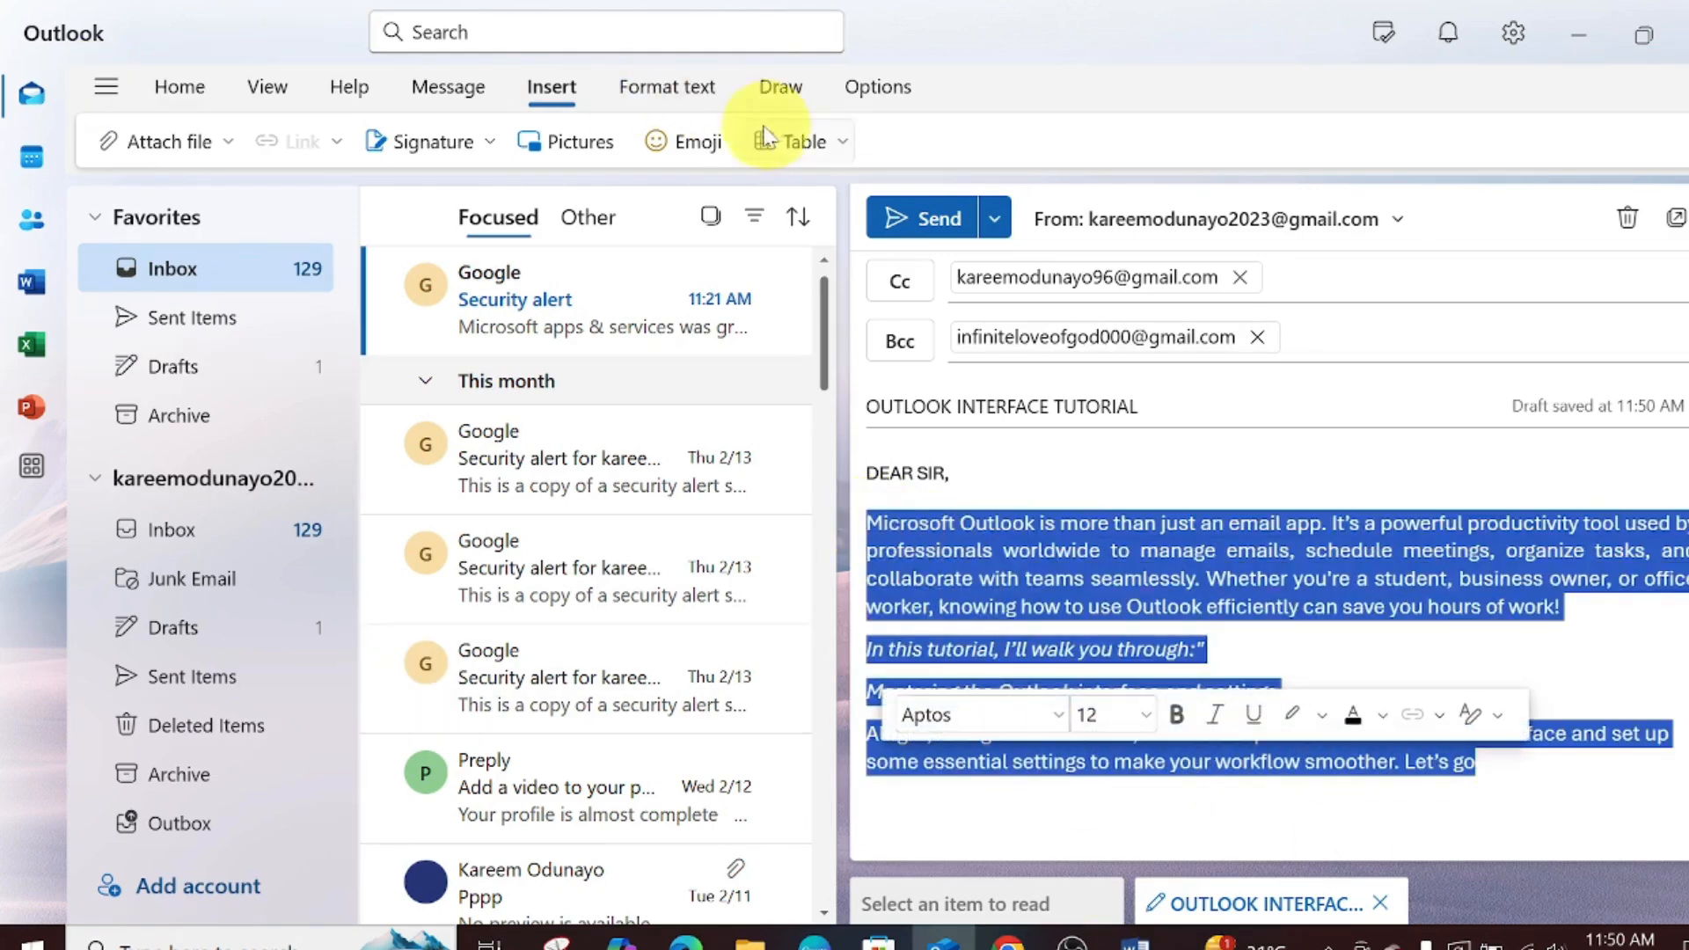
left_click(710, 92)
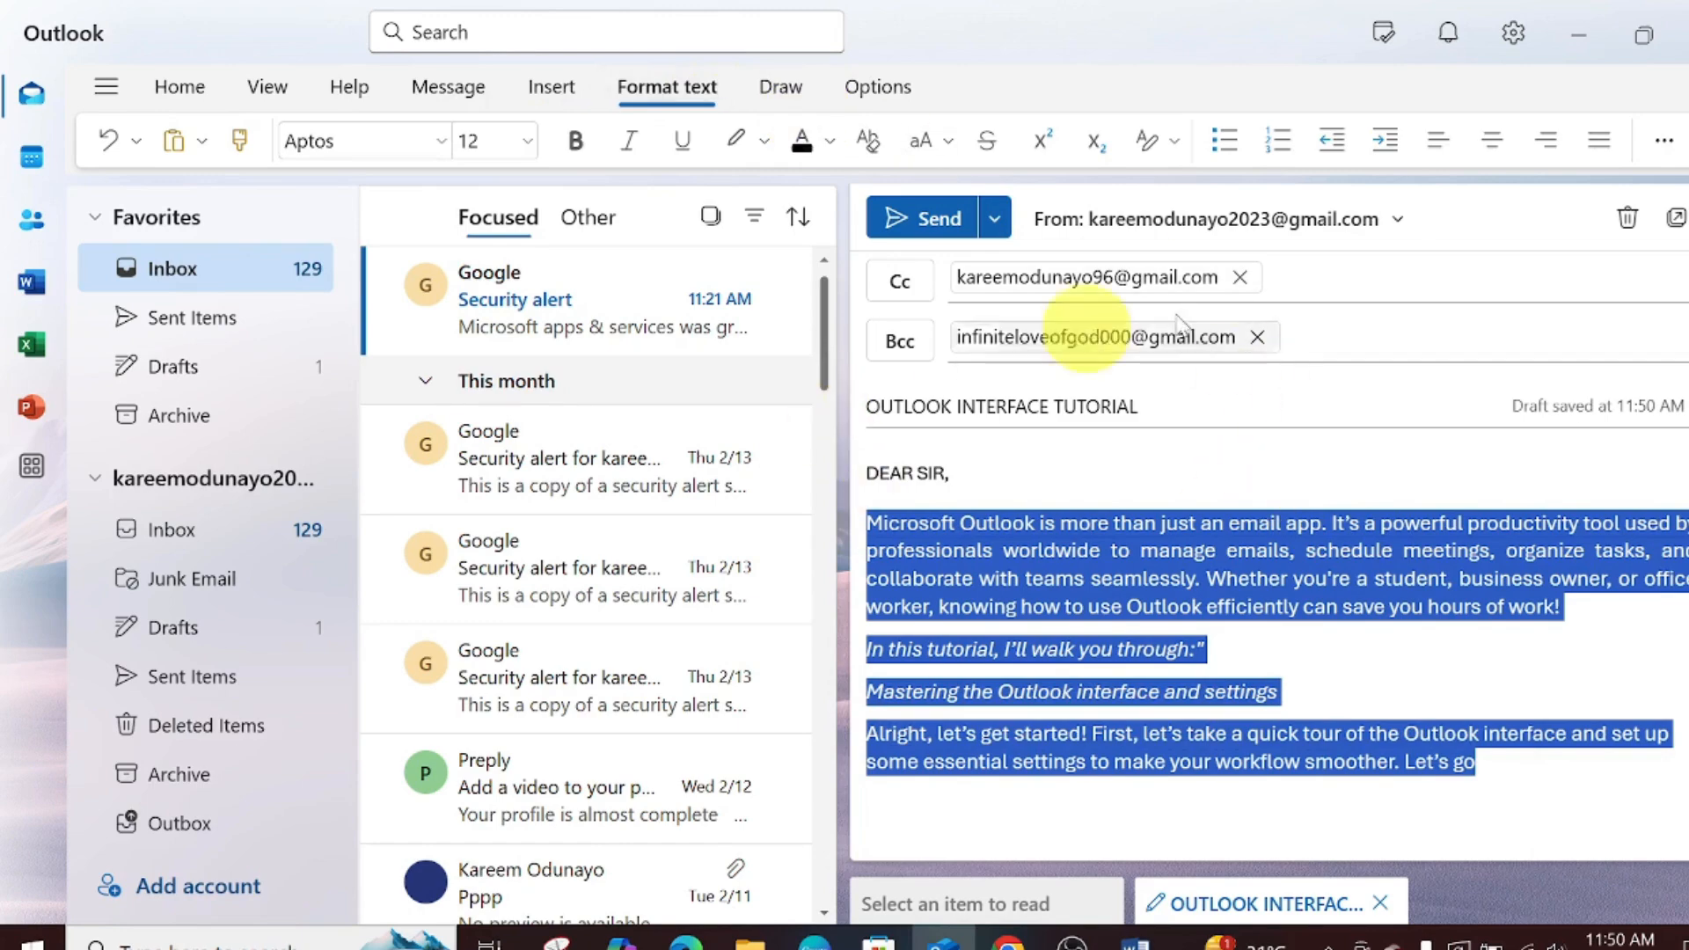
- End the left-aligned body with a 'warm regards!' closing line and send the OUTLOOK INTERFACE TUTORIAL email
left_click(1495, 143)
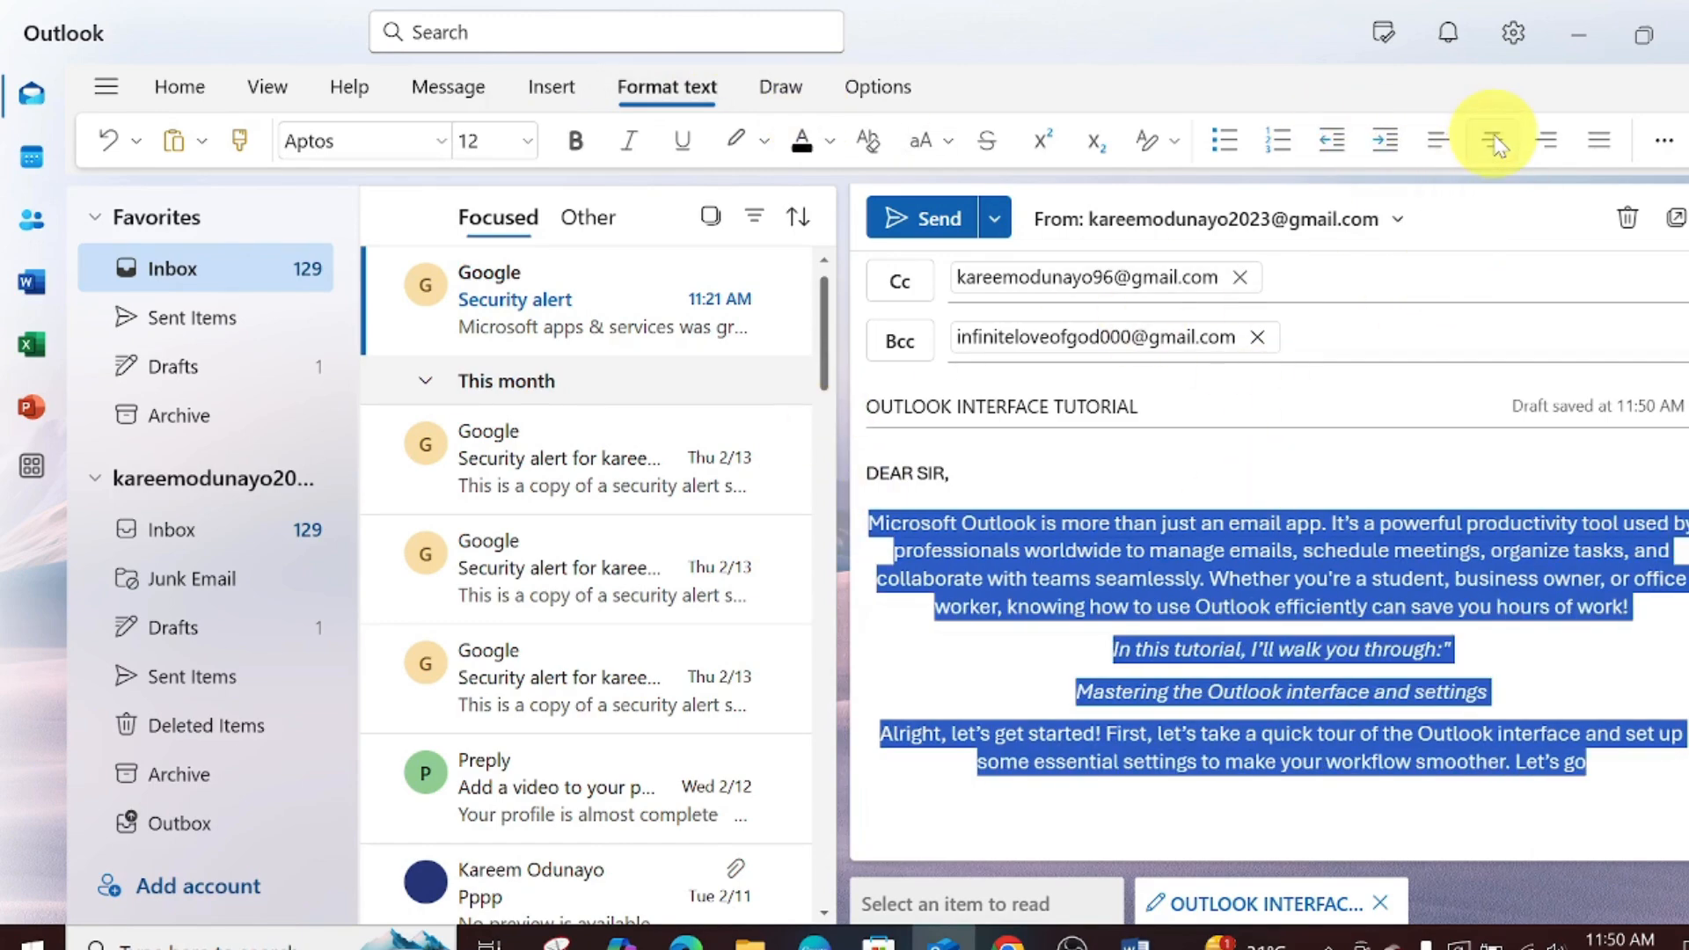
left_click(1418, 148)
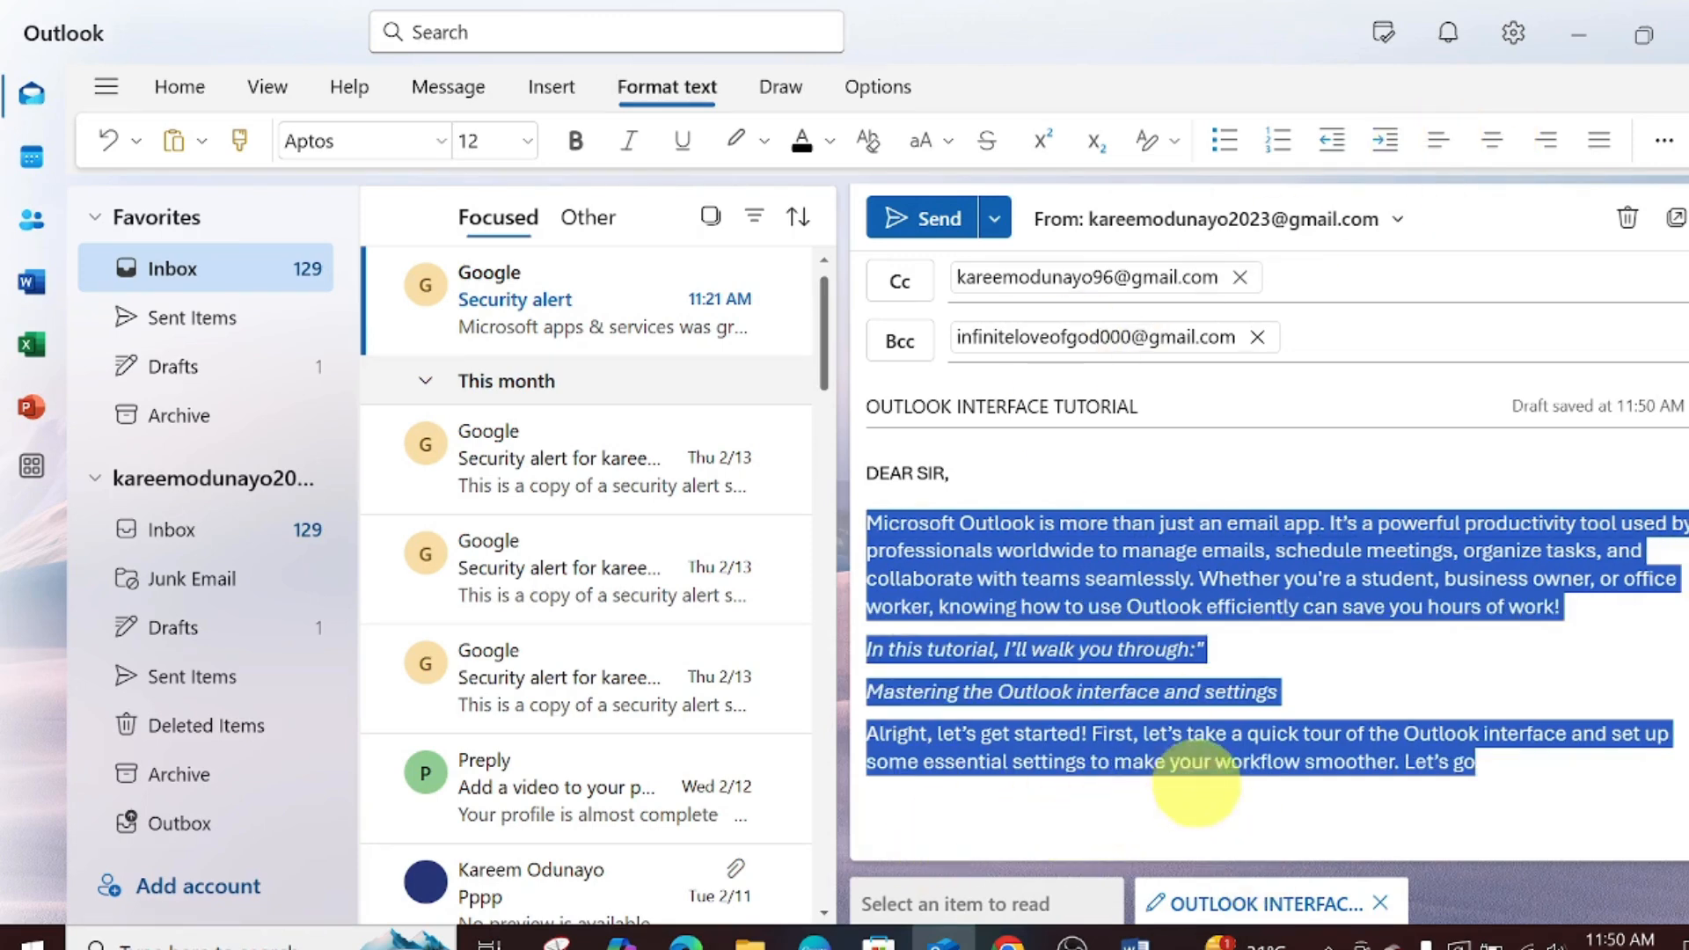
left_click(1441, 779)
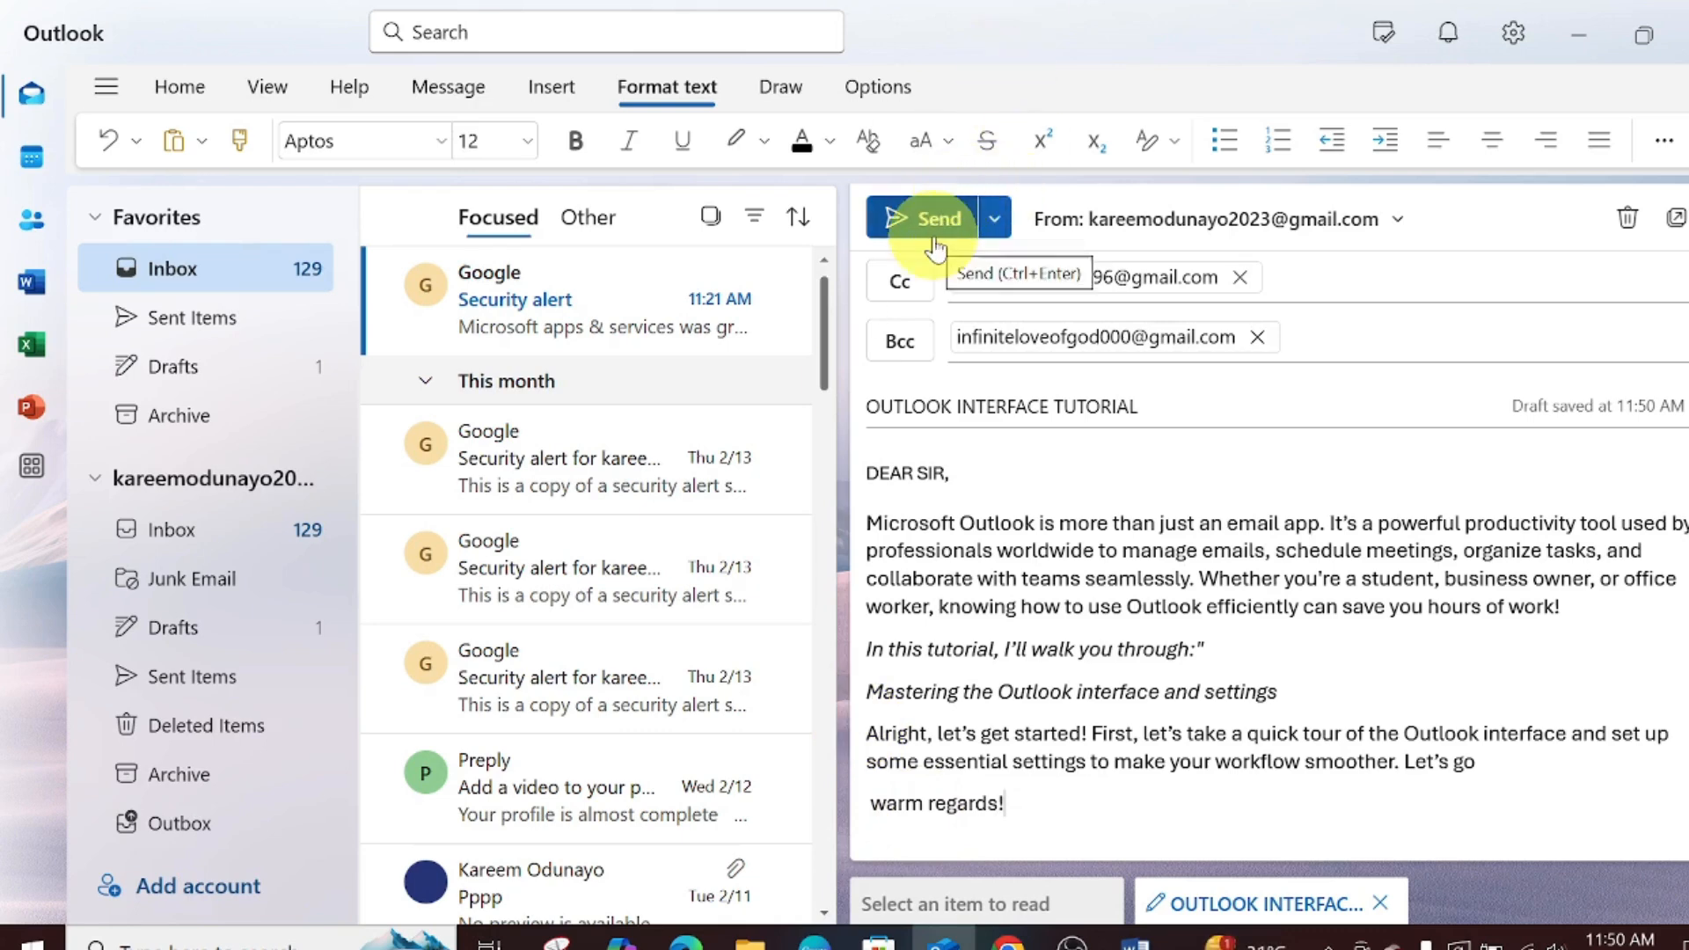
left_click(935, 249)
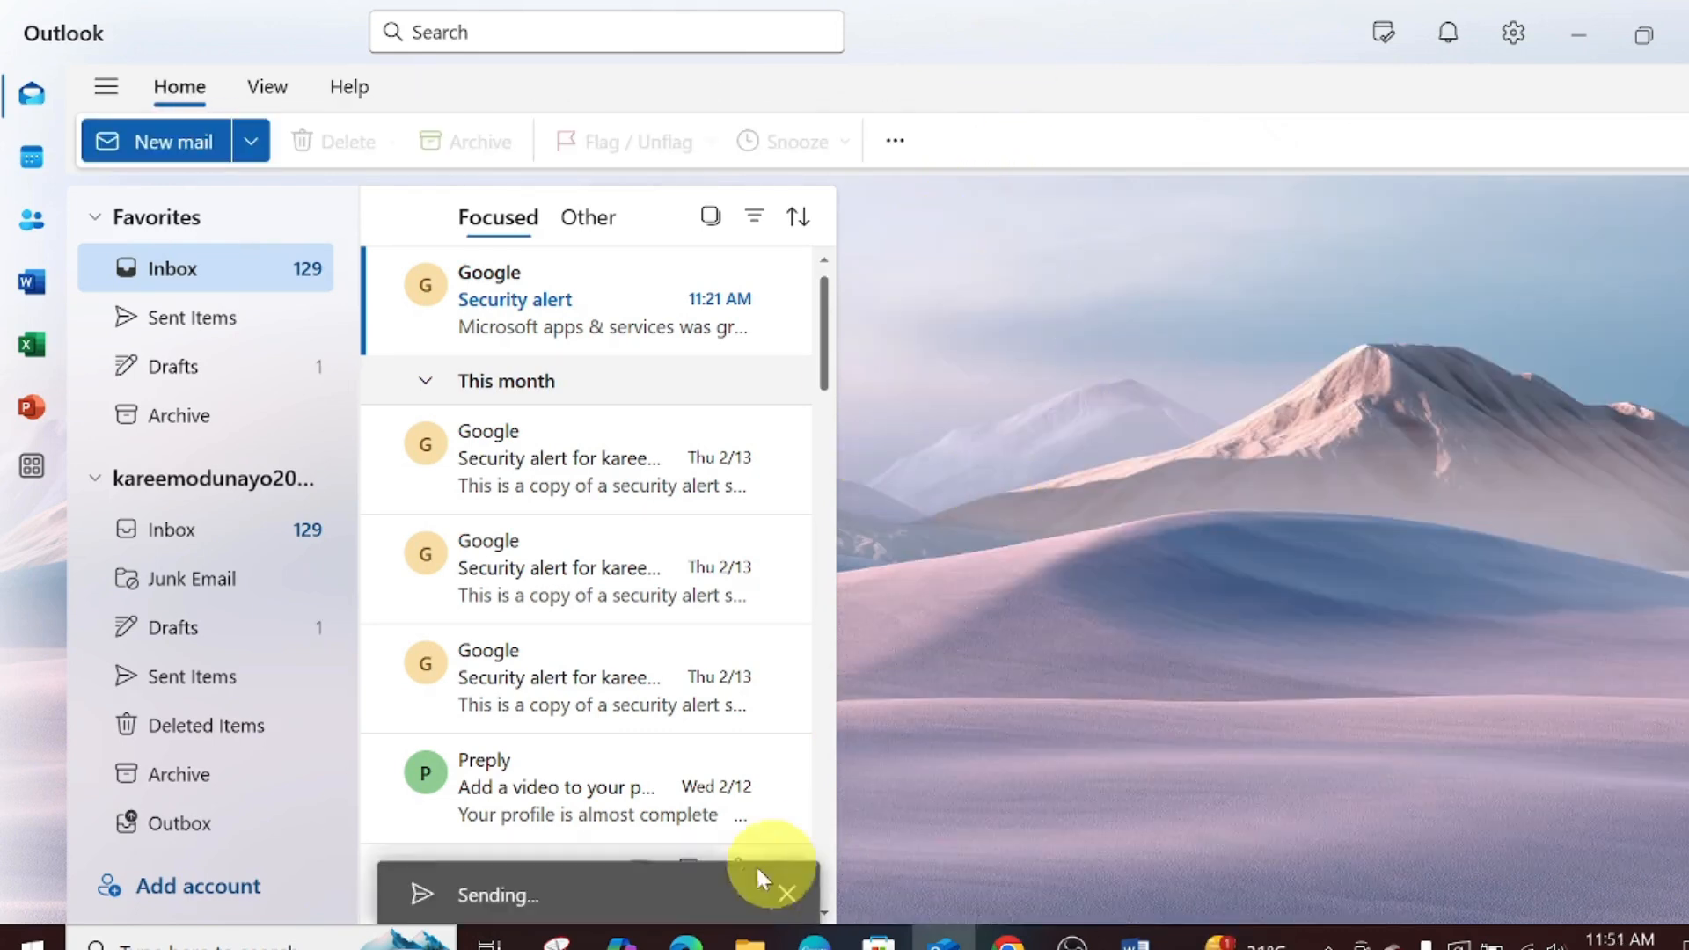